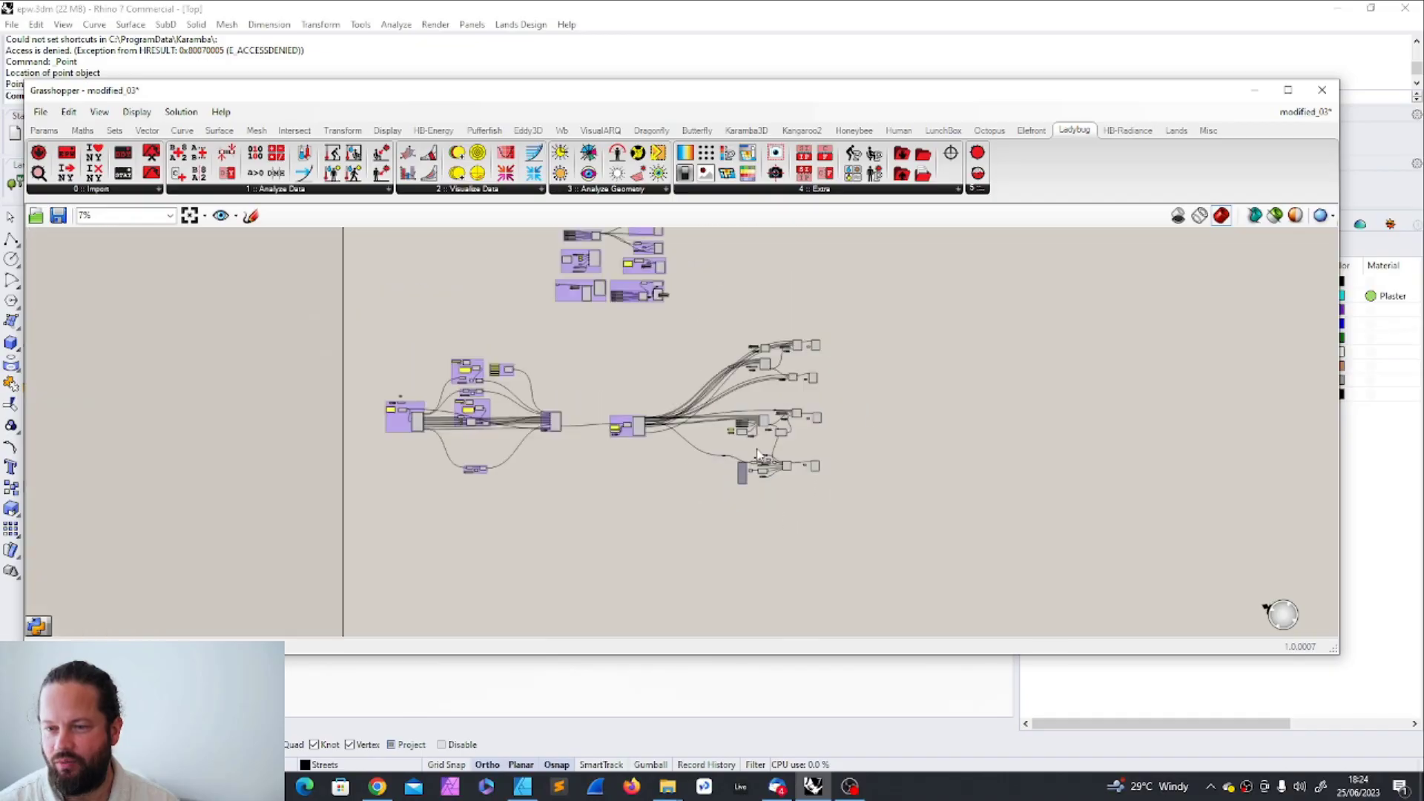
- Move the Grasshopper window aside to reveal the hourly comfort plots in the Rhino viewport
left_click_drag(301, 95, 902, 127)
scroll(556, 349, "down", 5)
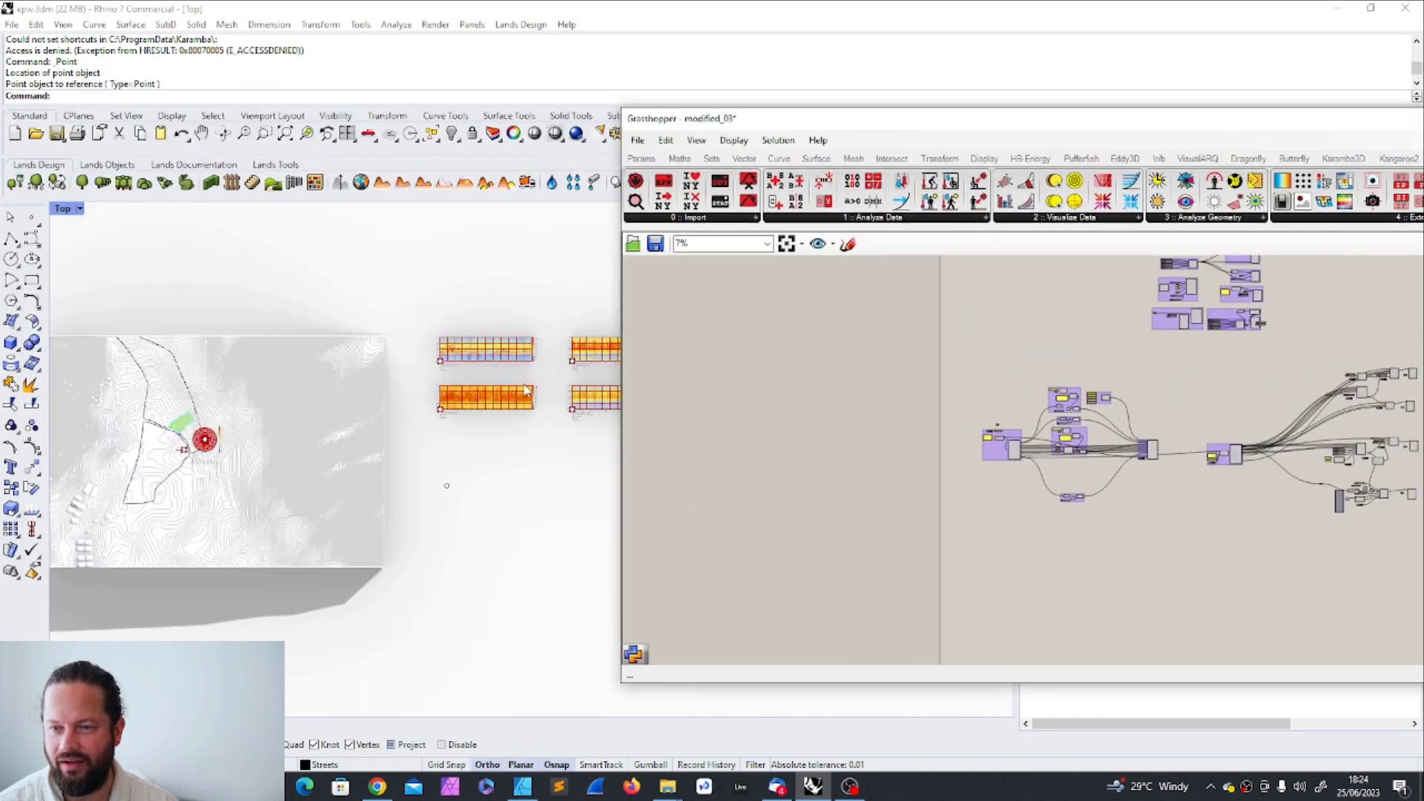
scroll(178, 459, "up", 2)
scroll(150, 443, "down", 3)
scroll(369, 394, "up", 3)
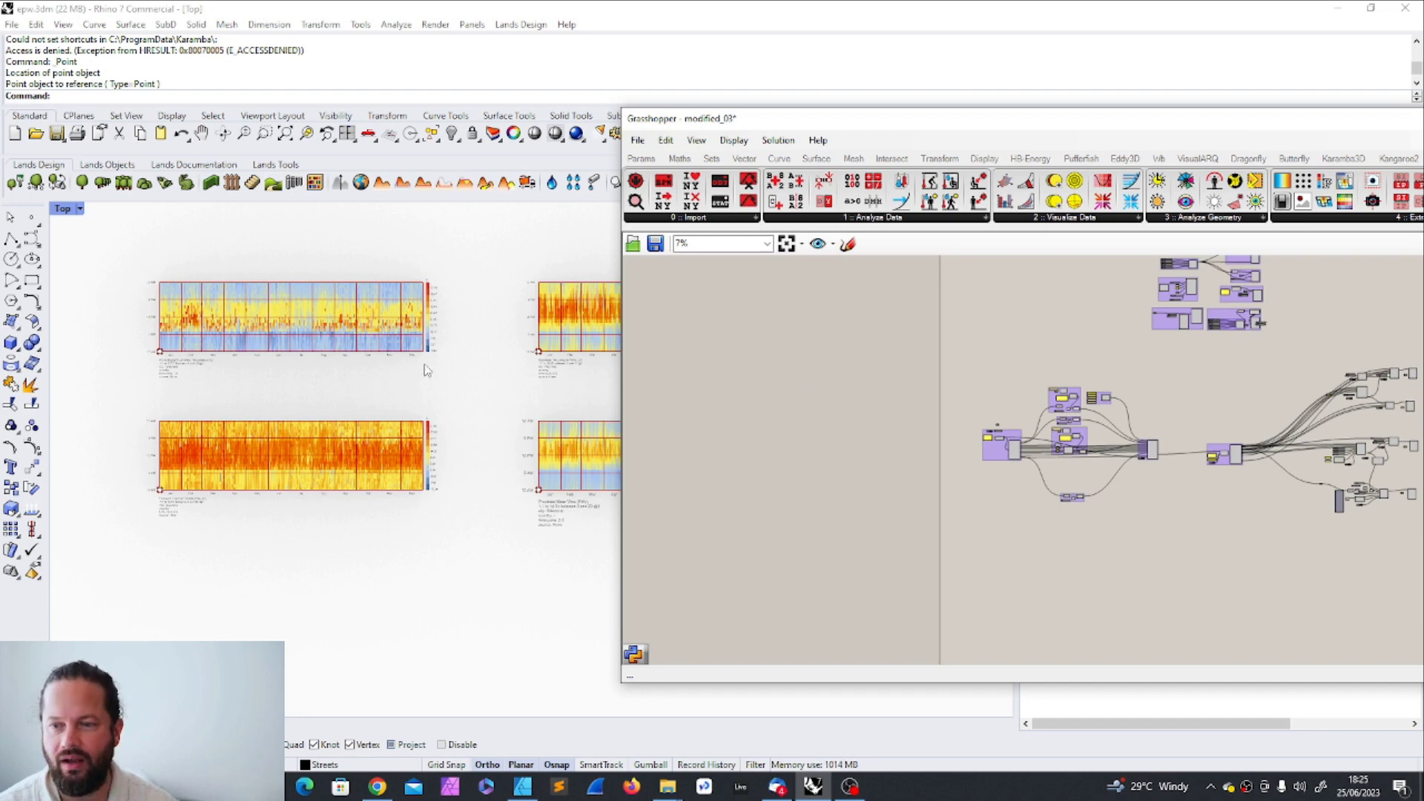
left_click_drag(779, 118, 688, 111)
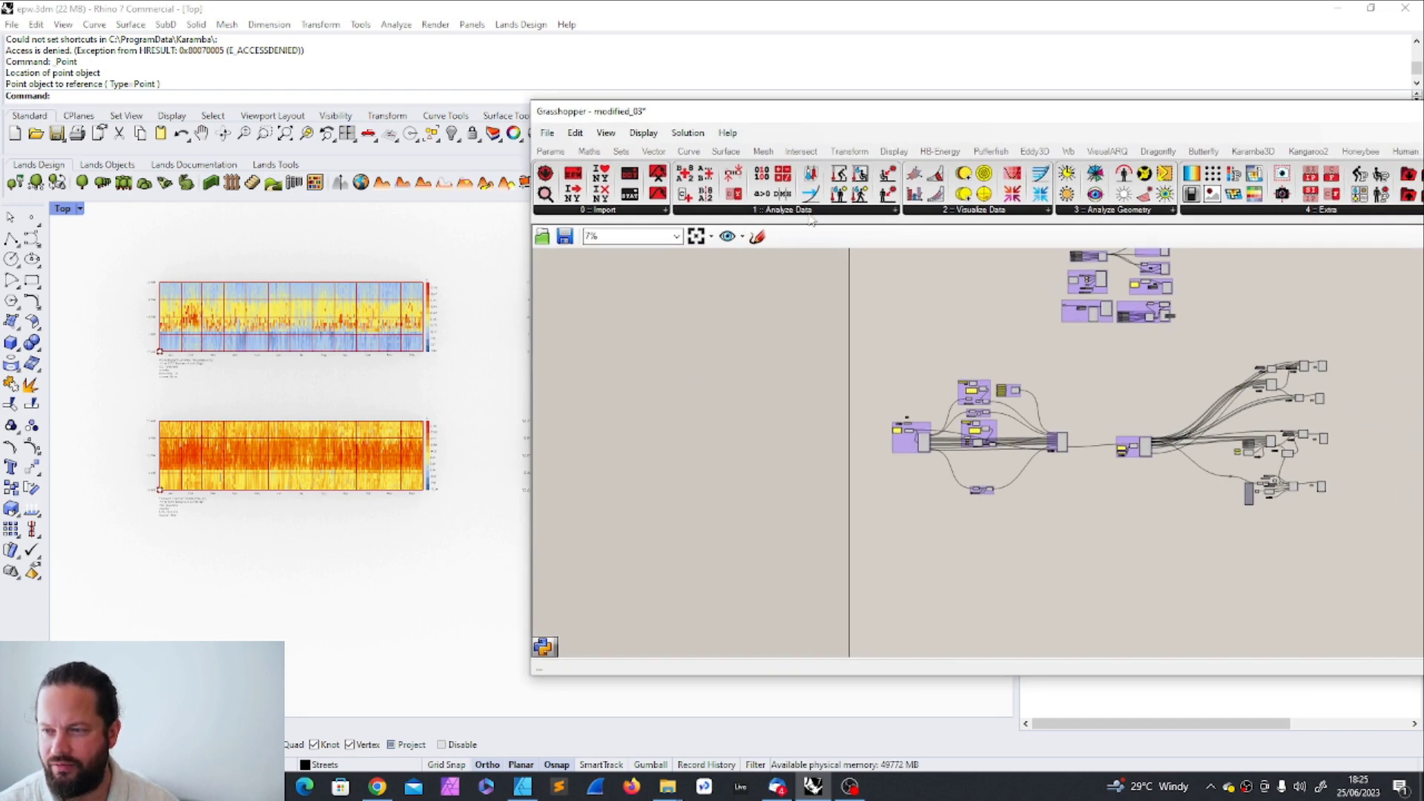
- Review the available Ladybug Analyze Data components, and examine the LB PET Comfort component together with its hourly plot
left_click(810, 217)
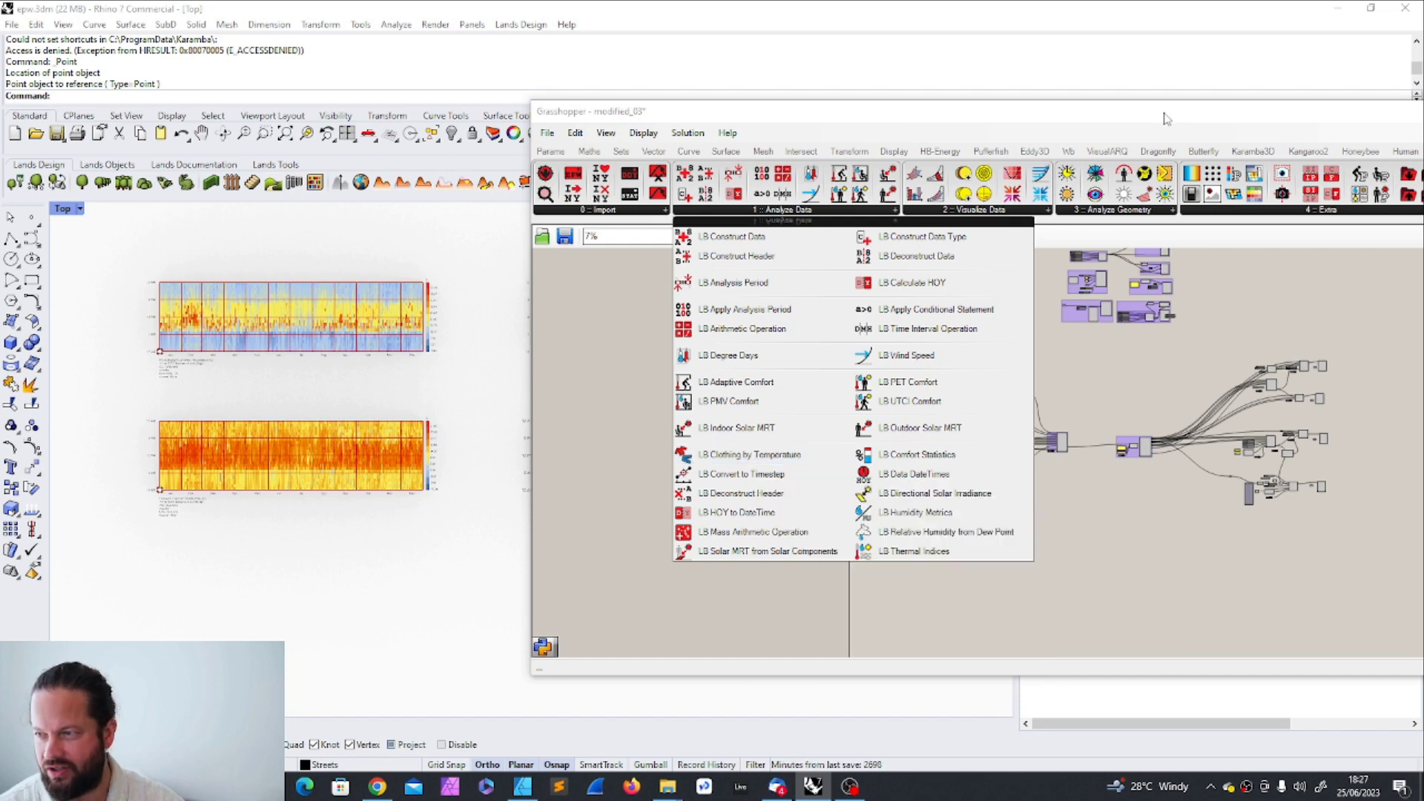
scroll(1084, 481, "up", 6)
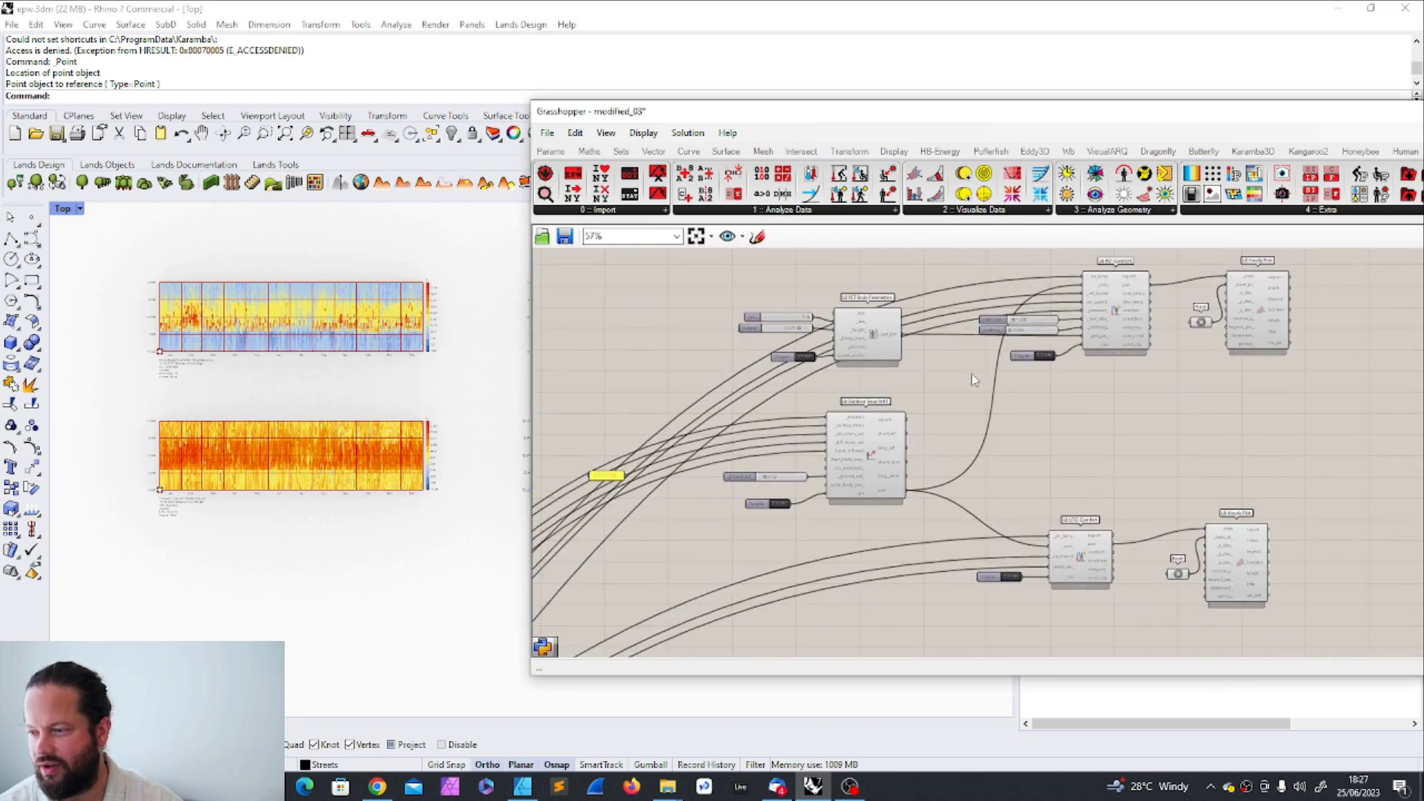
scroll(1055, 394, "up", 5)
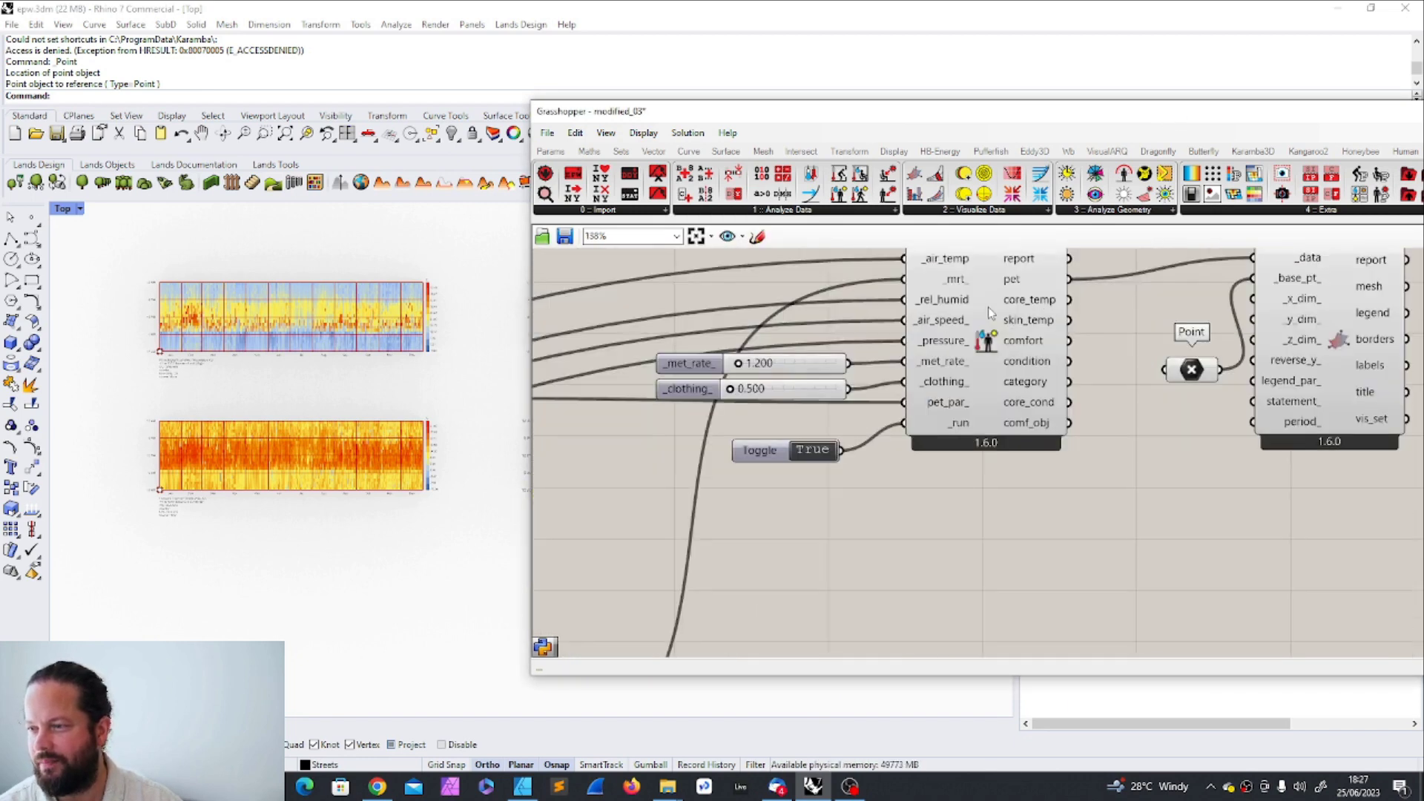
left_click(988, 306)
scroll(985, 326, "down", 5)
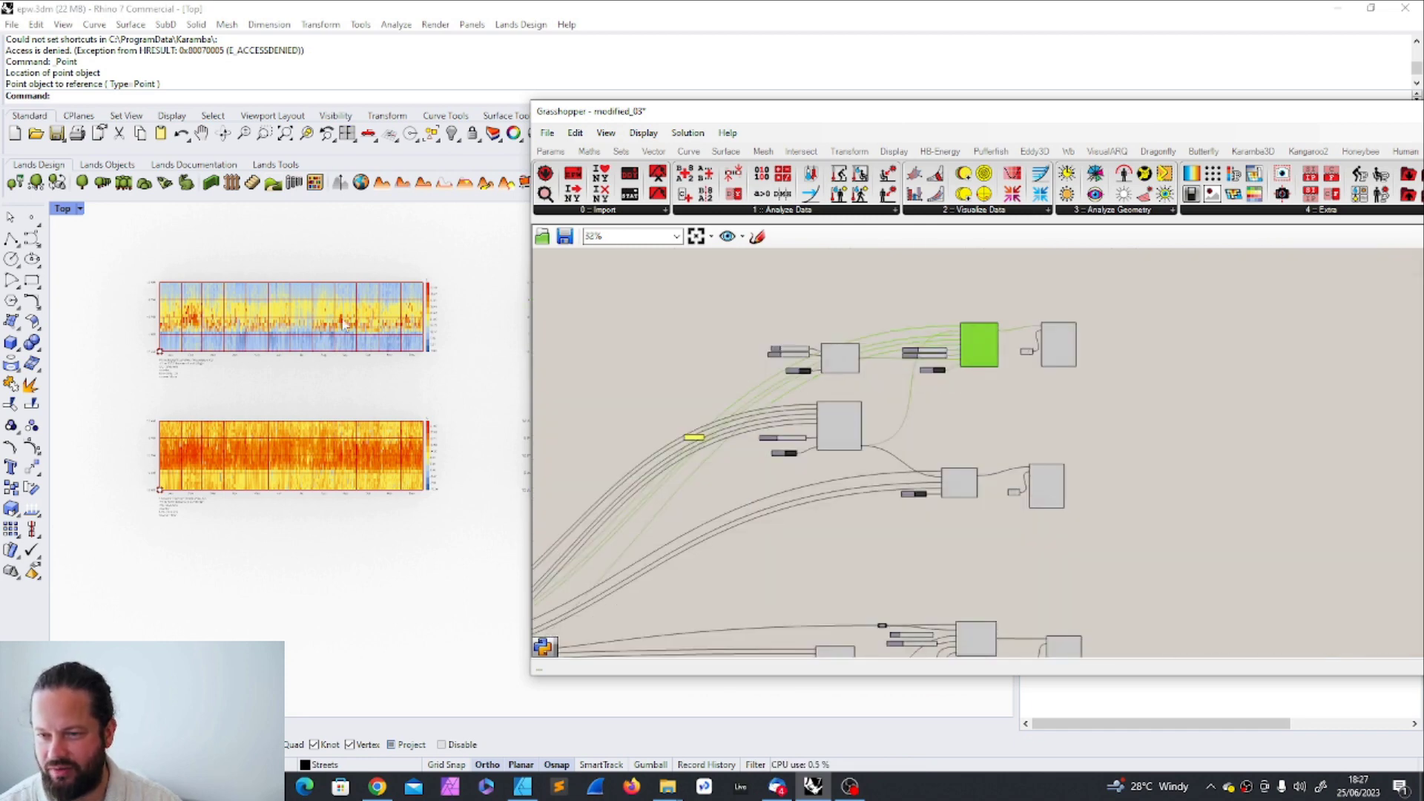
left_click_drag(121, 254, 483, 408)
scroll(964, 487, "up", 3)
- Select the LB UTCI Comfort component with its toggle, point and hourly plot, and examine the matching charts in the viewport
left_click_drag(803, 344, 1105, 519)
scroll(260, 461, "up", 3)
scroll(230, 445, "down", 5)
scroll(218, 432, "up", 5)
scroll(207, 431, "down", 4)
scroll(267, 412, "up", 2)
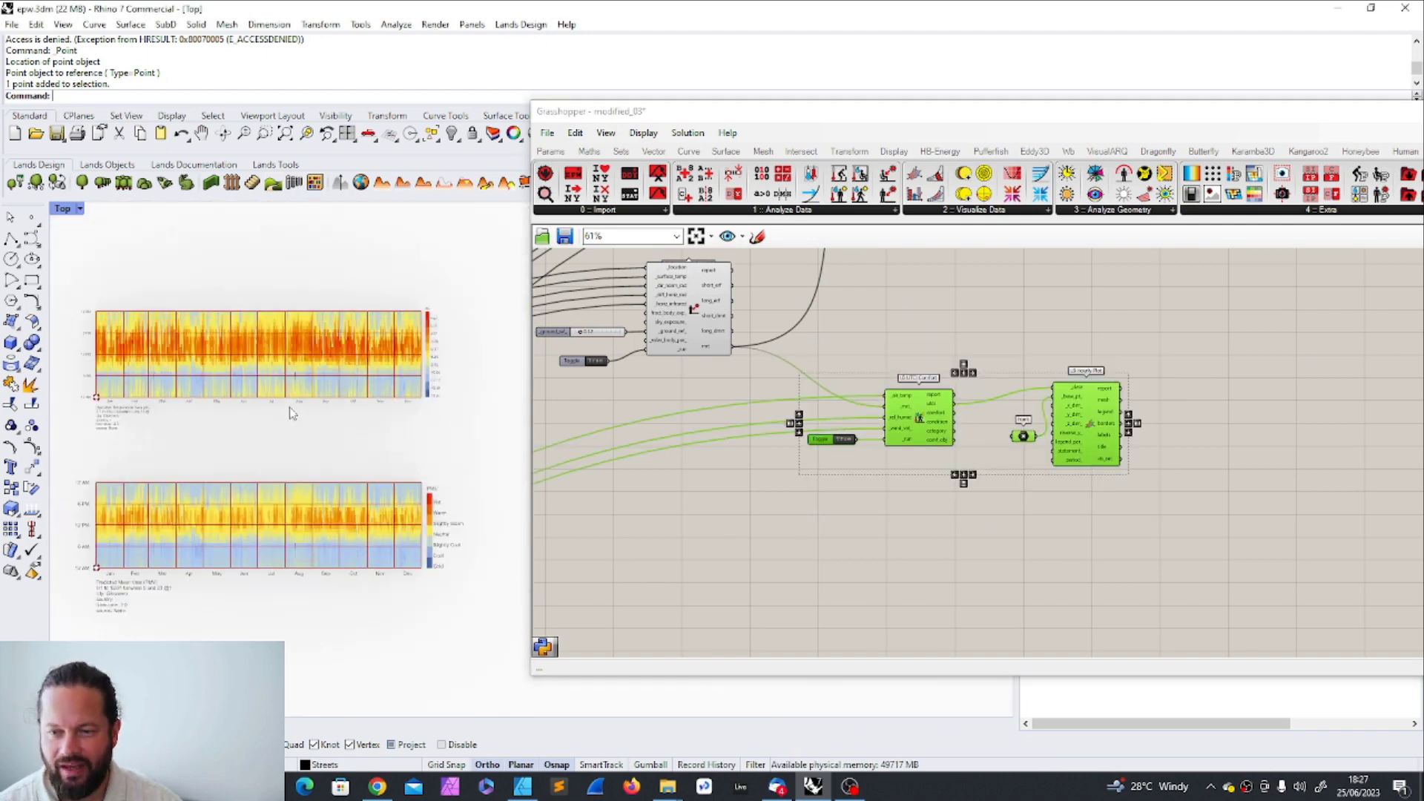
- Examine the LB PMV Comfort component's description and trace its mean radiant temperature input back to LB Indoor Solar MRT
left_click(963, 407)
scroll(963, 407, "down", 3)
scroll(990, 608, "up", 5)
left_click(881, 441)
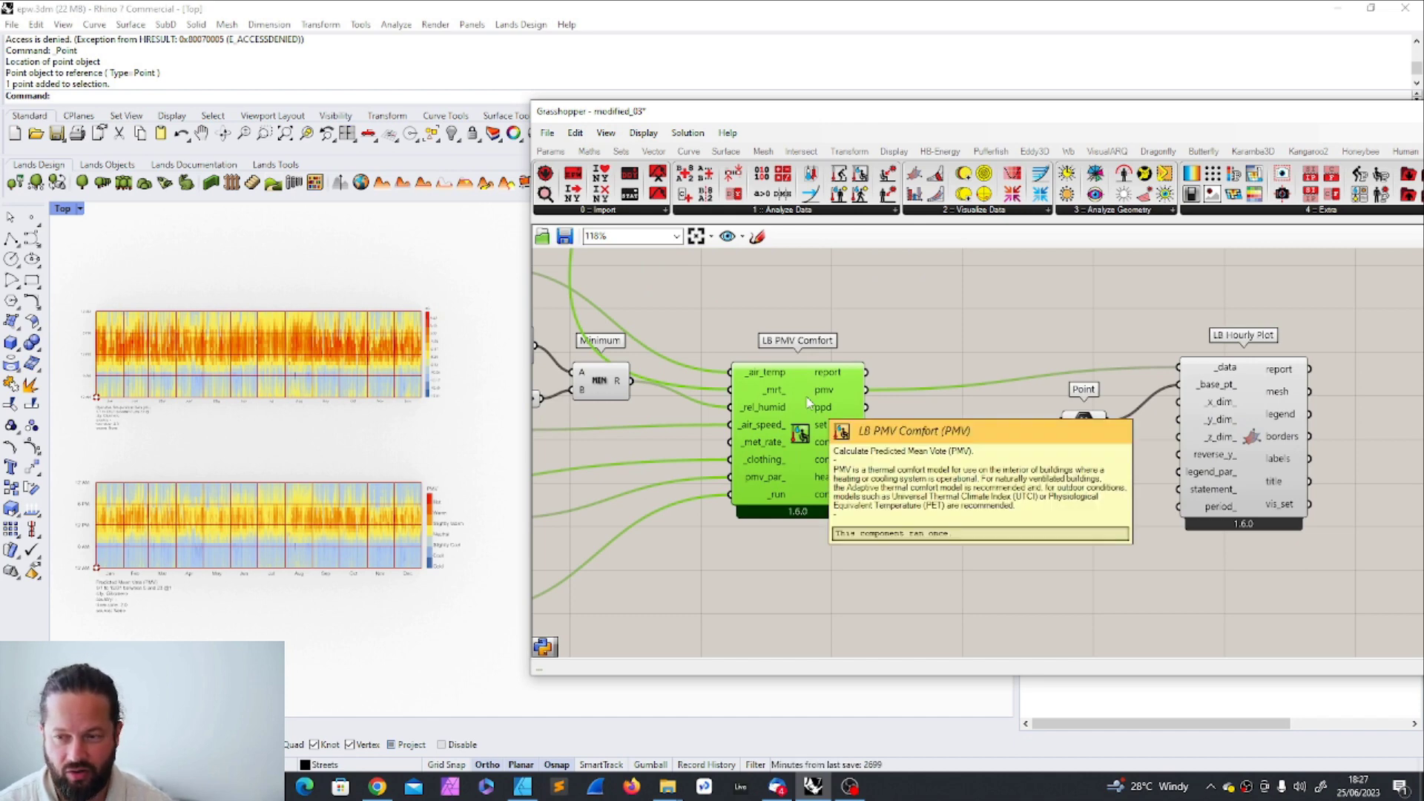
scroll(974, 386, "down", 8)
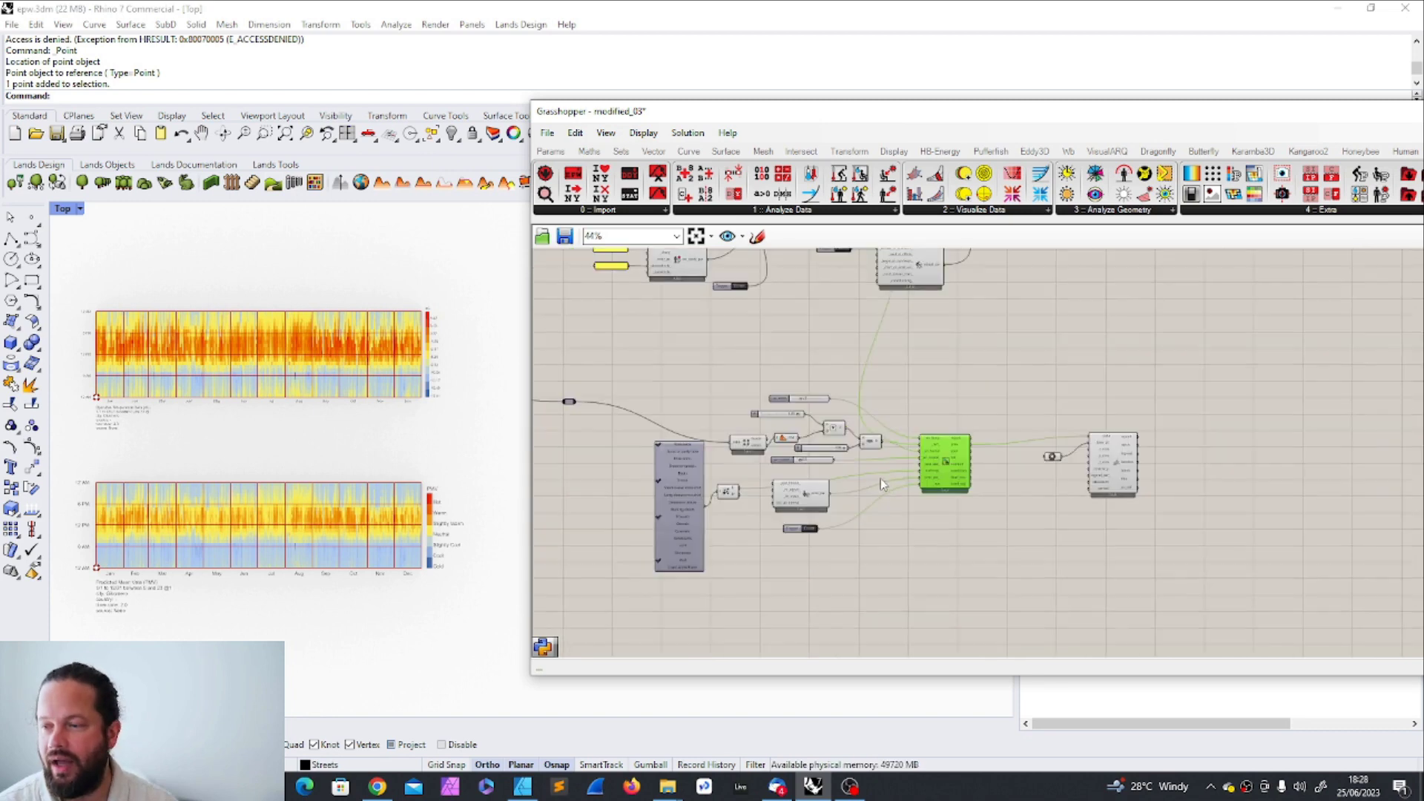
scroll(897, 404, "up", 8)
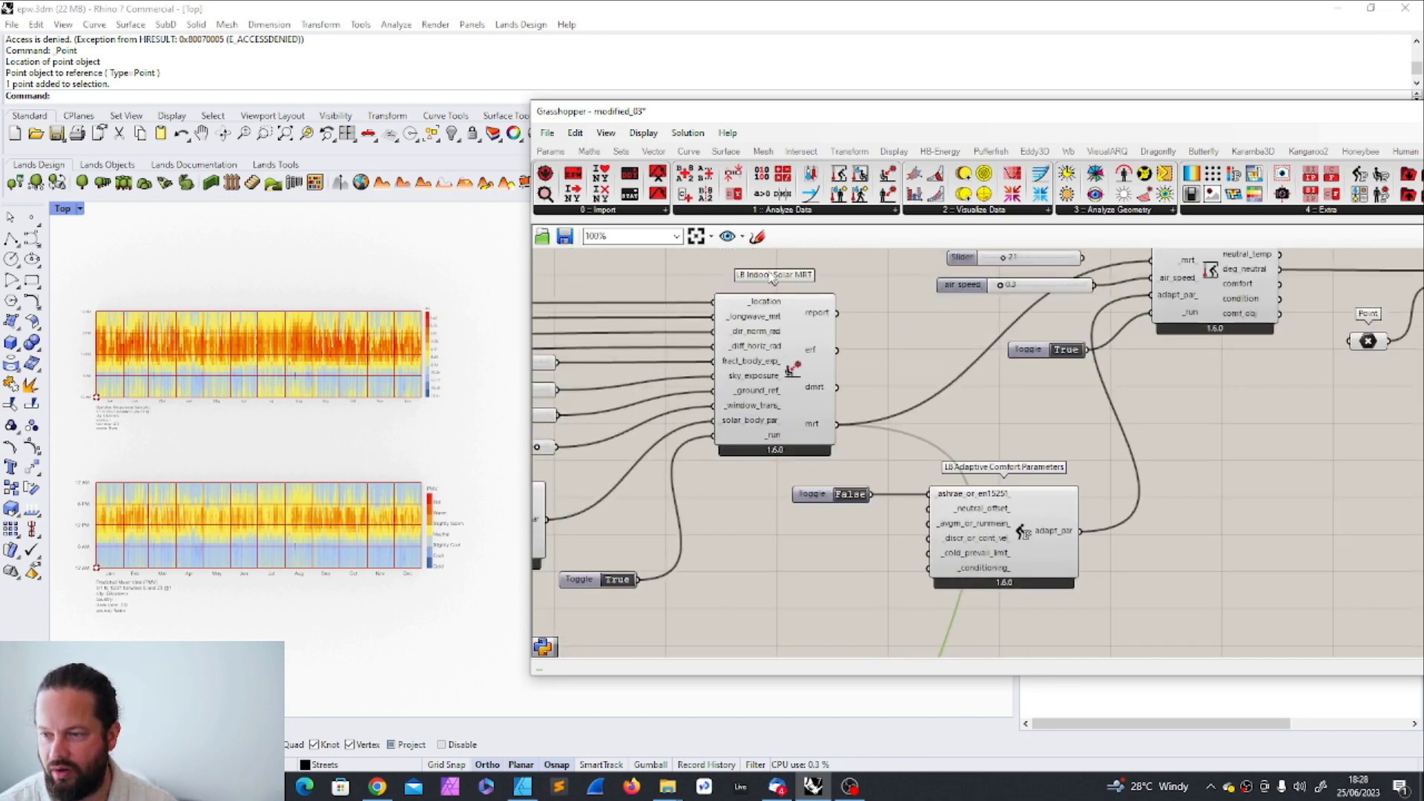
- Inspect the LB Indoor Solar MRT component's inputs, including sky exposure, window transmittance and solar body parameters
right_click_drag(894, 361, 986, 366)
scroll(986, 365, "down", 1)
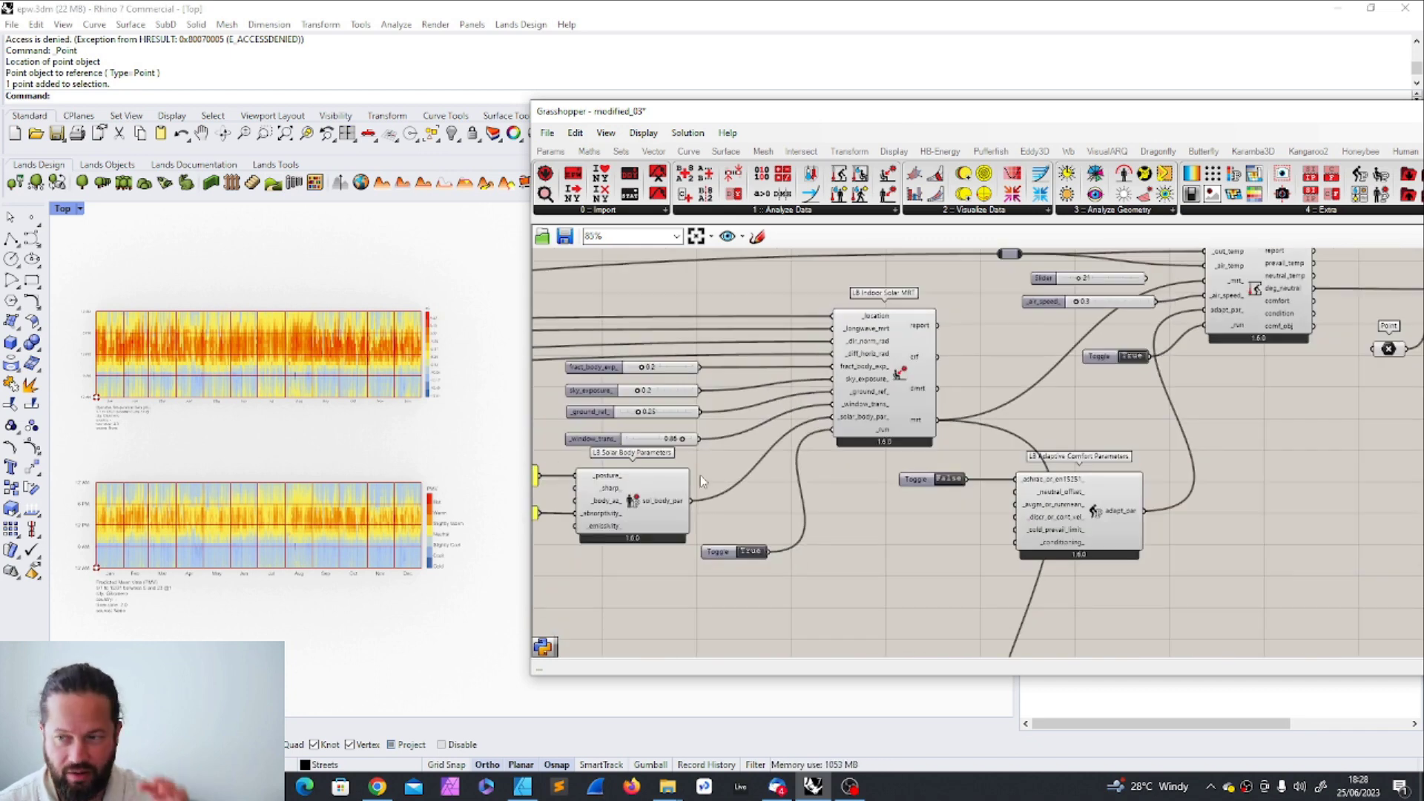
left_click(900, 338)
scroll(900, 338, "up", 3)
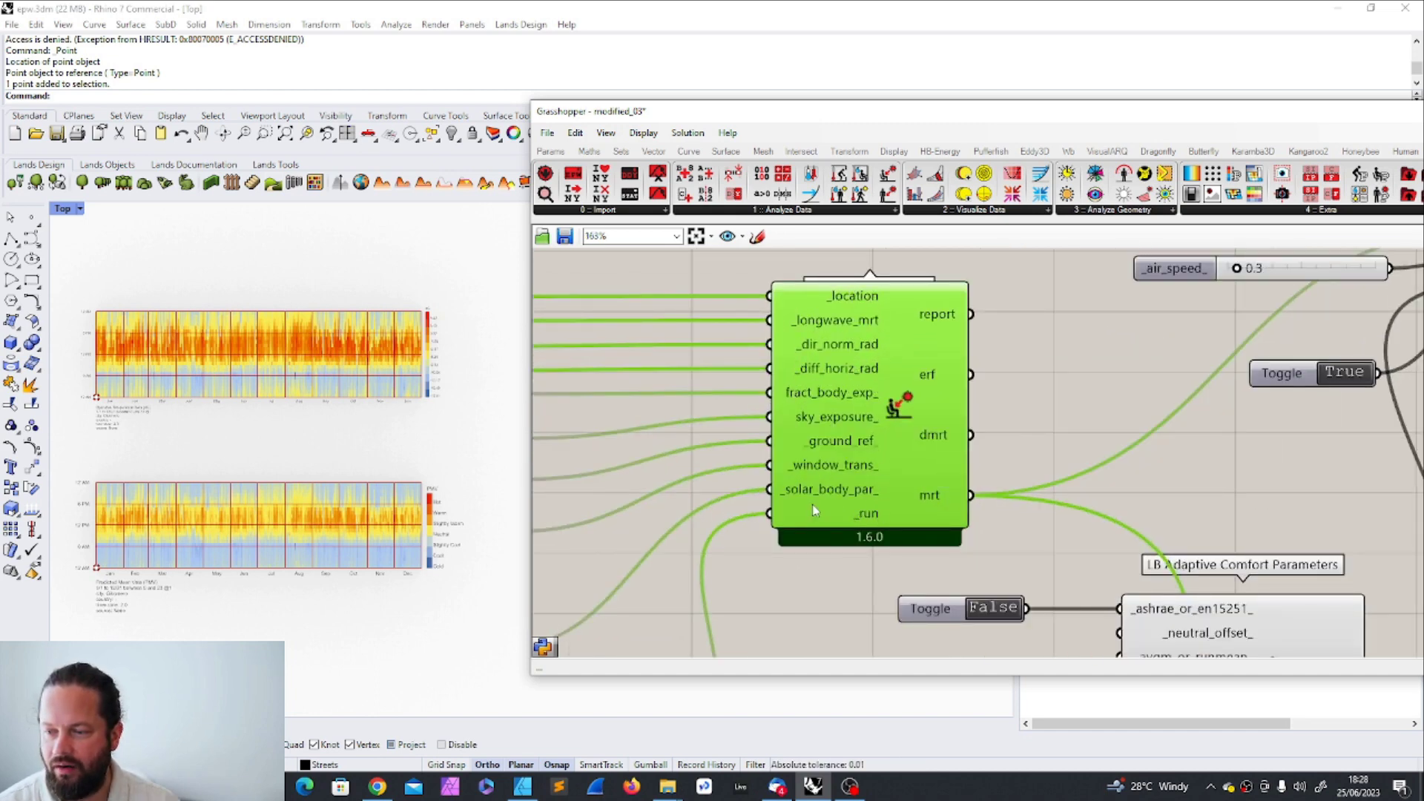
mouse_move(812, 504)
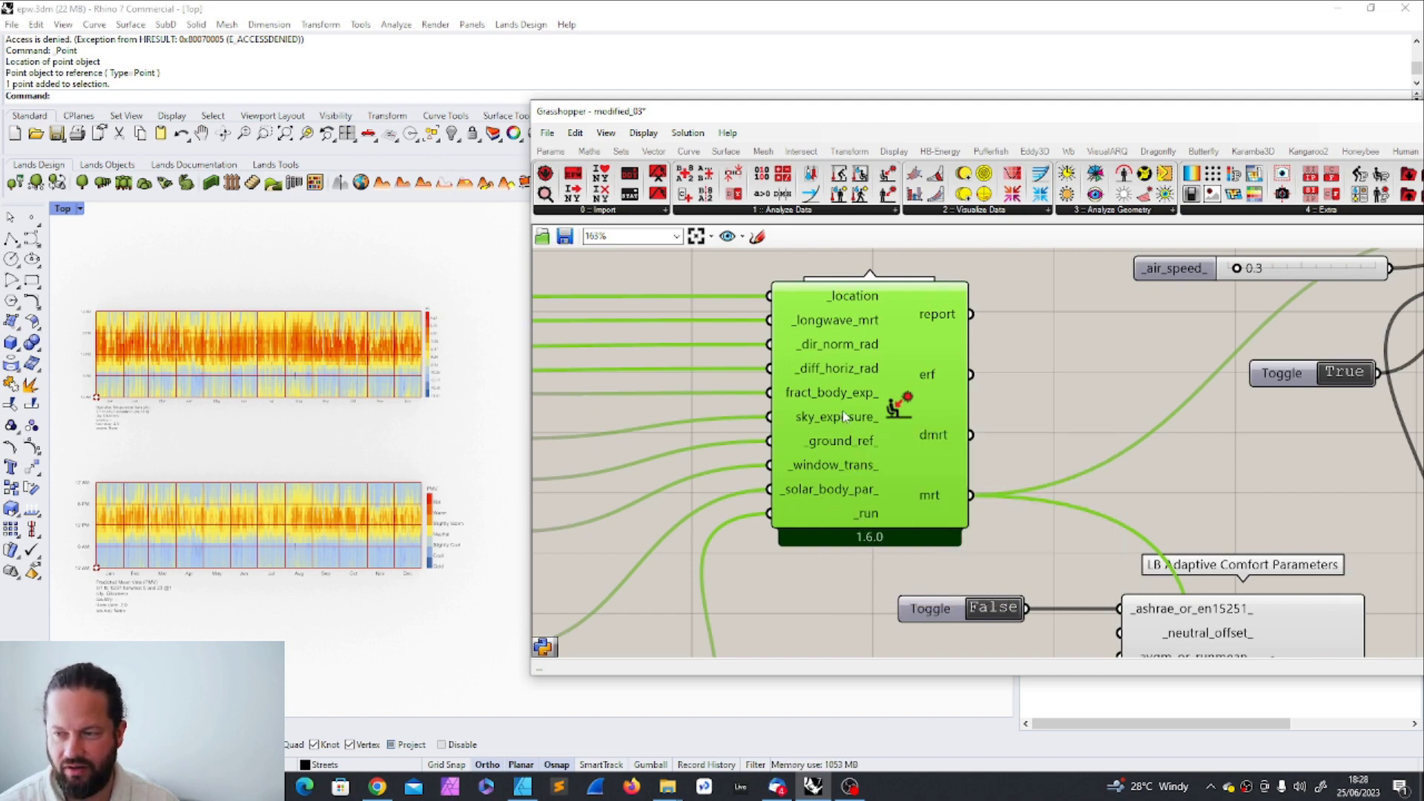
- Examine the inputs wired into the LB PMV Comfort component
mouse_move(845, 416)
left_click(1063, 412)
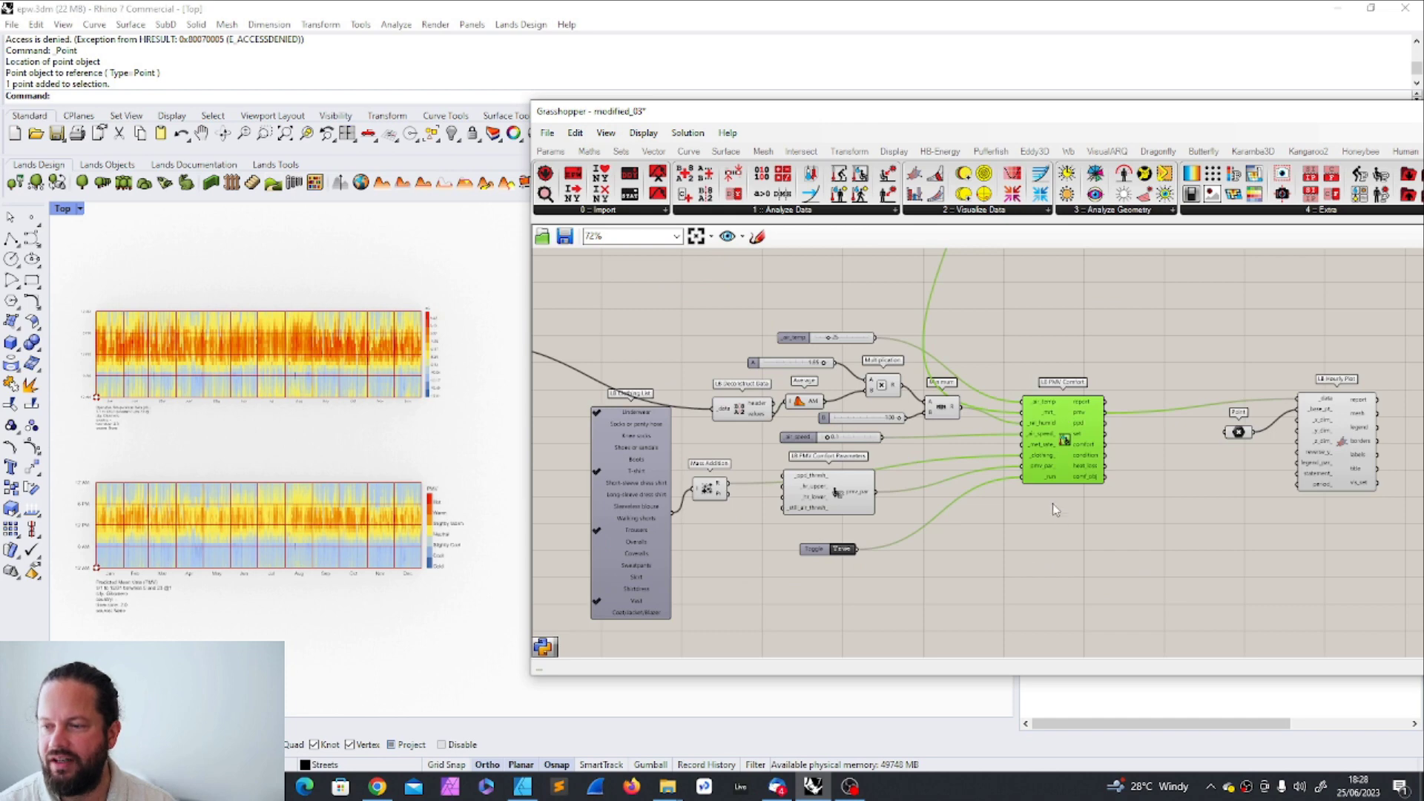
left_click(1063, 516)
scroll(1084, 430, "up", 4)
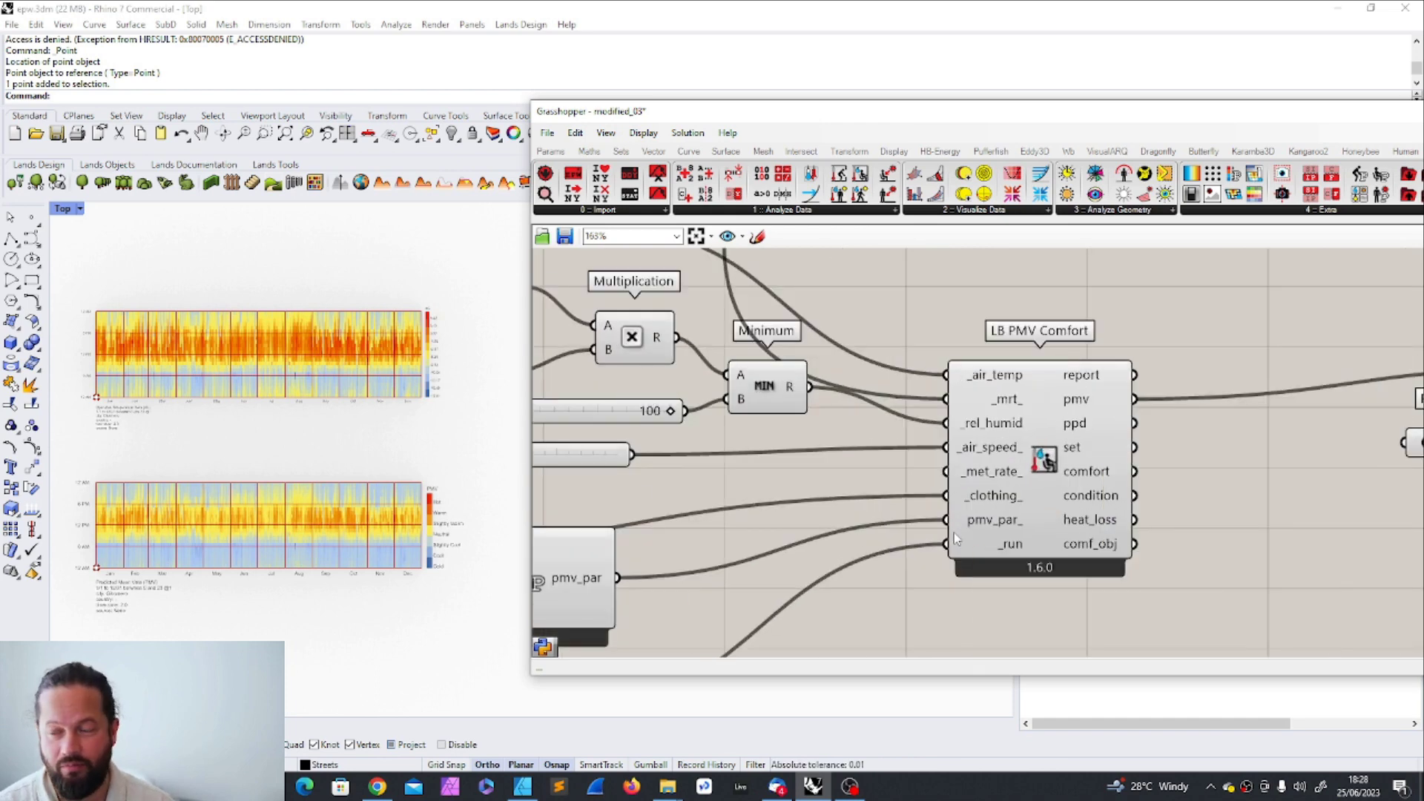
scroll(964, 510, "down", 4)
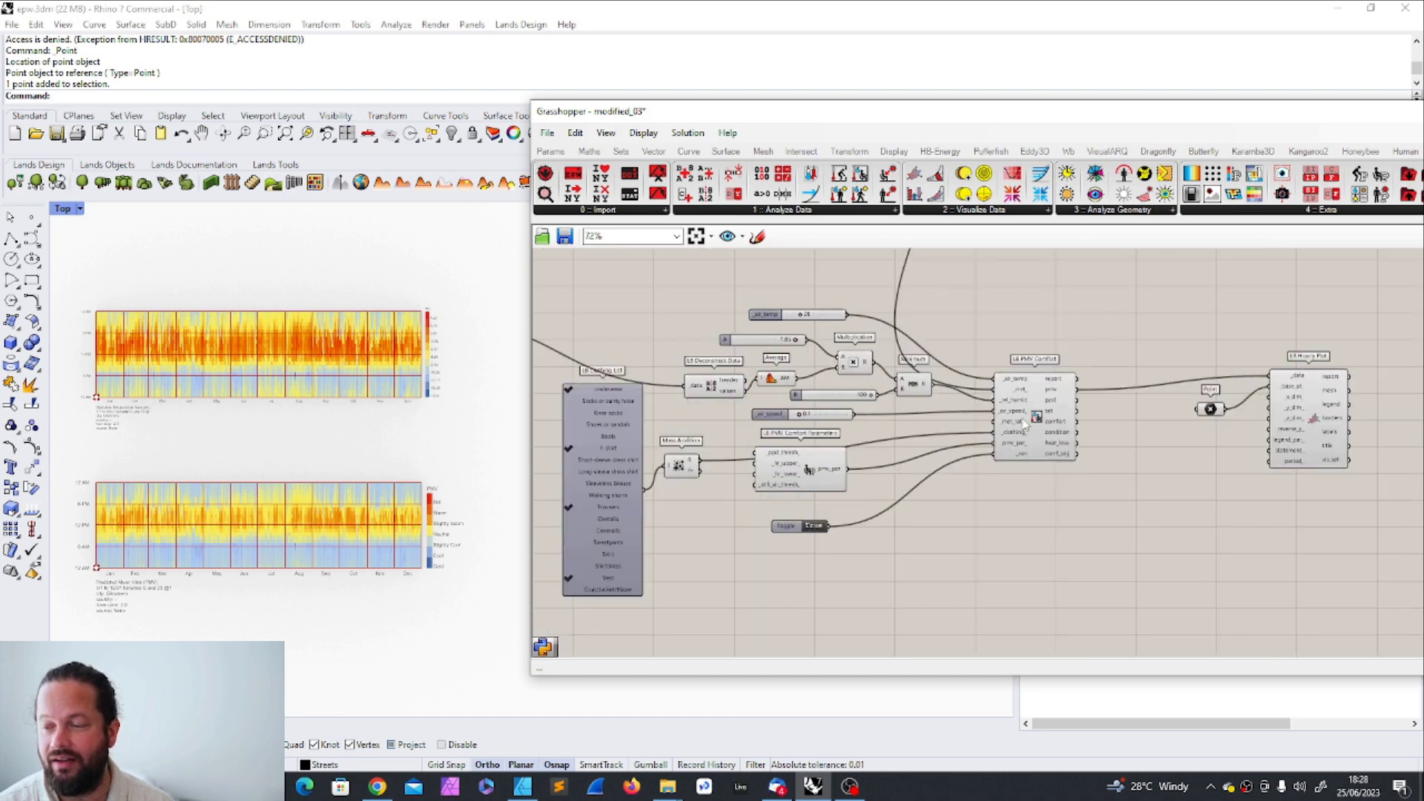
- Move the run toggle and the LB PMV Comfort Parameters component down, away from the clothing wire of LB PMV Comfort
scroll(803, 482, "up", 3)
left_click_drag(647, 590, 657, 618)
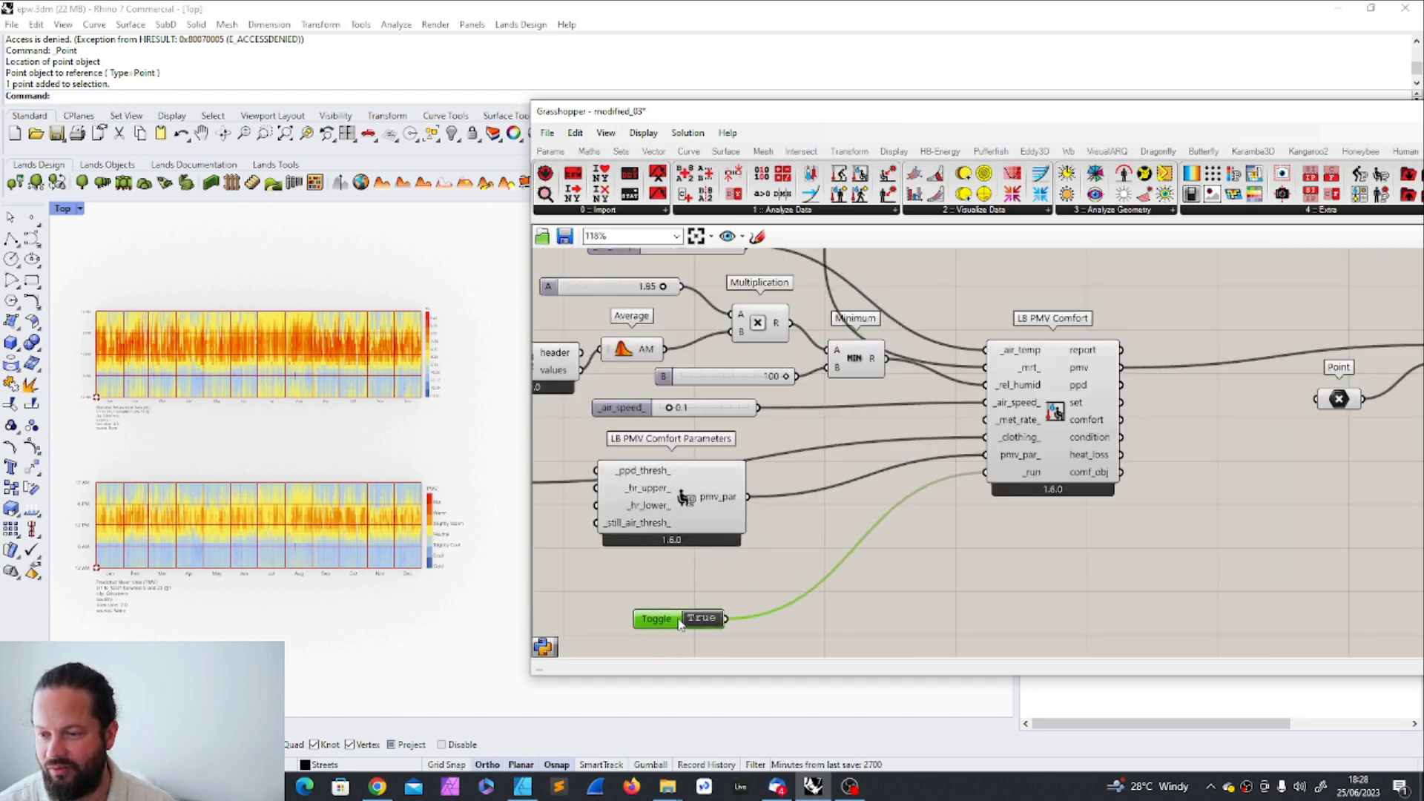
left_click_drag(645, 504, 648, 545)
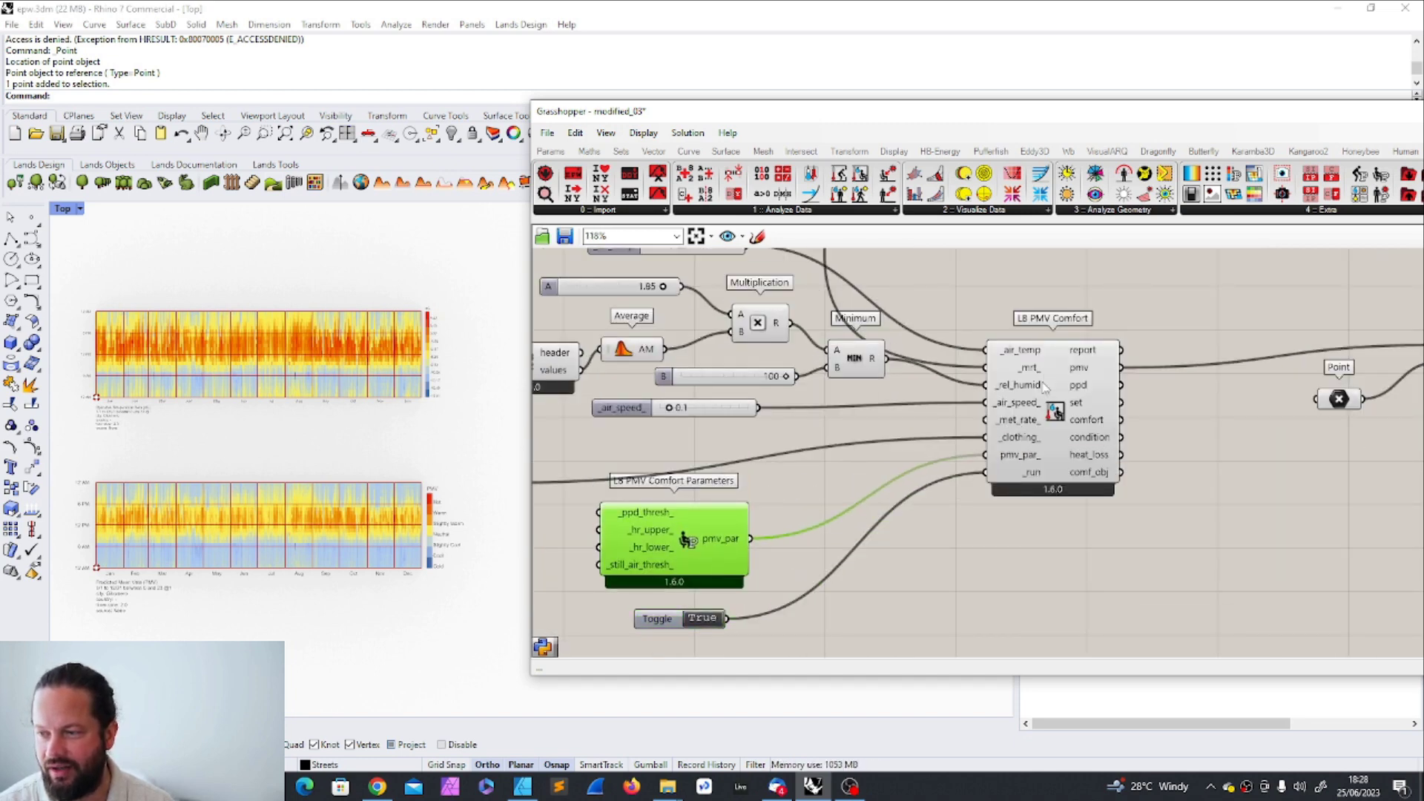
mouse_move(1017, 439)
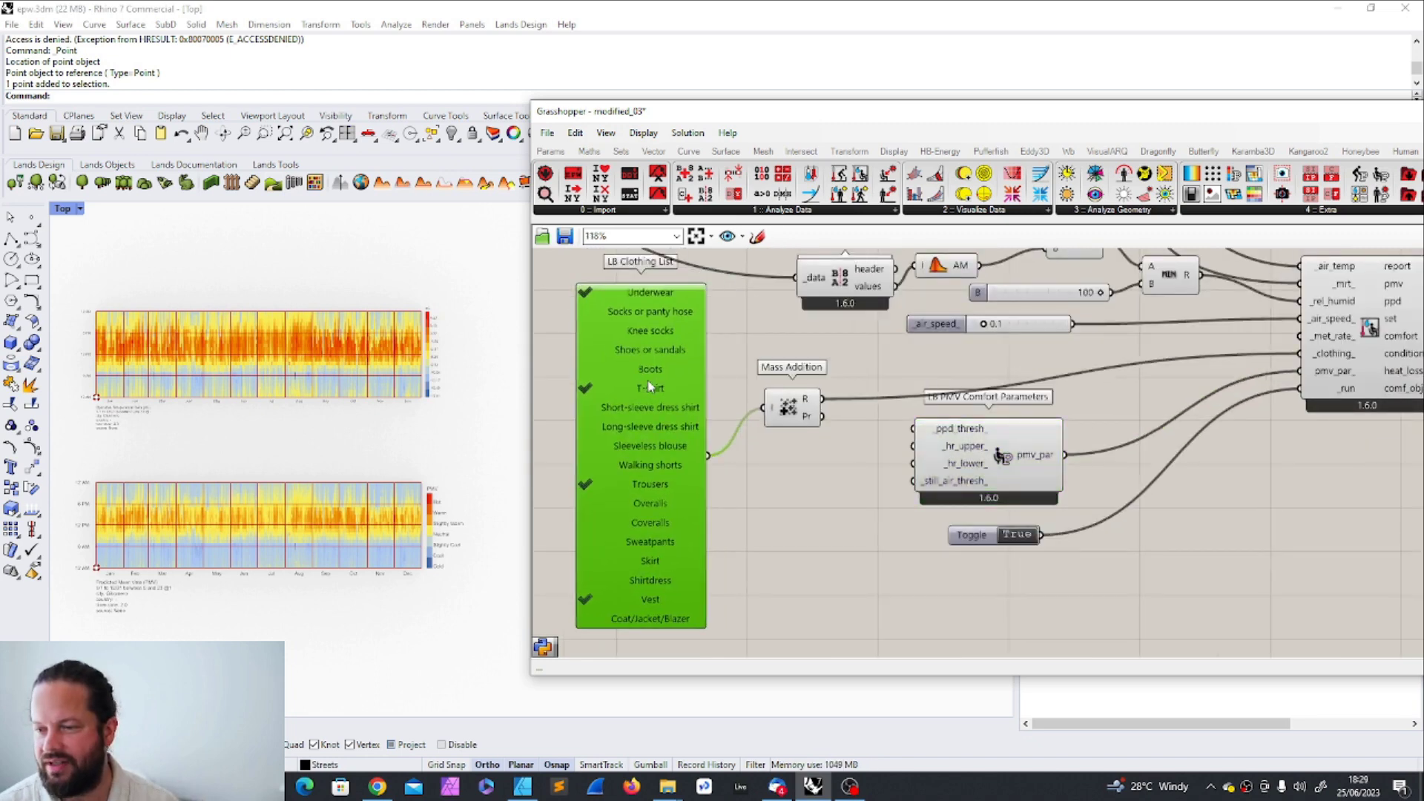
- Space out the LB Clothing List and Mass Addition components, and inspect the summed clothing value
left_click_drag(647, 381, 612, 391)
left_click_drag(786, 399, 791, 461)
left_click_drag(642, 438, 640, 425)
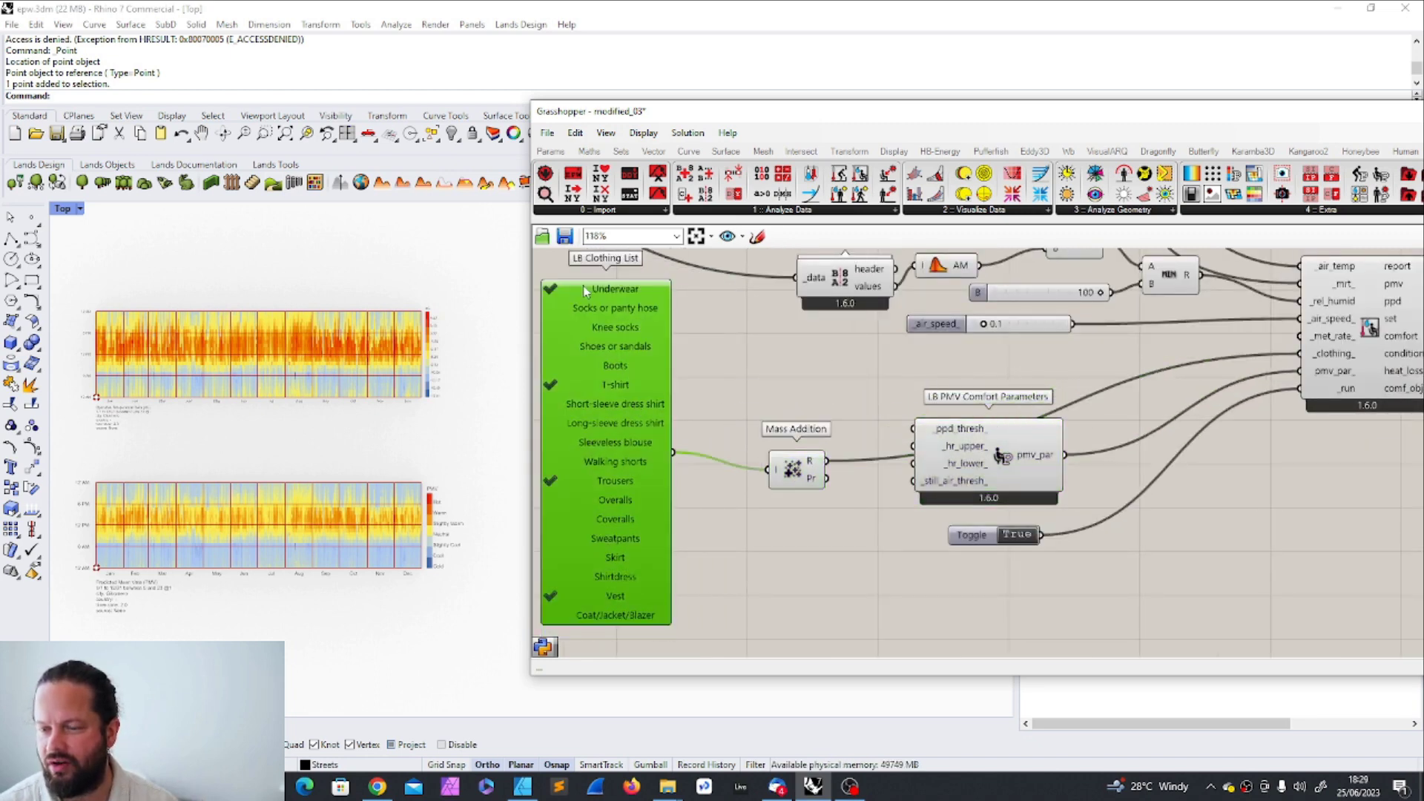
left_click_drag(797, 465, 798, 455)
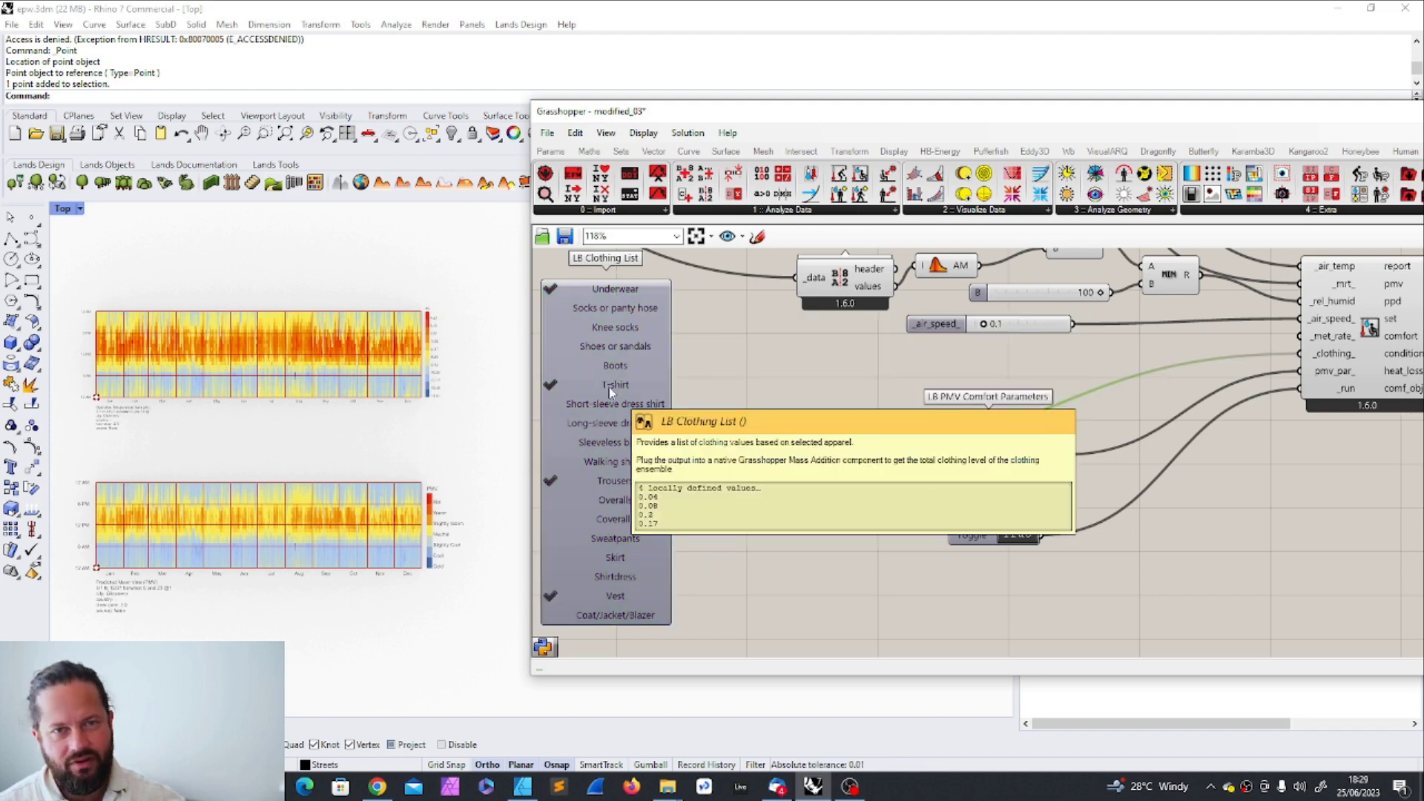
left_click(686, 416)
left_click_drag(803, 462, 791, 444)
mouse_move(799, 438)
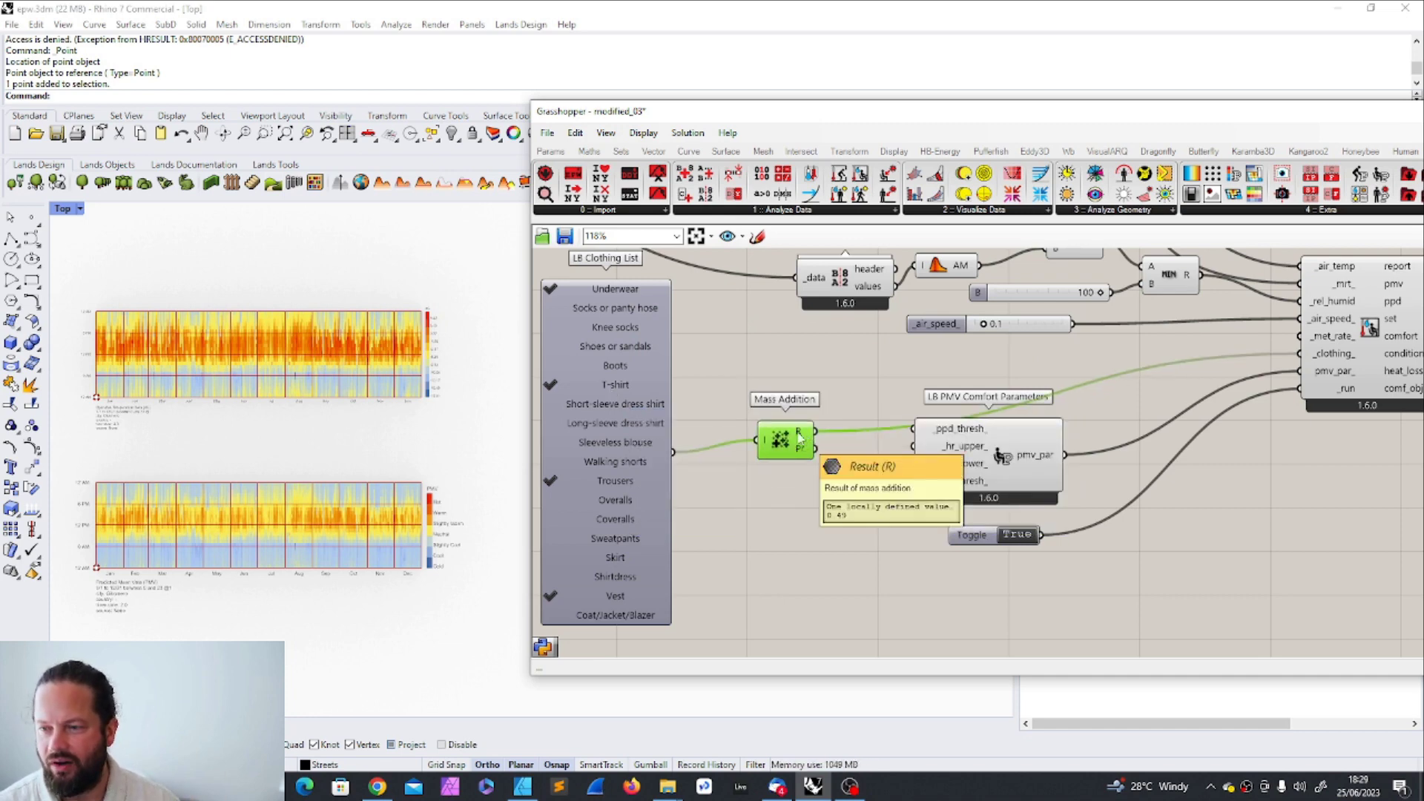
- Place an LB Clothing by Temperature component in the empty canvas area beside the LB Clothing List
scroll(799, 437, "down", 3)
left_click(804, 211)
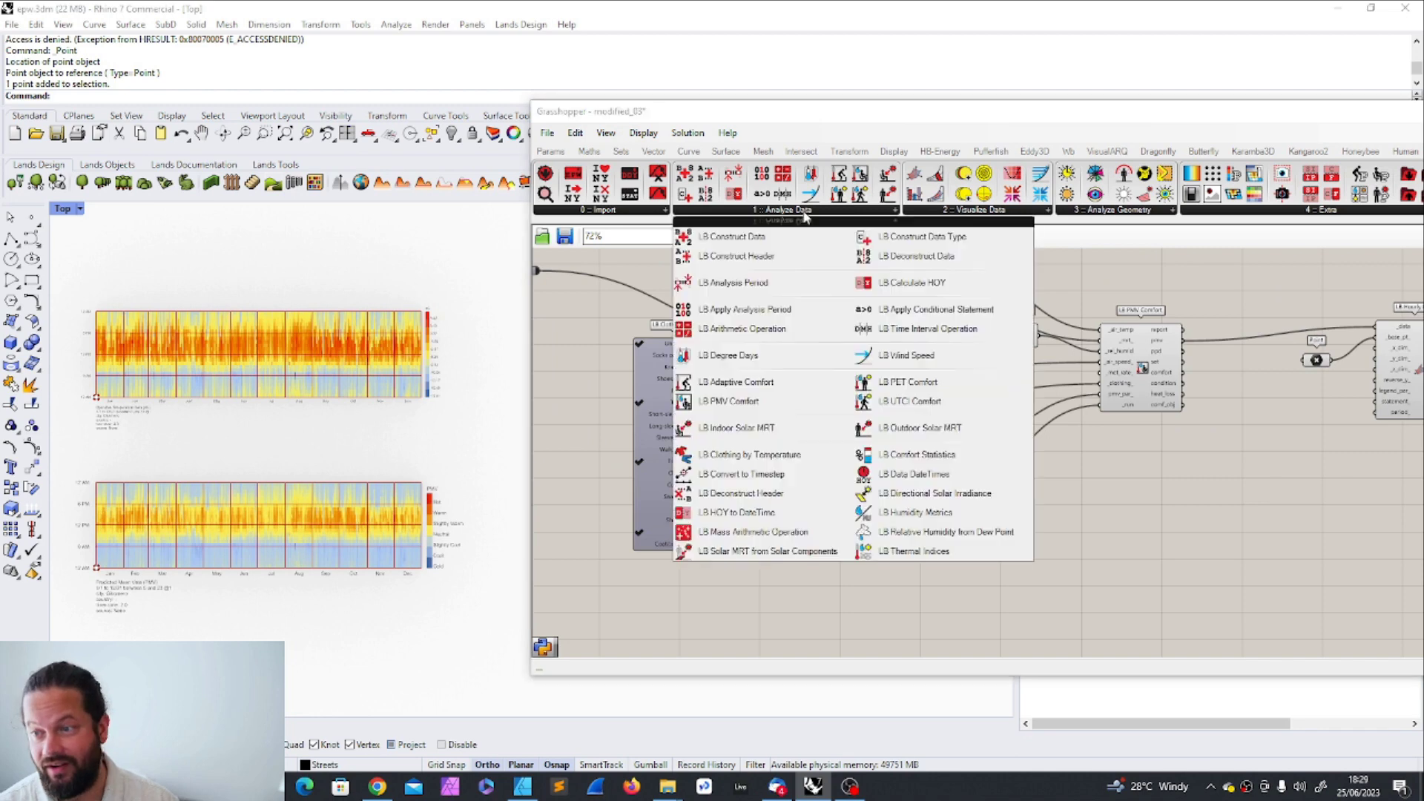
left_click(749, 460)
left_click(692, 416)
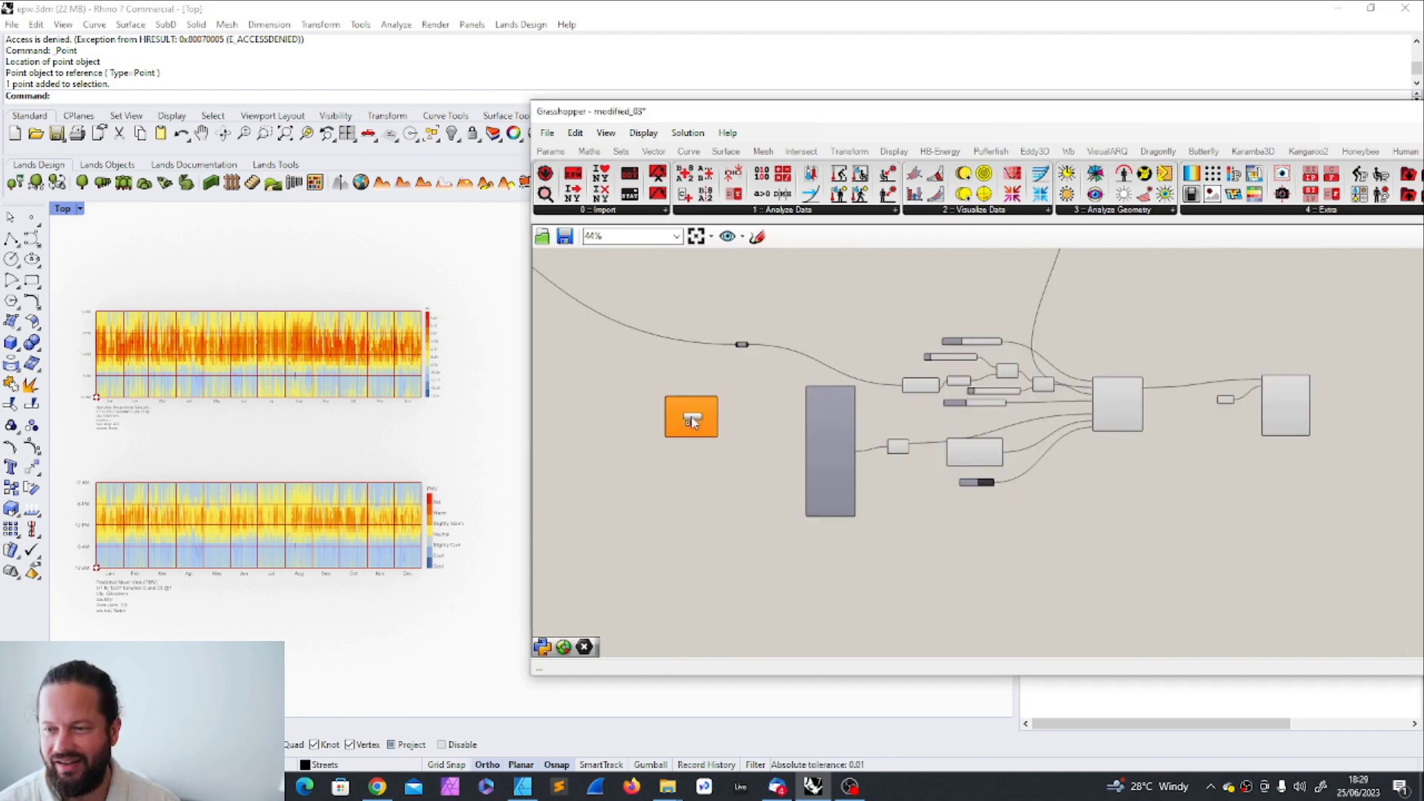
scroll(685, 393, "up", 6)
scroll(835, 452, "down", 3)
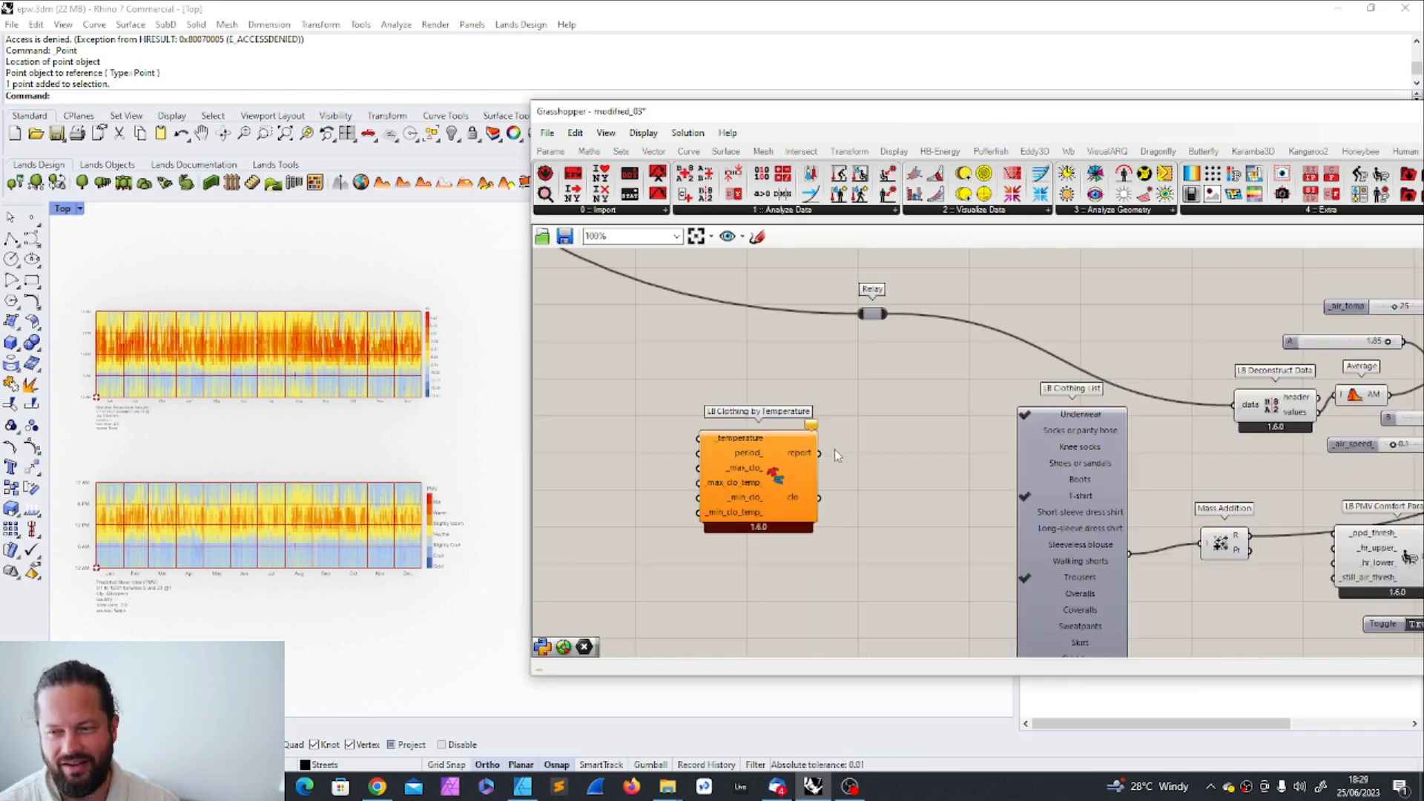
scroll(725, 445, "up", 3)
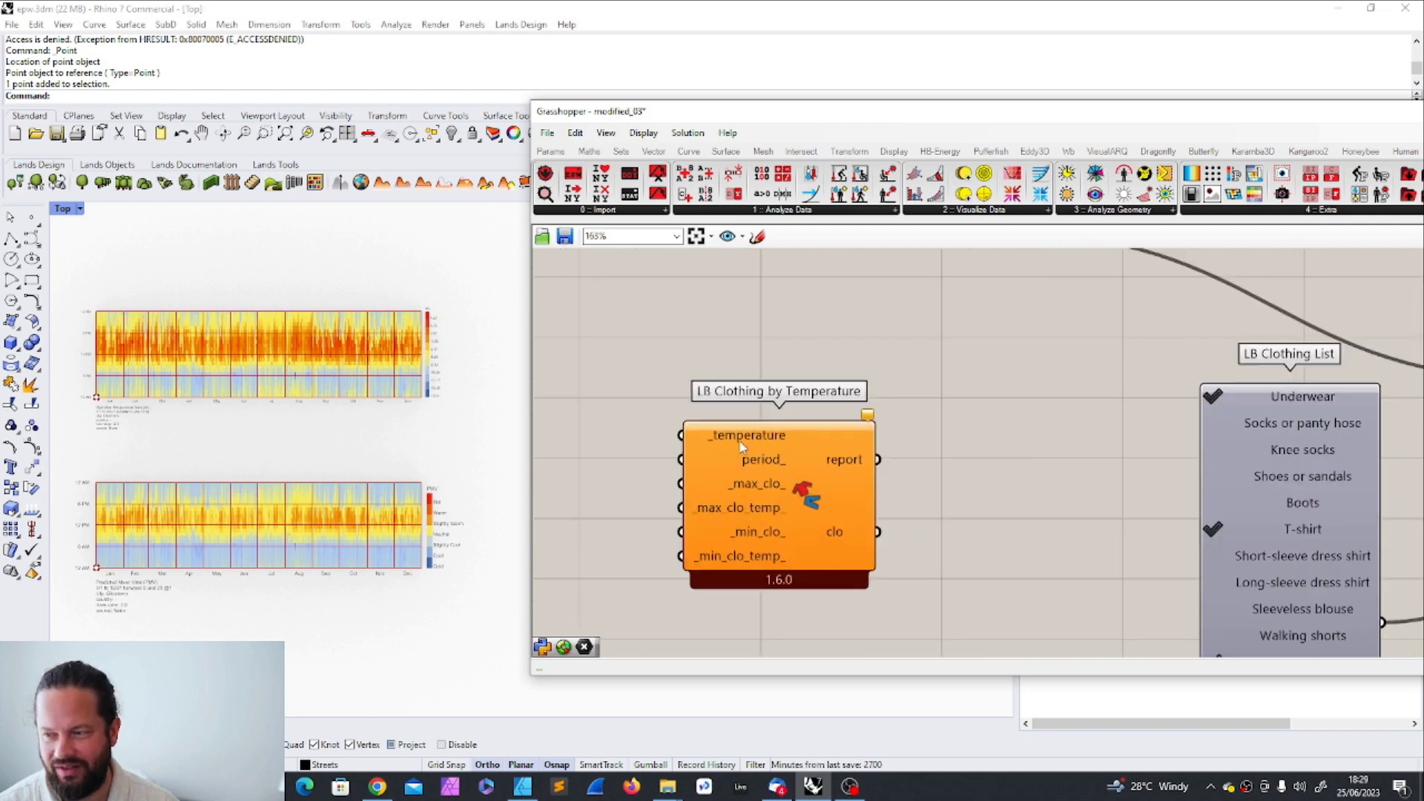
scroll(725, 445, "down", 3)
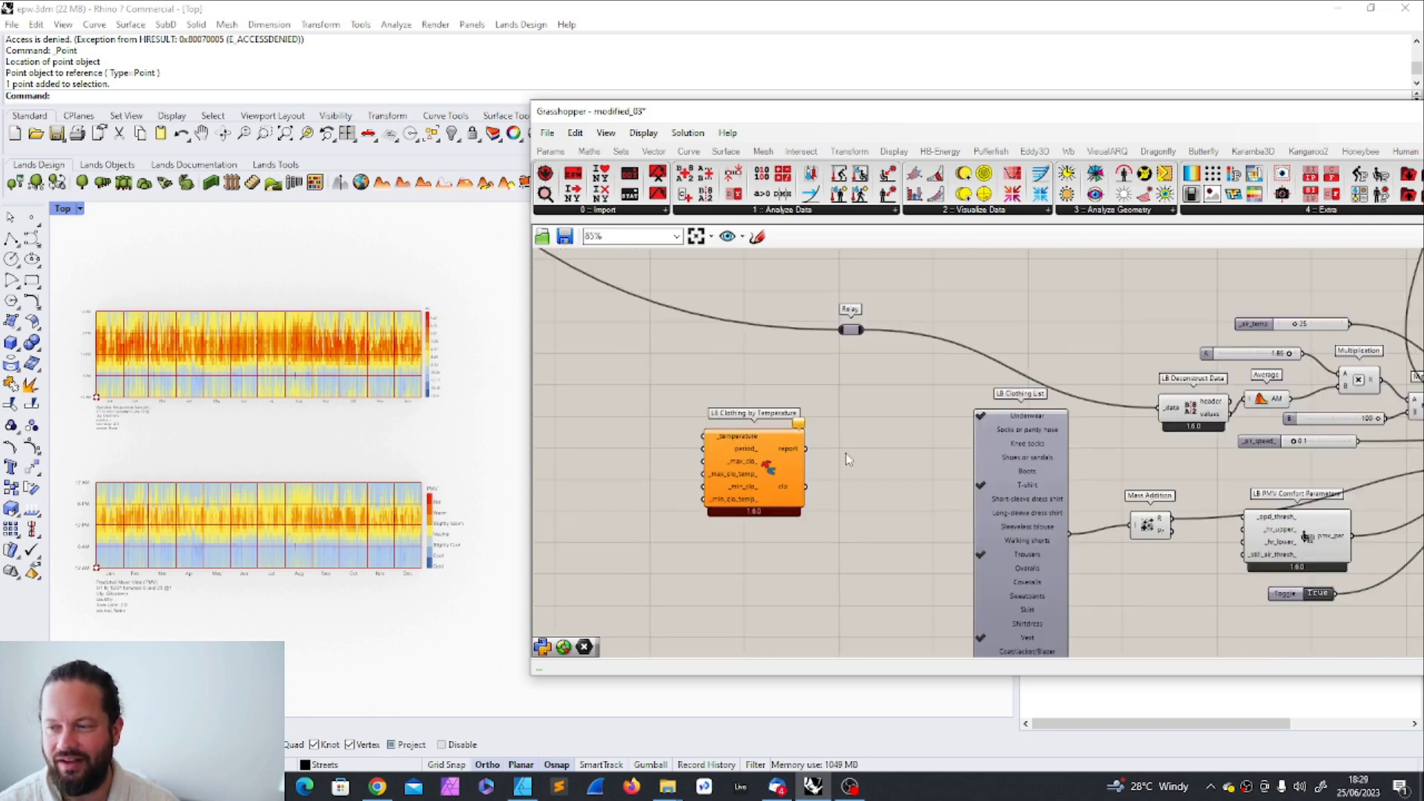
- Examine the clothing input of LB PMV Comfort and the garment values supplied by the LB Clothing List
right_click_drag(1134, 551, 747, 558)
scroll(1162, 471, "up", 3)
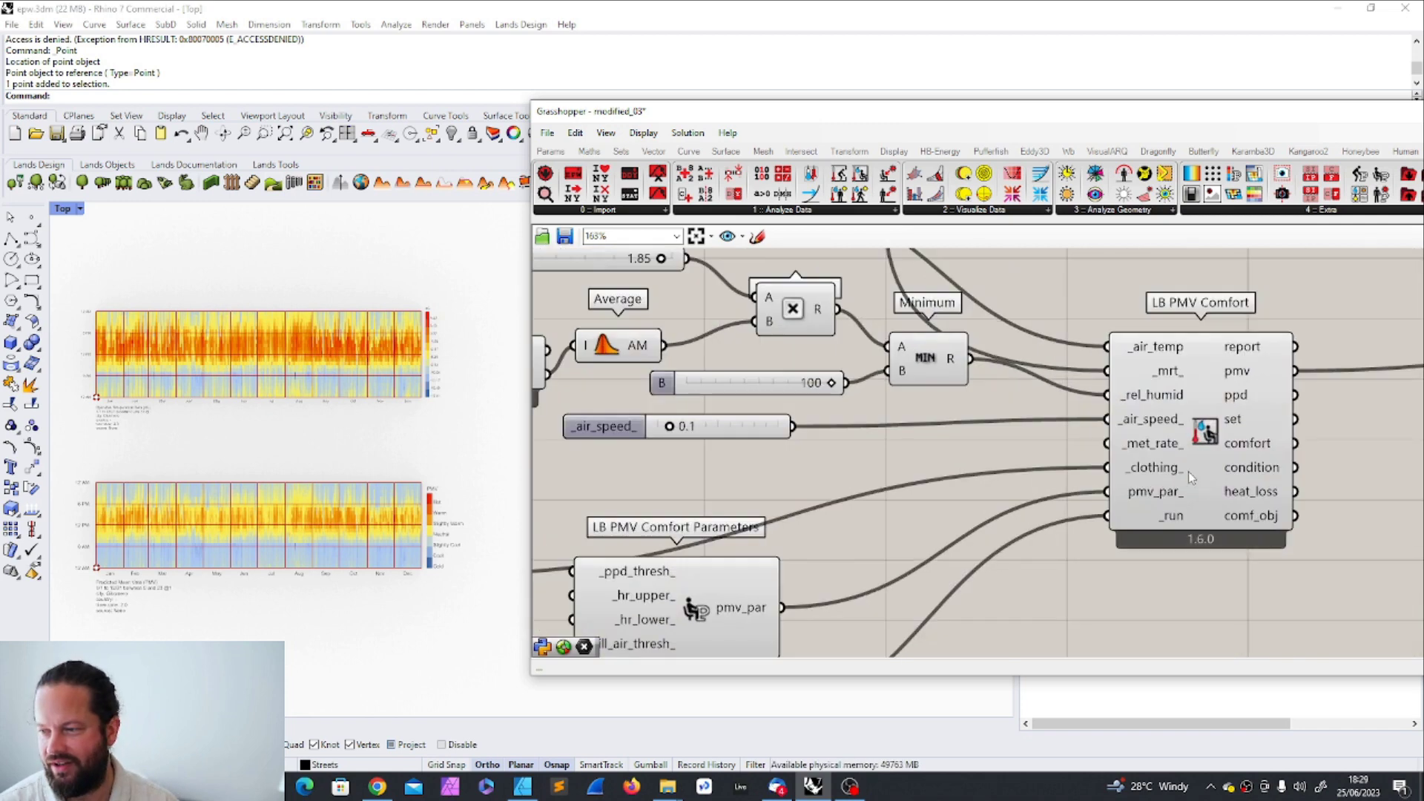
scroll(1212, 464, "down", 8)
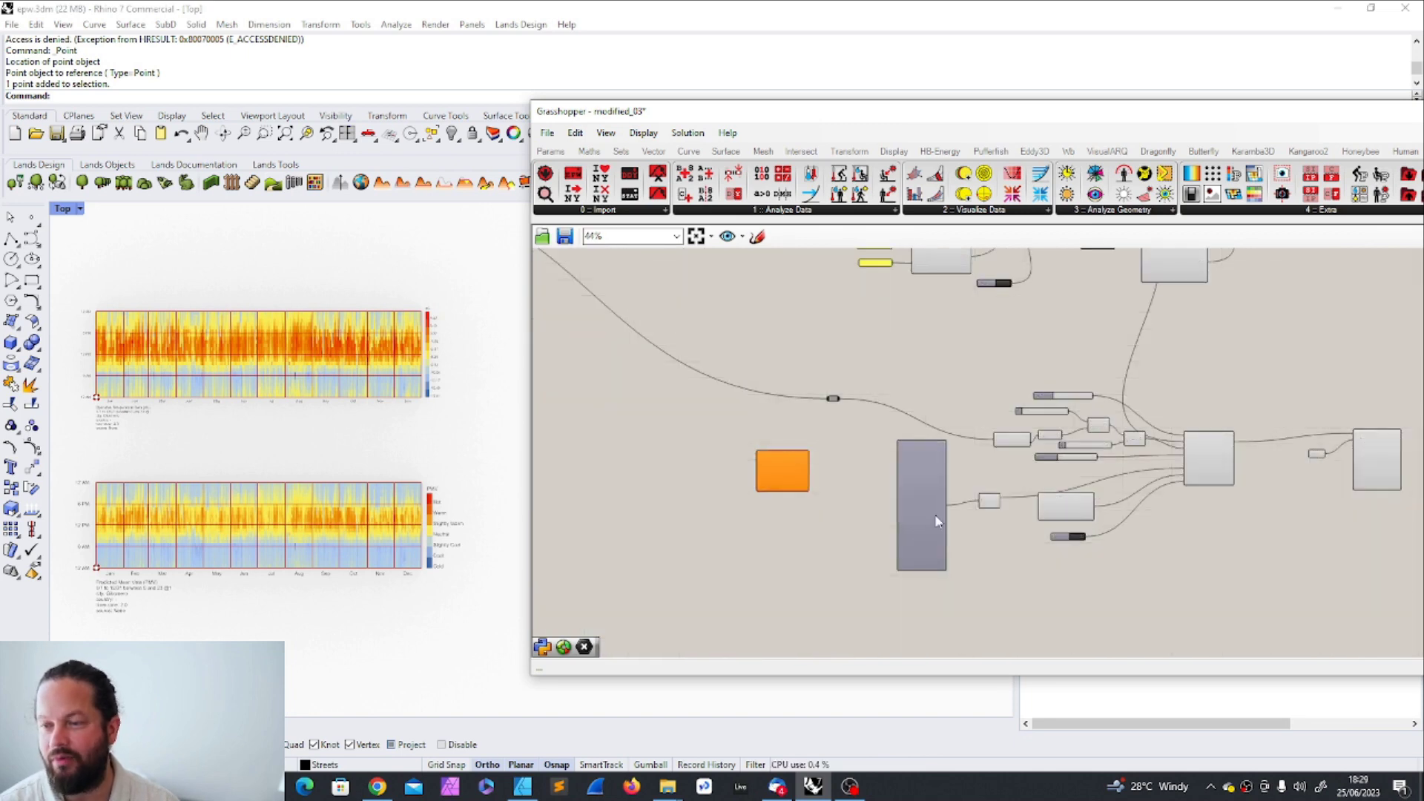
mouse_move(937, 521)
scroll(936, 521, "up", 5)
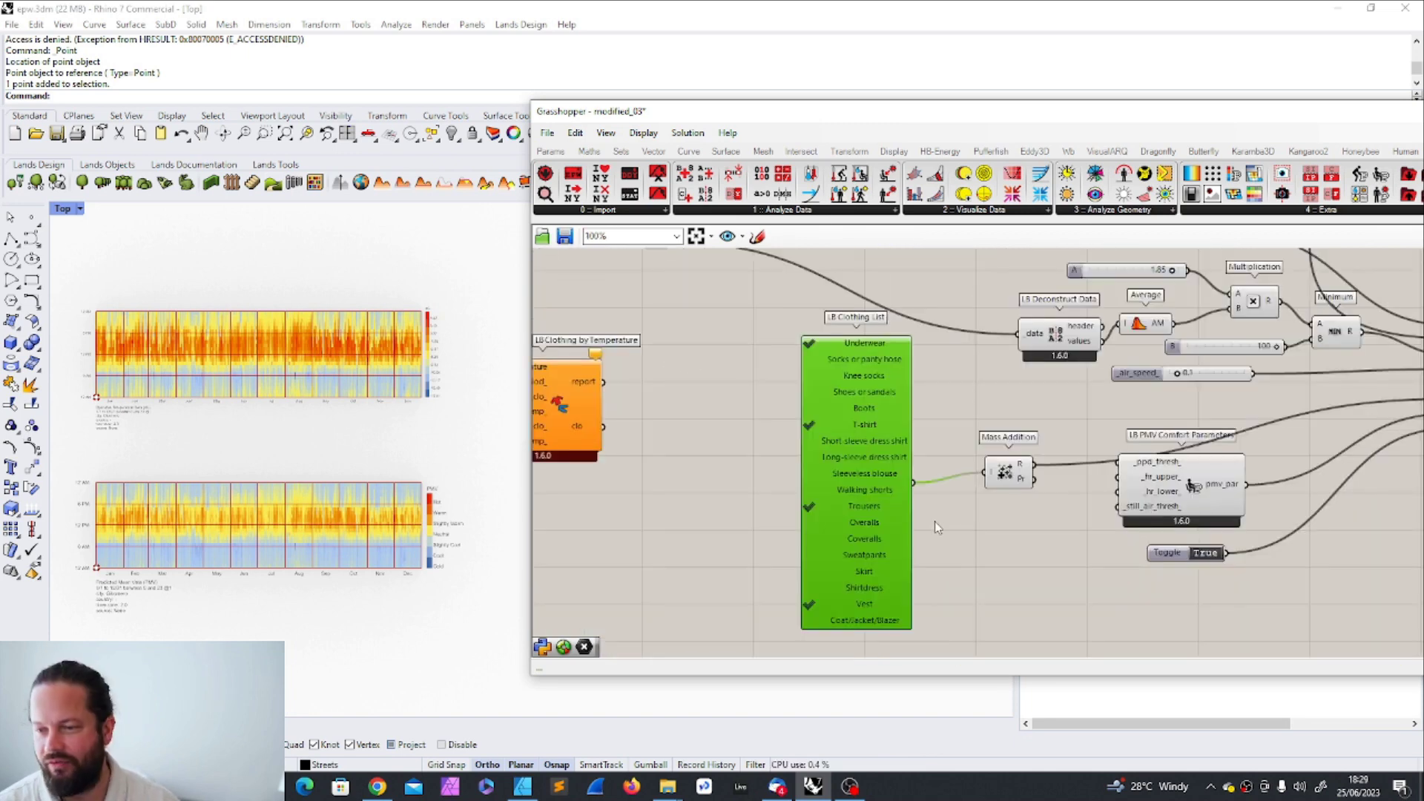
left_click(863, 413)
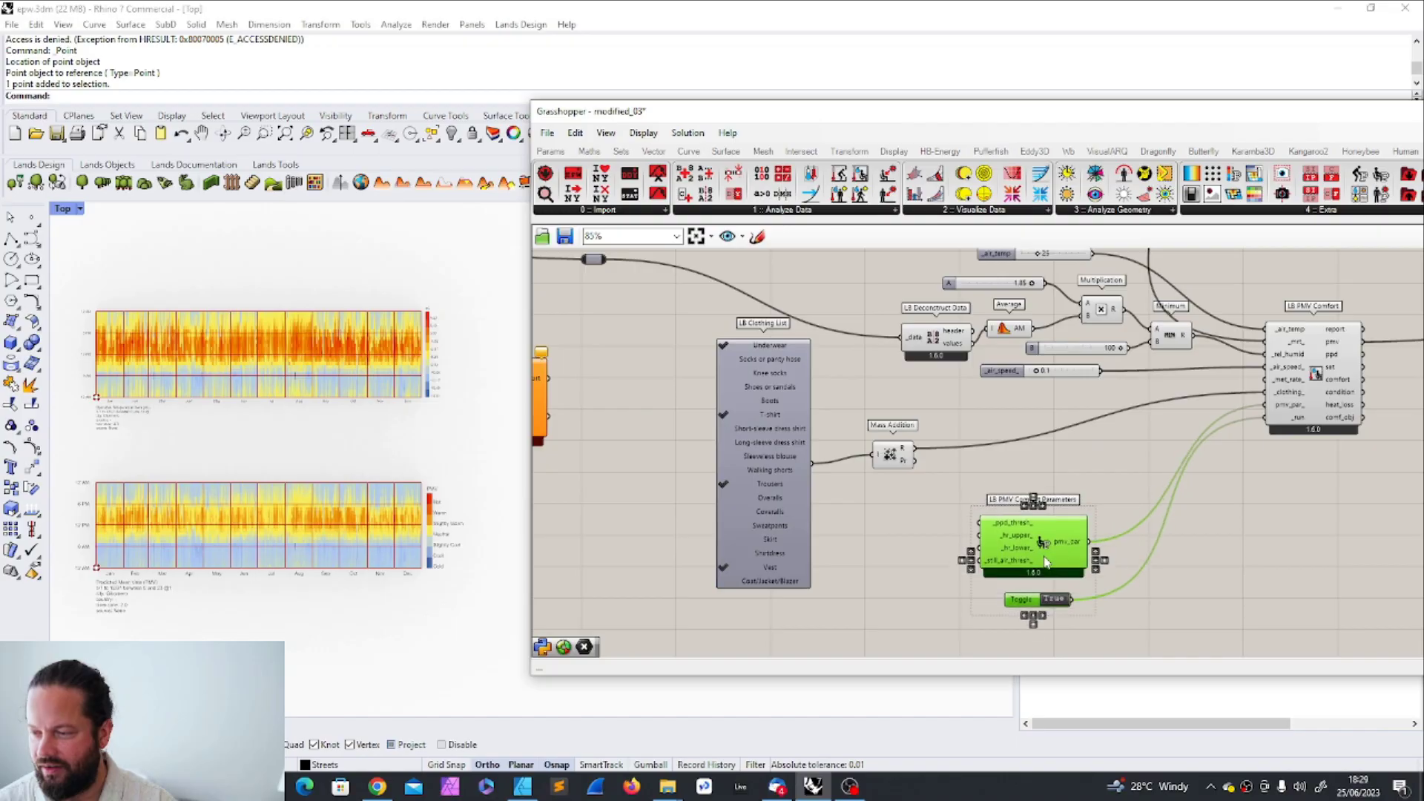
- Move the LB PMV Comfort Parameters component together with its run toggle further down, below Mass Addition
left_click_drag(1046, 562, 1046, 569)
scroll(1051, 477, "down", 4)
scroll(907, 473, "up", 3)
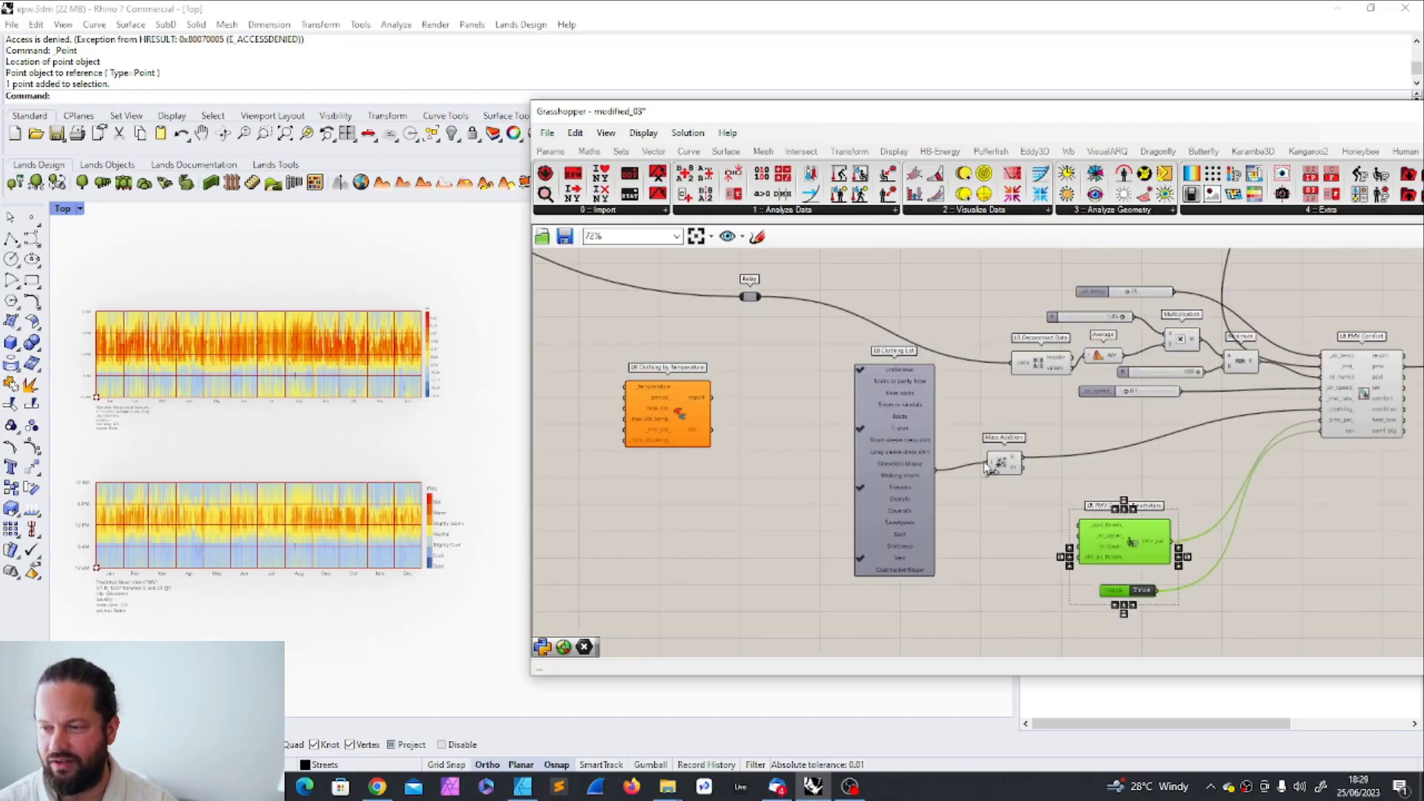
- Align Mass Addition with the LB Clothing List output and inspect its result against the ticked garments
left_click_drag(1000, 460, 1000, 469)
scroll(1036, 472, "up", 2)
scroll(1038, 474, "up", 4)
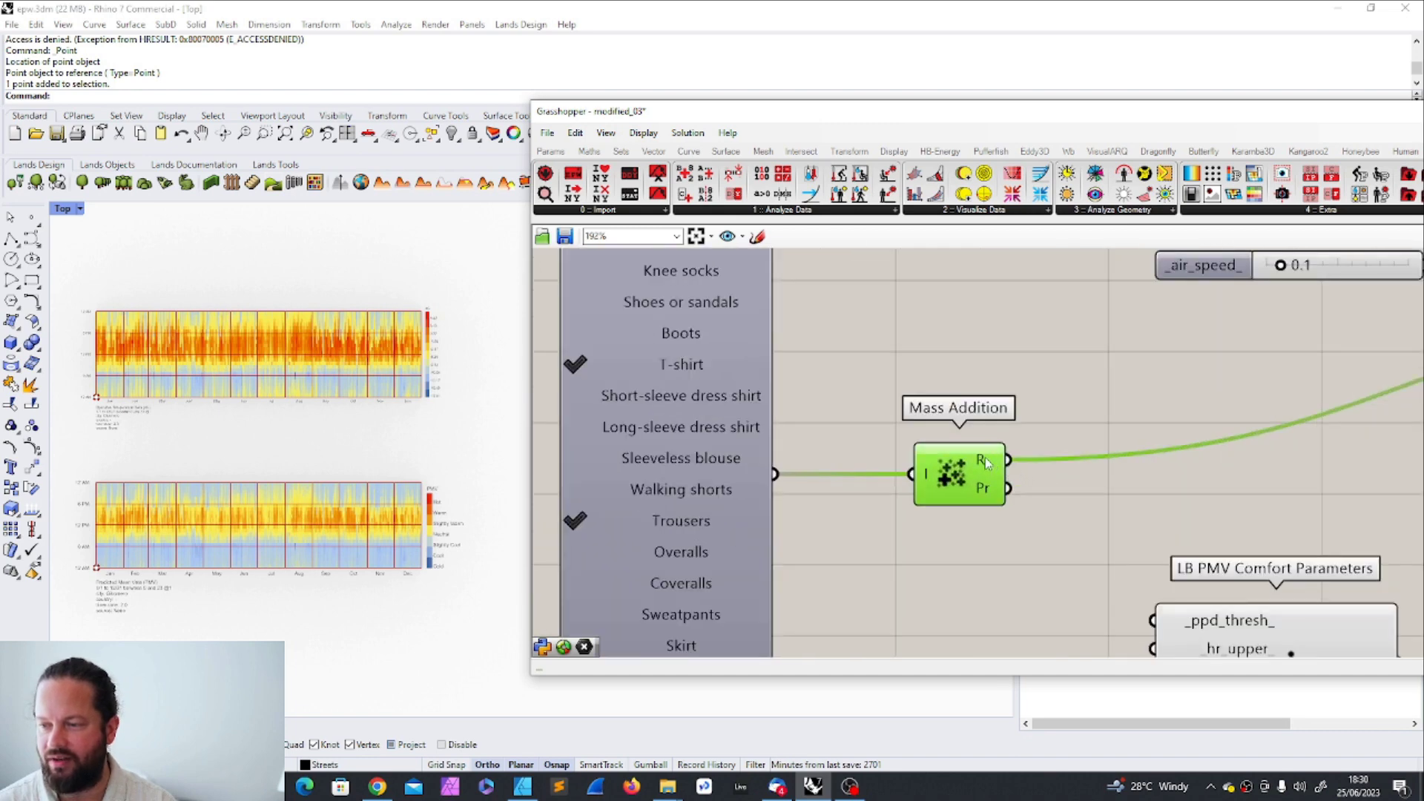
mouse_move(985, 457)
scroll(964, 460, "down", 5)
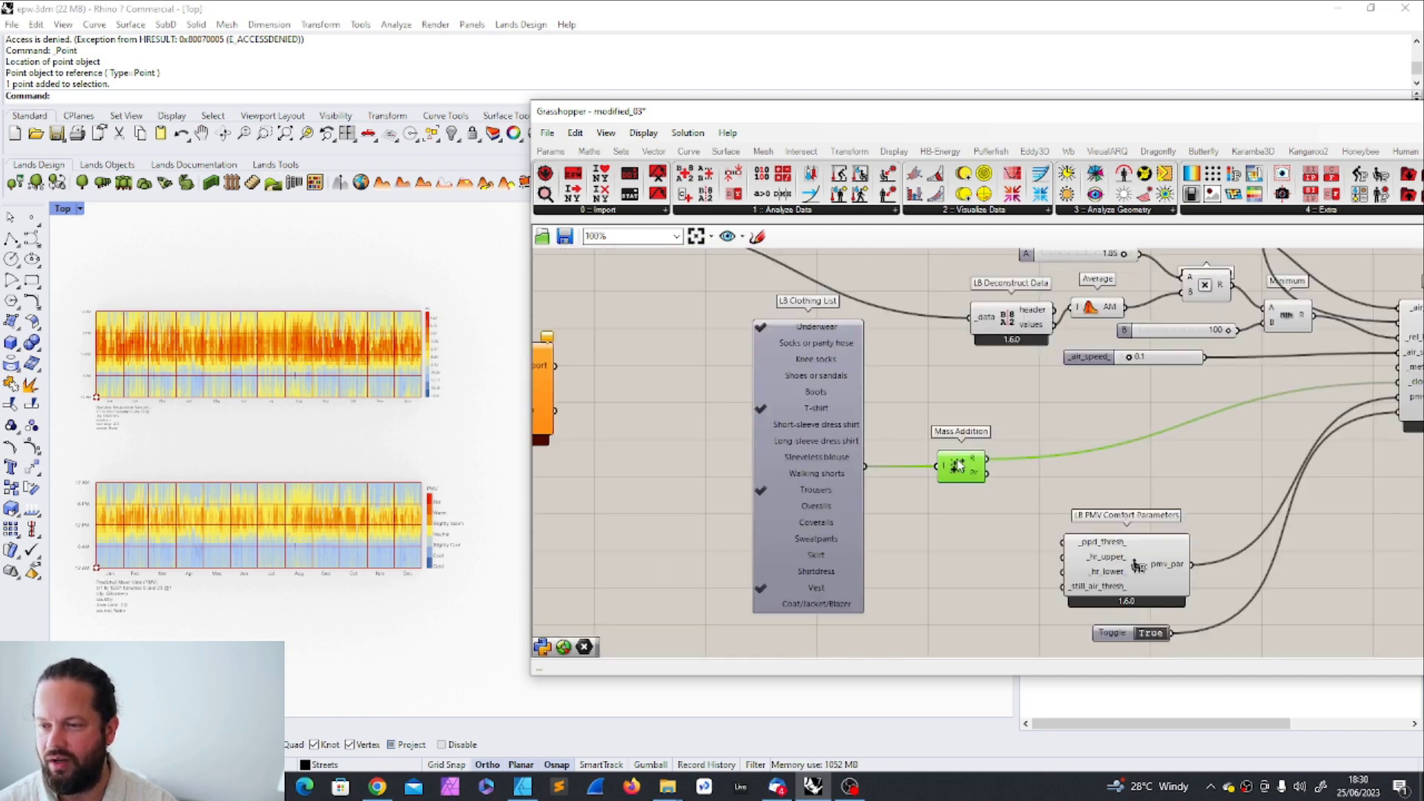
scroll(949, 453, "up", 2)
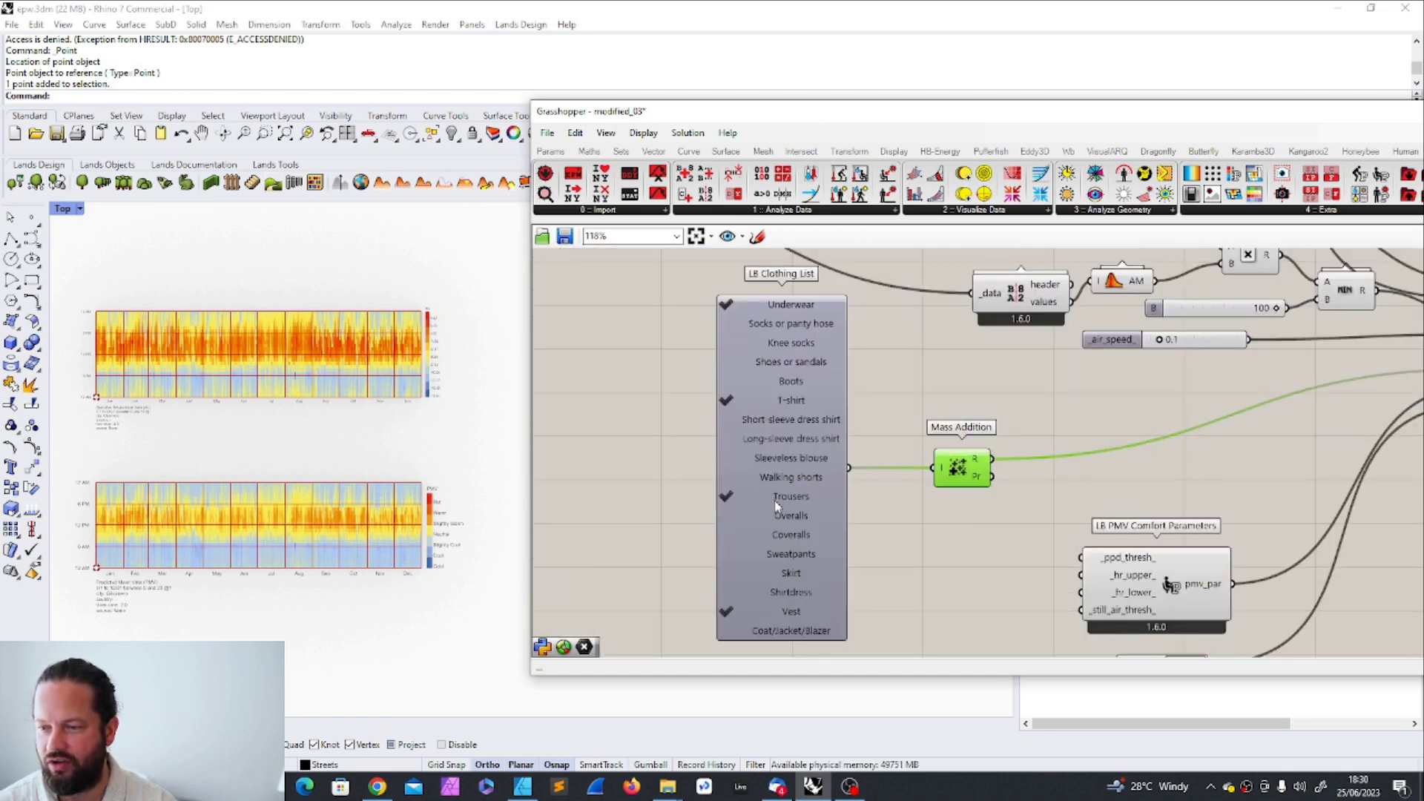
- Inspect the Mass Addition result and the clothing input it feeds on the LB PMV Comfort component
left_click(901, 523)
mouse_move(976, 462)
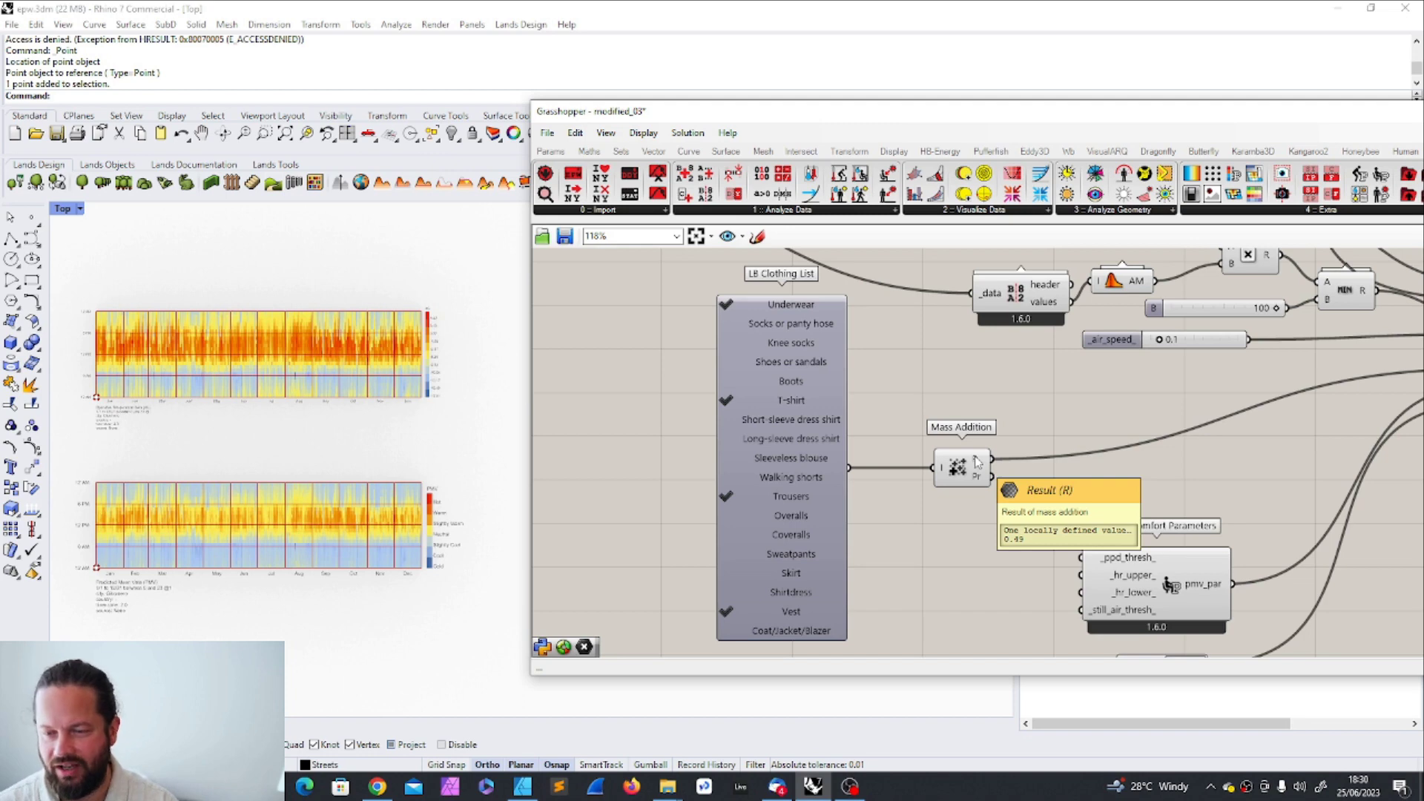
scroll(977, 462, "down", 5)
scroll(1097, 425, "up", 8)
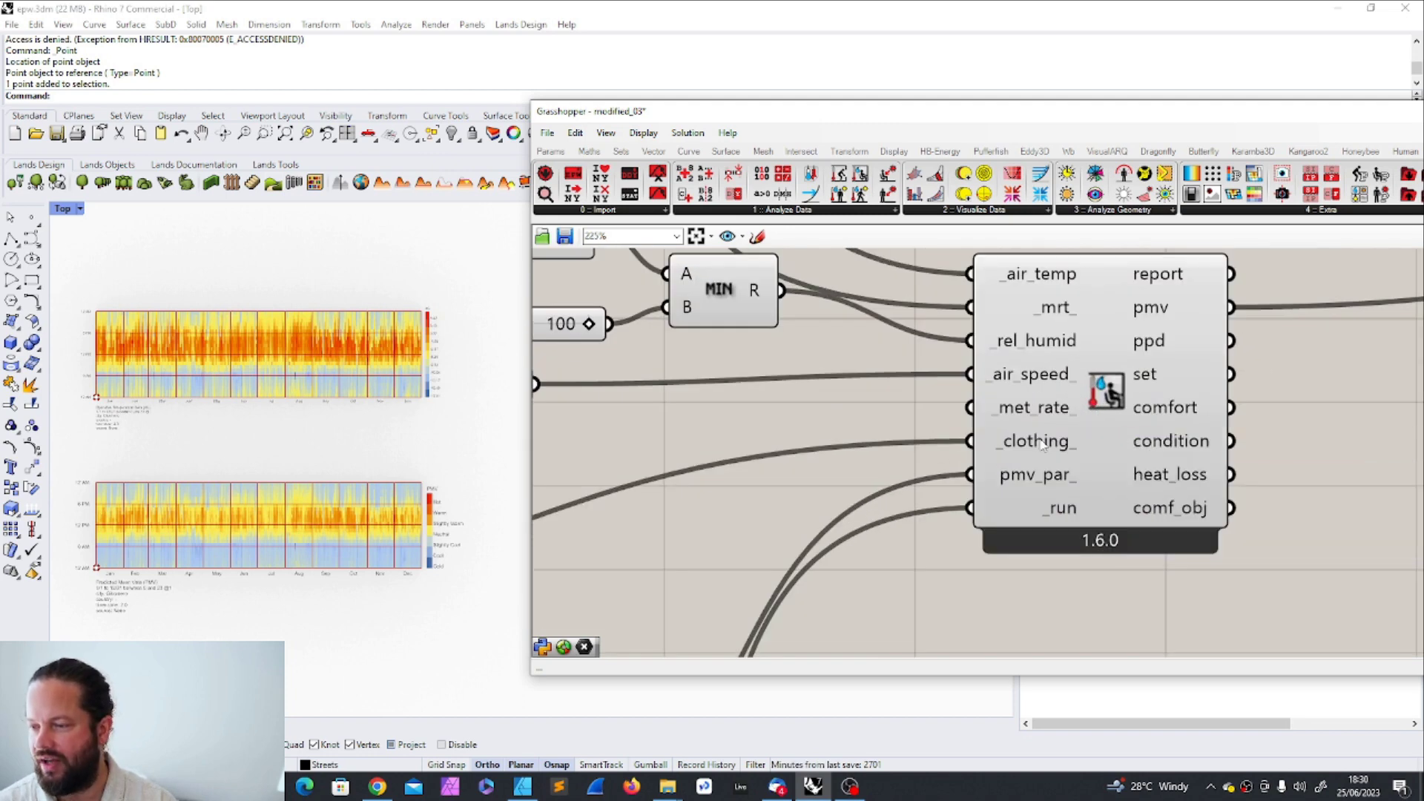
left_click(1042, 444)
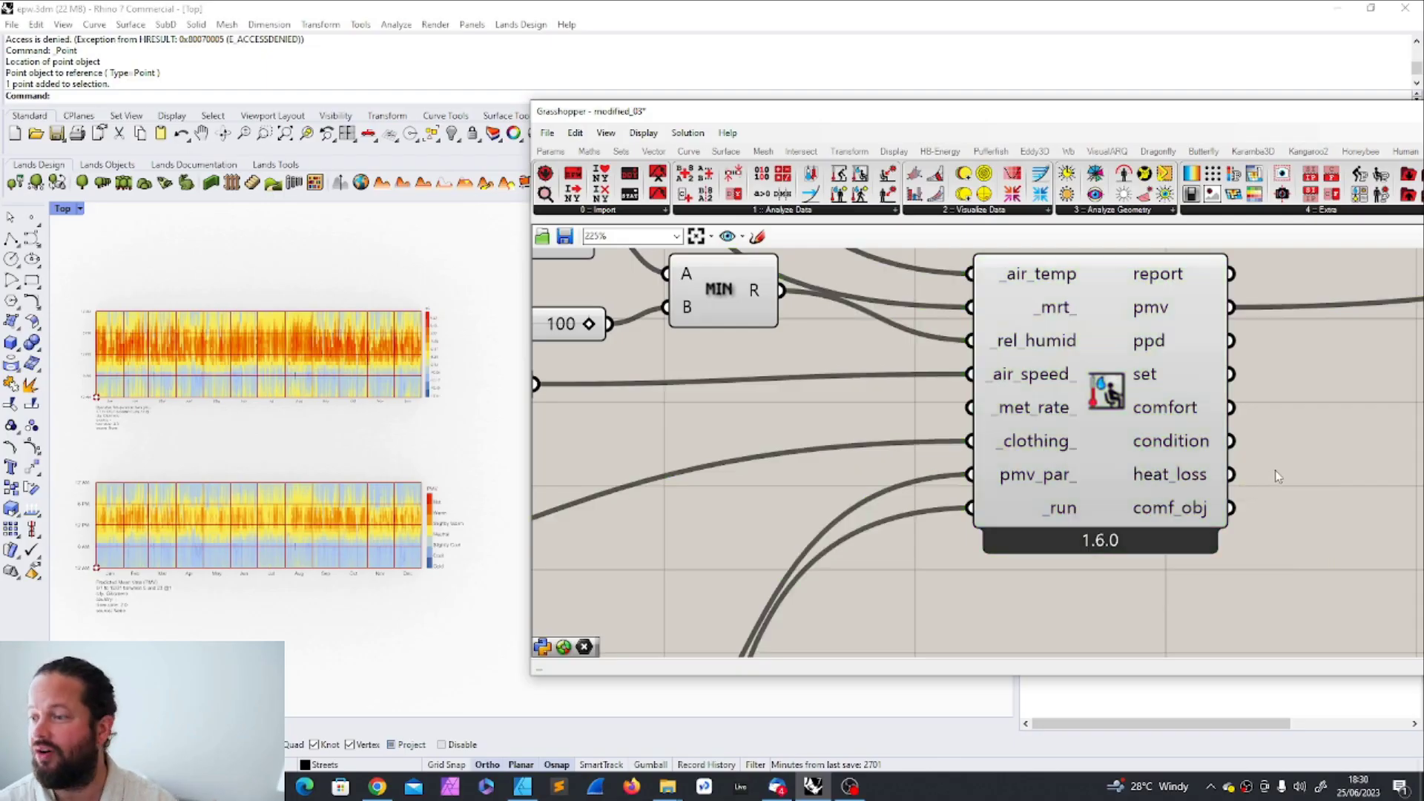
- Examine the LB Clothing by Temperature component, its description and its clo output in relation to the EPW data
scroll(1231, 409, "down", 3)
scroll(1229, 410, "down", 2)
scroll(805, 406, "up", 7)
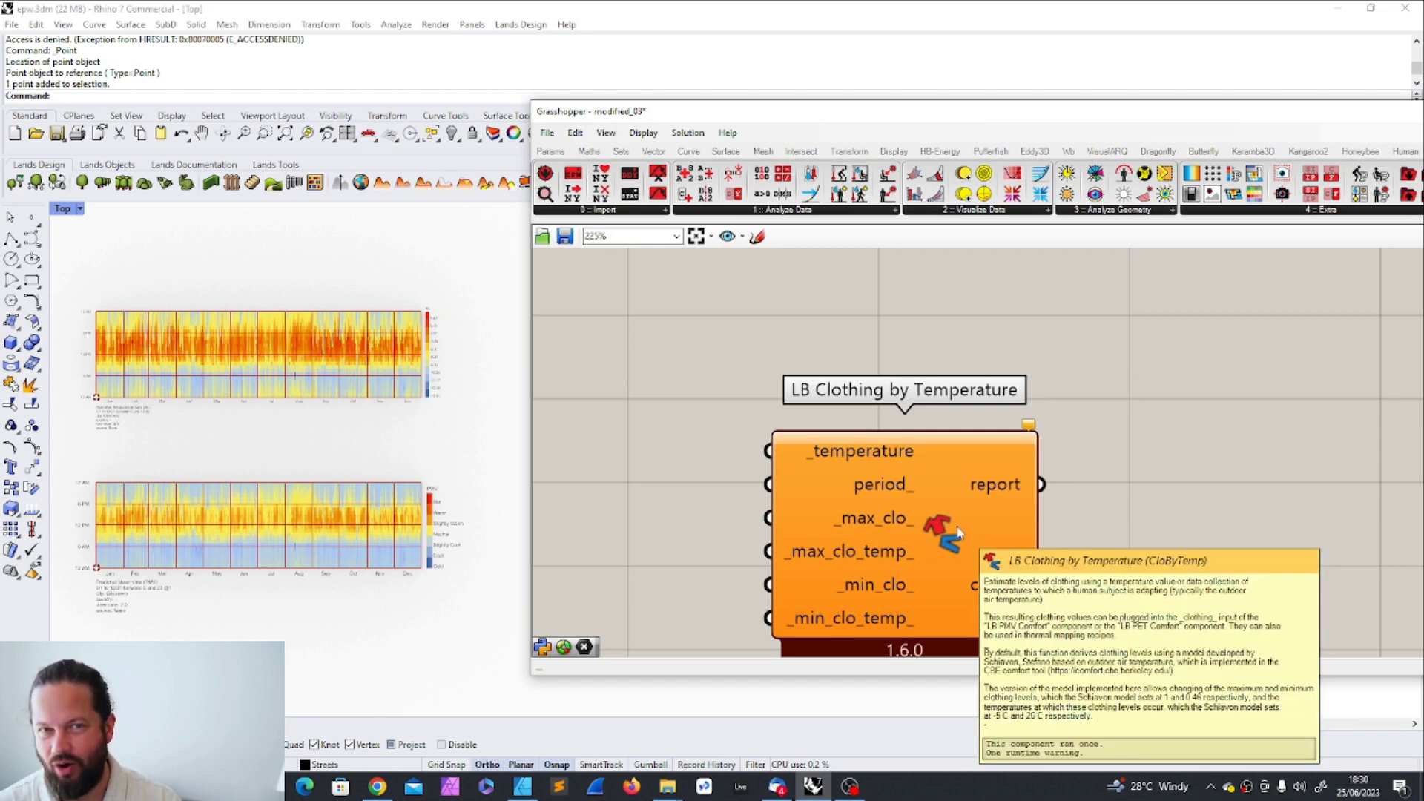
mouse_move(985, 589)
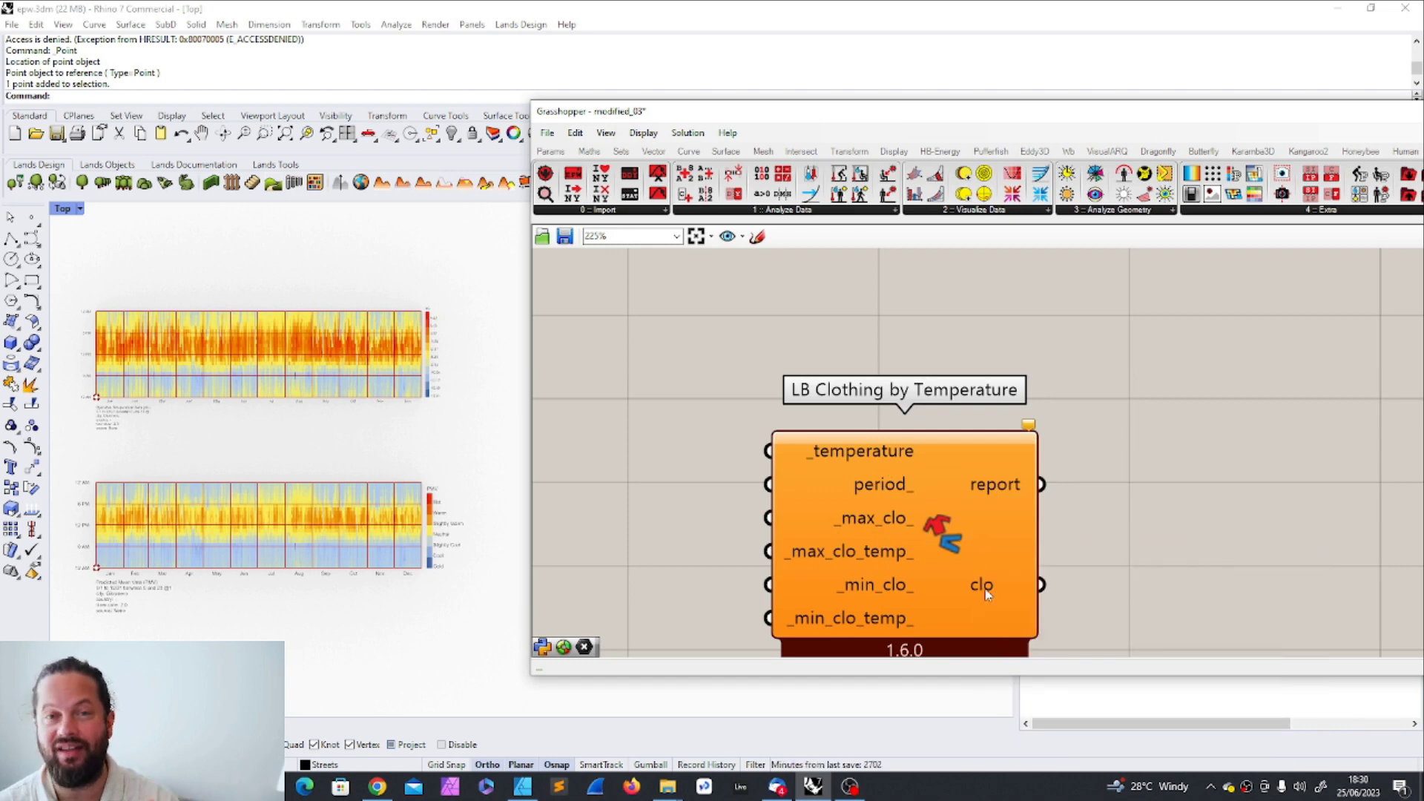
scroll(901, 513, "down", 10)
scroll(715, 391, "up", 6)
scroll(638, 337, "down", 5)
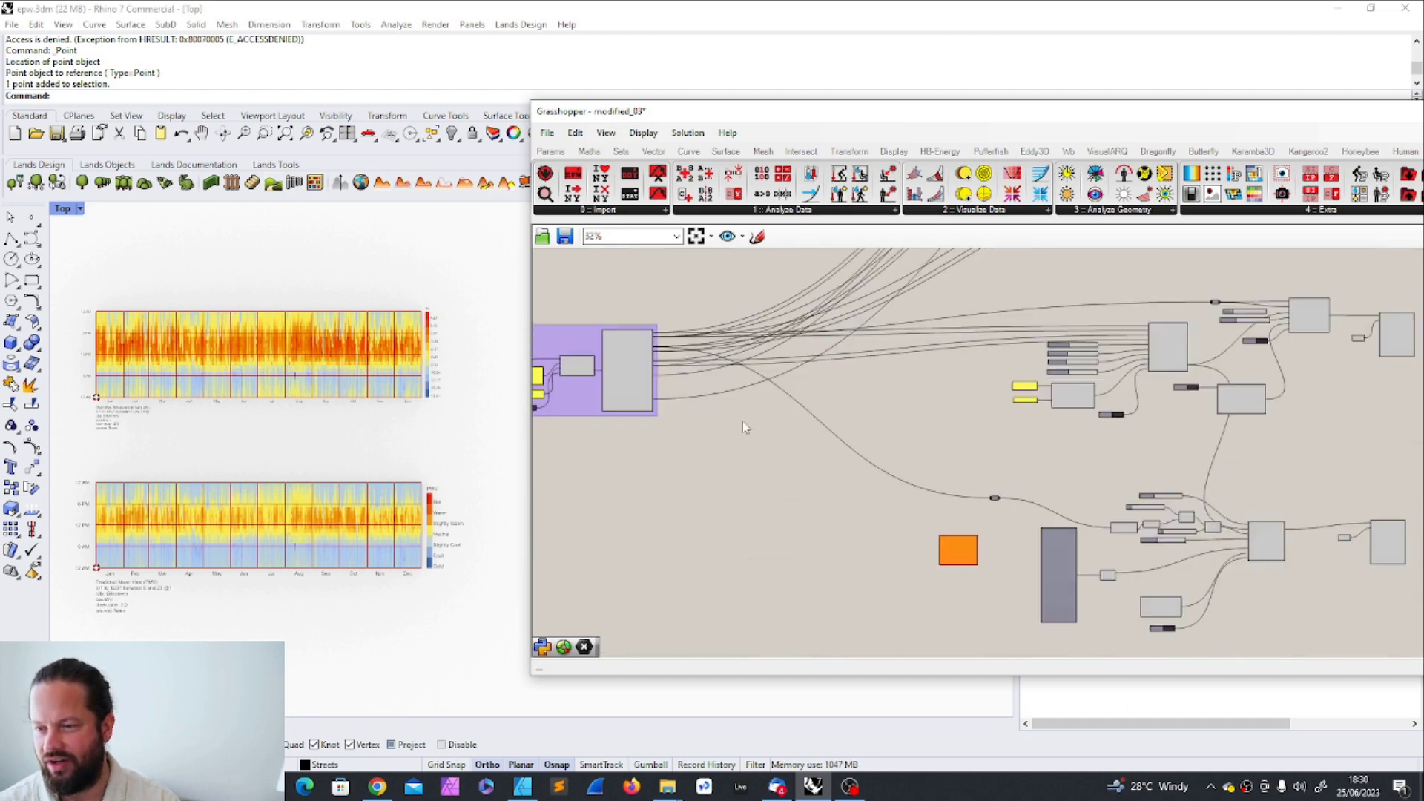
scroll(769, 455, "up", 4)
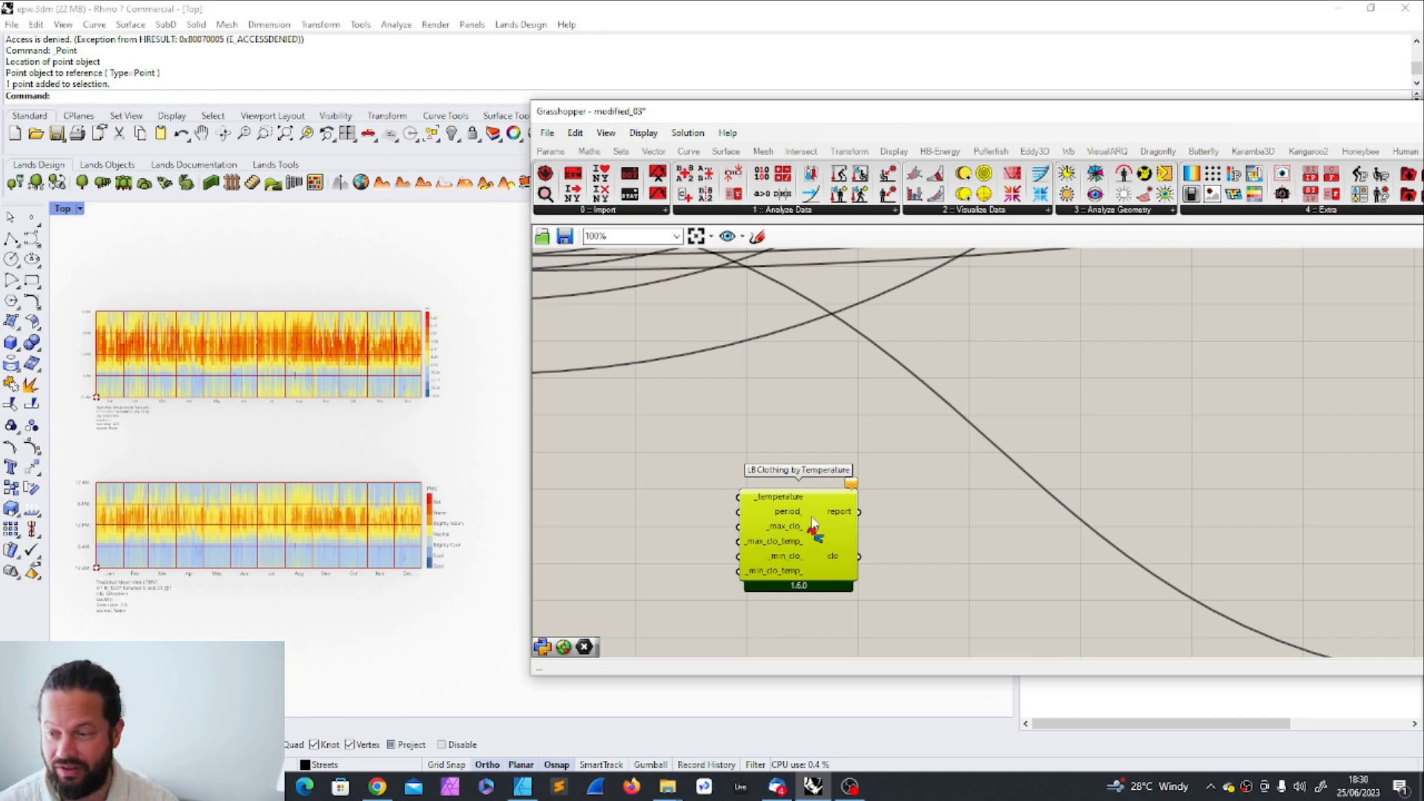
mouse_move(812, 523)
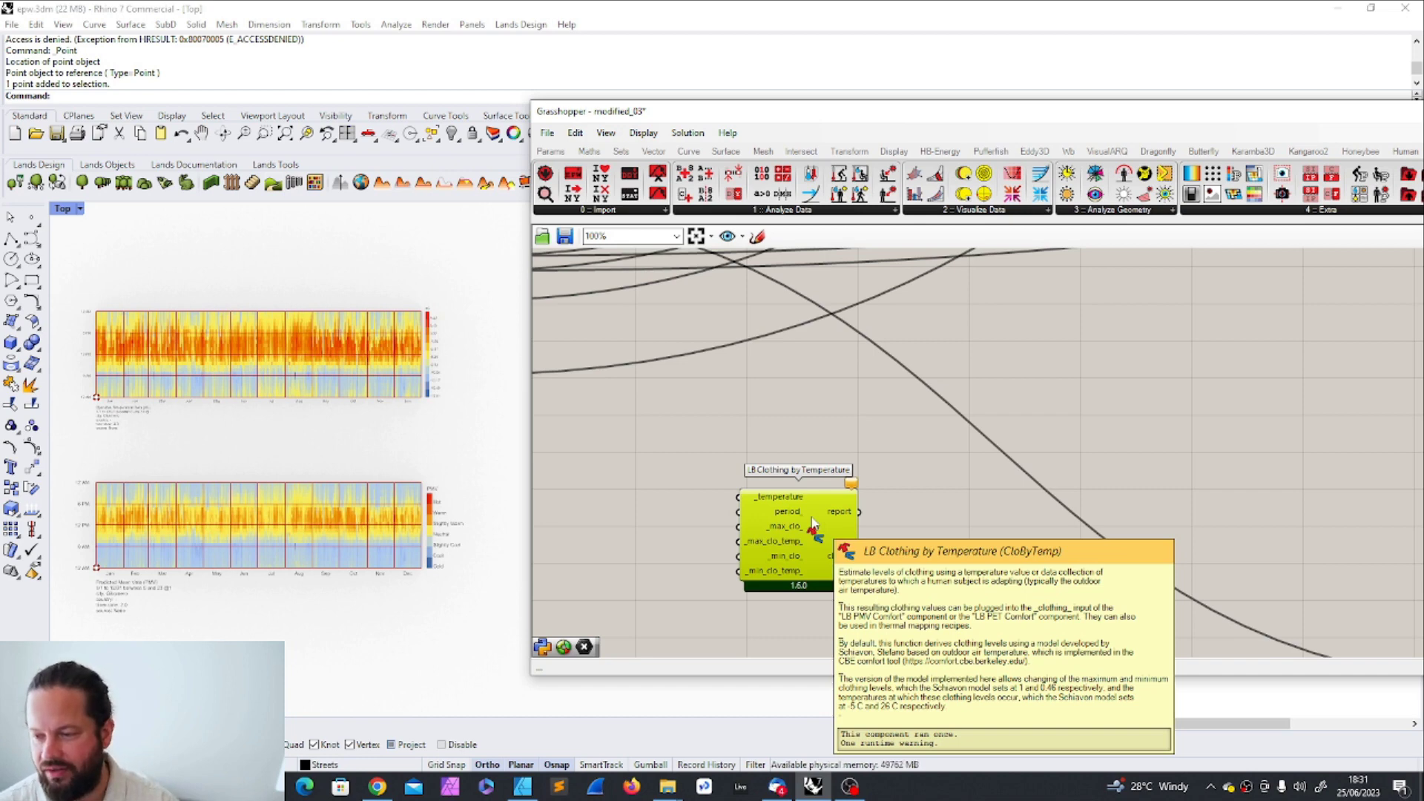
- Connect the dry_bulb_temperature output of the EPW import to the temperature input of LB Clothing by Temperature
left_click(803, 458)
scroll(803, 464, "down", 4)
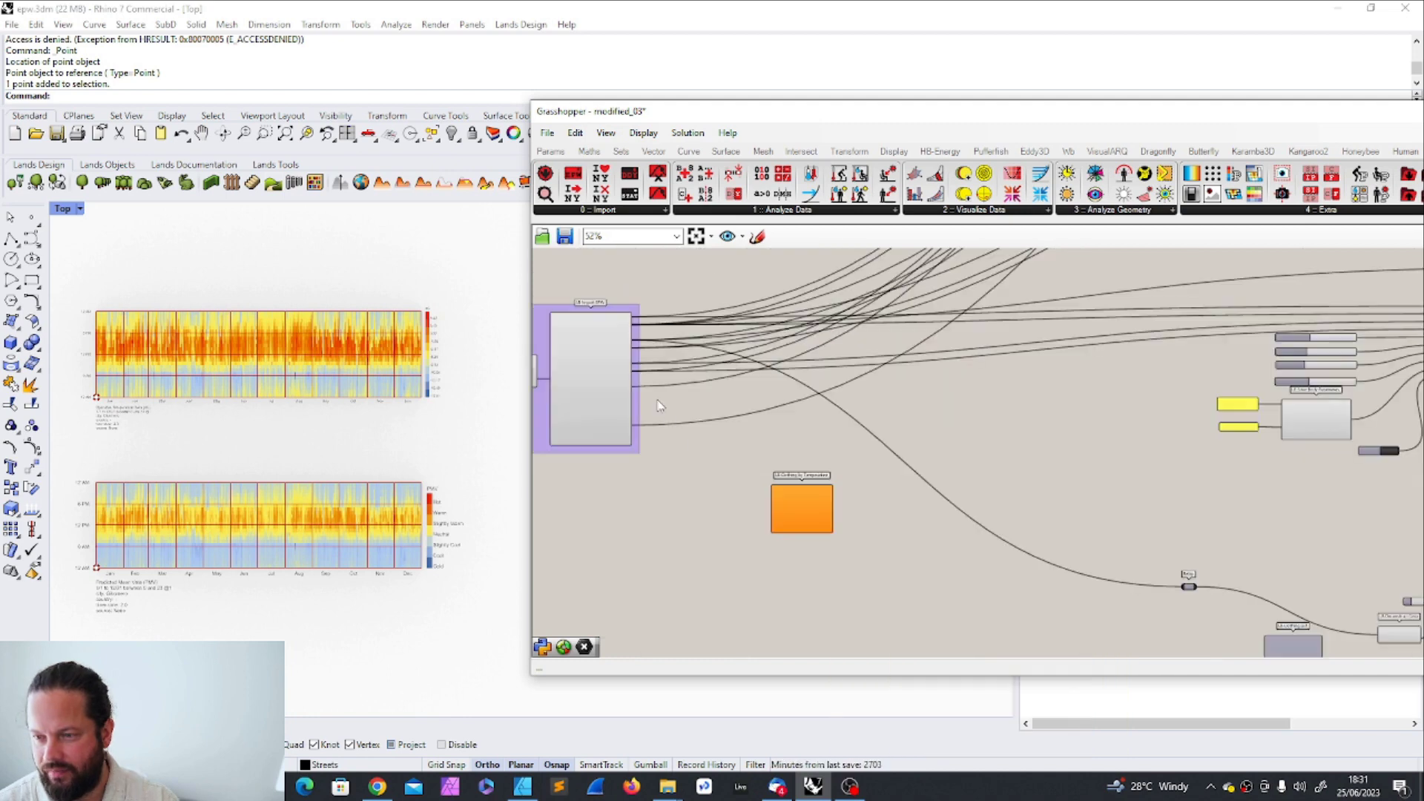
scroll(652, 371, "up", 5)
scroll(705, 357, "down", 2)
scroll(619, 335, "up", 2)
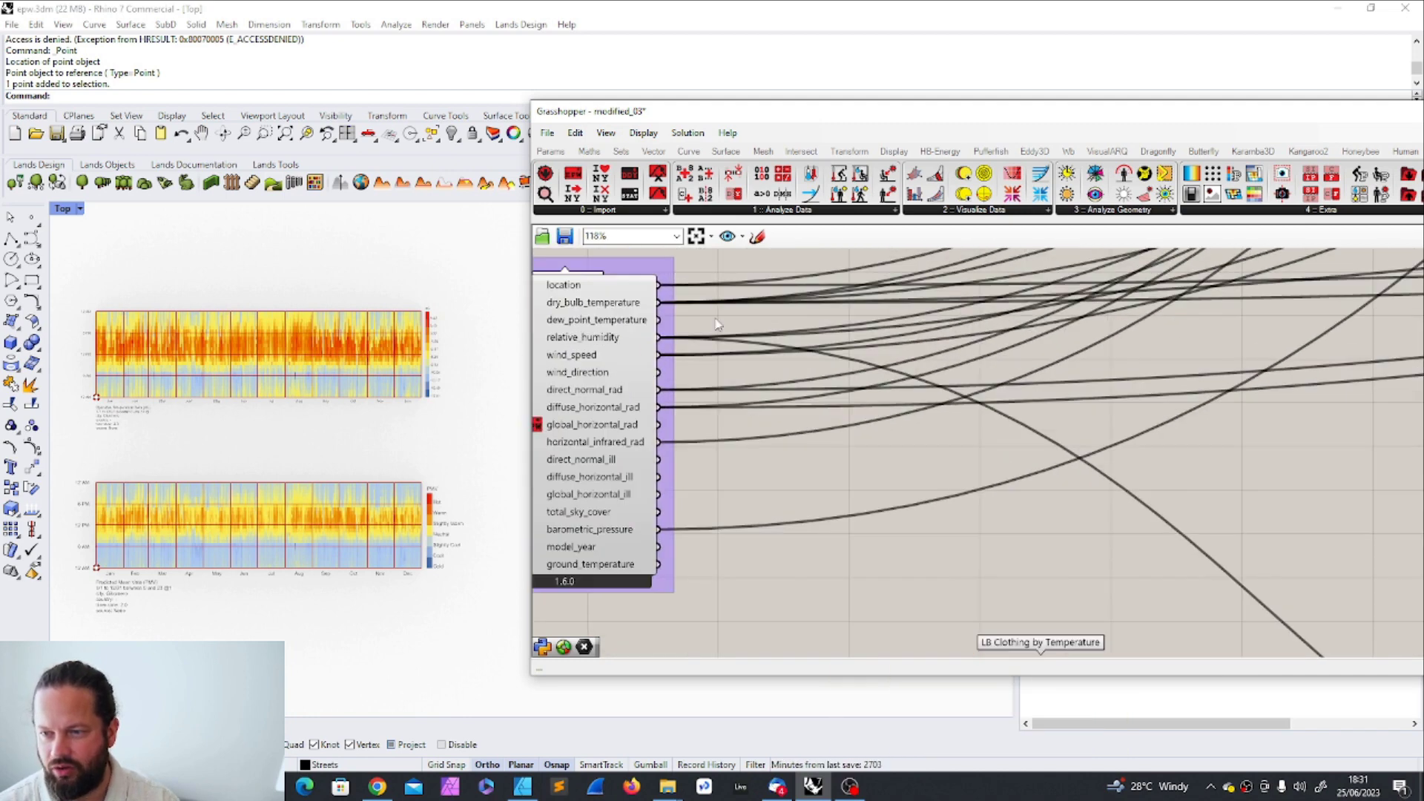
scroll(716, 321, "down", 2)
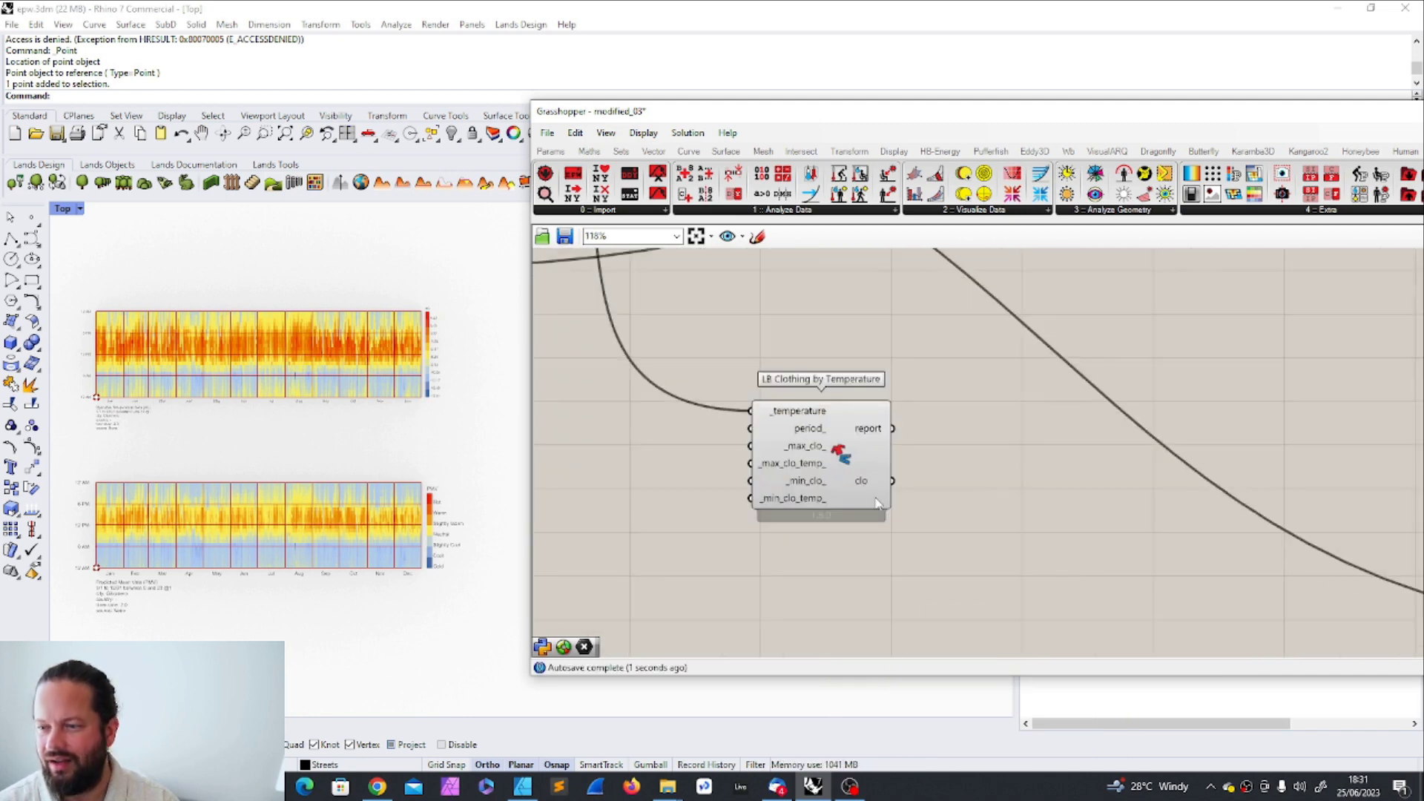
scroll(792, 445, "down", 1)
scroll(769, 446, "down", 4)
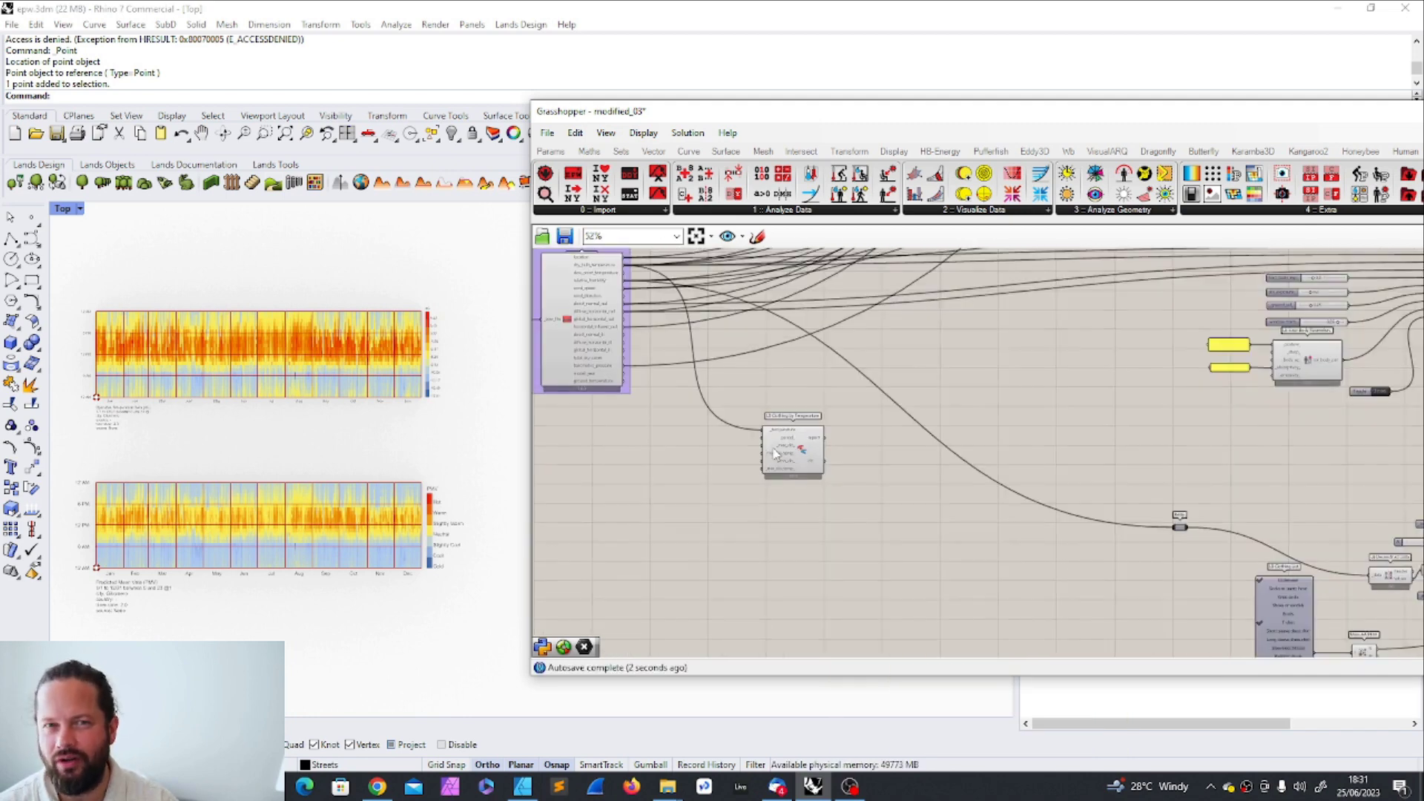
- Move the LB Clothing by Temperature component close to the LB Clothing List
left_click_drag(798, 438, 1045, 592)
scroll(929, 555, "down", 5)
scroll(1012, 587, "up", 5)
scroll(1013, 589, "up", 2)
left_click_drag(833, 510, 892, 528)
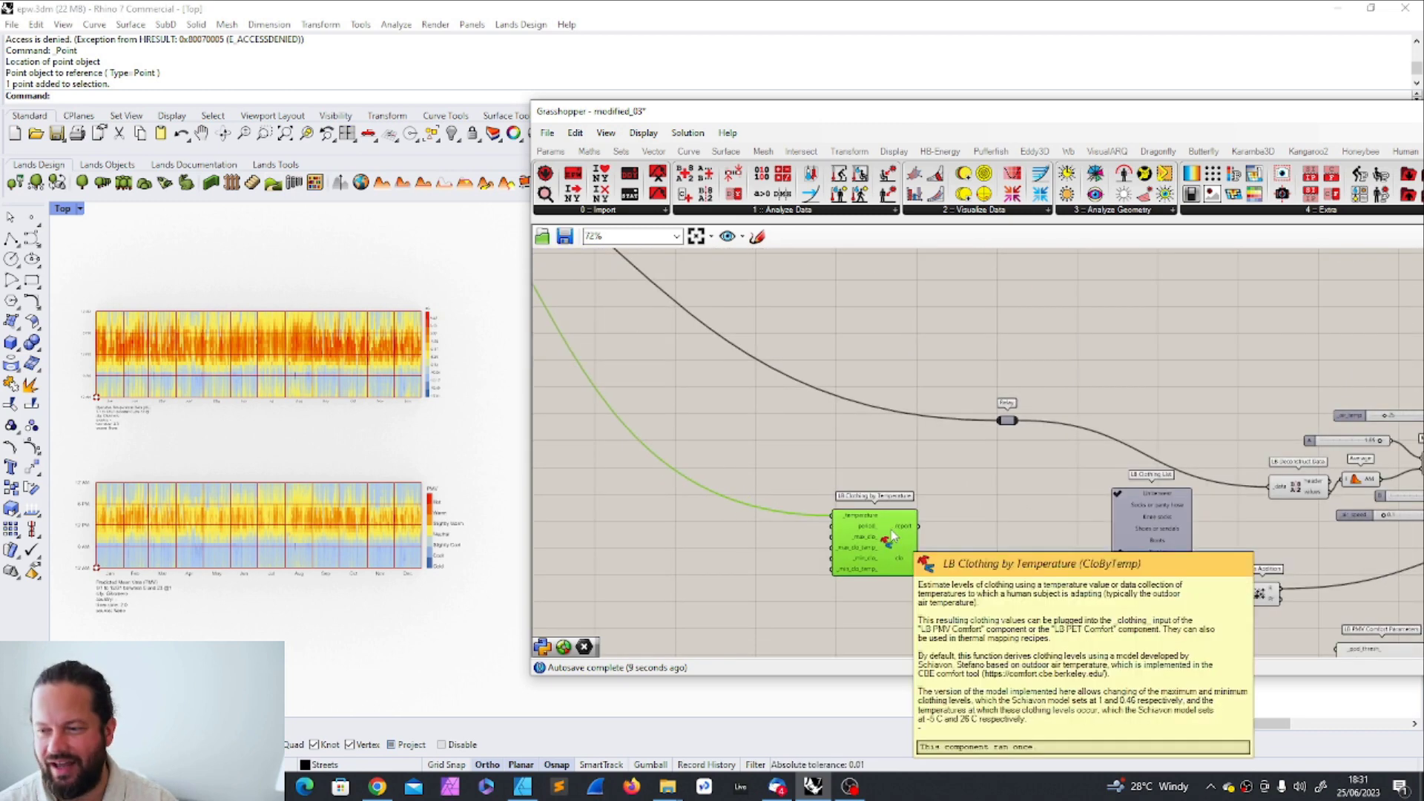
- Examine the period, maximum and minimum clothing inputs and the clo output of LB Clothing by Temperature
scroll(893, 535, "up", 4)
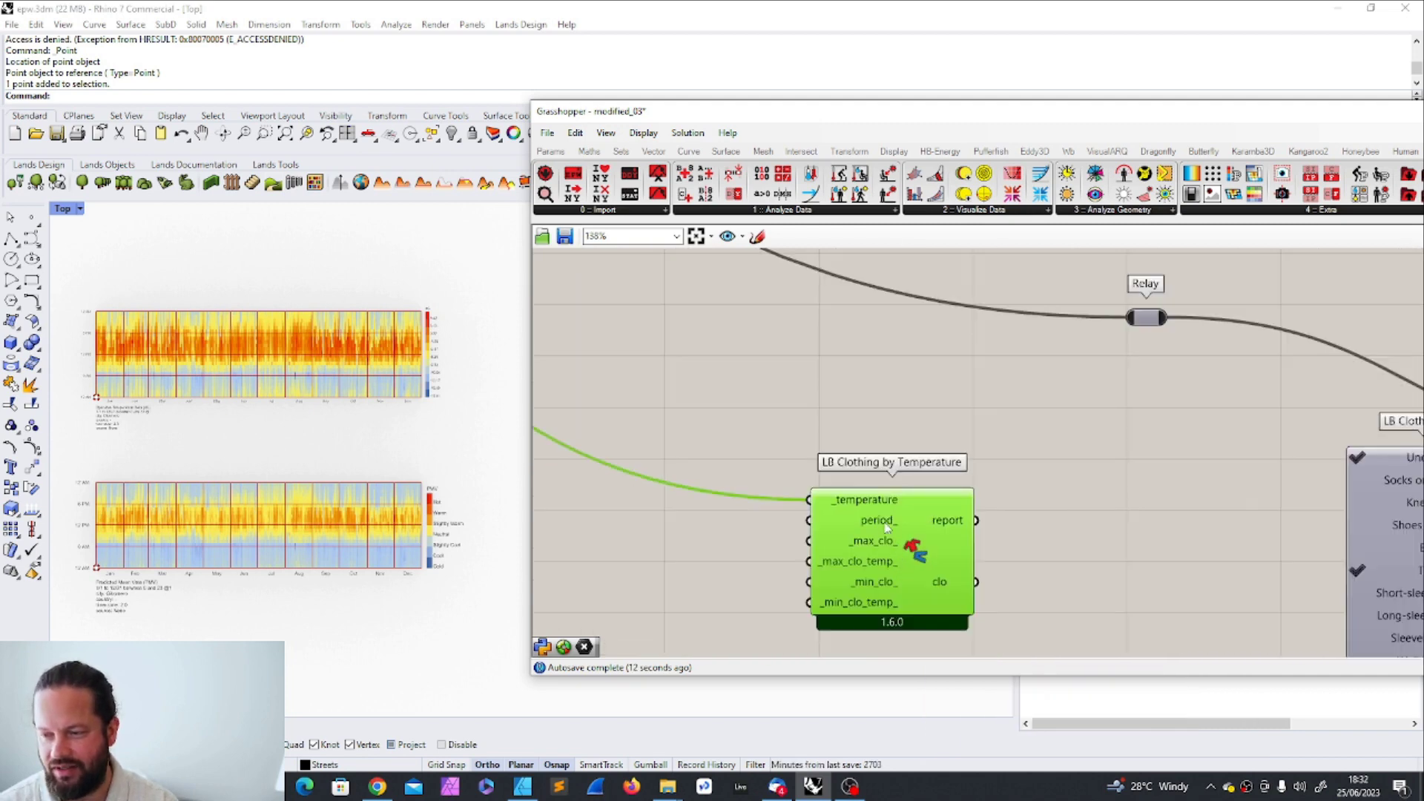
mouse_move(883, 520)
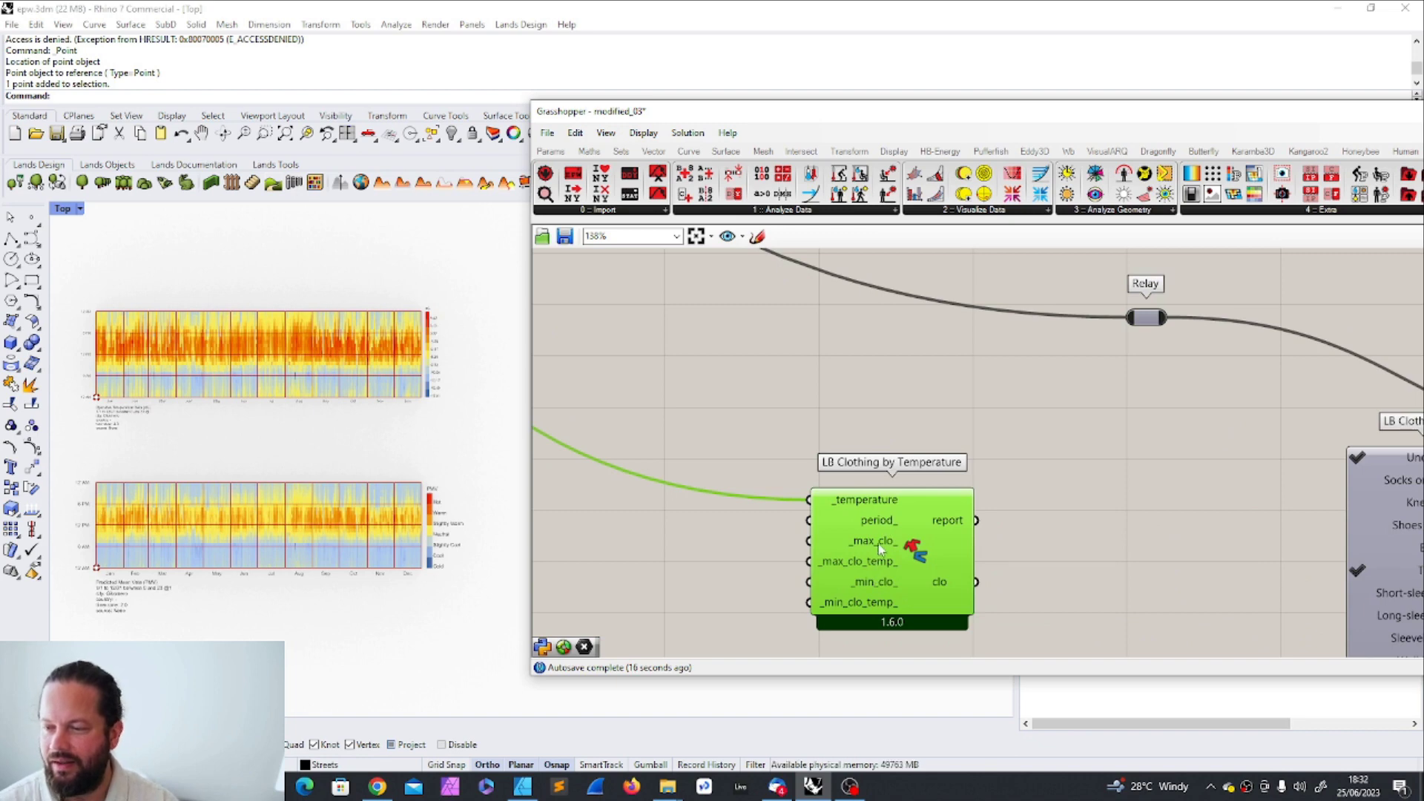
mouse_move(882, 545)
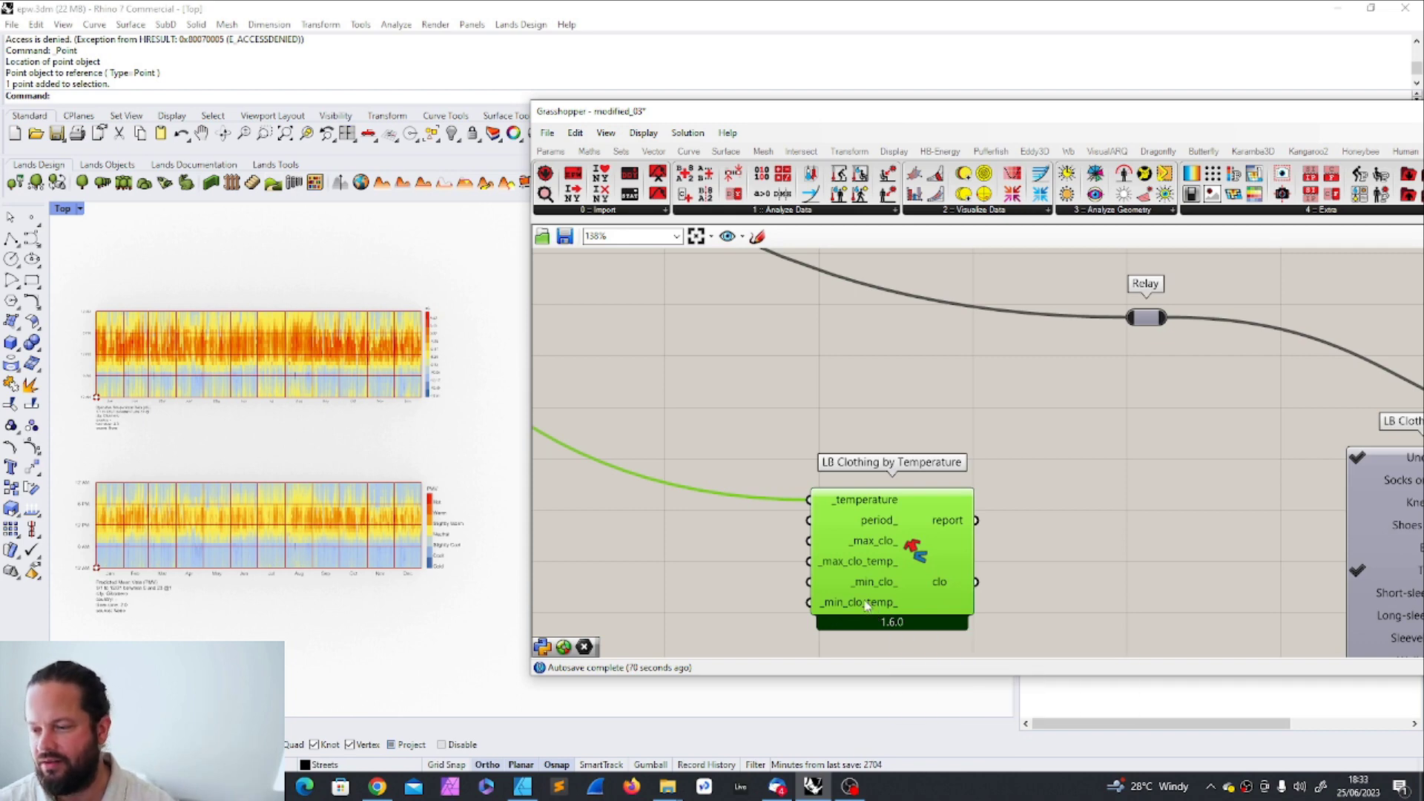
mouse_move(862, 600)
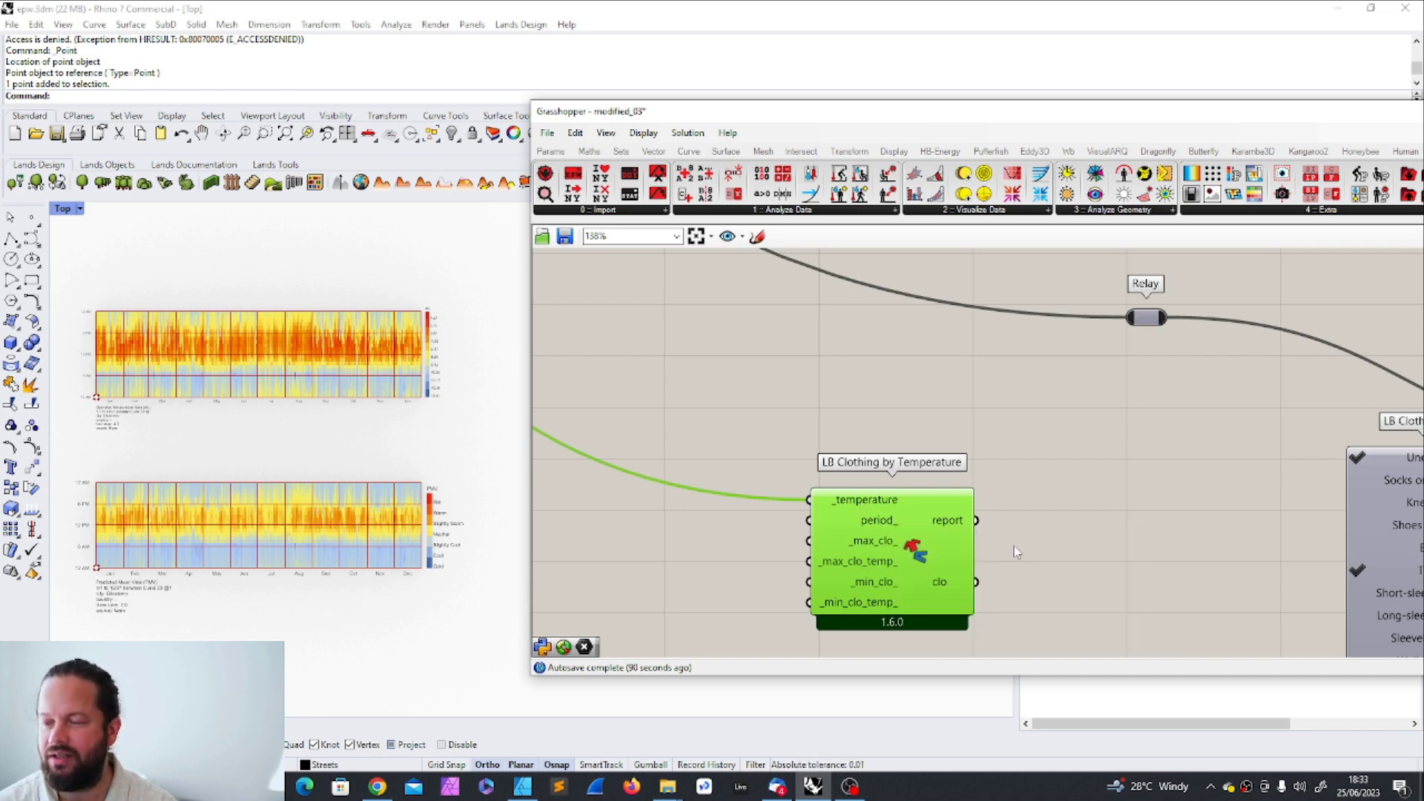
mouse_move(947, 586)
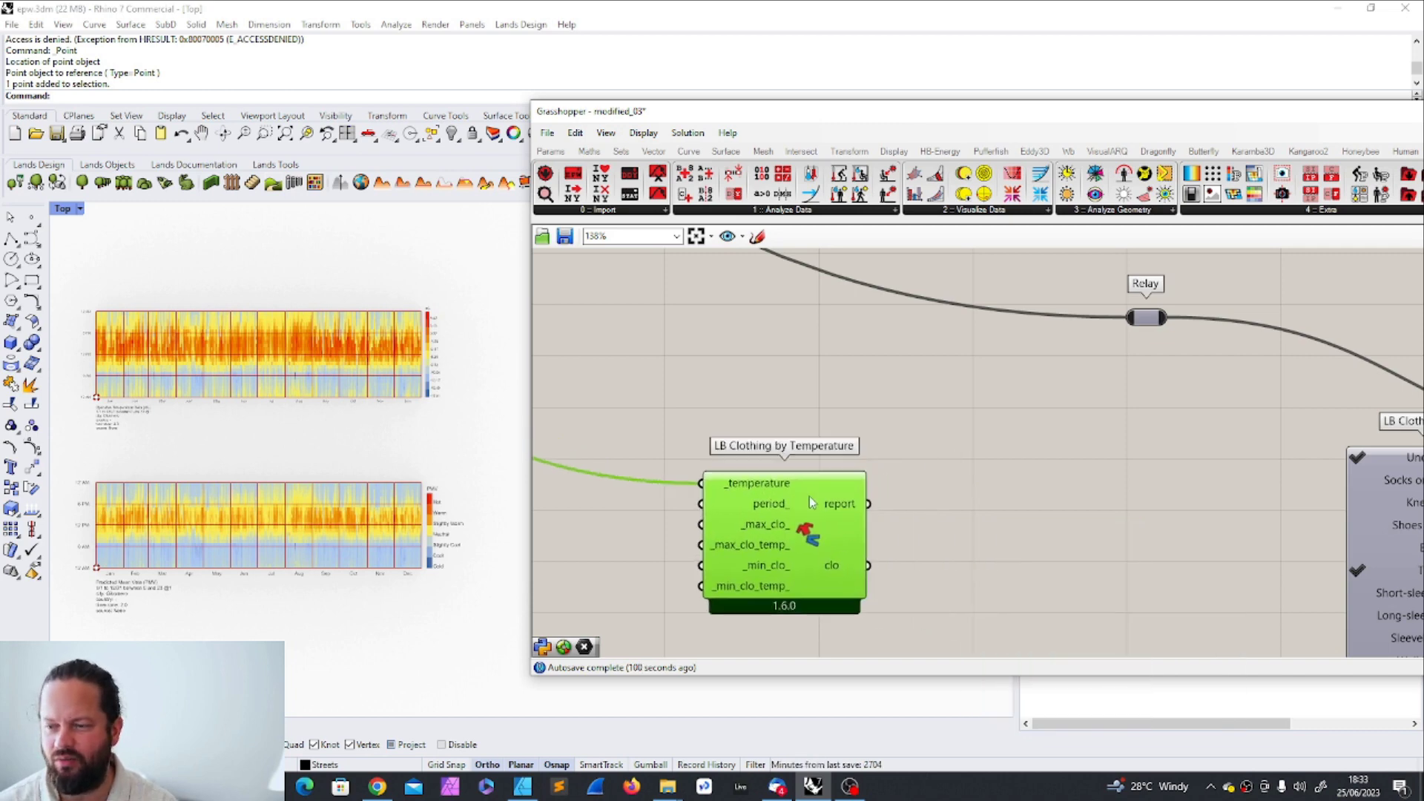
- Reposition LB Clothing by Temperature, attach a widened panel to its clo output and read the resulting data collection
left_click(963, 591)
scroll(963, 591, "down", 2)
right_click_drag(963, 591, 813, 473)
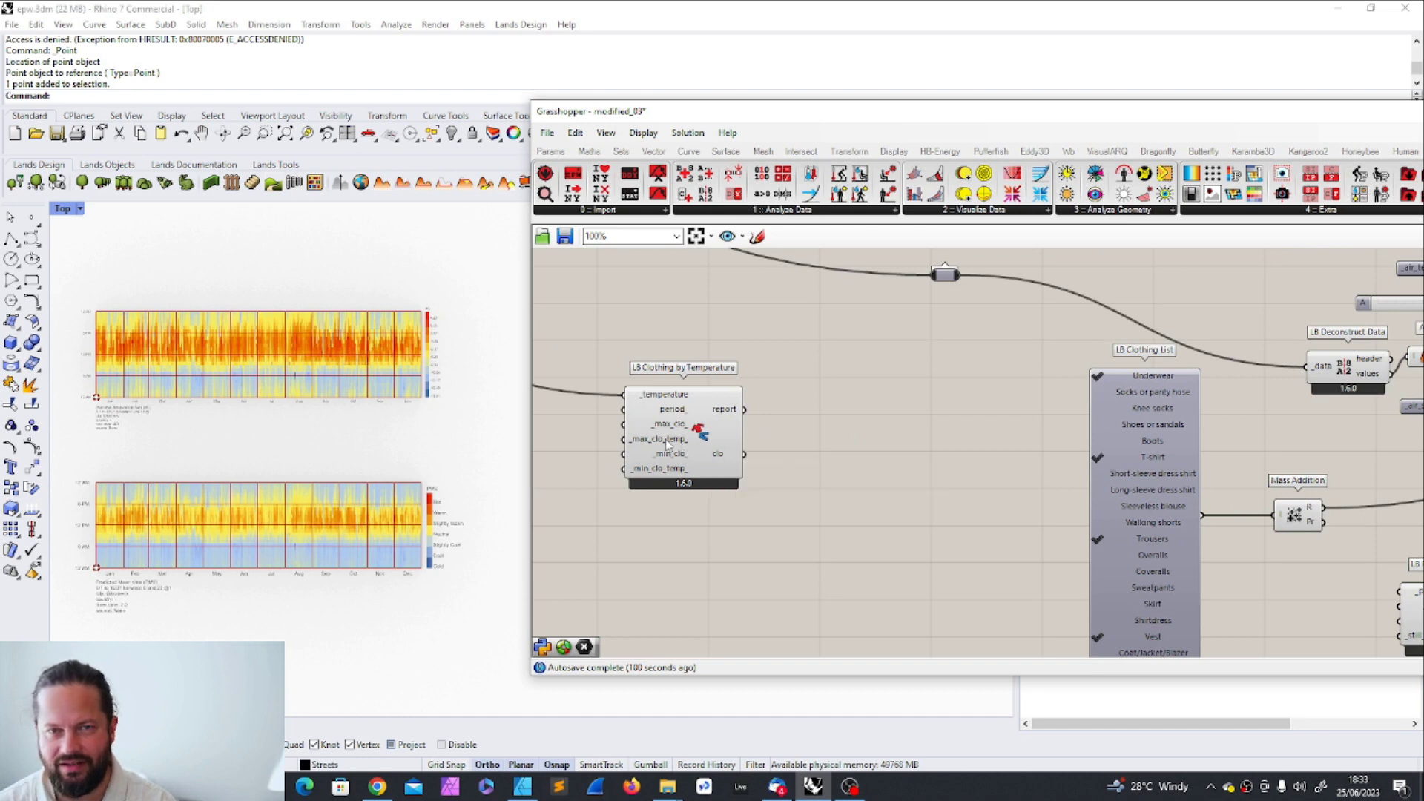
left_click_drag(683, 447, 701, 447)
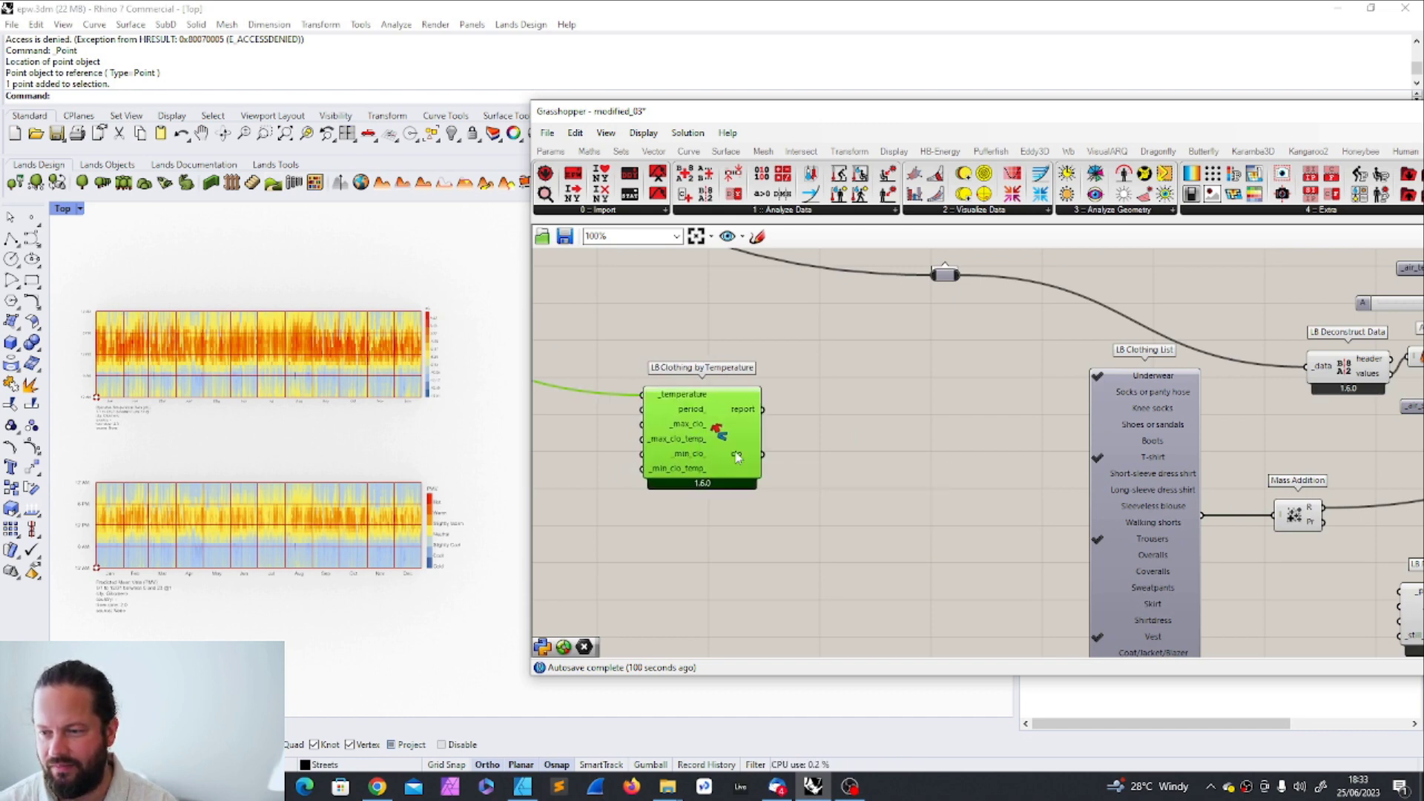
double_click(878, 375)
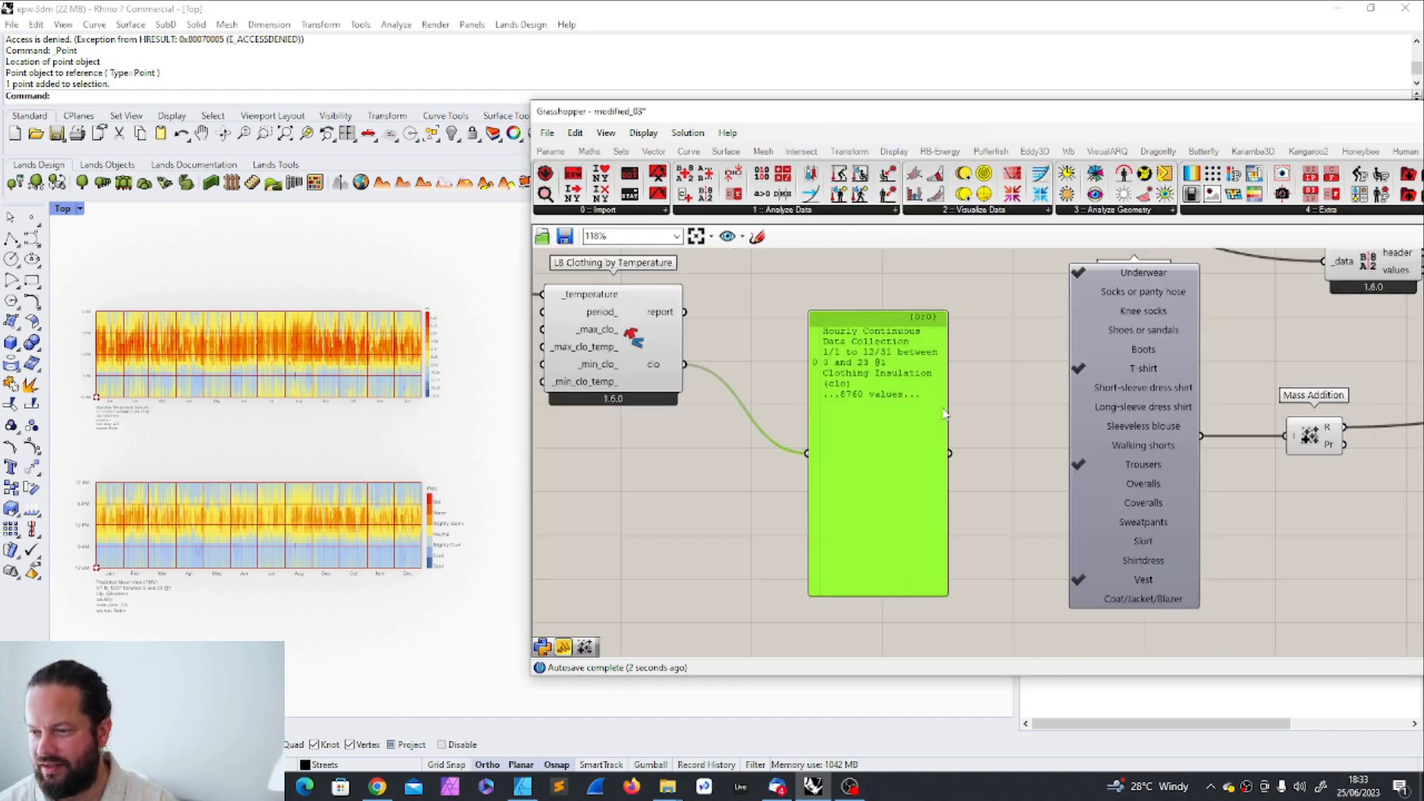
left_click_drag(950, 416, 1006, 410)
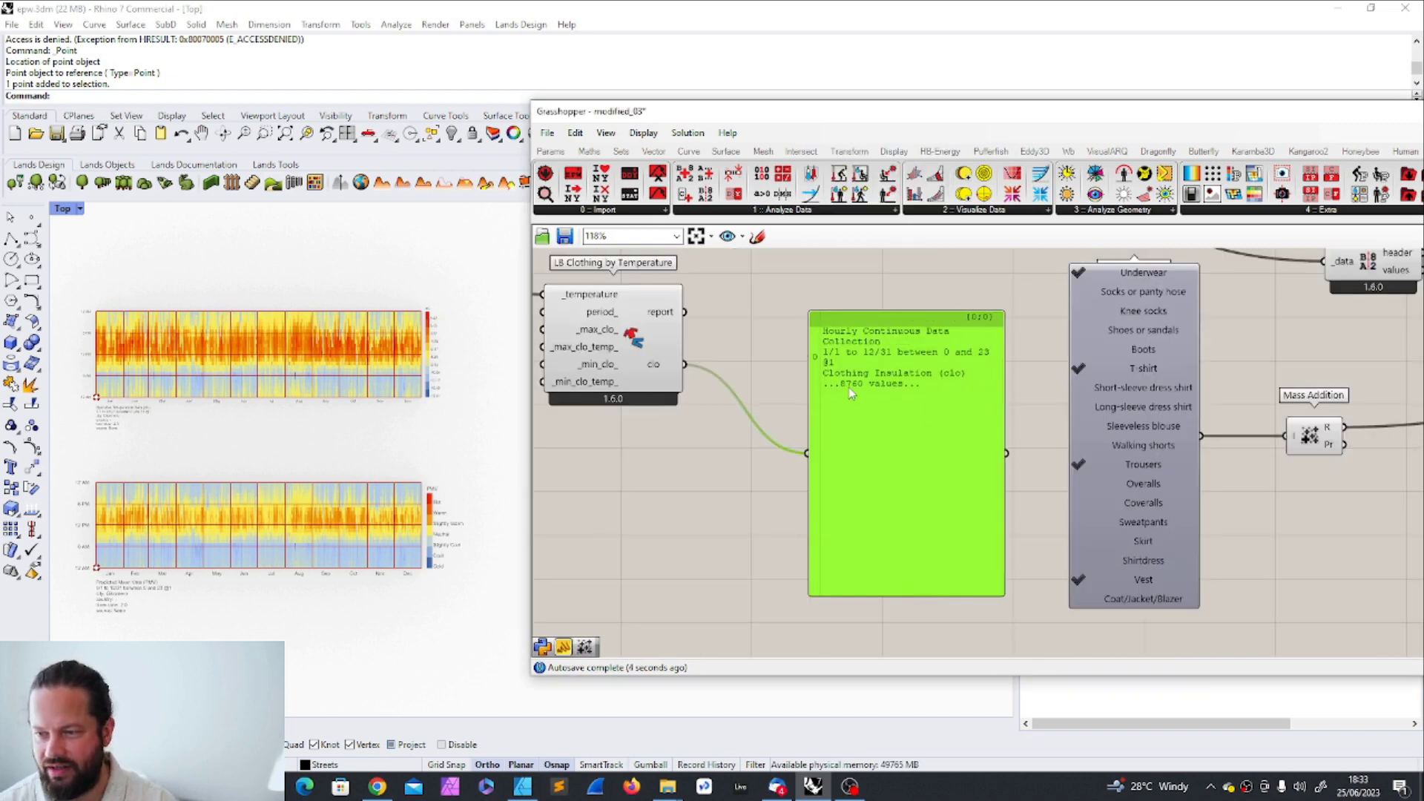
- Move LB Clothing by Temperature further away from the panel to free space between them
scroll(848, 413, "down", 4)
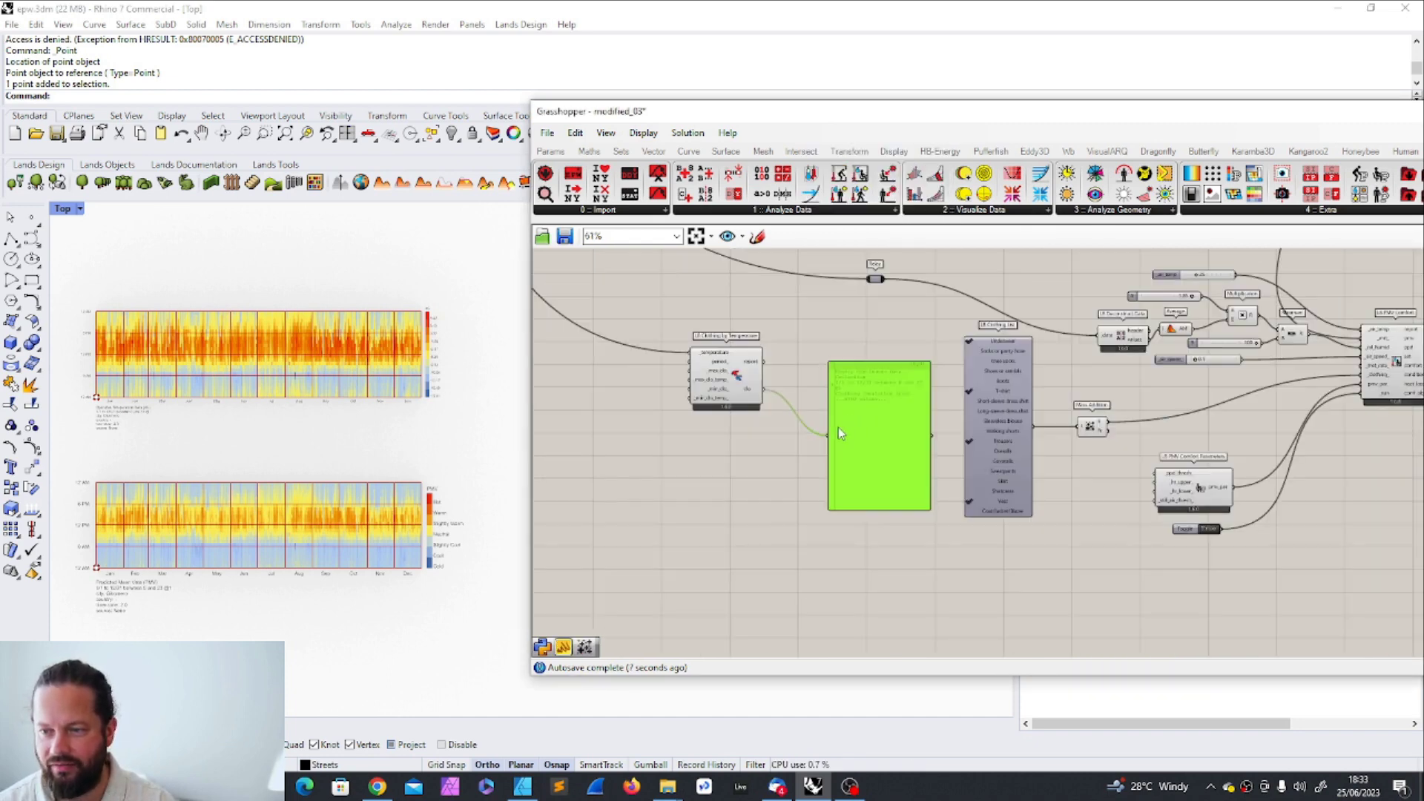
scroll(720, 381, "up", 4)
left_click_drag(753, 379, 636, 420)
scroll(850, 407, "down", 3)
scroll(666, 393, "up", 2)
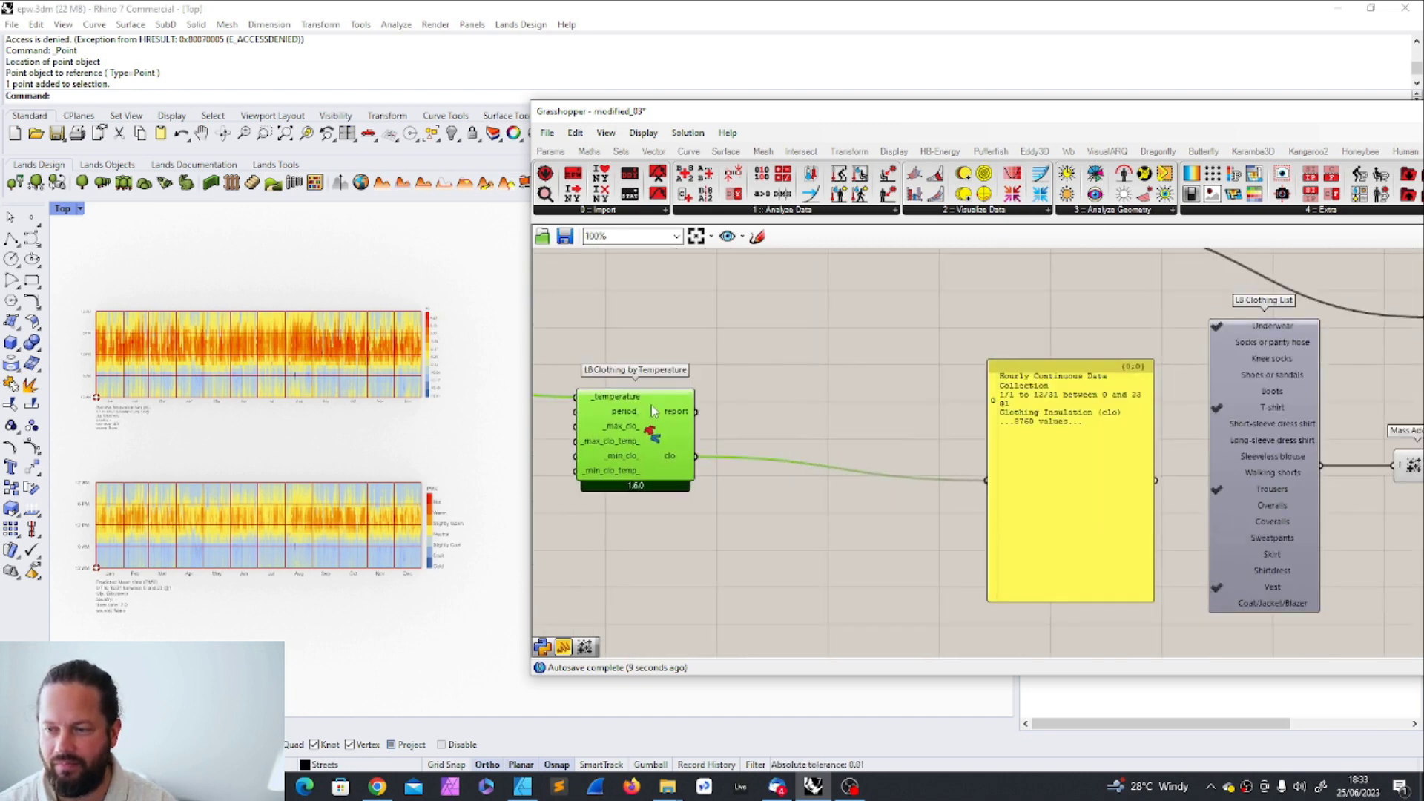
- Place an LB Construct Data component in the space between LB Clothing by Temperature and the panel
left_click(758, 211)
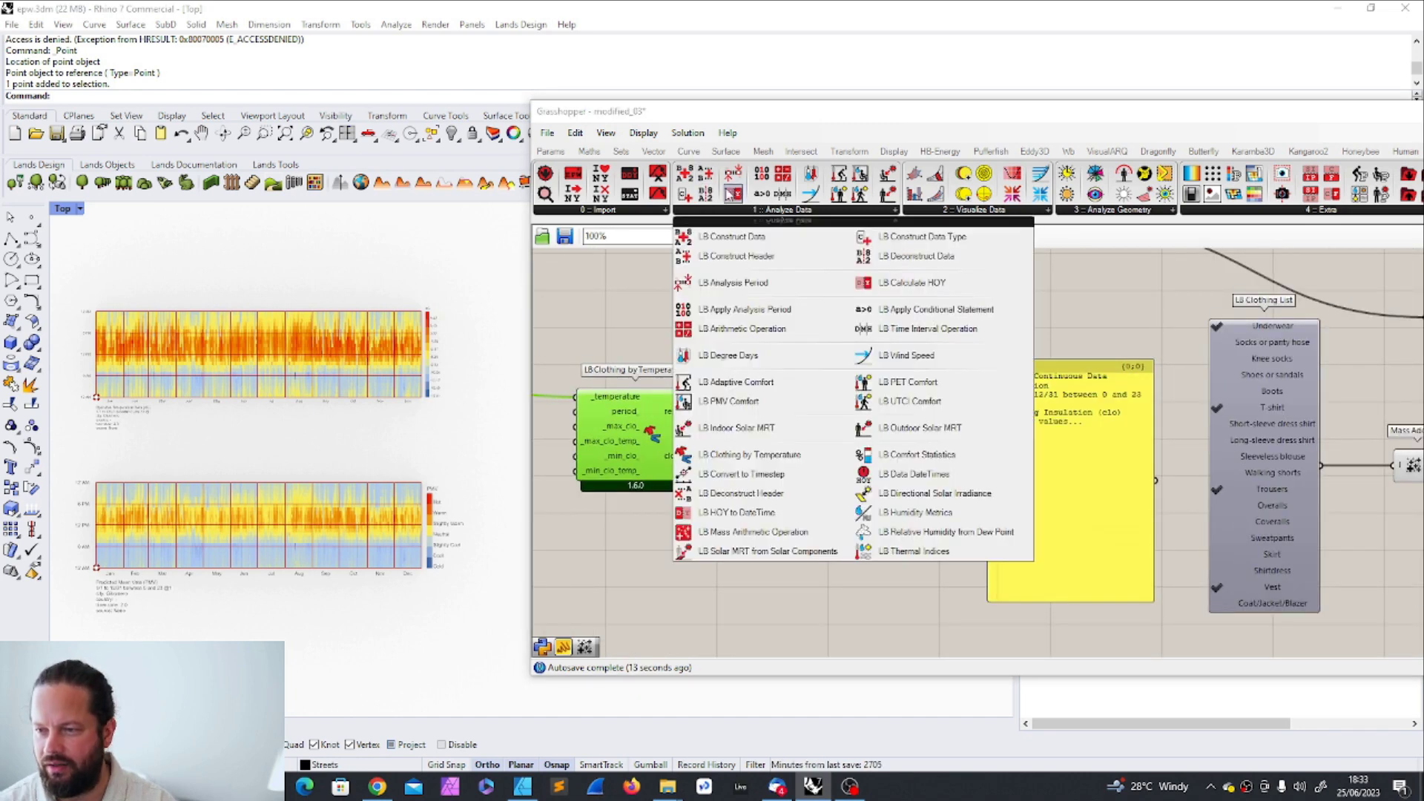
left_click(735, 239)
left_click(789, 350)
scroll(627, 404, "down", 4)
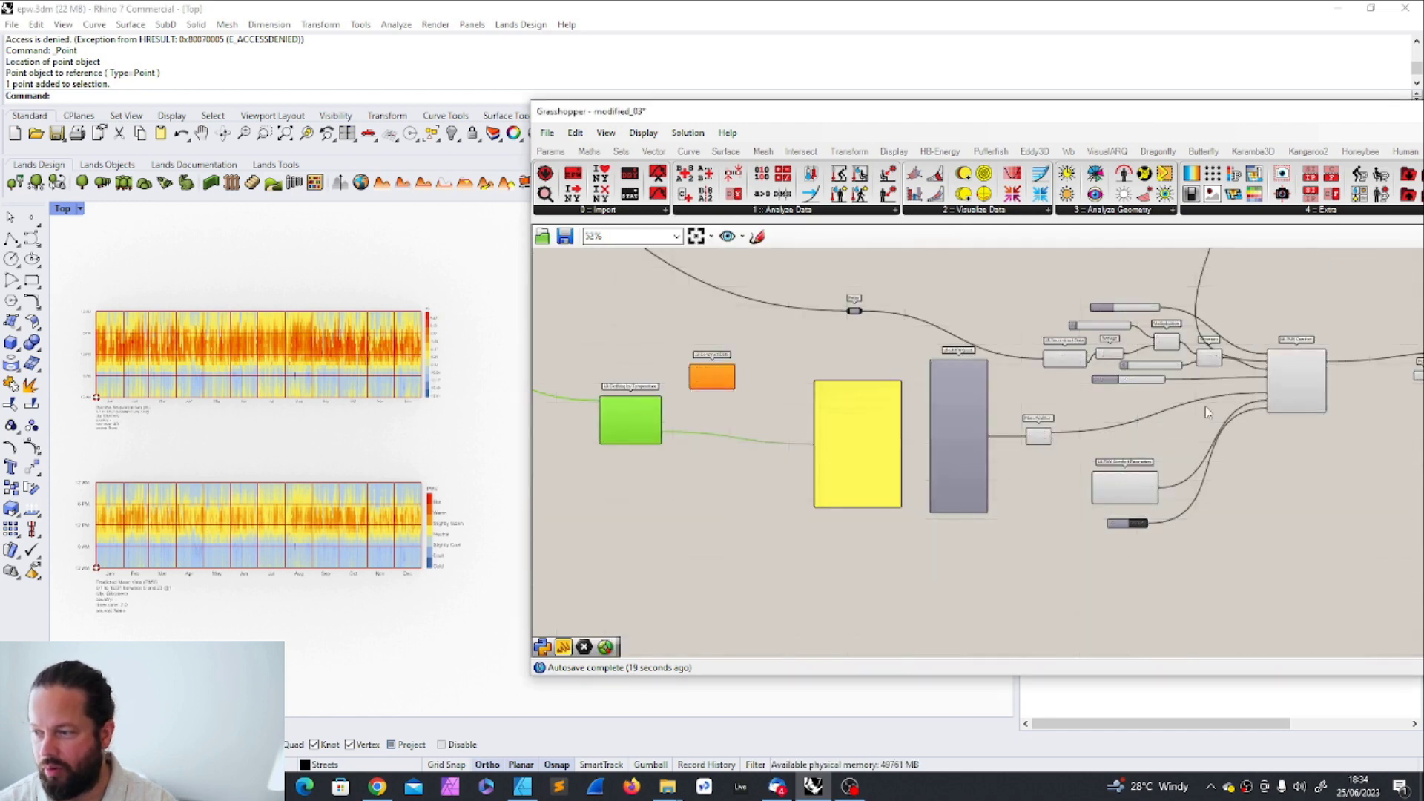
scroll(1297, 380, "up", 4)
right_click(1270, 404)
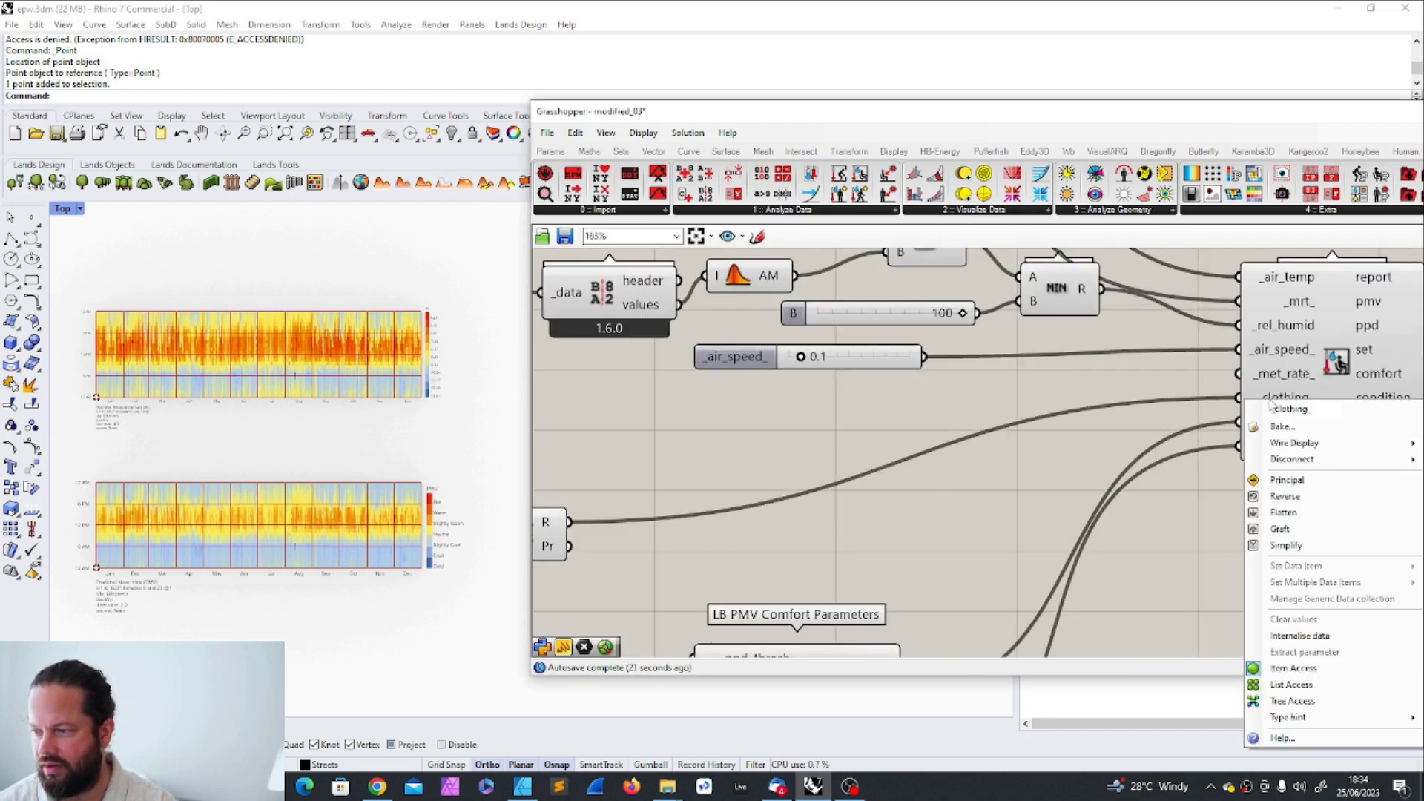
left_click(942, 460)
scroll(871, 434, "down", 5)
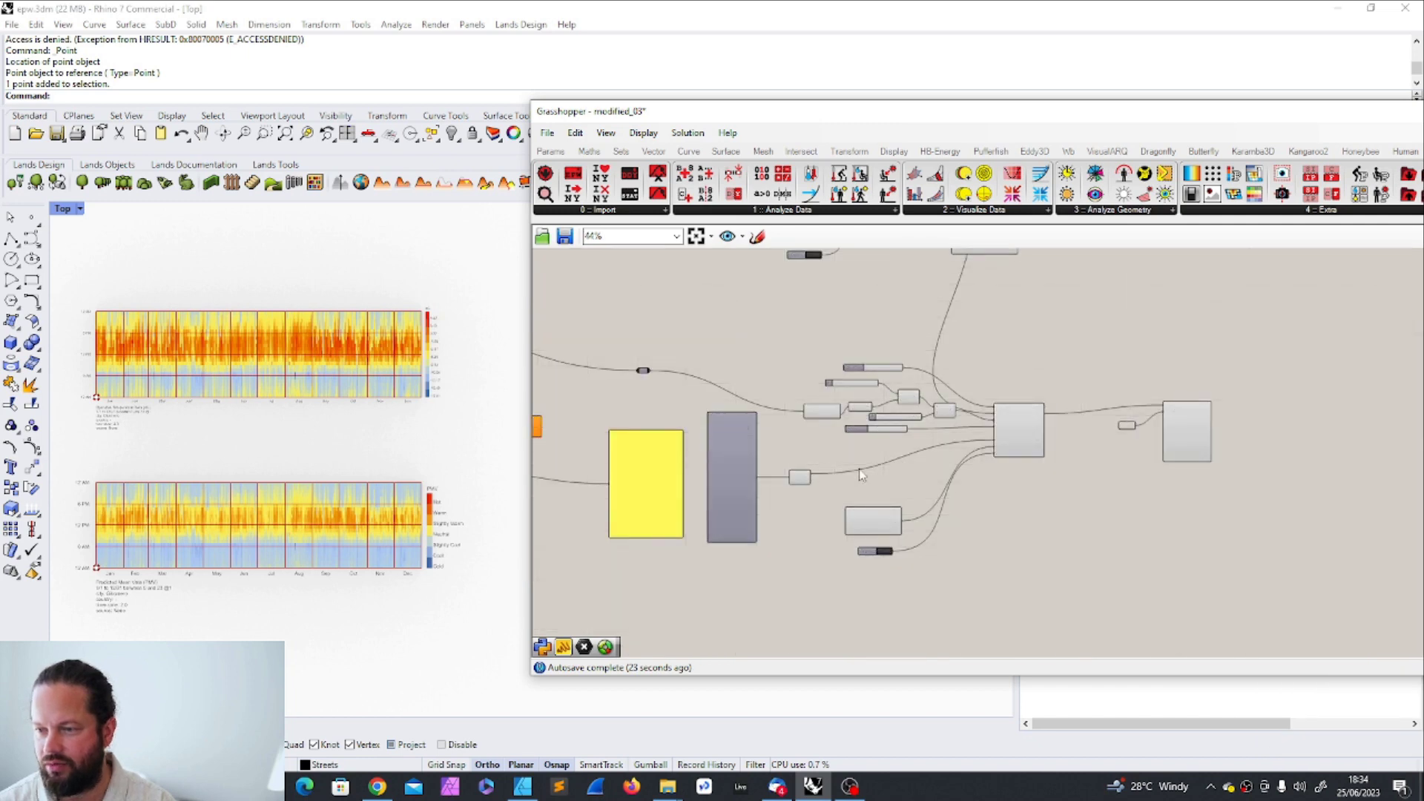
- Add a relay above Mass Addition fed by the clo output of LB Clothing by Temperature, and detach Mass Addition from LB PMV Comfort
scroll(1065, 511, "up", 2)
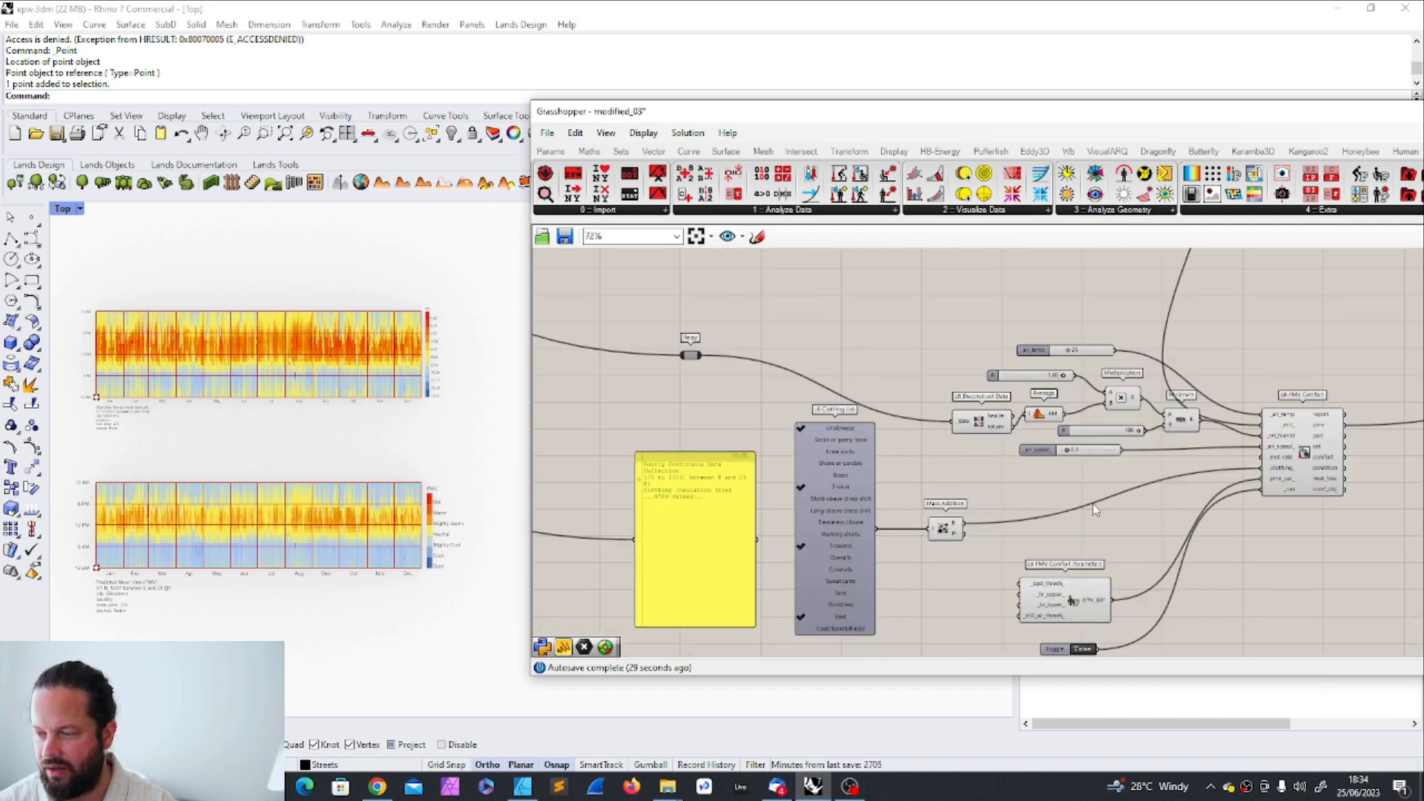
double_click(1094, 504)
double_click(1055, 503)
scroll(1178, 513, "up", 2)
left_click(1020, 494)
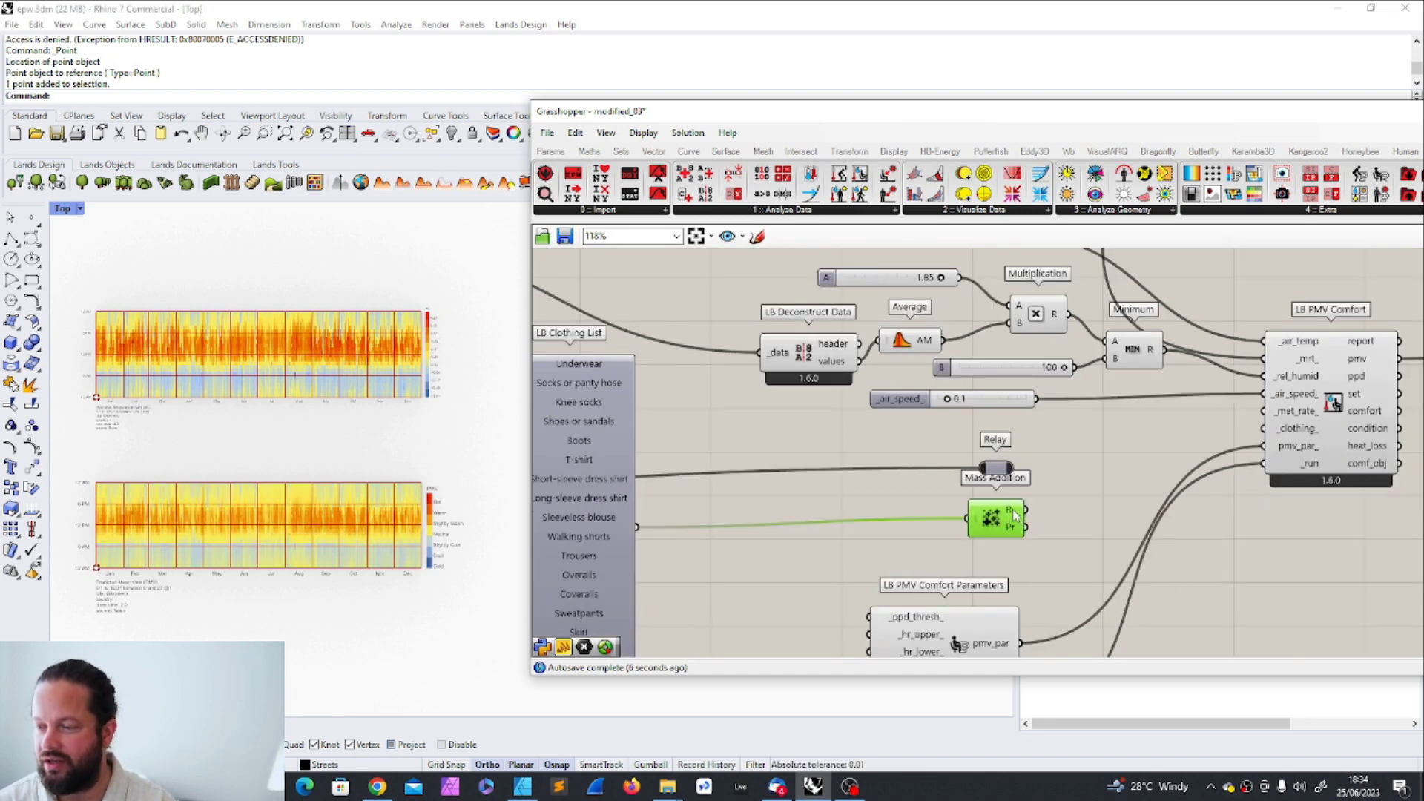
- Compare Mass Addition with the relay and connect the relay's output to the clothing input of LB PMV Comfort
mouse_move(1013, 513)
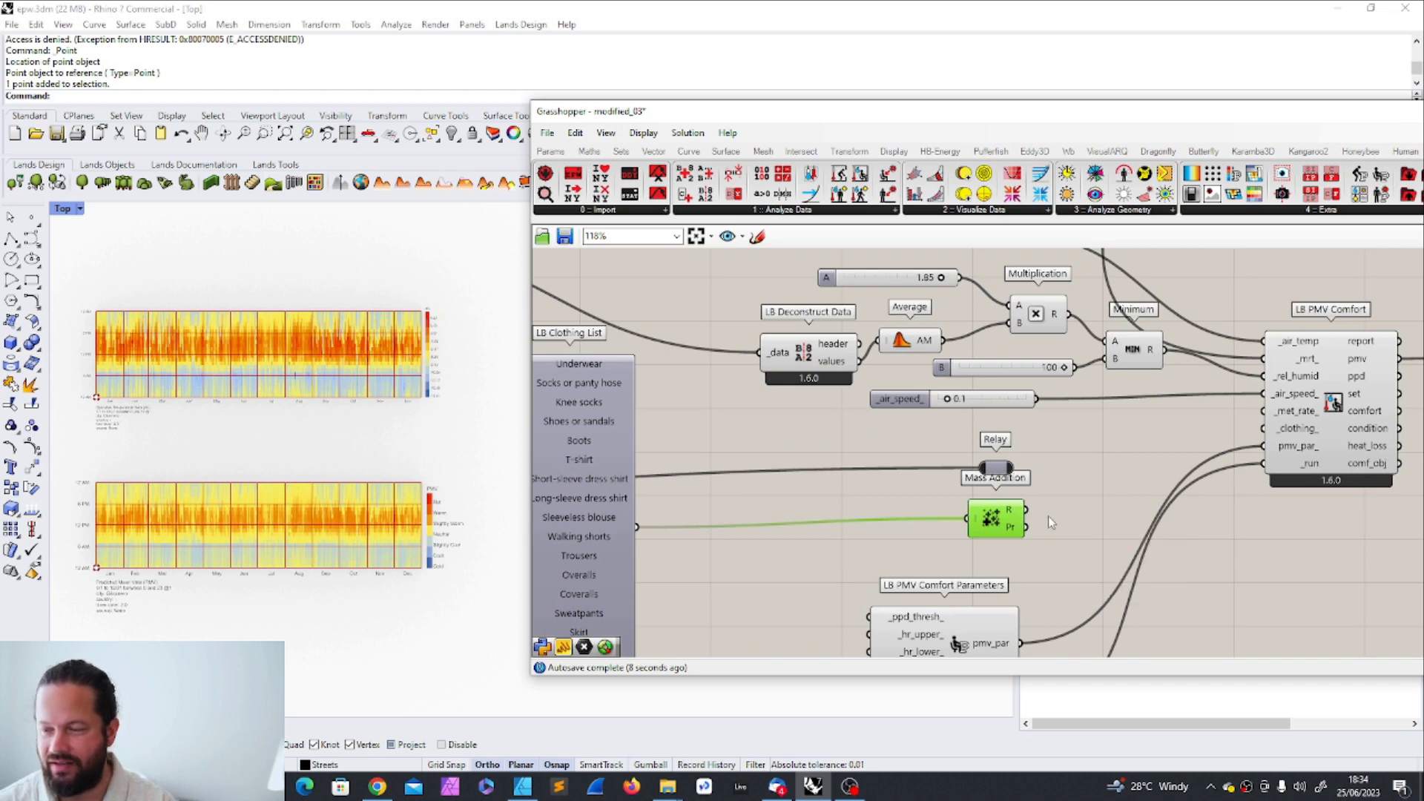
left_click(1047, 470)
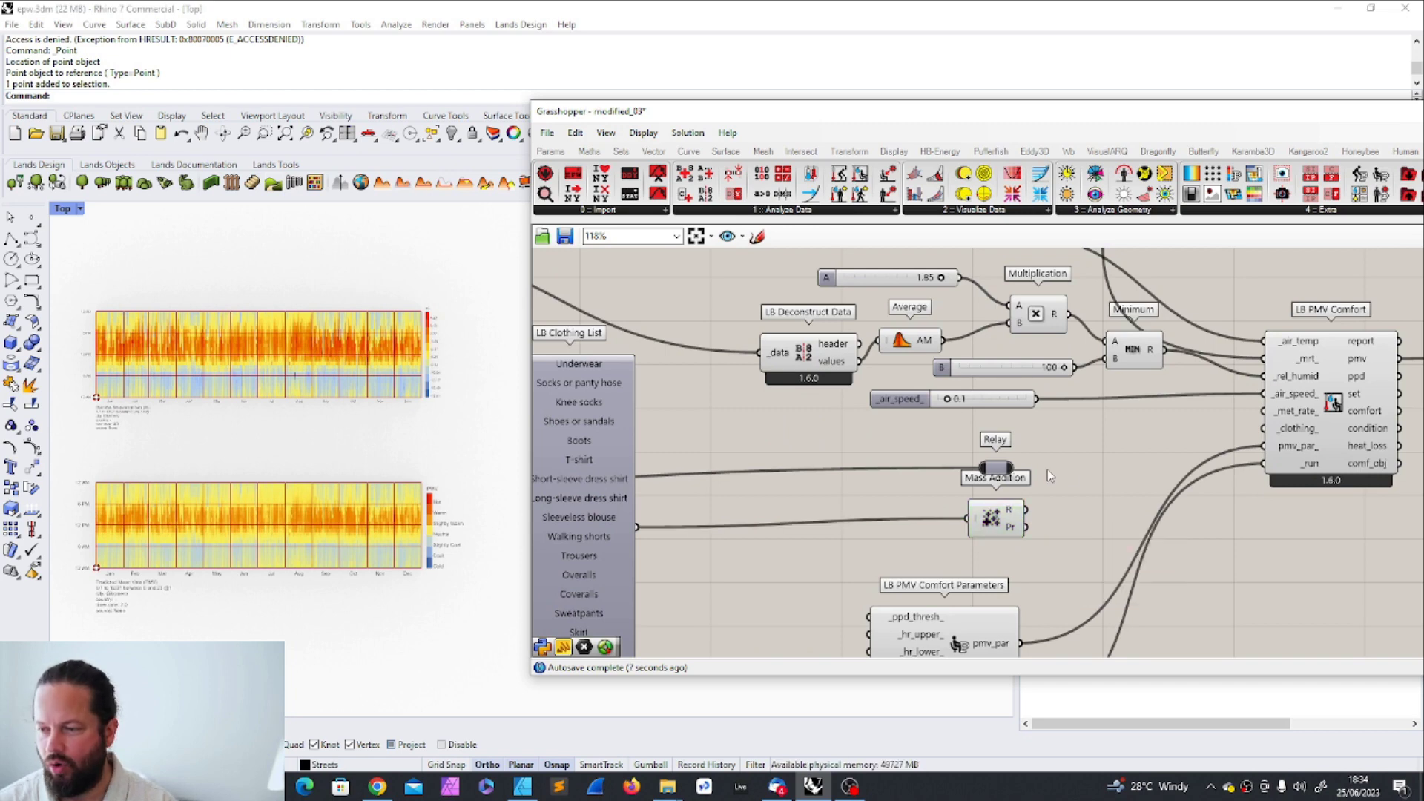
left_click(996, 468)
scroll(1094, 473, "down", 4)
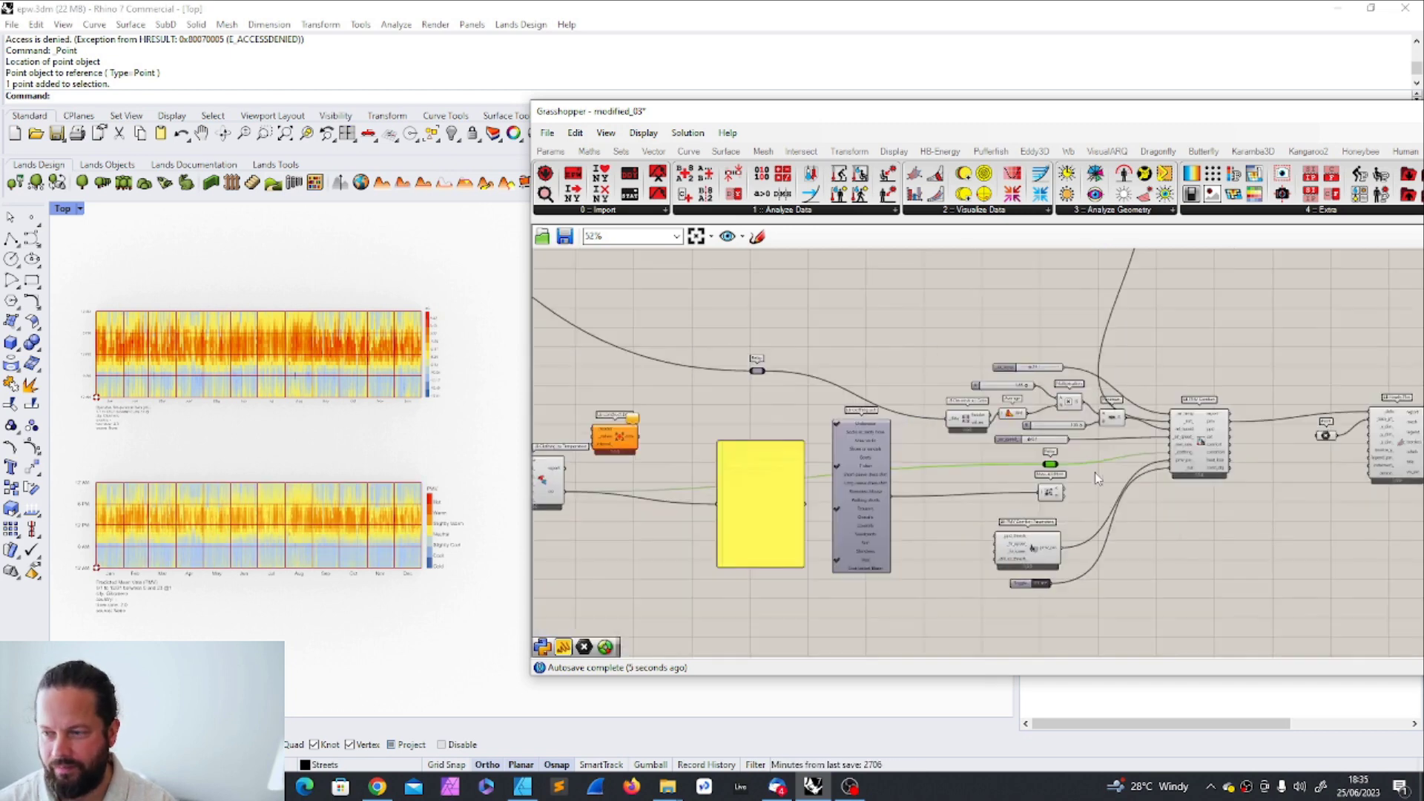
- Delete the unused LB Construct Data component beside LB Clothing by Temperature
scroll(811, 474, "up", 3)
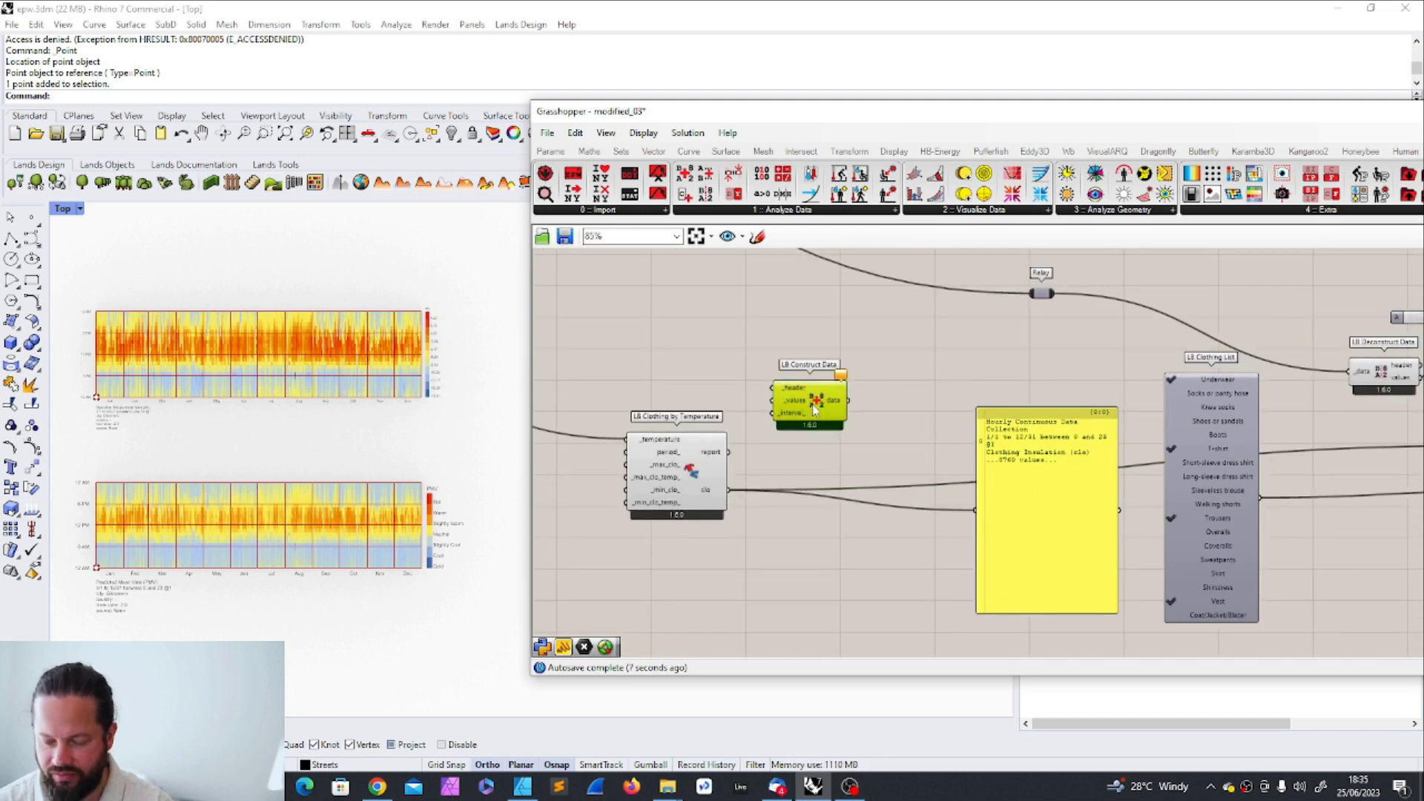
key("Delete")
- Place an LB Deconstruct Data component in the space between LB Clothing by Temperature and the panel
left_click_drag(652, 456, 676, 447)
double_click(826, 406)
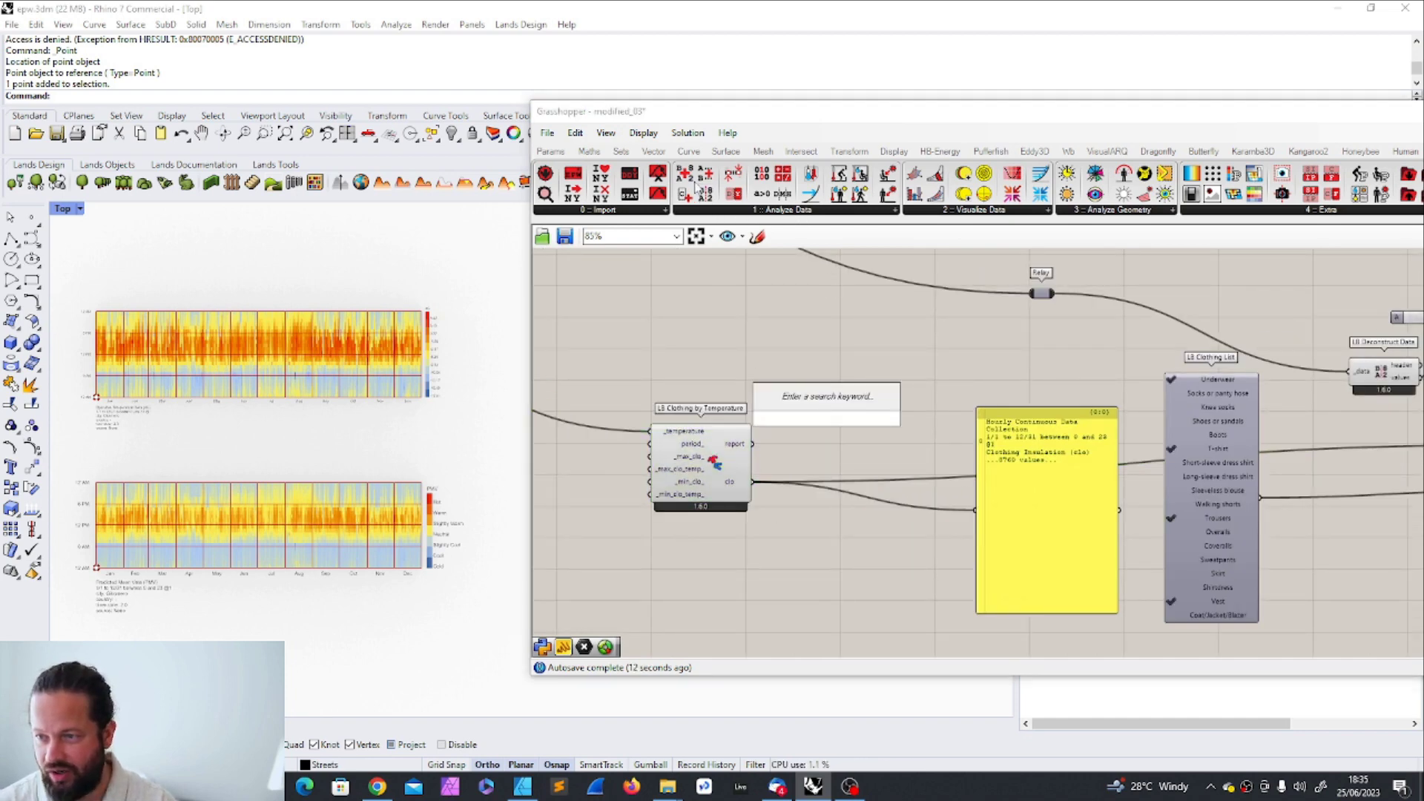
left_click(775, 212)
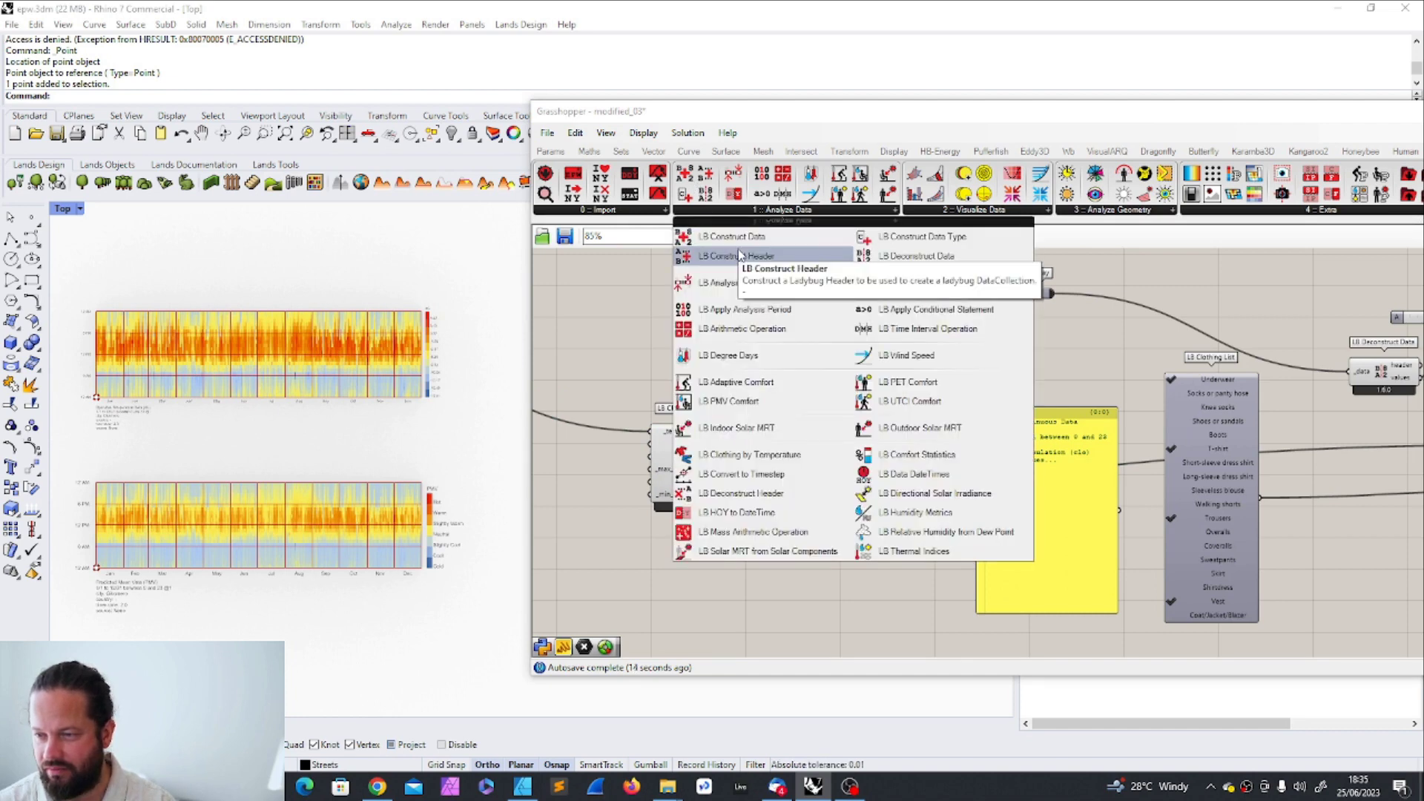
left_click(707, 197)
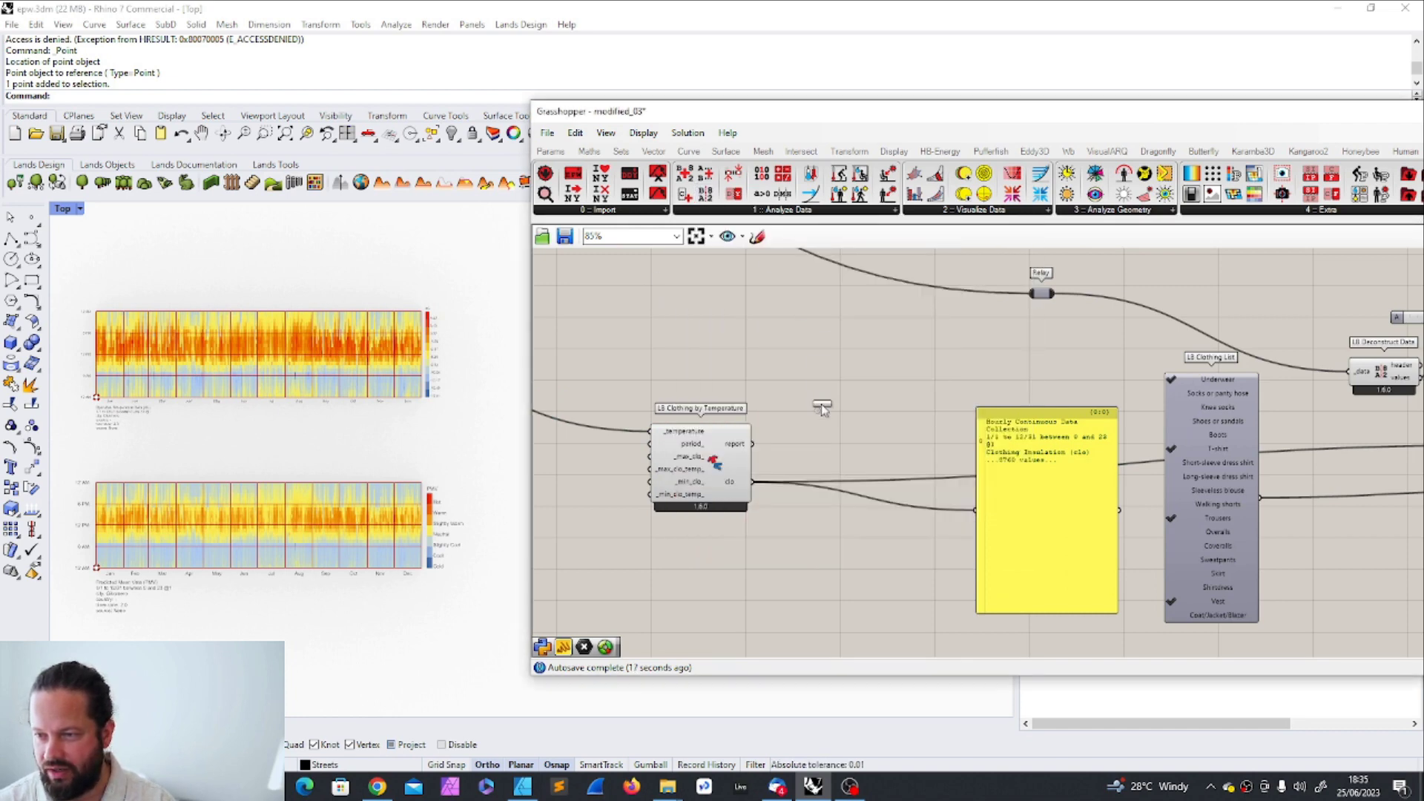
scroll(825, 448, "up", 3)
- Connect the clo output of LB Clothing by Temperature to LB Deconstruct Data and its values output to the panel
left_click_drag(681, 440, 742, 363)
scroll(743, 363, "down", 2)
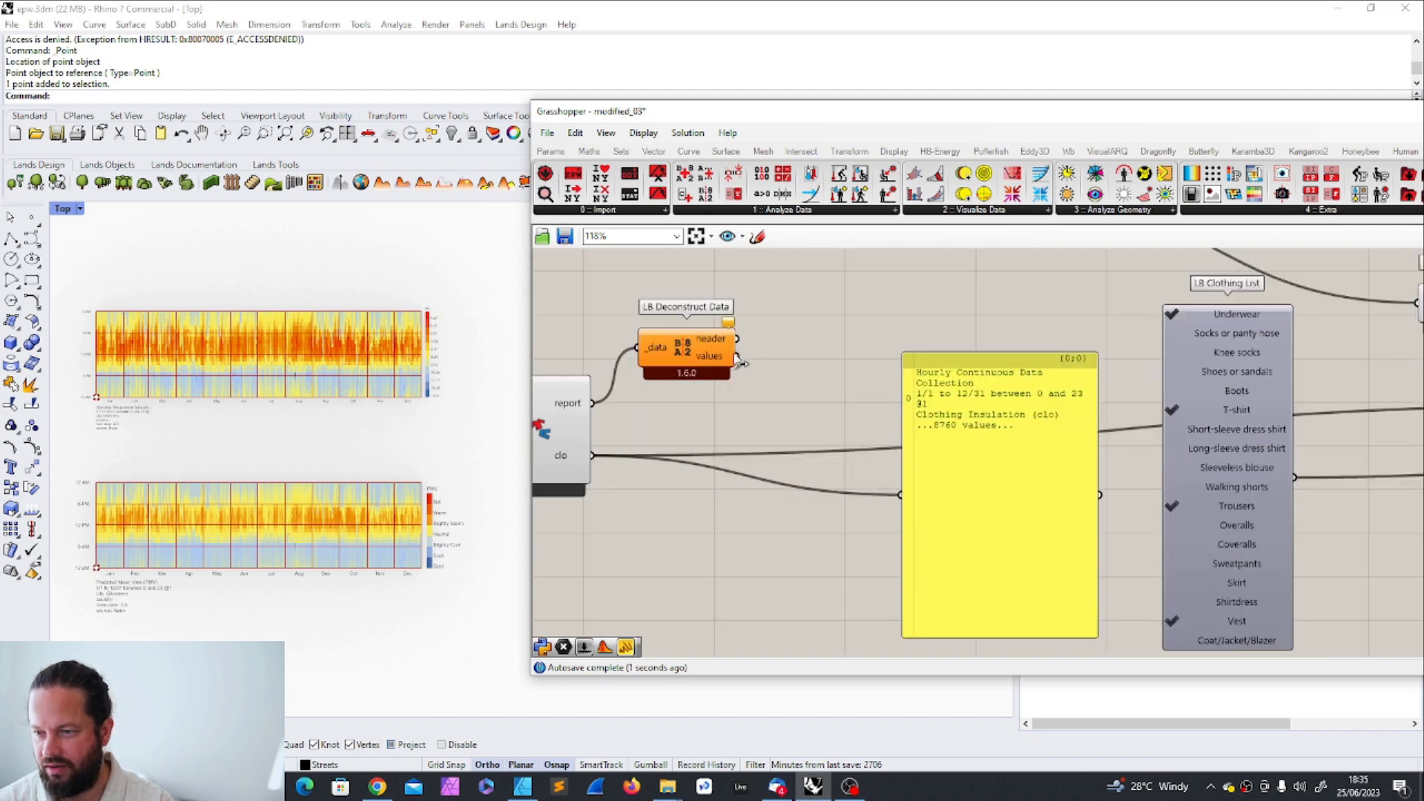
left_click_drag(591, 455, 637, 347)
left_click_drag(737, 355, 899, 494, "shift")
scroll(767, 414, "down", 4)
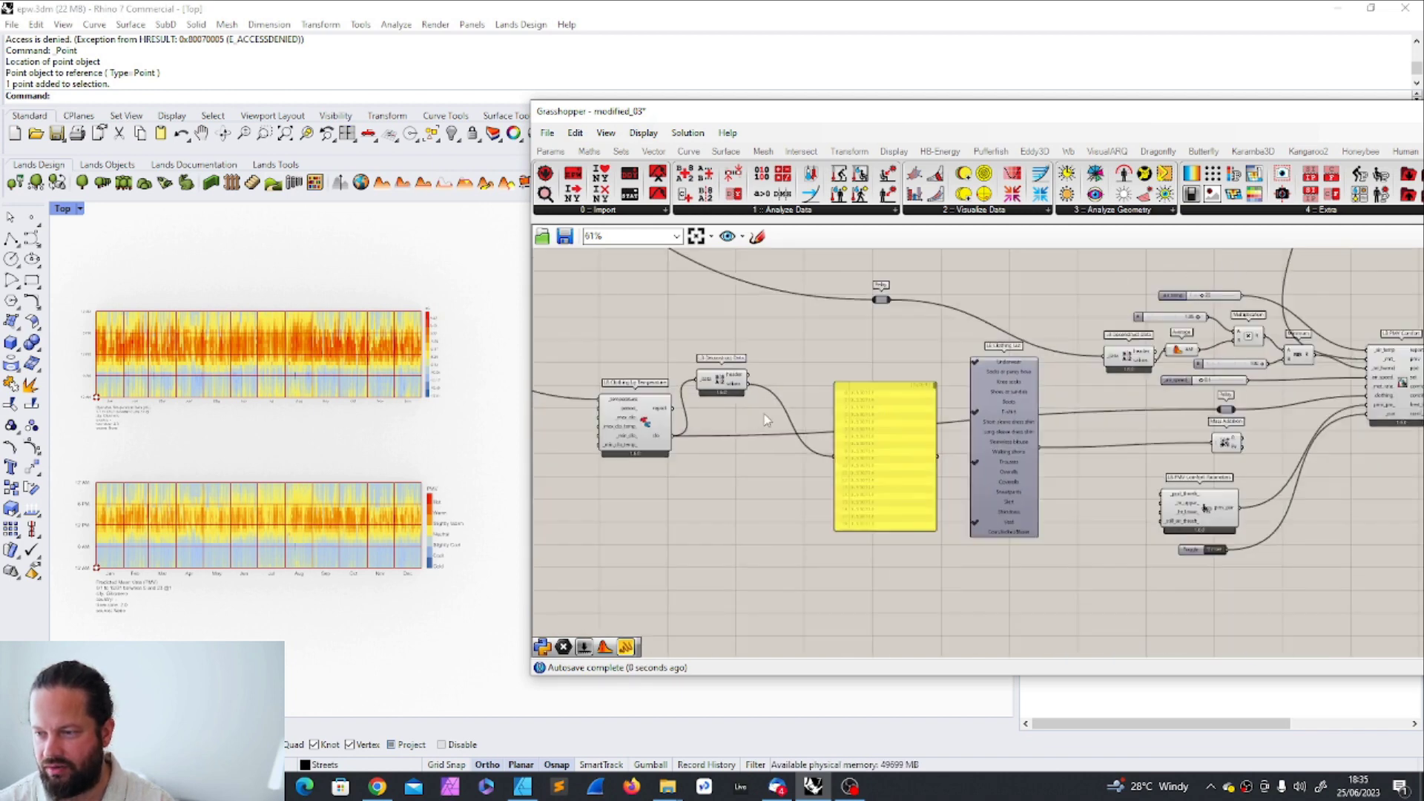
- Examine the hourly clothing values listed in the panel and compare them with the PMV hourly chart in the Rhino viewport
left_click_drag(927, 560, 928, 423)
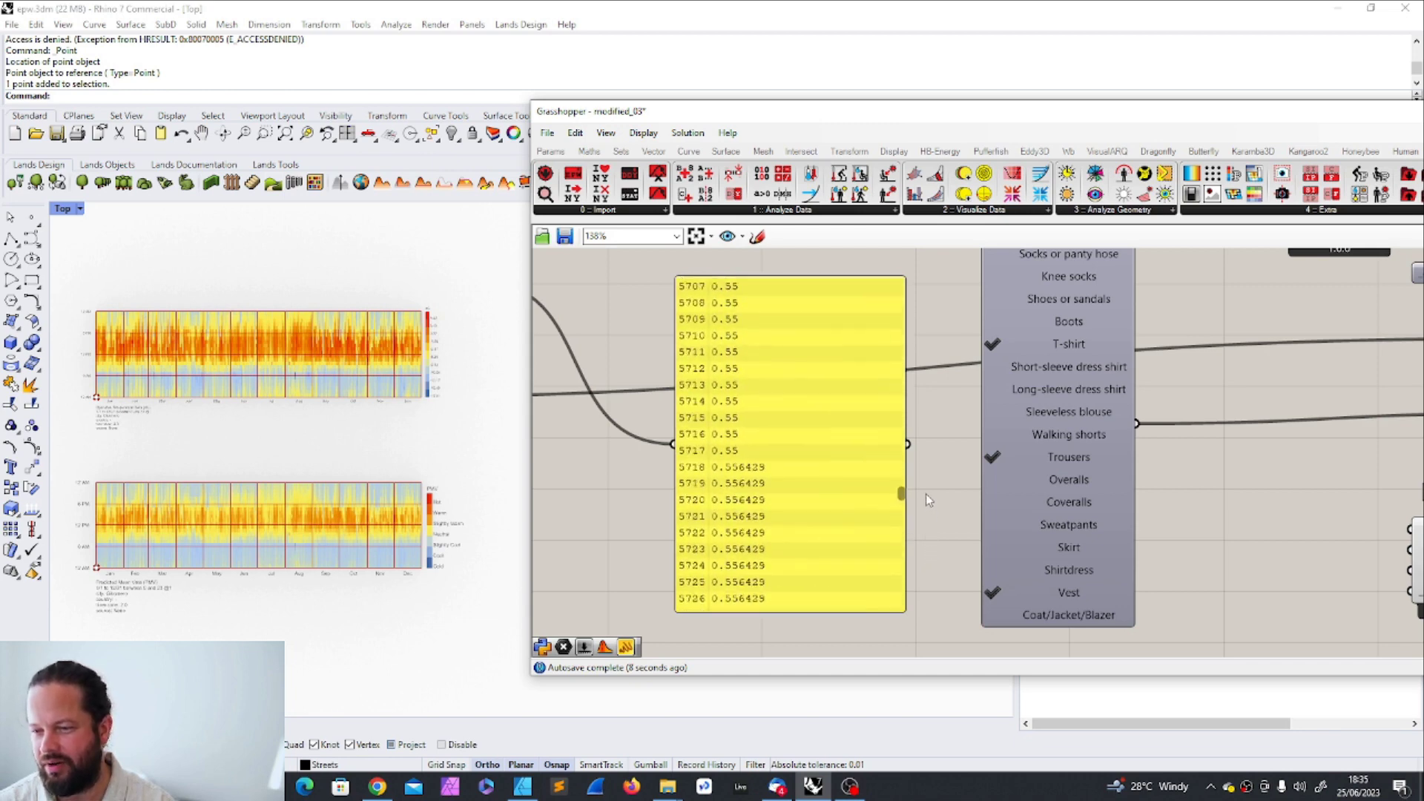
scroll(845, 426, "down", 6)
scroll(225, 545, "up", 3)
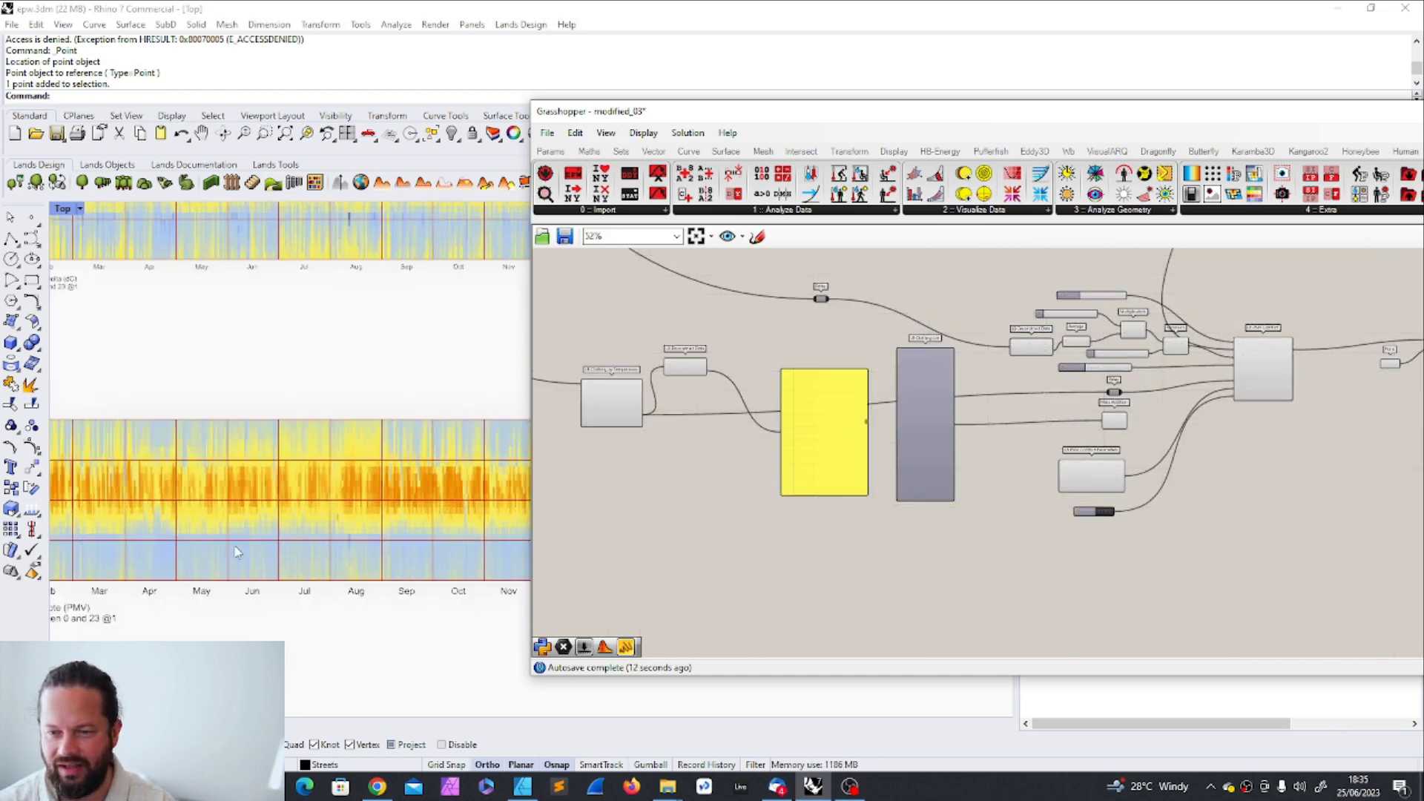
scroll(225, 544, "down", 2)
scroll(224, 544, "down", 2)
scroll(268, 548, "up", 2)
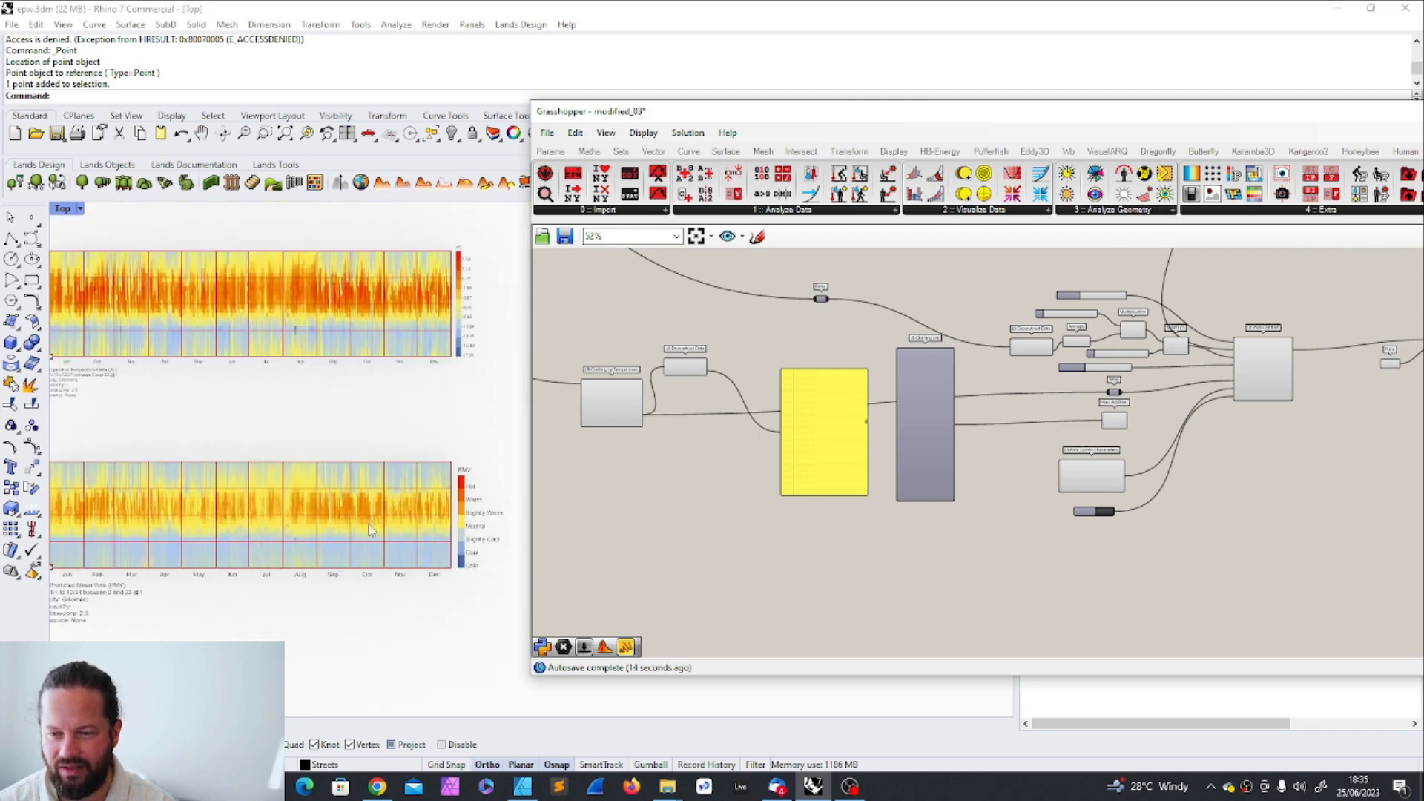
scroll(331, 506, "up", 2)
scroll(334, 506, "down", 2)
scroll(714, 349, "up", 3)
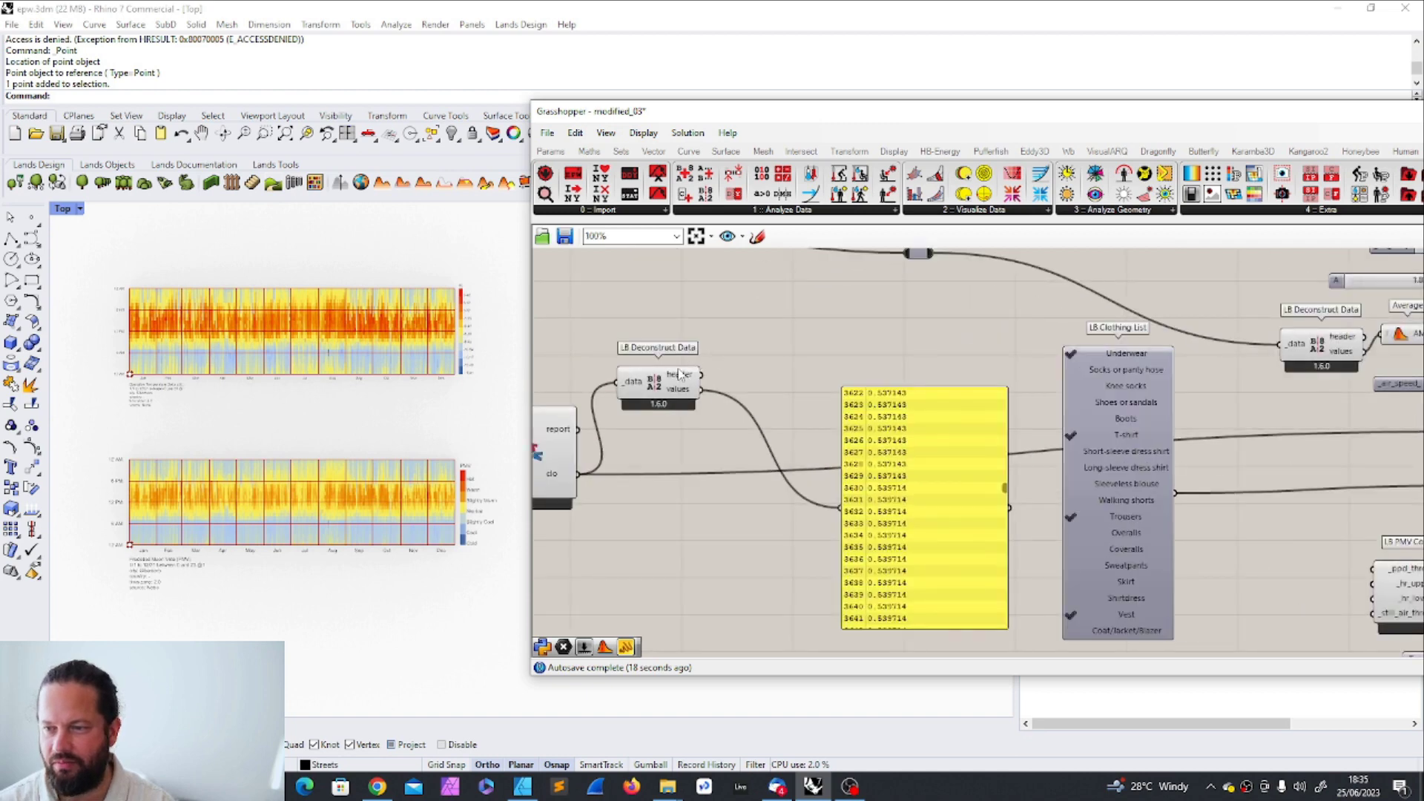
- Connect the result output of Mass Addition to the clothing input of LB PMV Comfort
scroll(795, 394, "down", 5)
scroll(1075, 396, "up", 6)
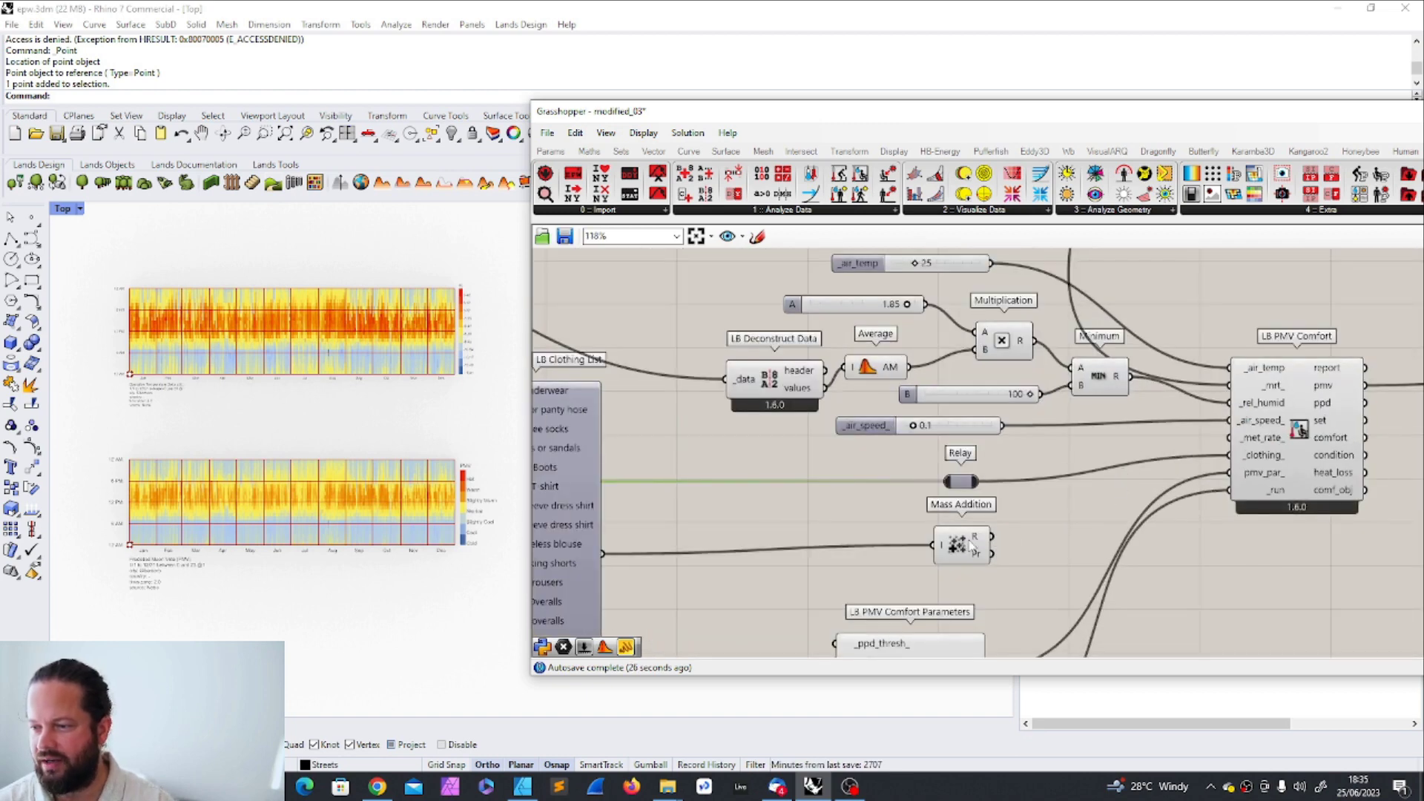
left_click(968, 537)
left_click_drag(979, 531, 1240, 463)
mouse_move(1237, 459)
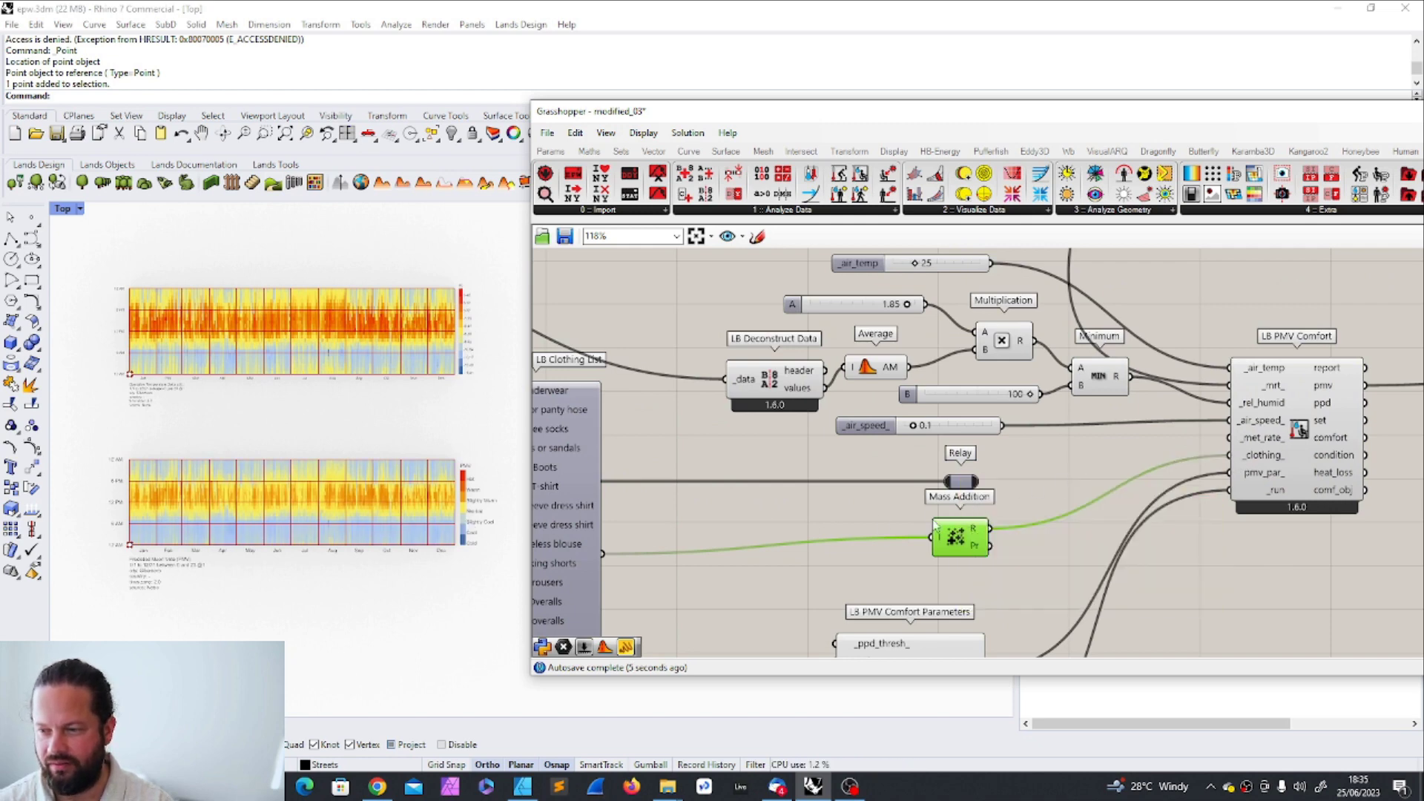
- Reconnect the relay to the clothing input of LB PMV Comfort and examine the PMV chart's comfort legend
left_click_drag(977, 481, 1174, 478)
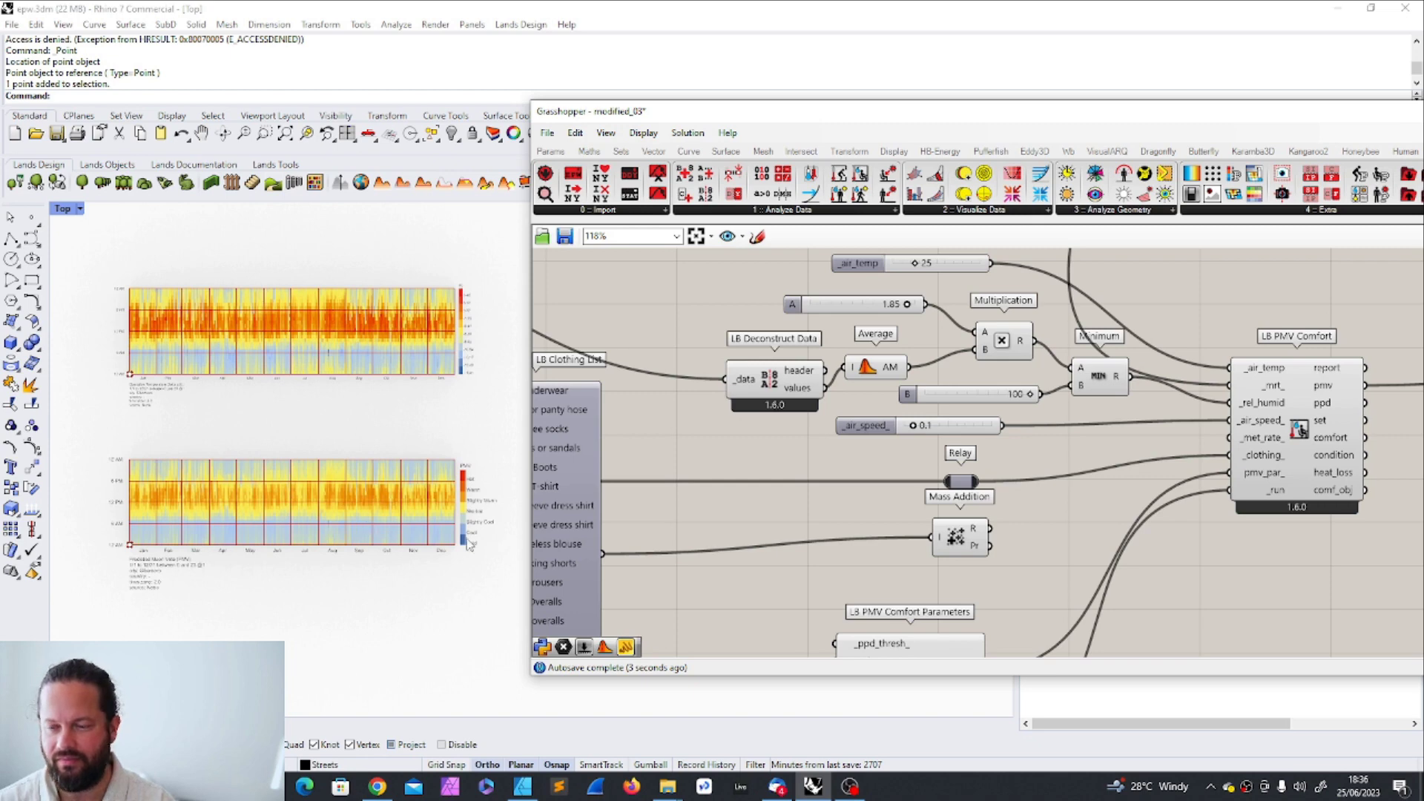
scroll(366, 523, "up", 5)
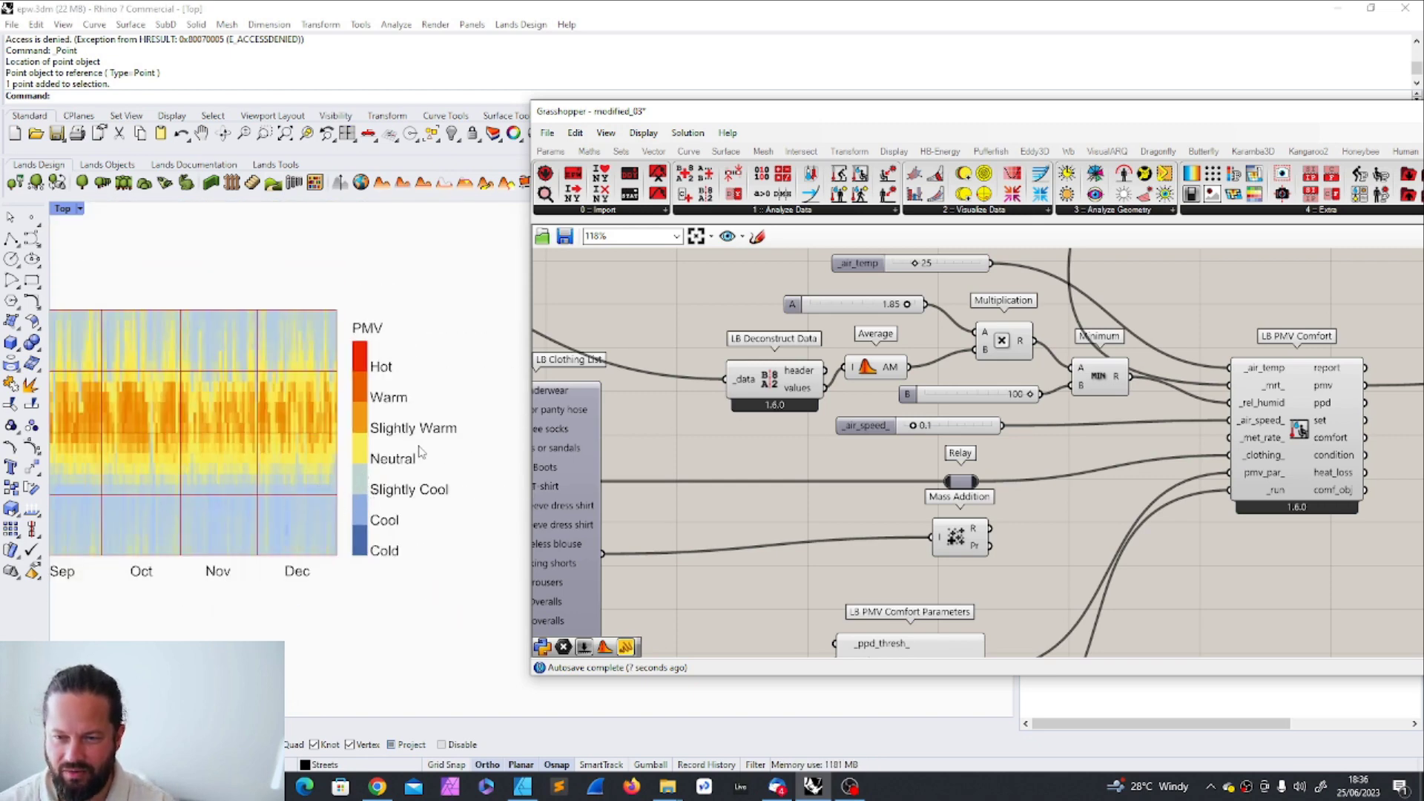
scroll(419, 452, "down", 5)
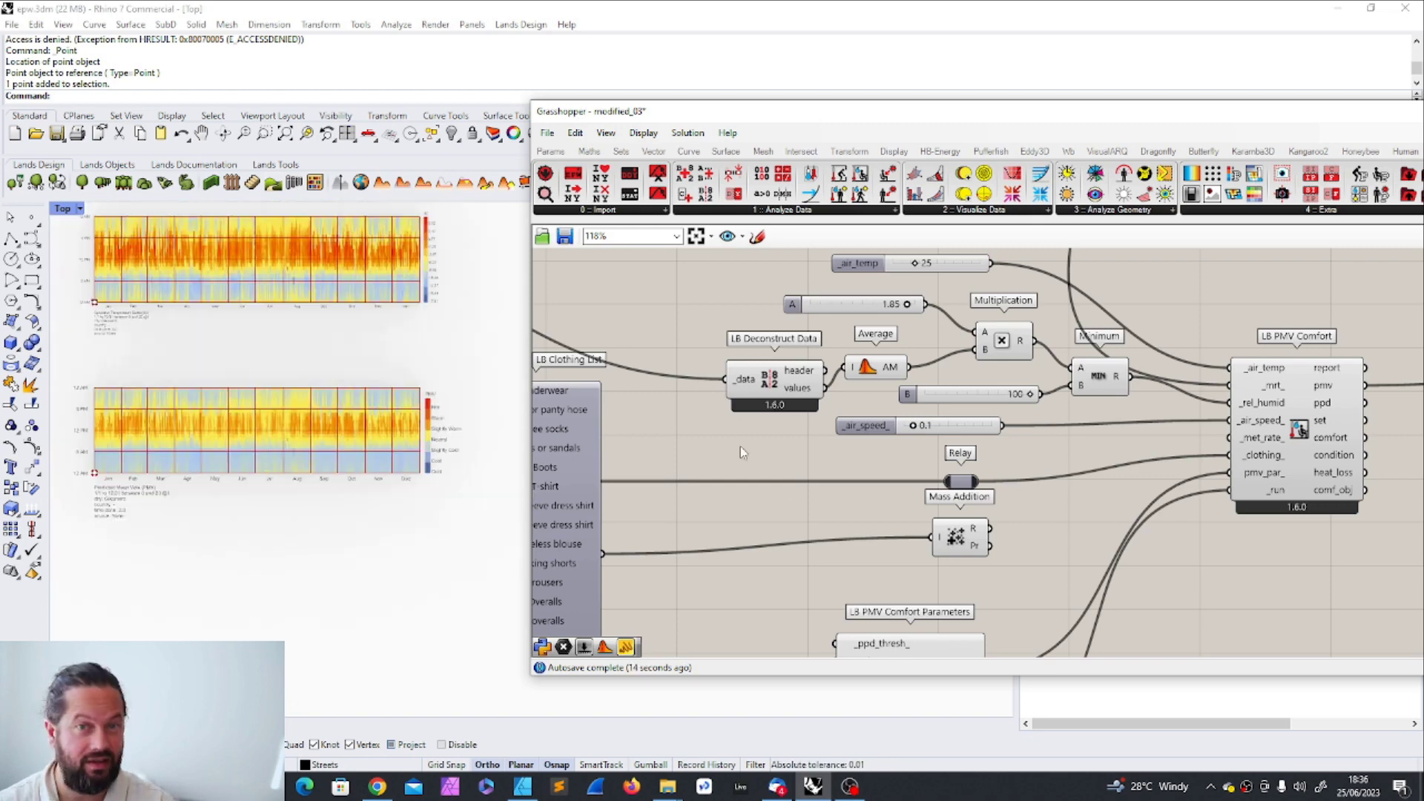
scroll(895, 492, "down", 3)
- Remove the panel and LB Deconstruct Data beside LB Clothing by Temperature, and read the description of its clo output
left_click(929, 514)
scroll(771, 495, "up", 3)
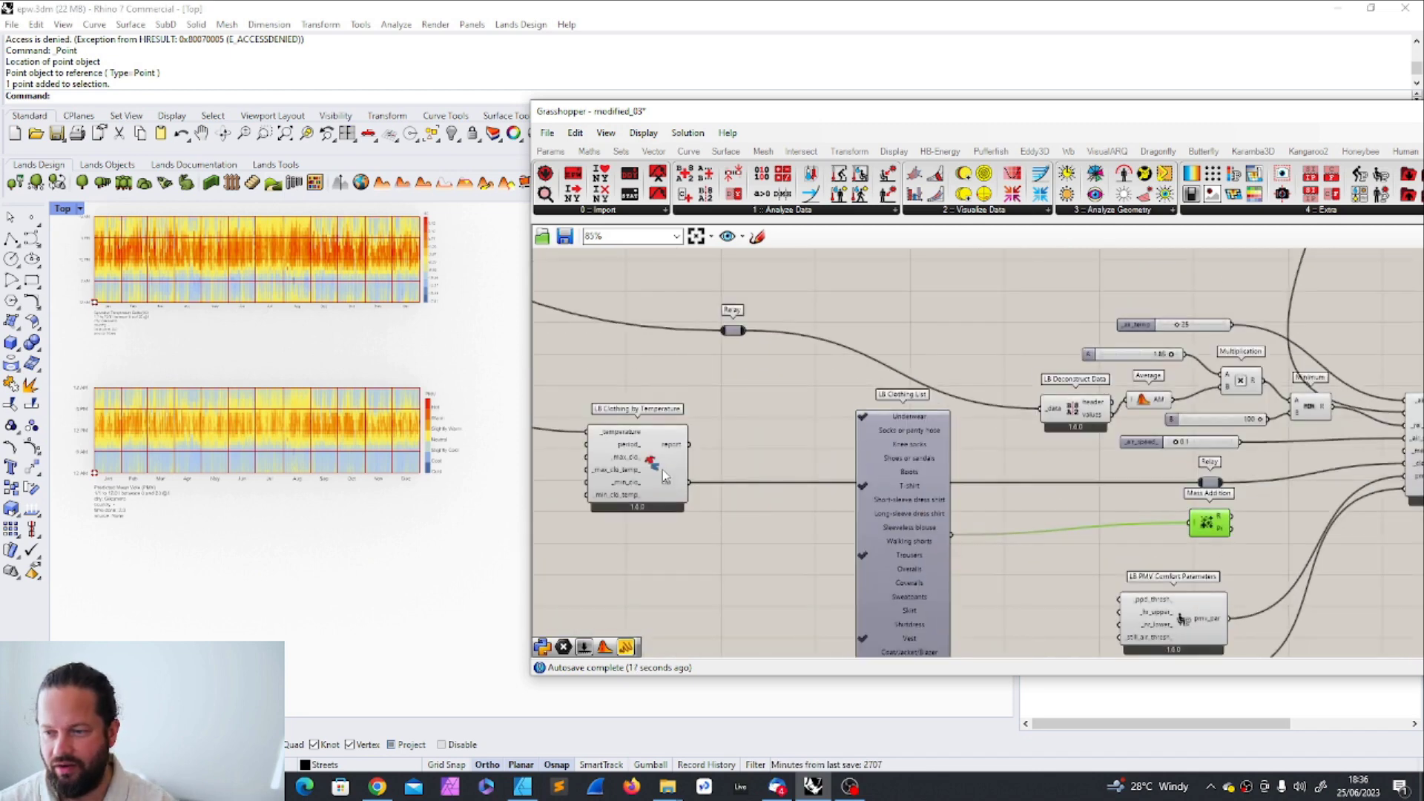
left_click_drag(660, 470, 629, 475)
scroll(697, 464, "down", 3)
scroll(724, 468, "up", 5)
mouse_move(667, 461)
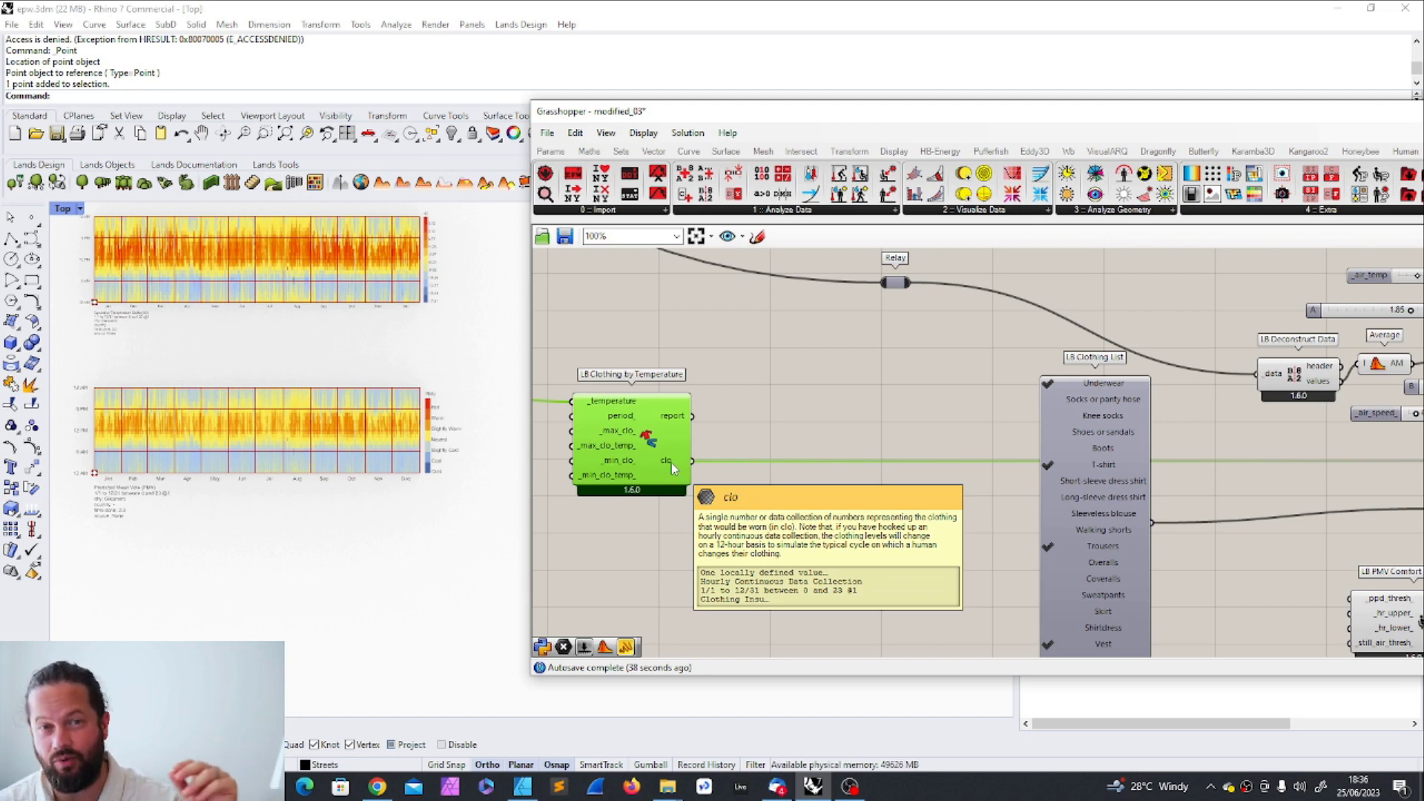
- Rearrange the clothing components so LB Clothing by Temperature sits directly above LB Clothing List, closer to LB PMV Comfort
scroll(799, 410, "down", 3)
left_click_drag(799, 410, 780, 494)
left_click(853, 454)
scroll(647, 437, "down", 3)
scroll(569, 420, "up", 5)
left_click_drag(569, 420, 878, 402)
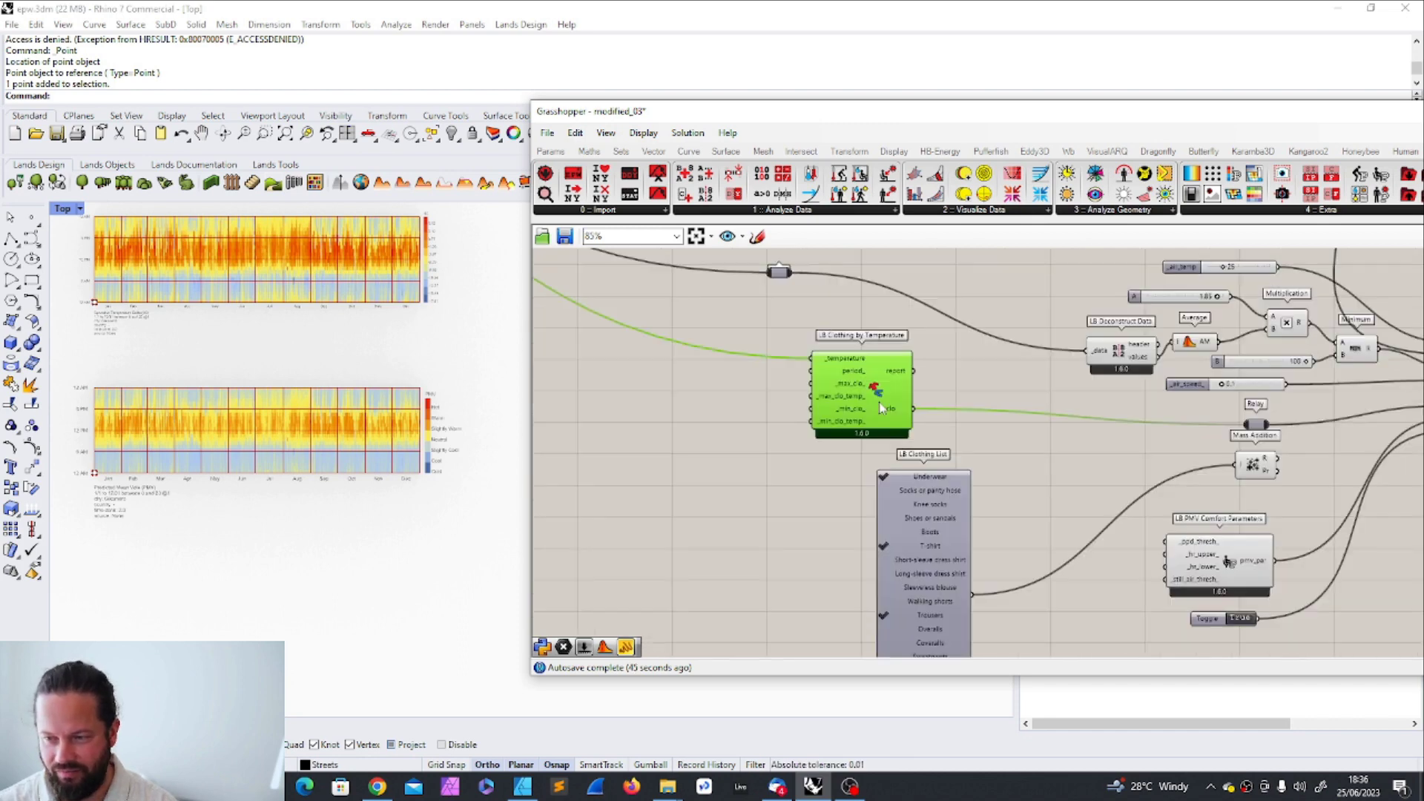
- Shift the Grasshopper window to expose more canvas and place an LB Comfort Statistics component between LB PMV Comfort and its hourly plot
scroll(845, 409, "down", 5)
scroll(1108, 414, "up", 7)
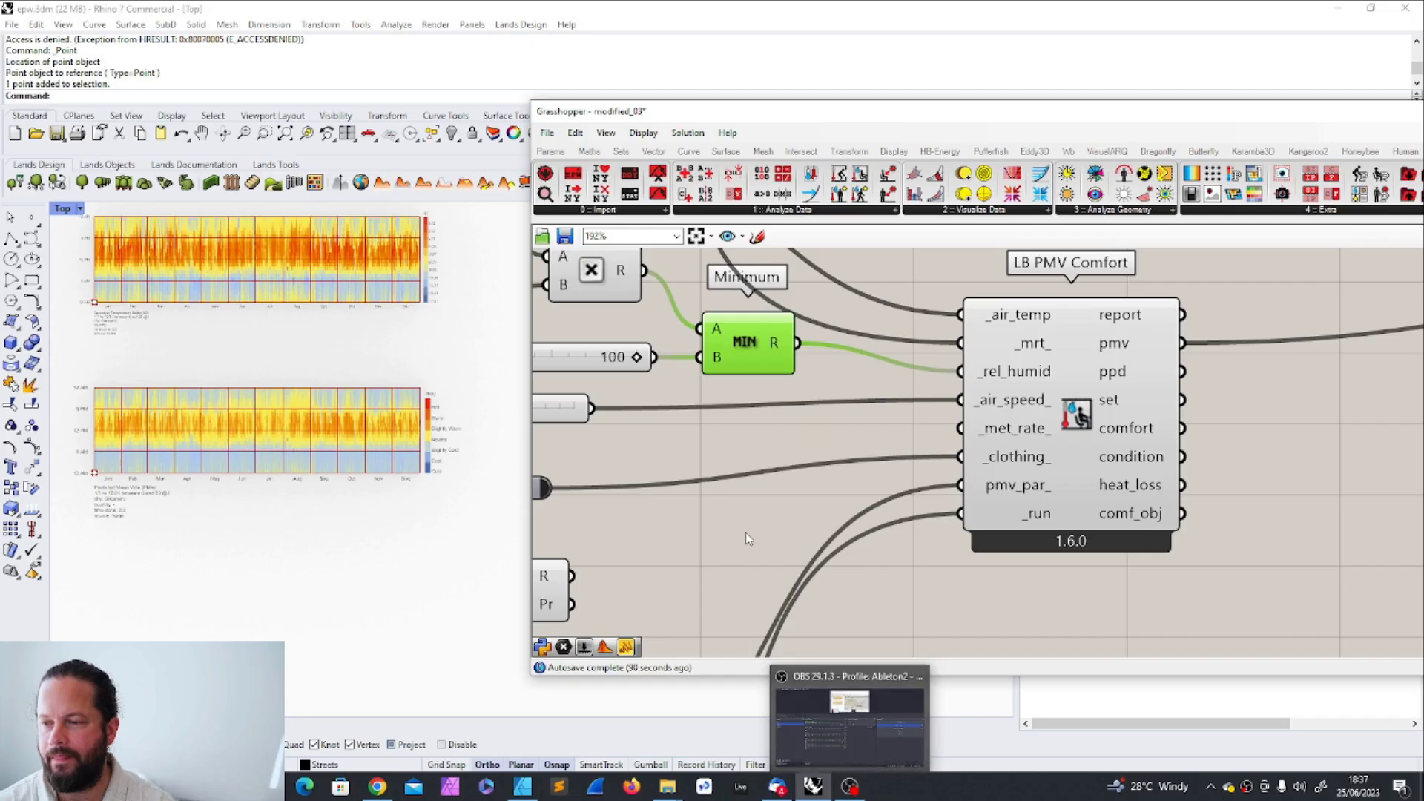
left_click_drag(1153, 117, 909, 106)
left_click(541, 199)
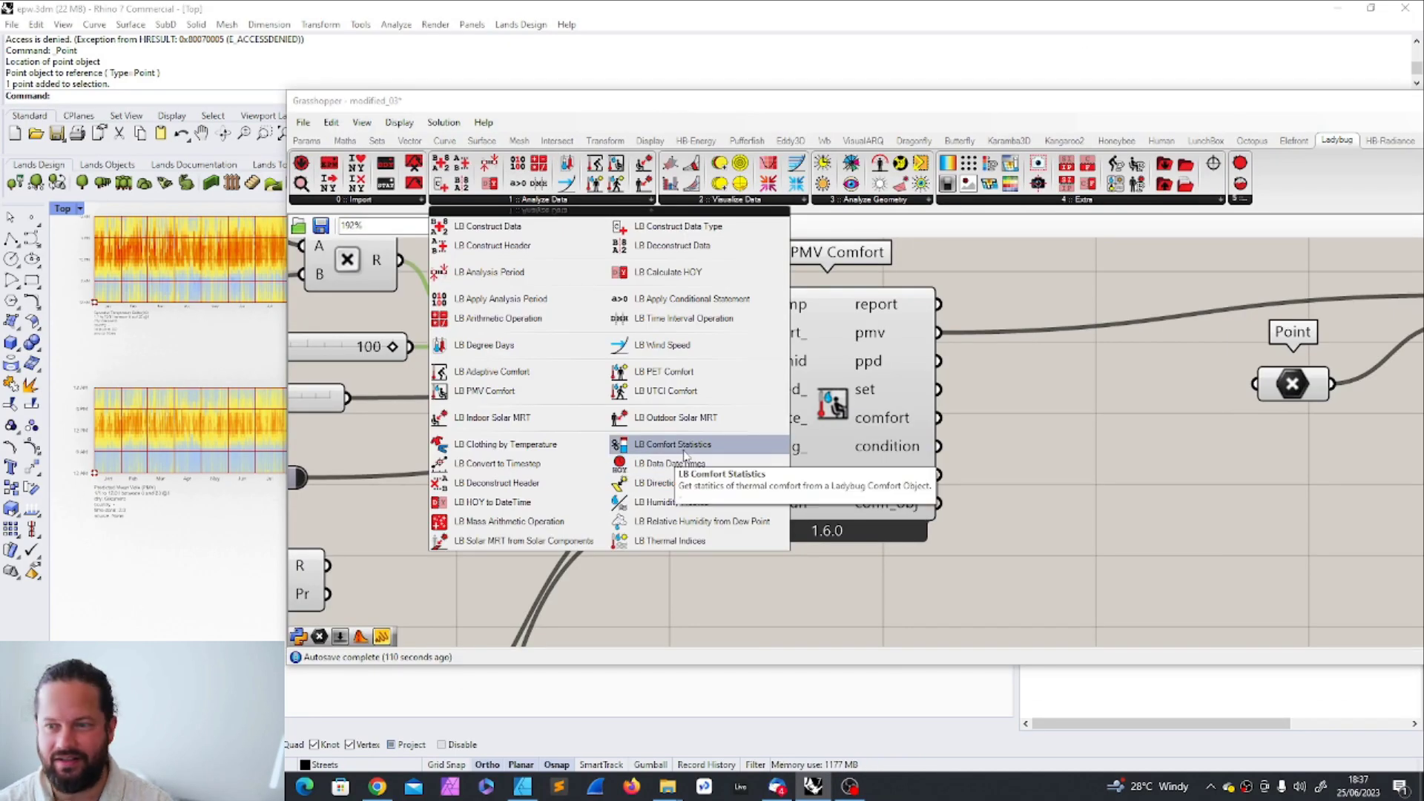
left_click_drag(683, 447, 1209, 486)
scroll(1002, 443, "down", 5)
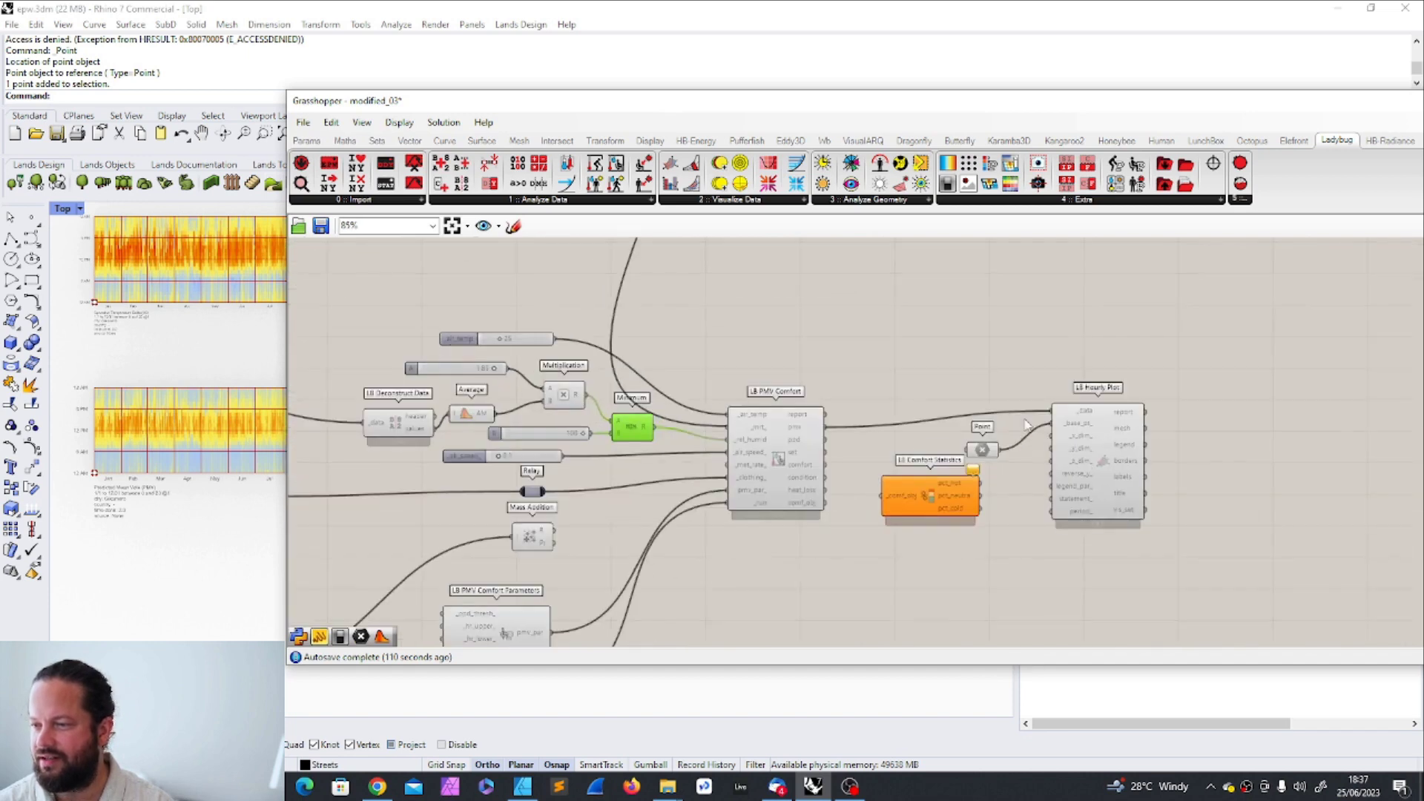
- Move LB Comfort Statistics up the definition to the empty canvas beside LB PET Comfort's hourly plot
left_click_drag(921, 494, 946, 346)
scroll(946, 346, "down", 4)
right_click_drag(946, 346, 980, 568)
scroll(980, 568, "up", 1)
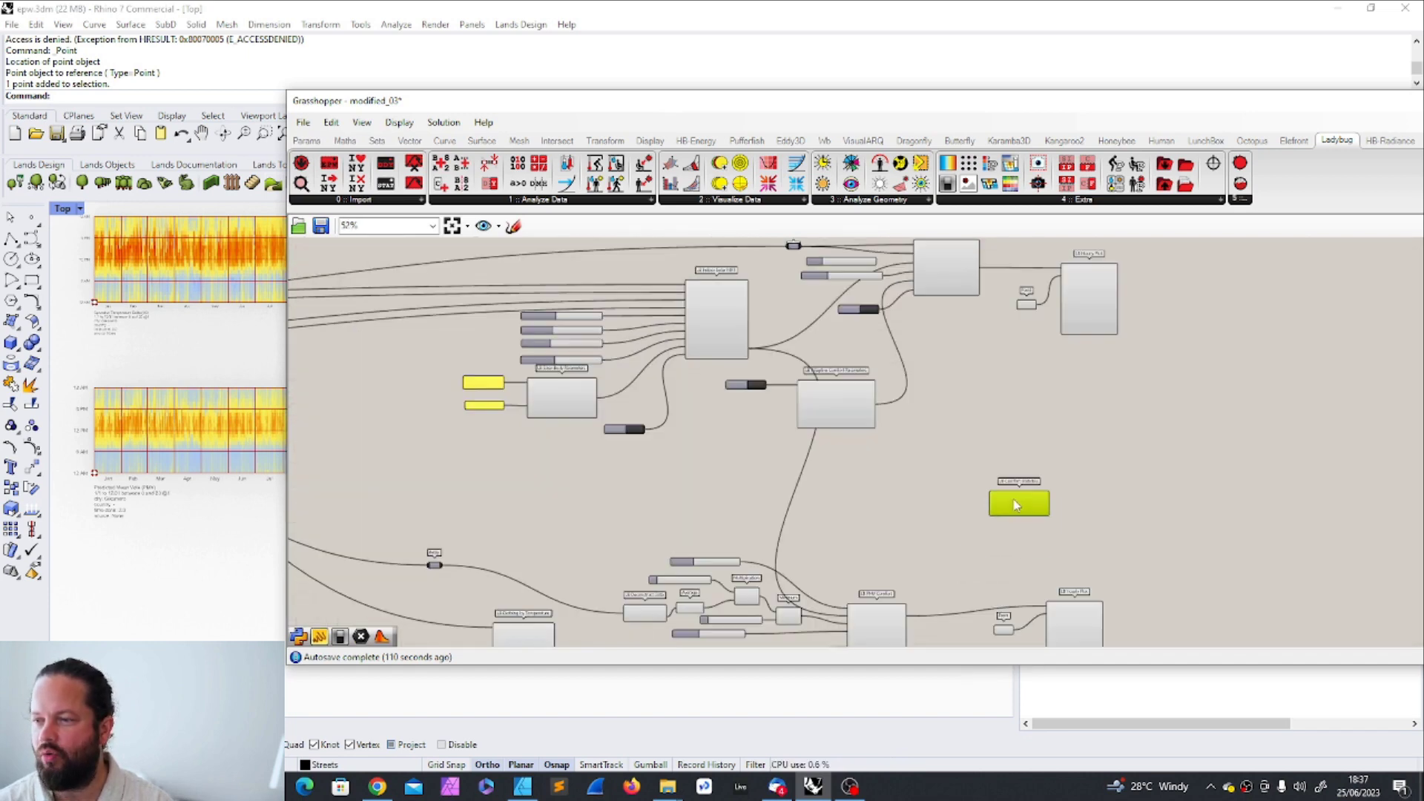
scroll(1004, 481, "down", 3)
scroll(1042, 361, "up", 5)
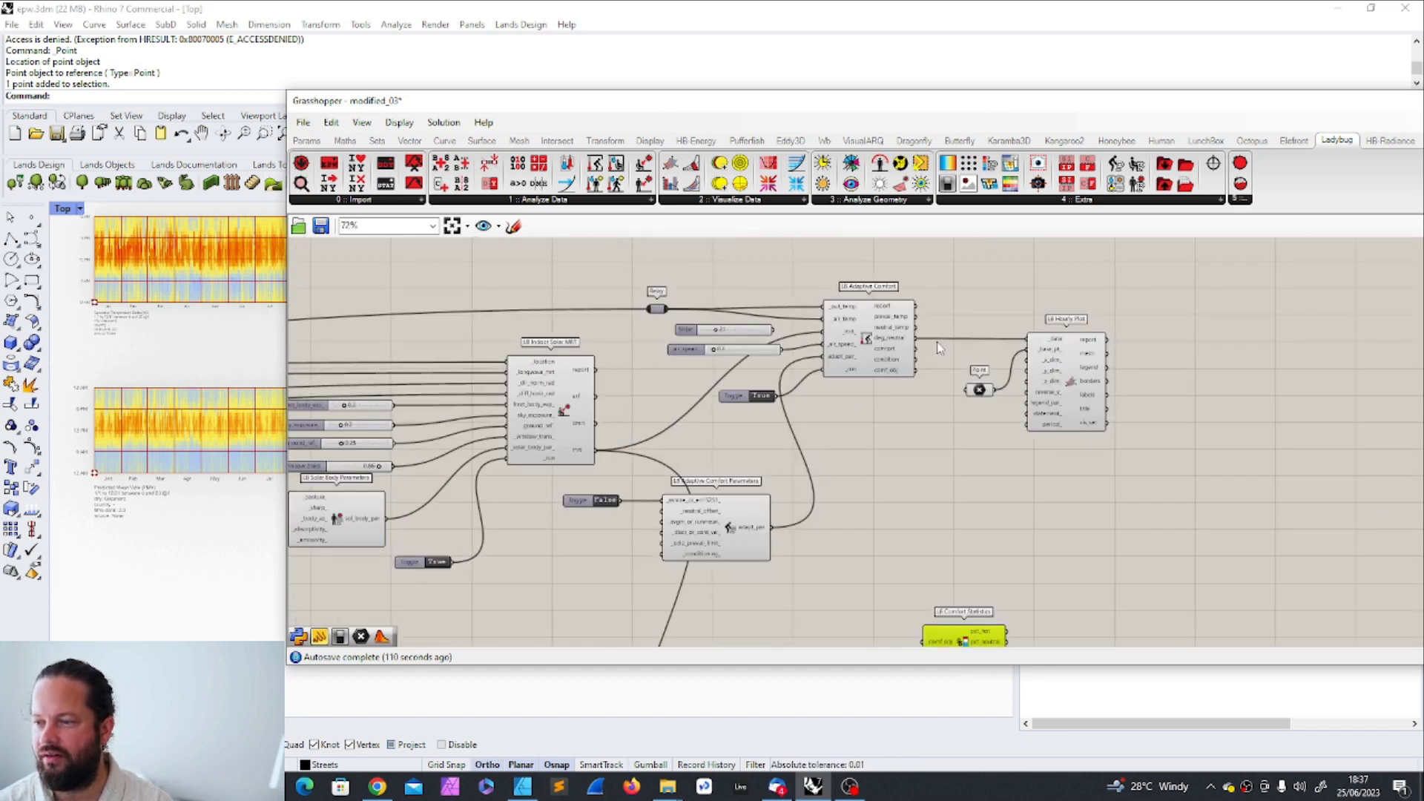
scroll(972, 352, "down", 8)
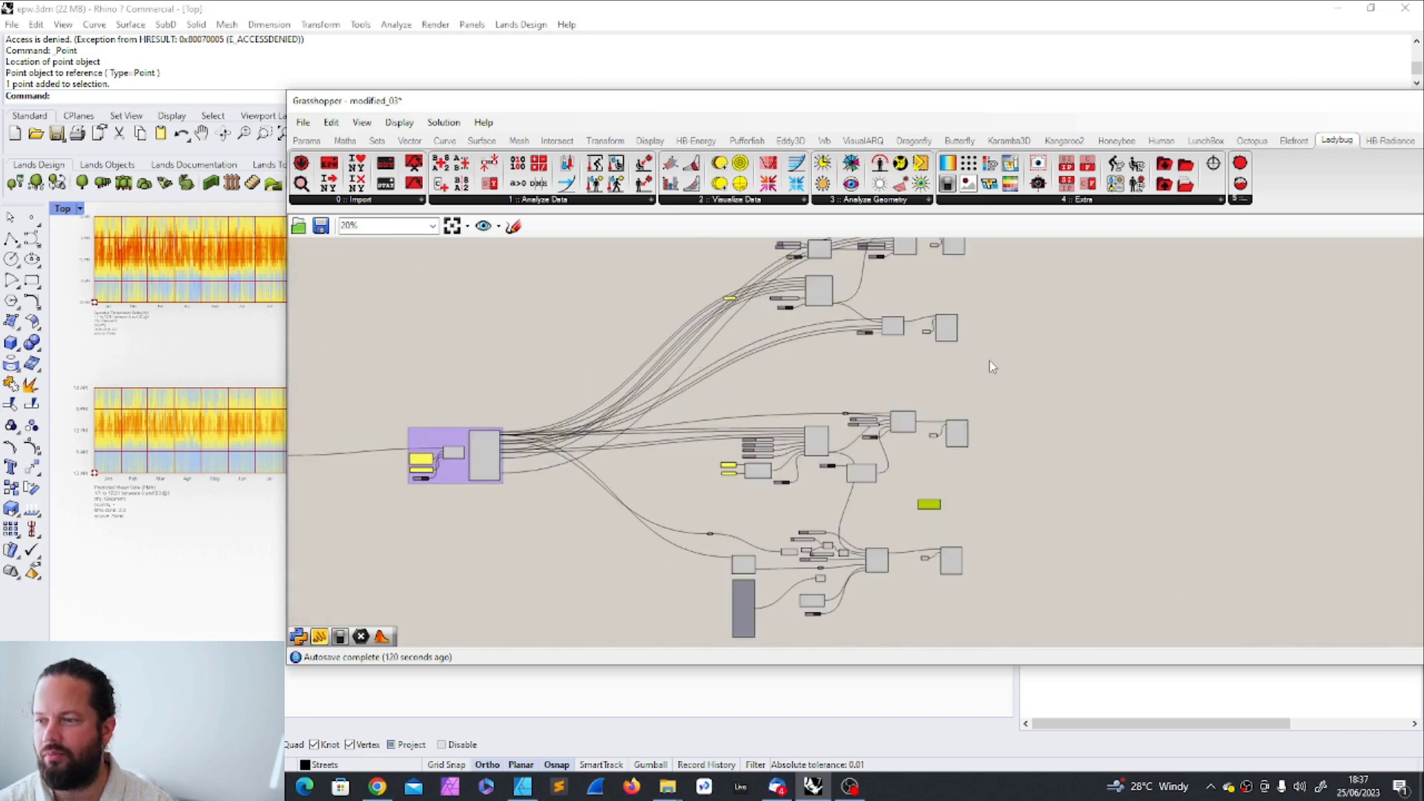
scroll(931, 504, "up", 15)
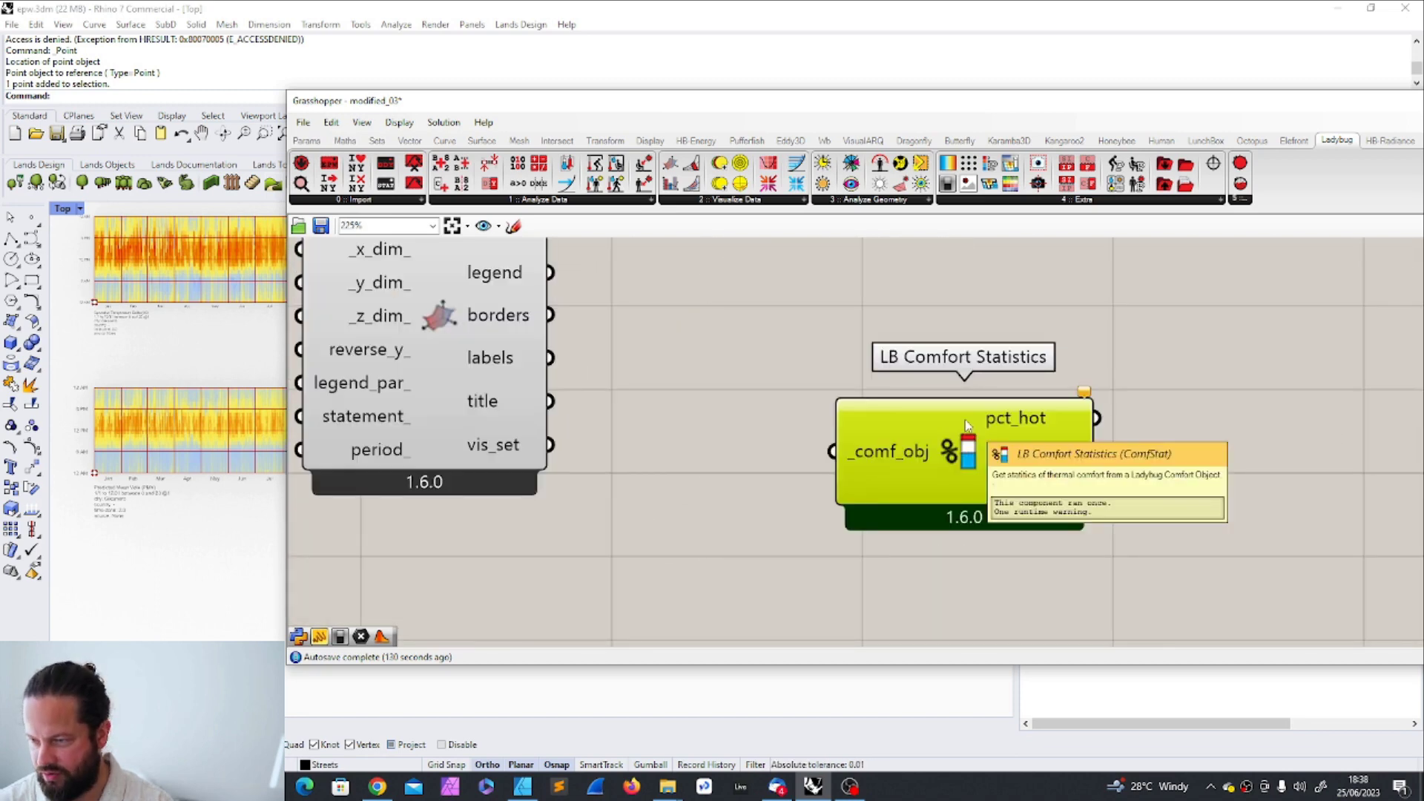
- Position LB Comfort Statistics directly below the LB Hourly Plot fed by LB PET Comfort
scroll(797, 405, "down", 3)
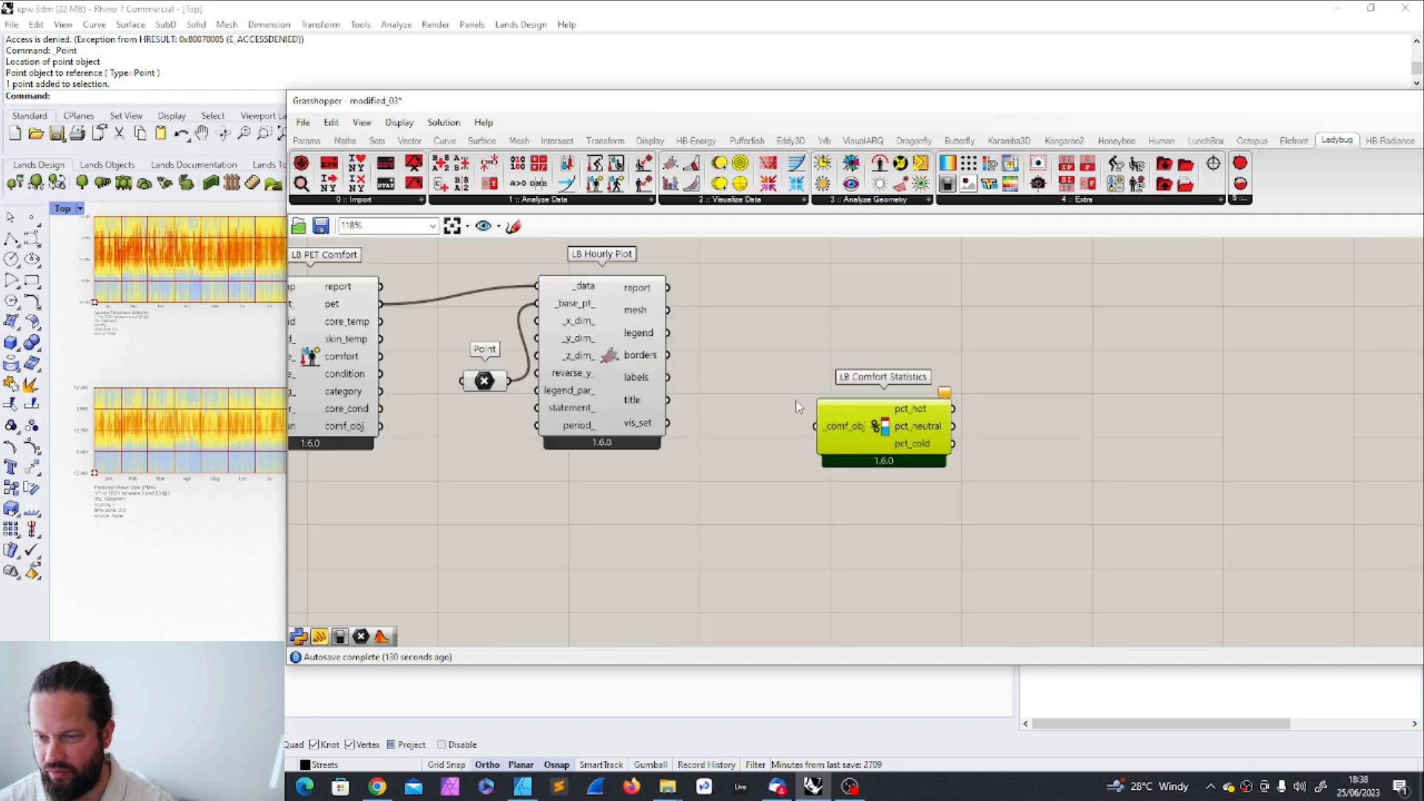
scroll(628, 413, "down", 1)
right_click_drag(629, 412, 699, 411)
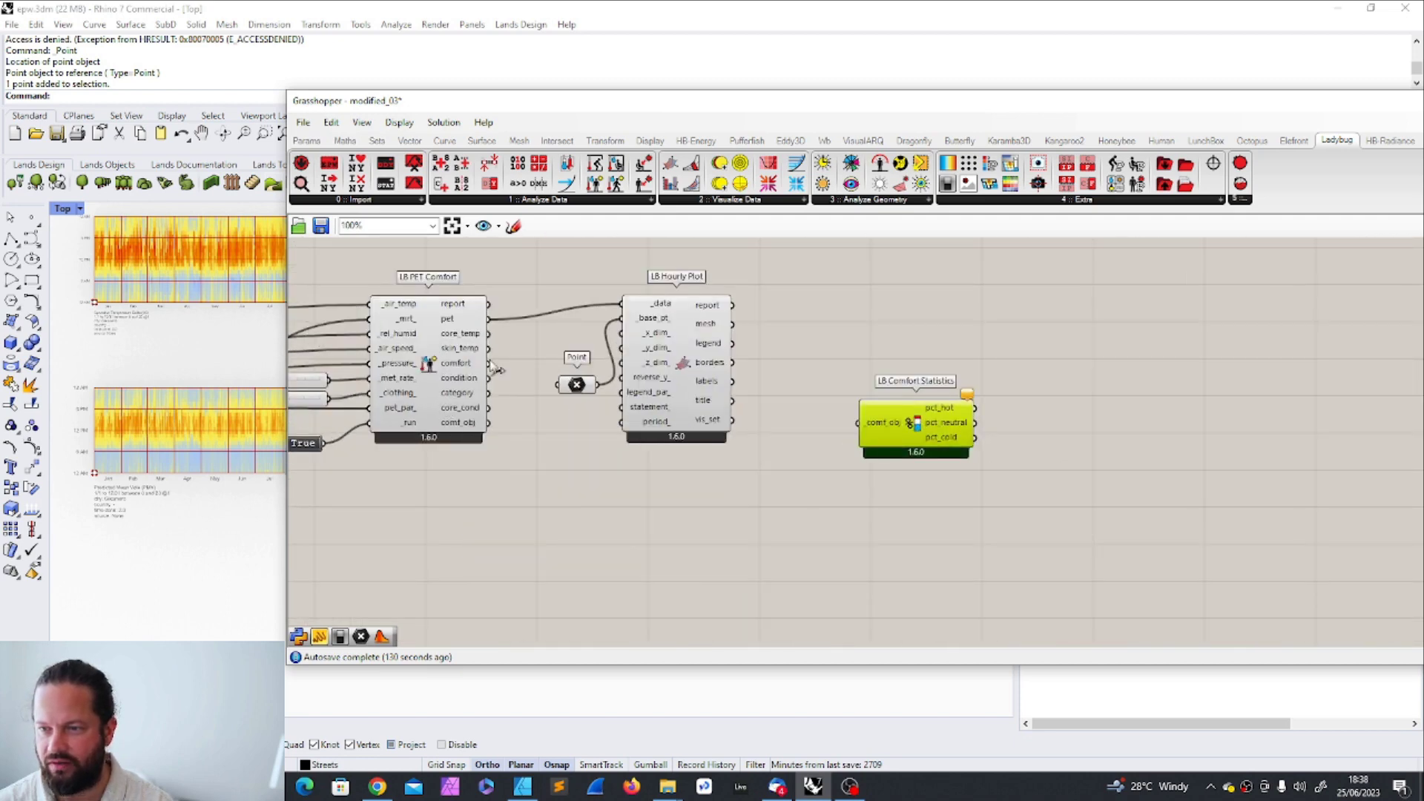
left_click(562, 209)
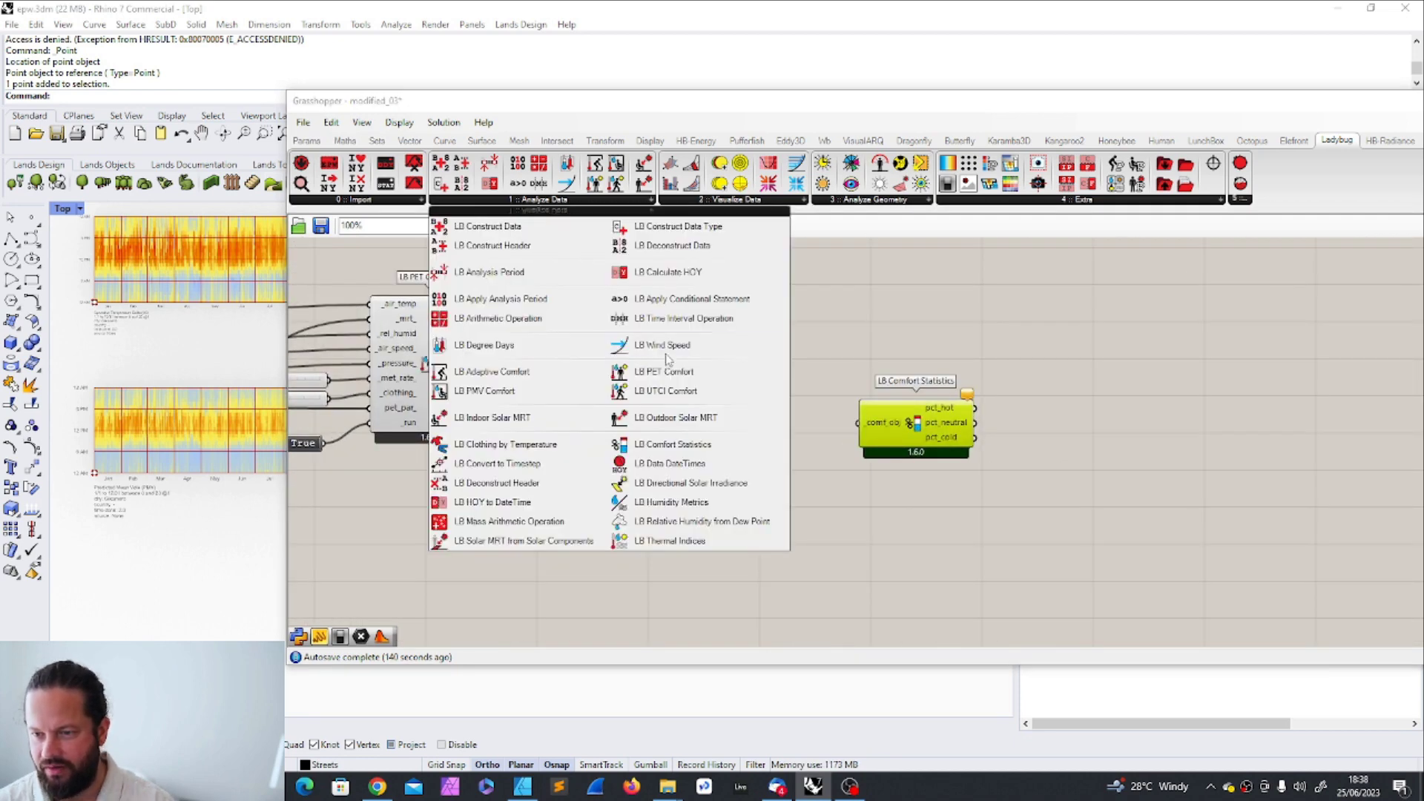
left_click(910, 350)
left_click_drag(895, 424, 713, 522)
scroll(655, 516, "up", 3)
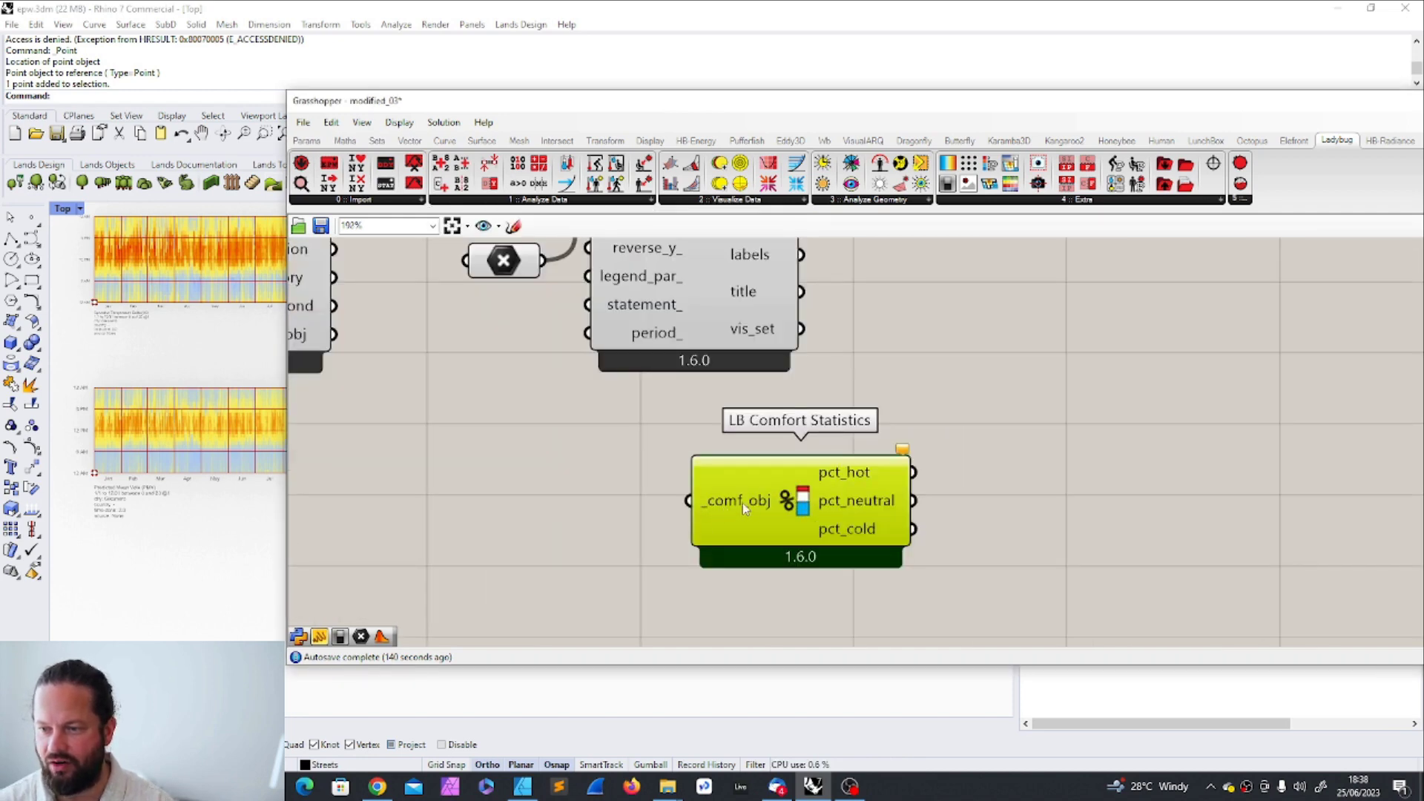
- Connect the comf_obj output of LB PET Comfort to the comf_obj input of LB Comfort Statistics
scroll(757, 506, "down", 2)
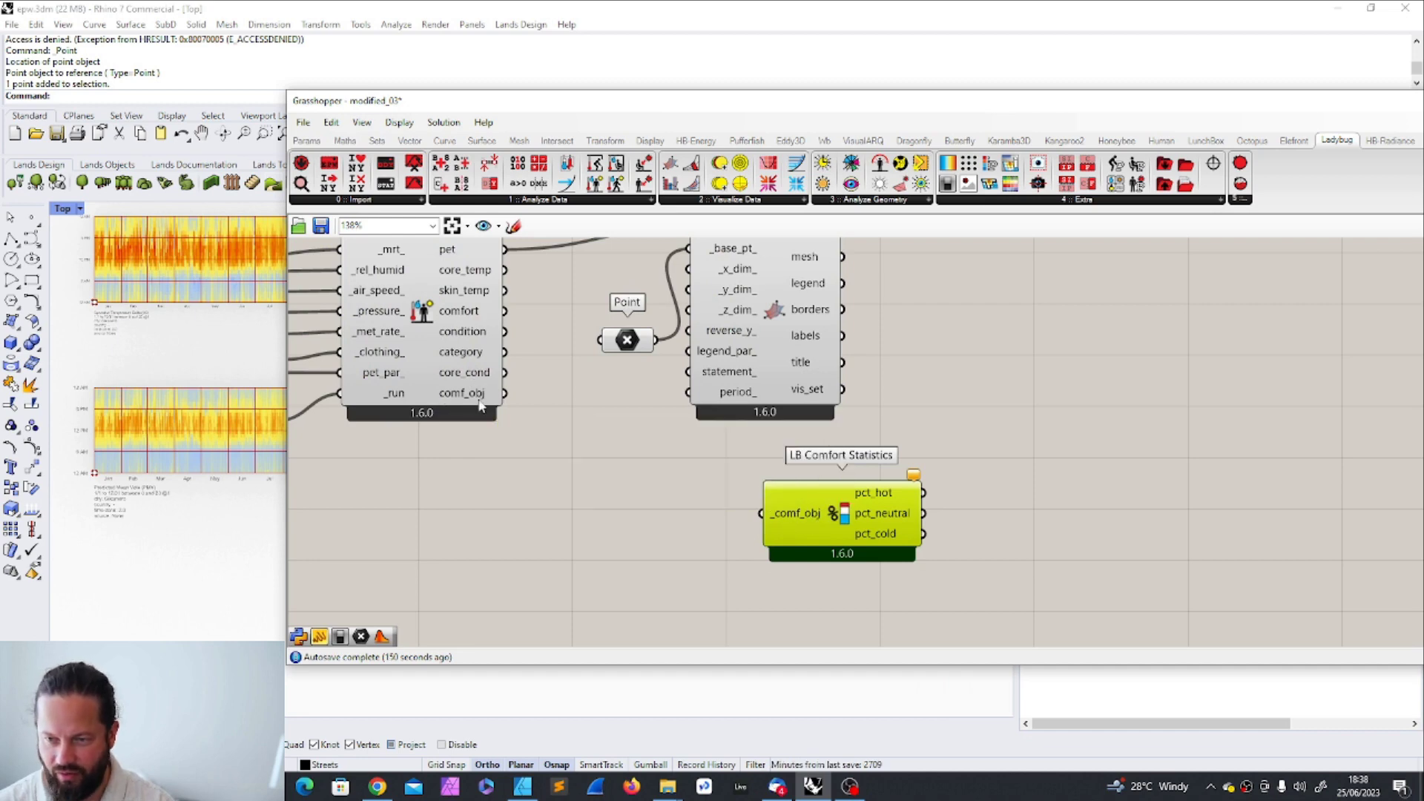
mouse_move(488, 404)
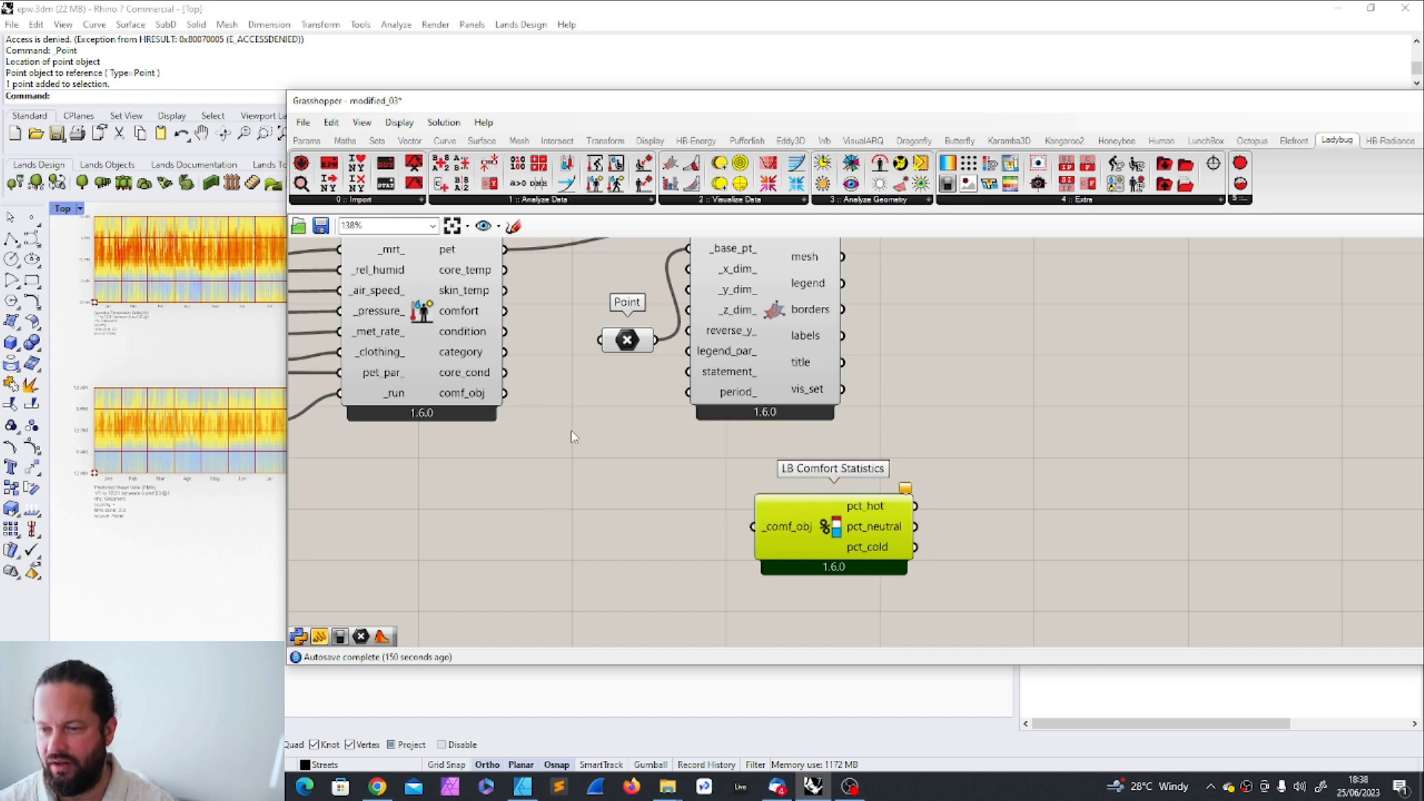
left_click_drag(506, 394, 752, 527)
scroll(755, 474, "down", 5)
scroll(629, 464, "up", 3)
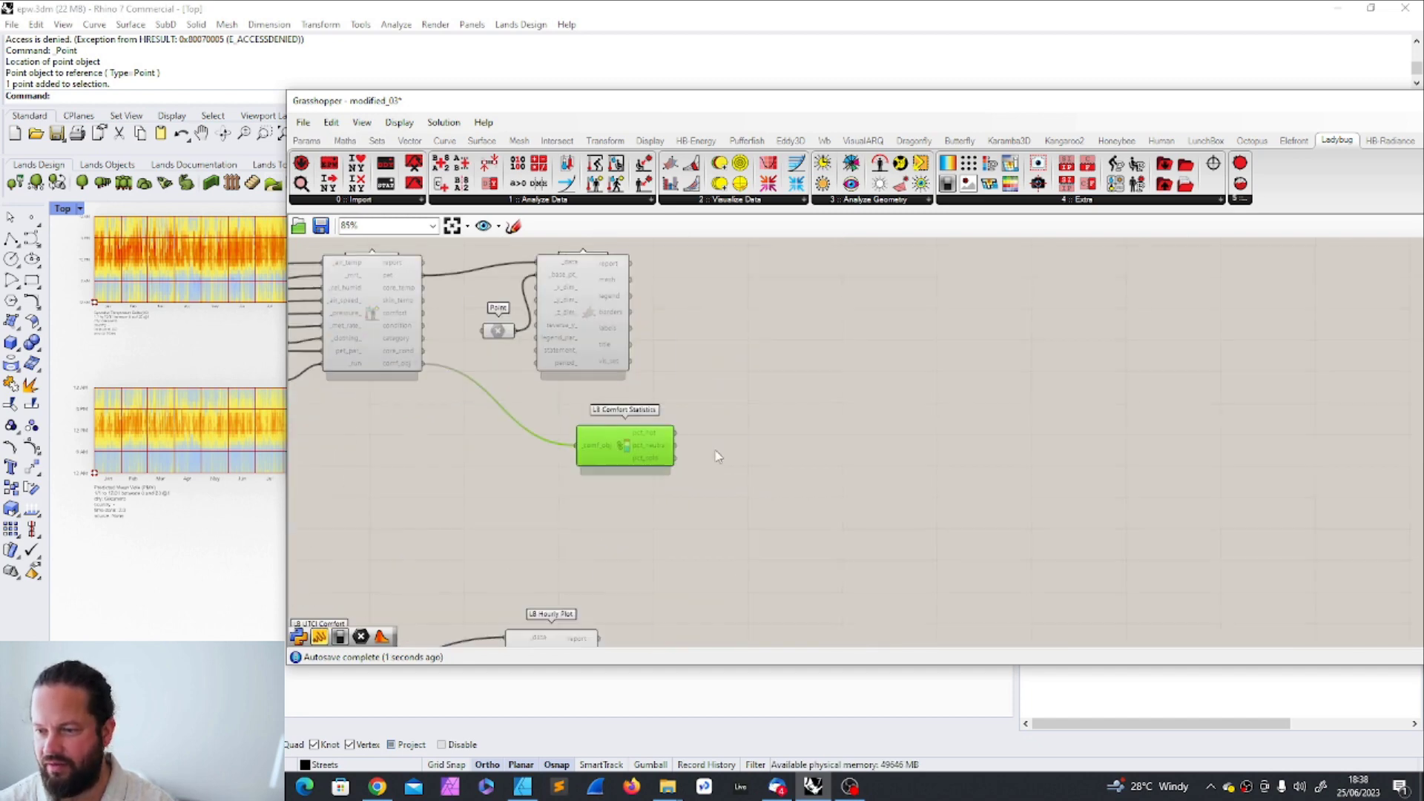
- Reposition LB Comfort Statistics slightly and inspect its percentage outputs, including pct_cold
scroll(629, 463, "up", 4)
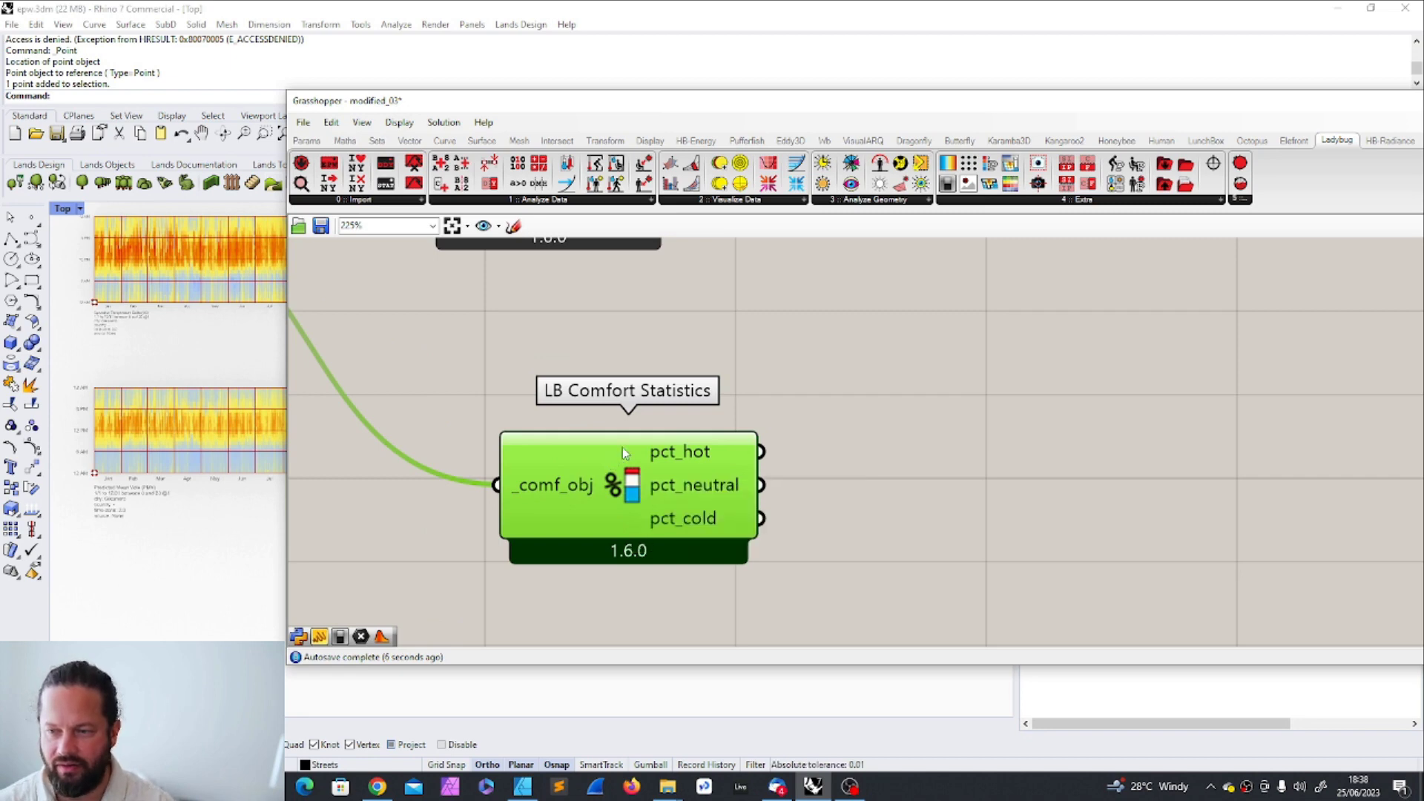
left_click_drag(610, 457, 549, 409)
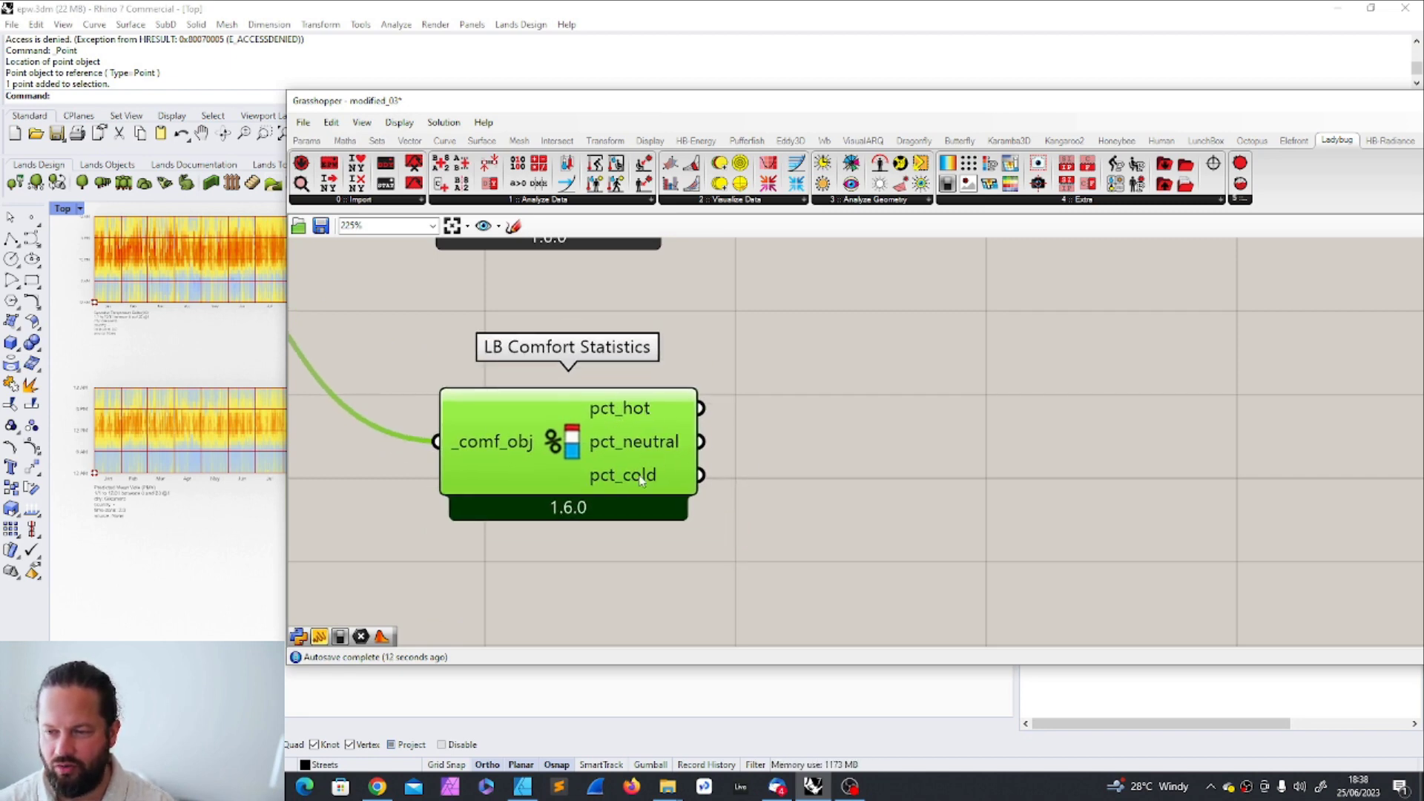
mouse_move(691, 485)
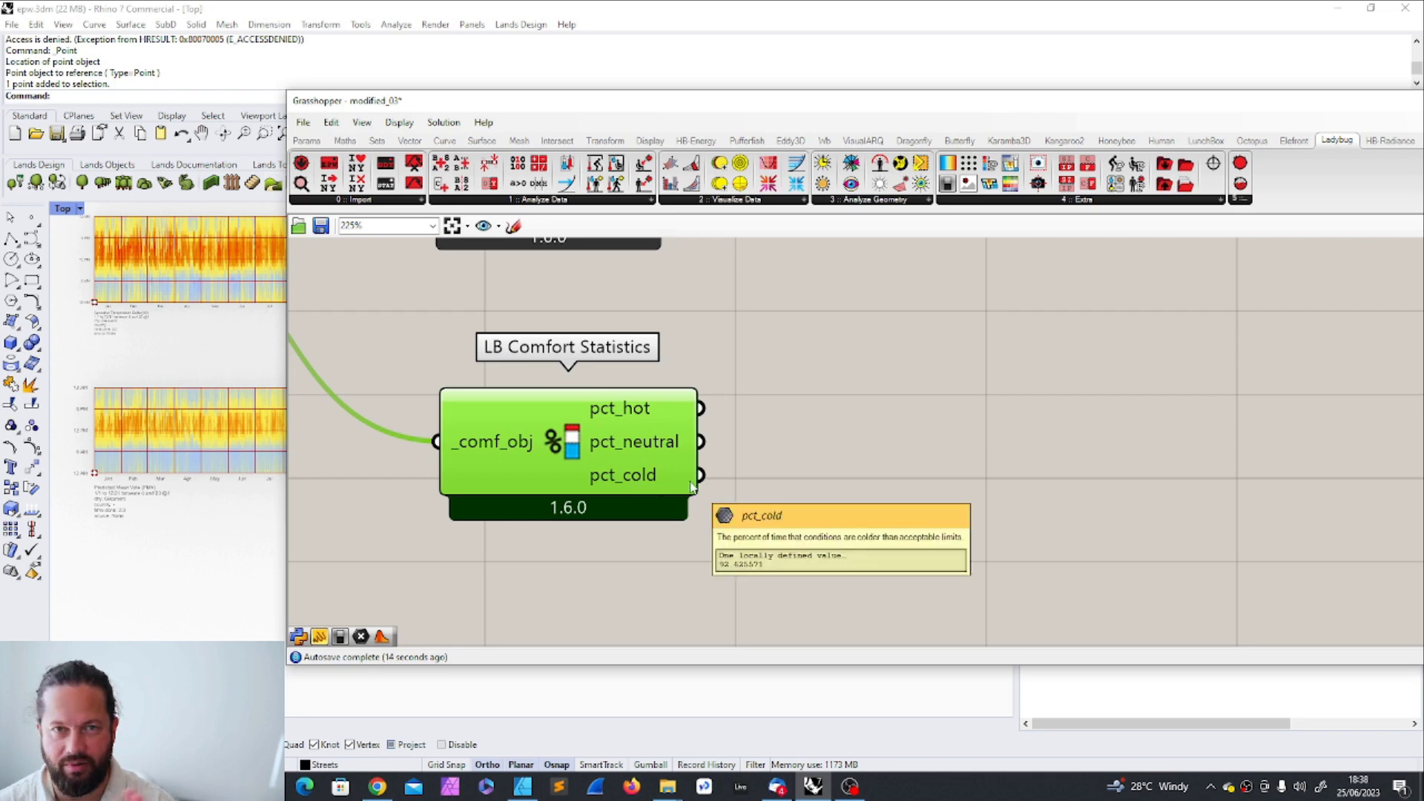
- Add a panel beside LB Comfort Statistics and connect the pct_hot, pct_neutral and pct_cold outputs to it
double_click(1088, 406)
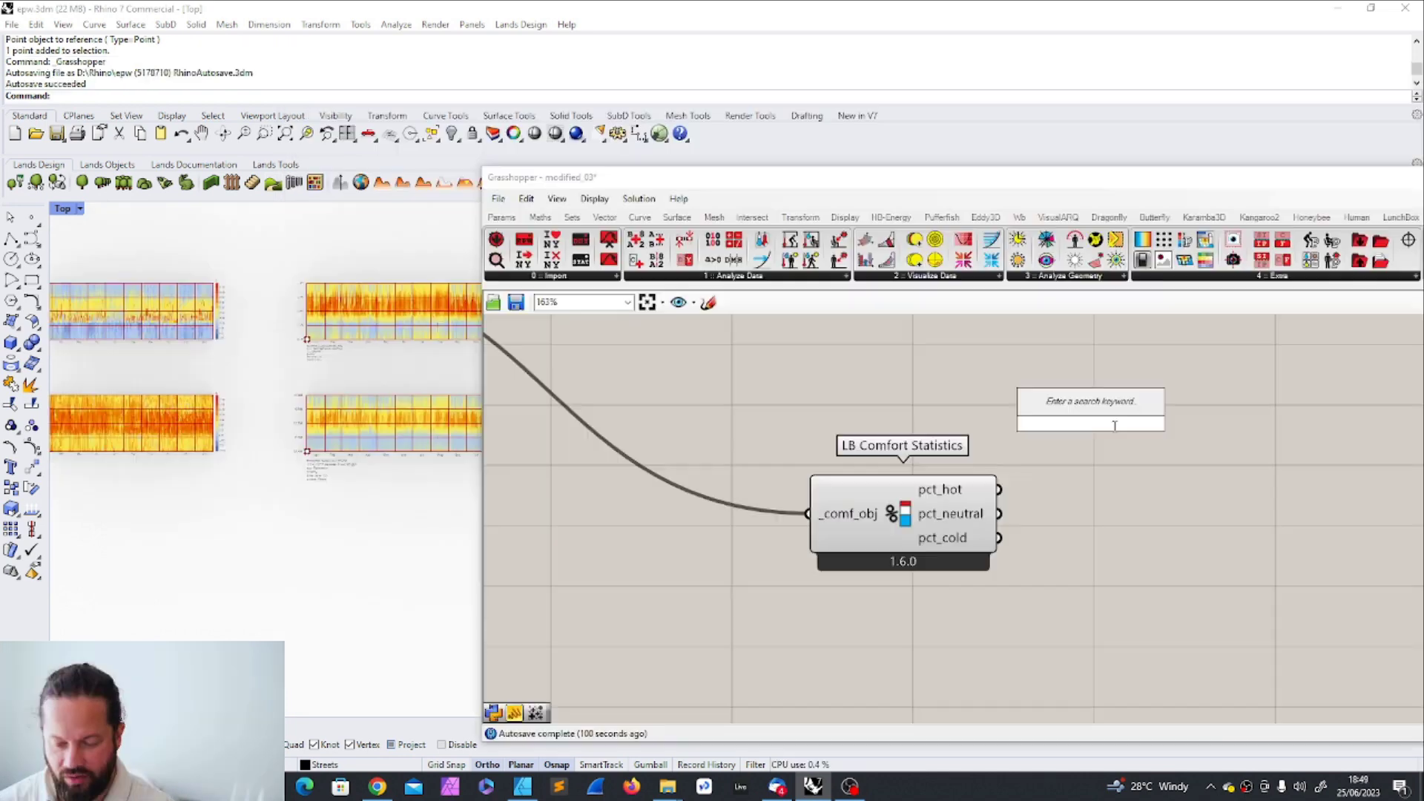
type("label")
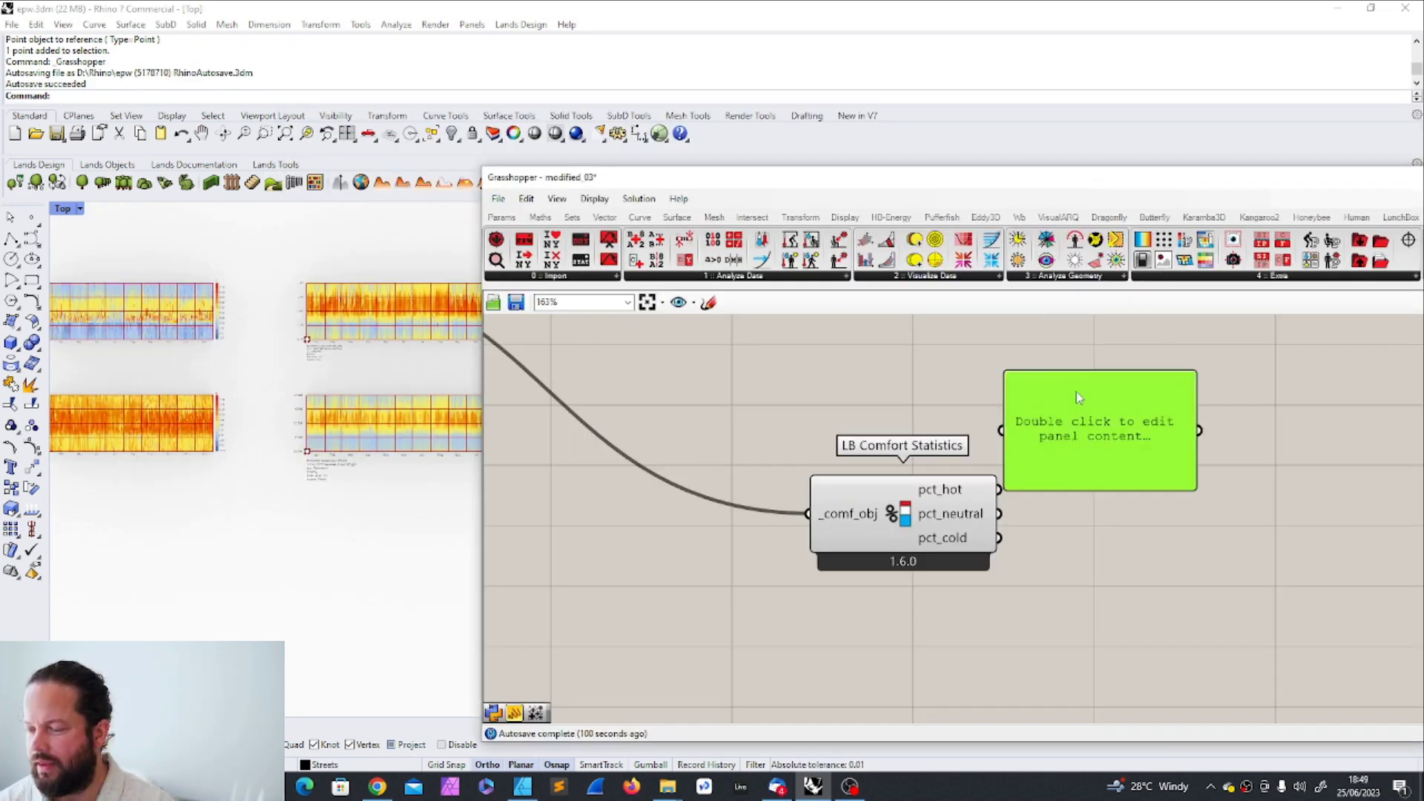
left_click_drag(1075, 392, 1184, 421)
left_click_drag(1001, 491, 1098, 460)
left_click_drag(1001, 516, 1107, 468, "shift")
left_click(980, 562)
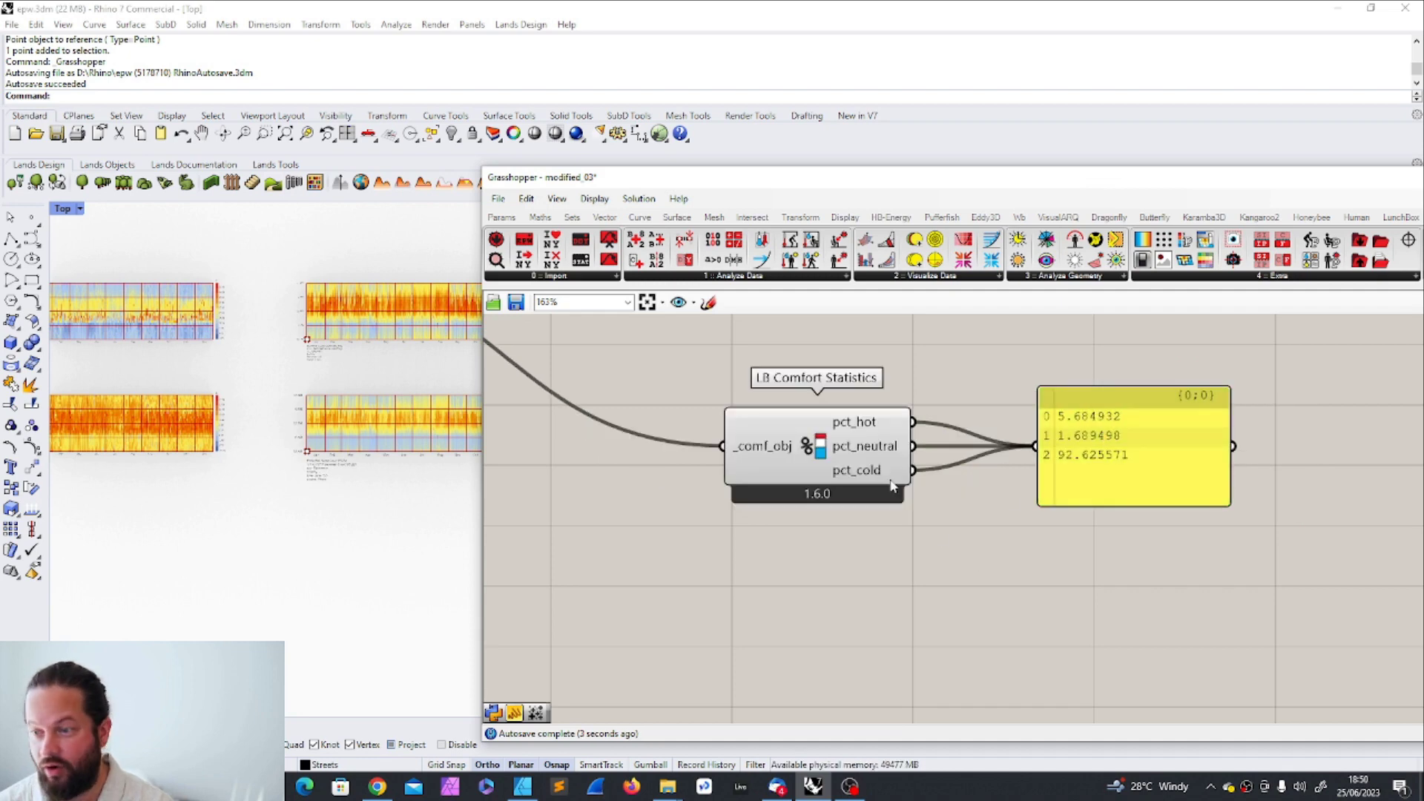
scroll(892, 485, "down", 4)
scroll(673, 433, "up", 3)
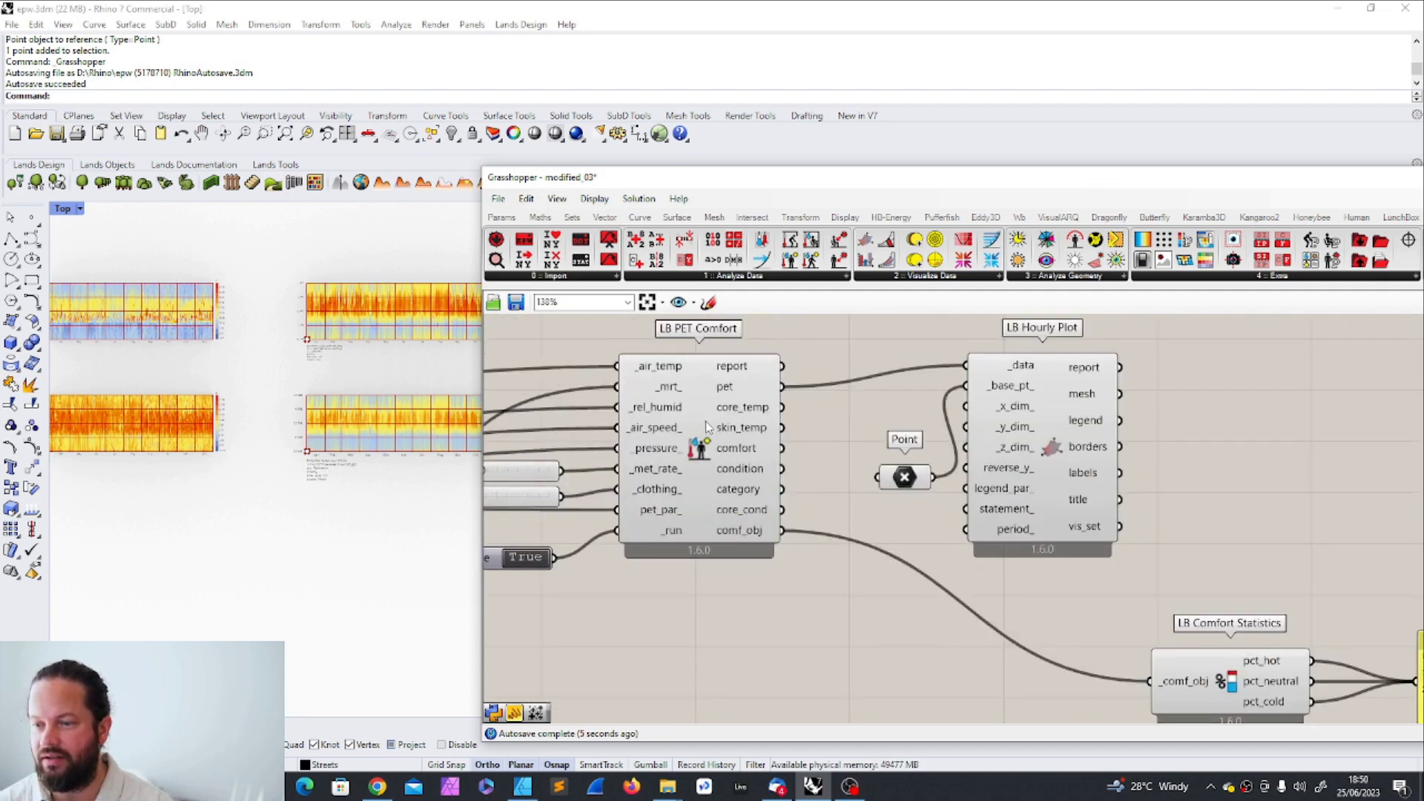
- Check the PET comfort percentages, and duplicate LB Comfort Statistics with its panel directly below the original pair
left_click(708, 428)
scroll(348, 454, "down", 3)
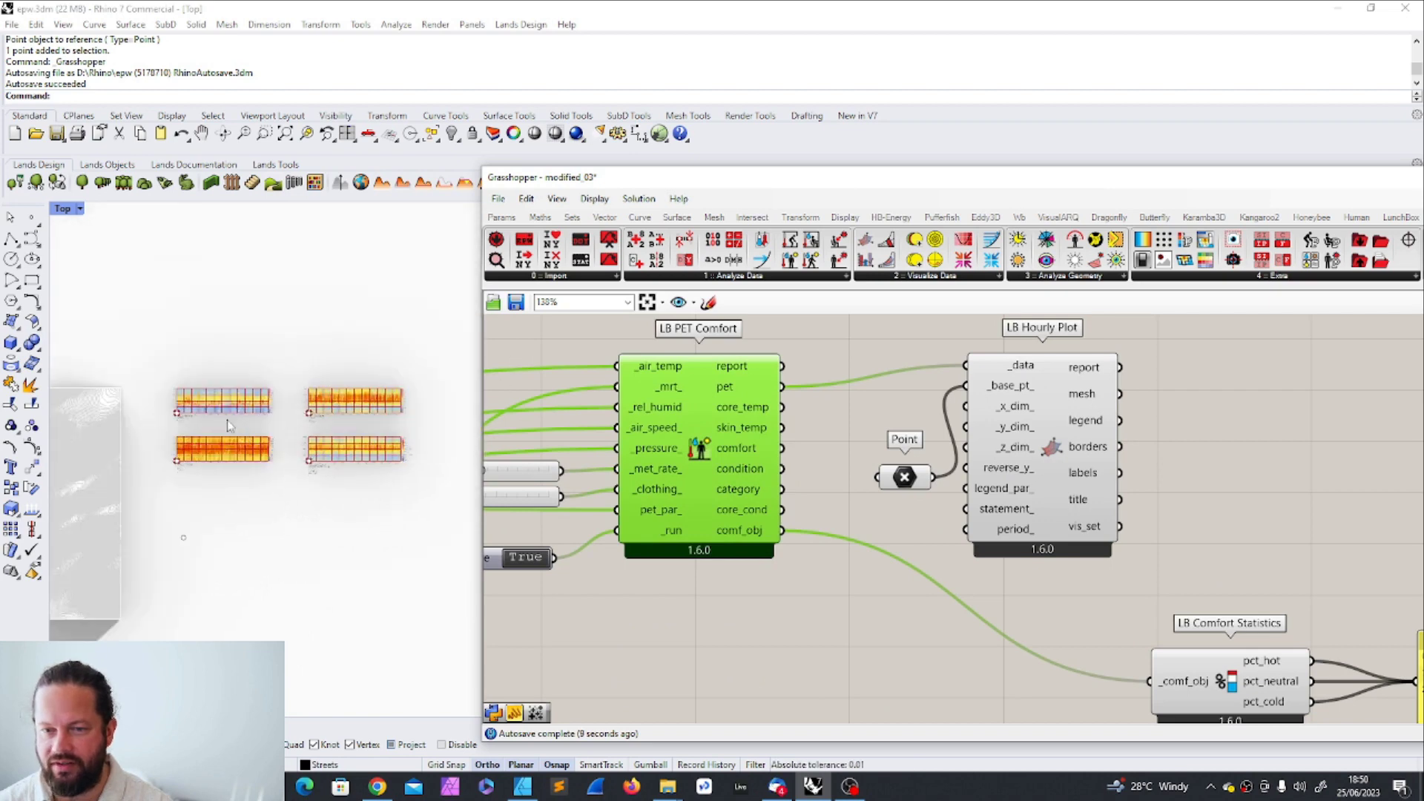
scroll(223, 400, "up", 3)
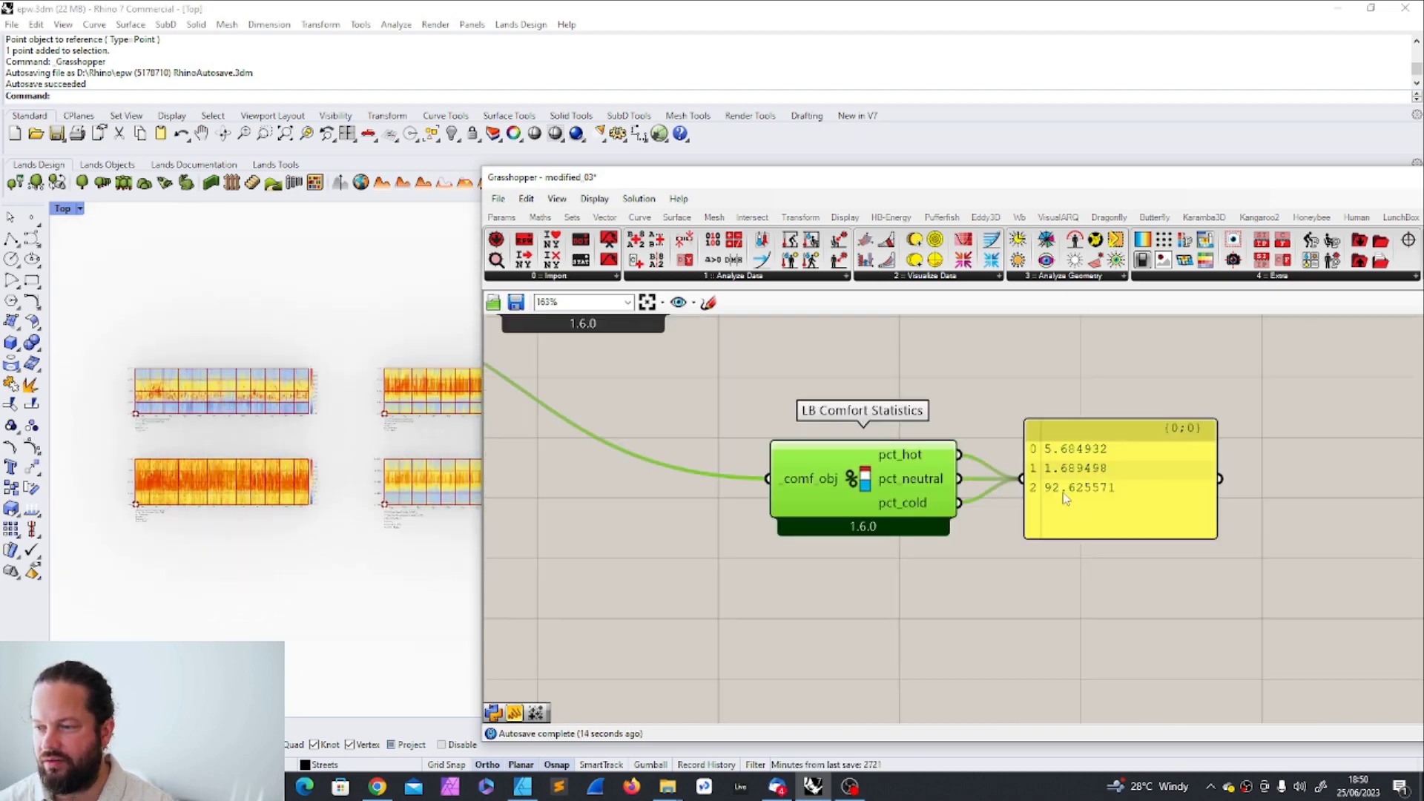
scroll(927, 475, "down", 3)
left_click_drag(830, 414, 994, 533)
key("ctrl+c")
key("ctrl+v")
left_click_drag(896, 505, 928, 602)
scroll(891, 454, "down", 3)
scroll(914, 527, "up", 4)
left_click_drag(879, 520, 846, 497)
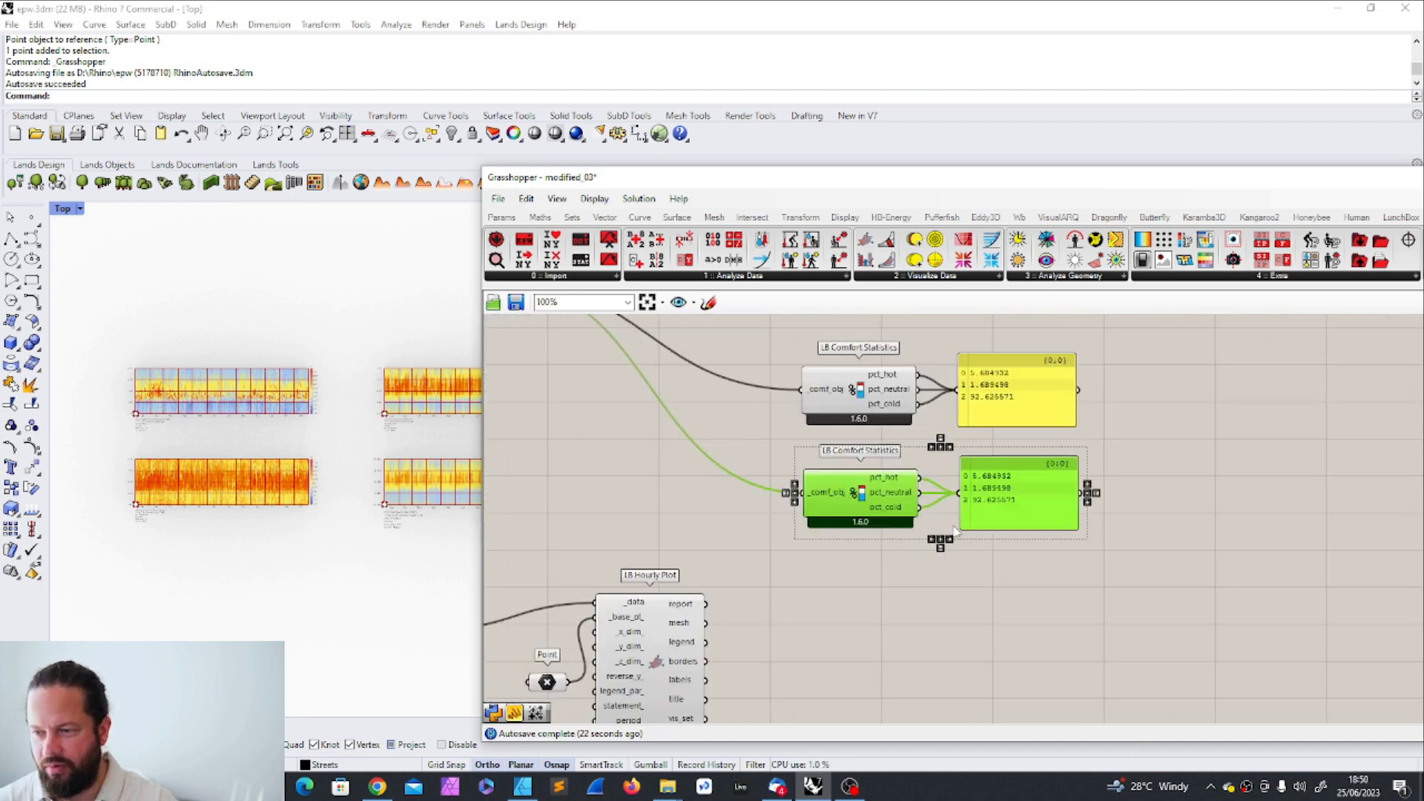
- Connect the comf_obj output of LB UTCI Comfort to the duplicated LB Comfort Statistics and read its percentages
left_click(776, 575)
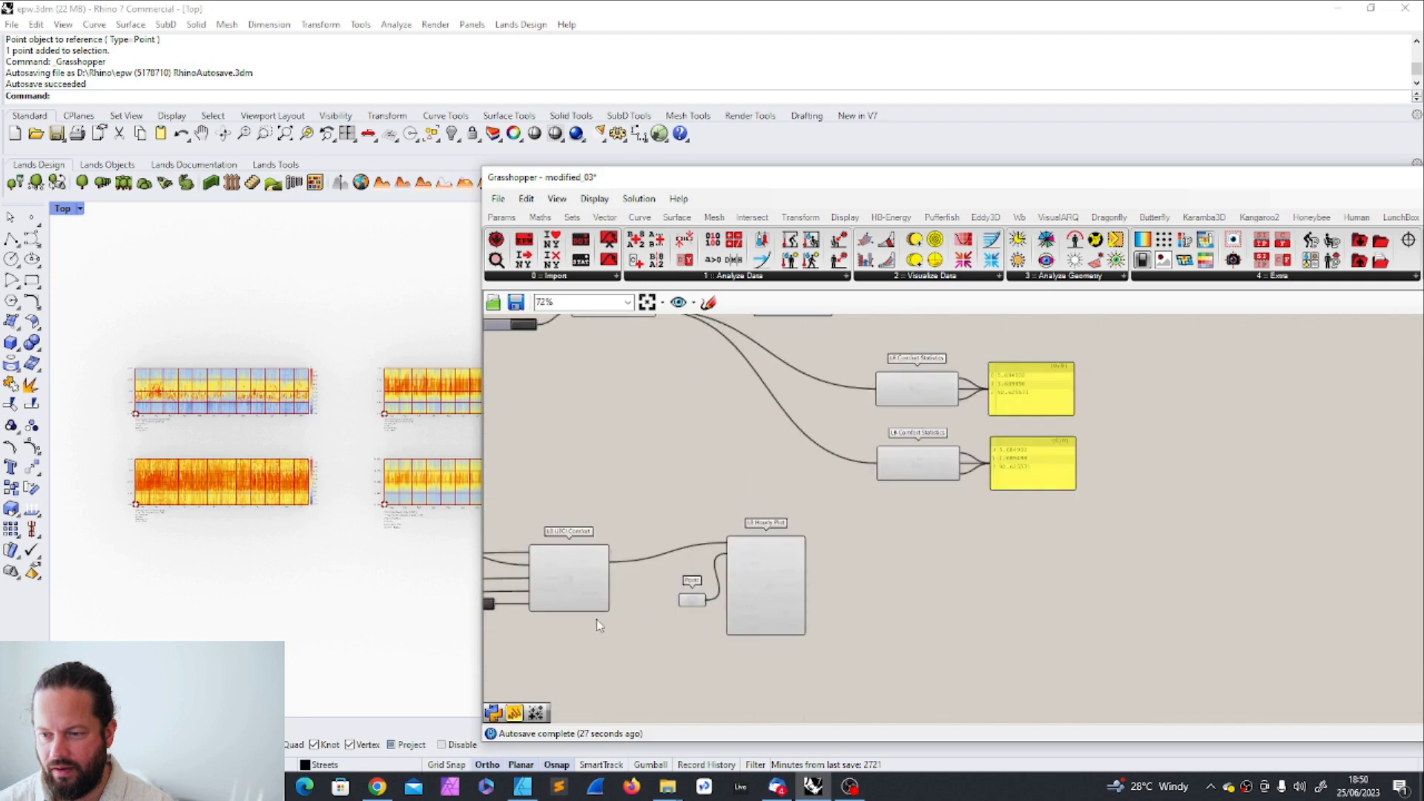
scroll(596, 620, "up", 1)
left_click_drag(613, 601, 927, 438)
scroll(1100, 431, "up", 4)
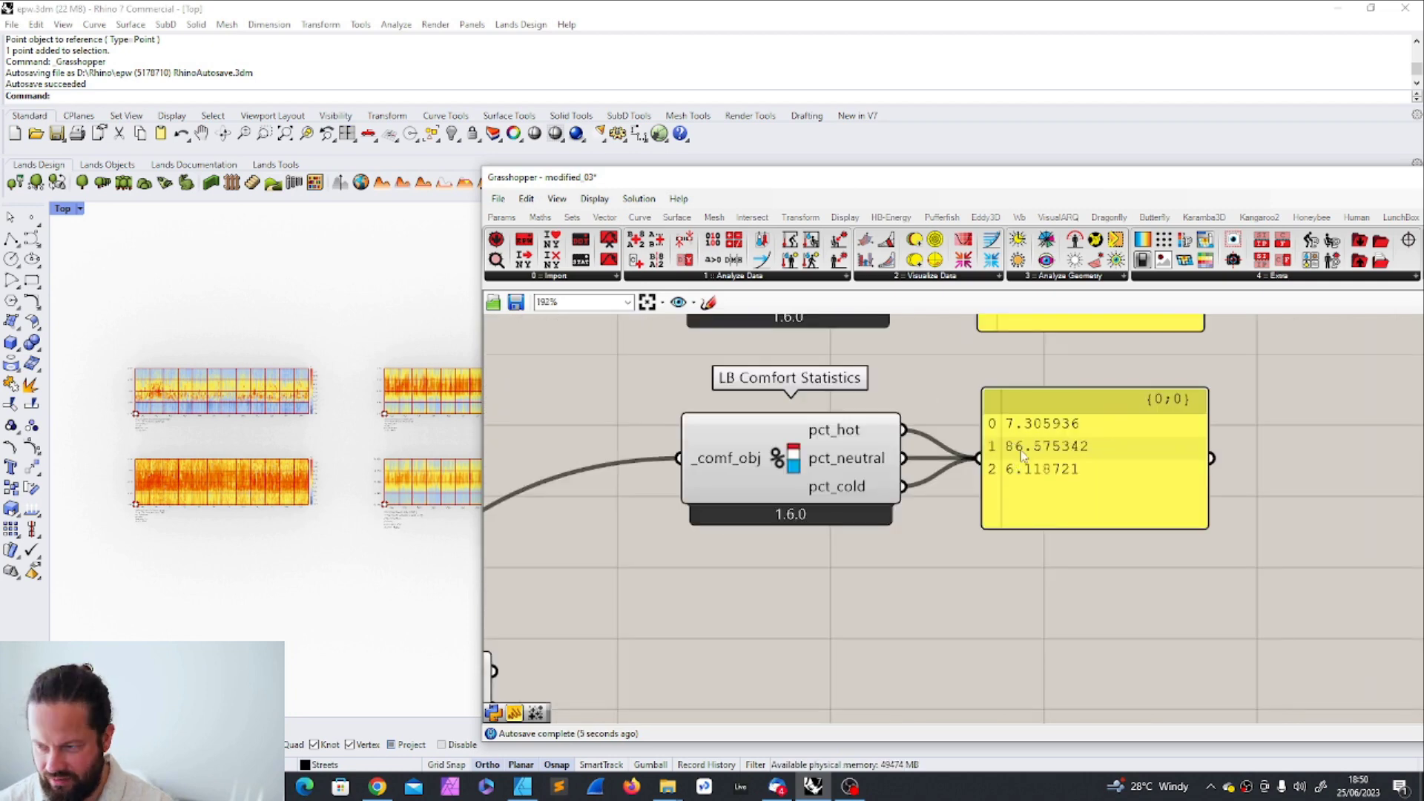
scroll(1036, 443, "down", 4)
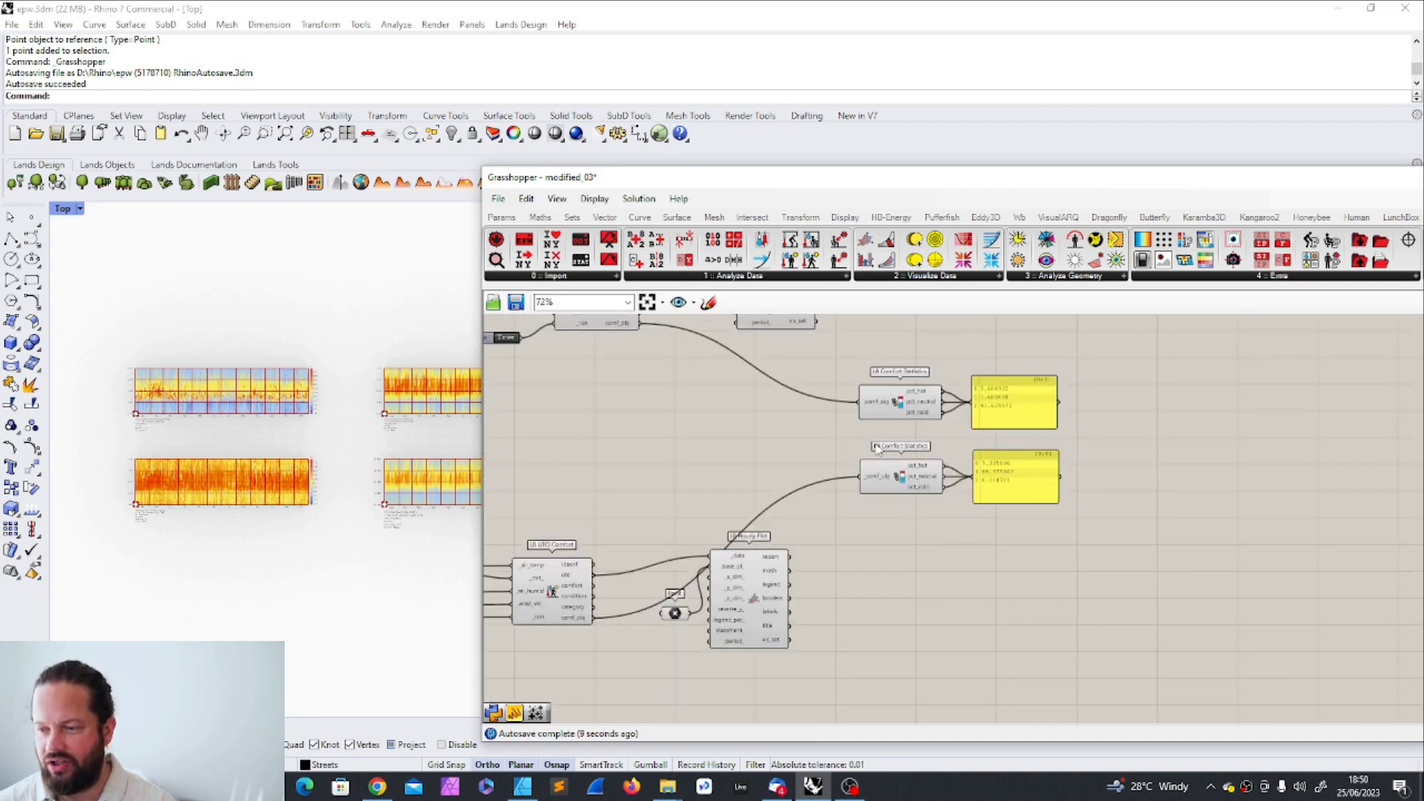
- Align the two LB Comfort Statistics components and their panels, and move both pairs farther away from the hourly plots
left_click_drag(843, 435, 1075, 519)
mouse_move(908, 485)
left_mouse_down()
mouse_move(918, 553)
mouse_move(909, 481)
left_mouse_up()
left_click(955, 491)
scroll(933, 475, "up", 2)
scroll(932, 474, "down", 2)
left_click_drag(821, 358, 1103, 559)
left_click_drag(890, 425, 1036, 448)
left_click(1049, 469)
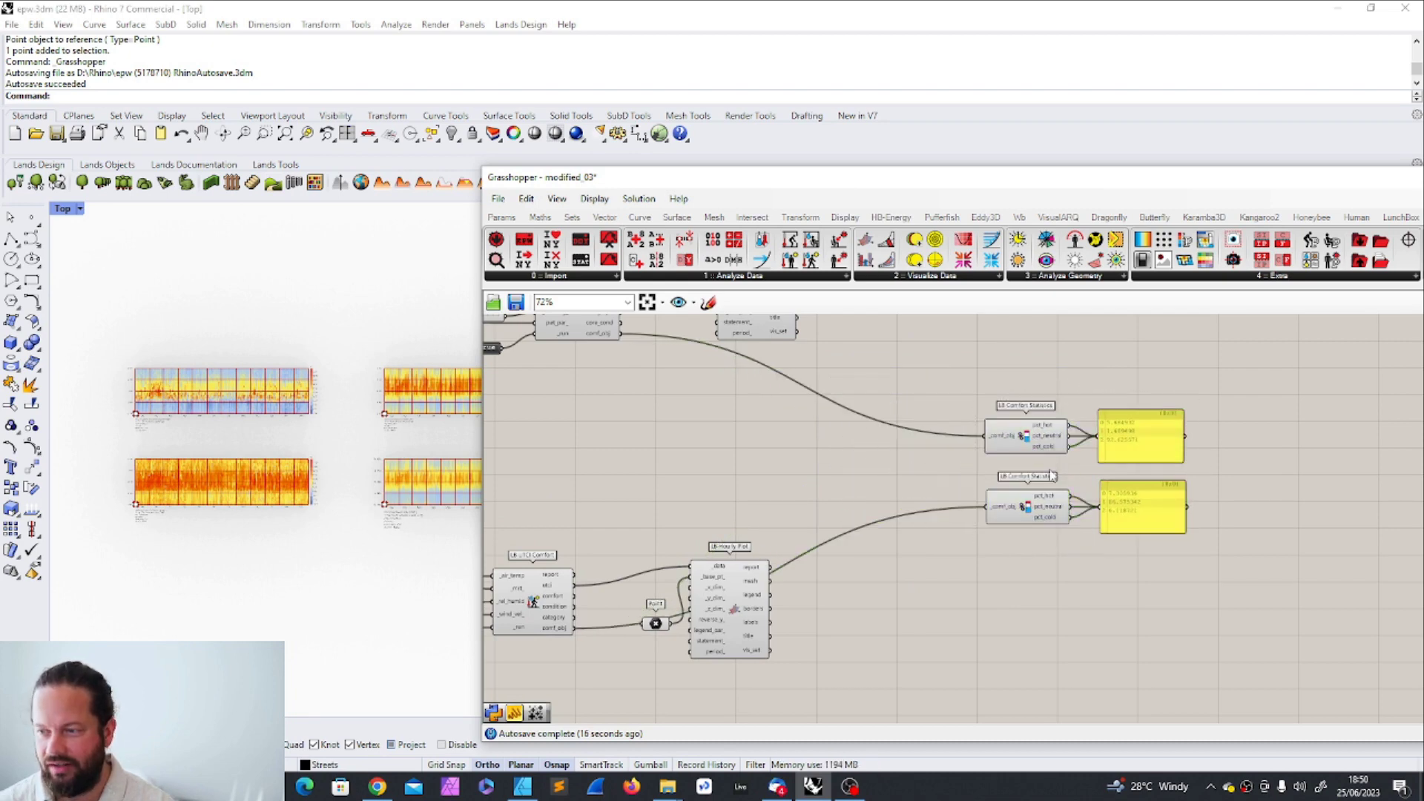
left_click_drag(958, 381, 1208, 595)
- Check the met_rate and clothing sliders feeding LB PET Comfort, and reposition the clothing slider and the run toggle
scroll(1208, 595, "down", 4)
scroll(875, 438, "up", 7)
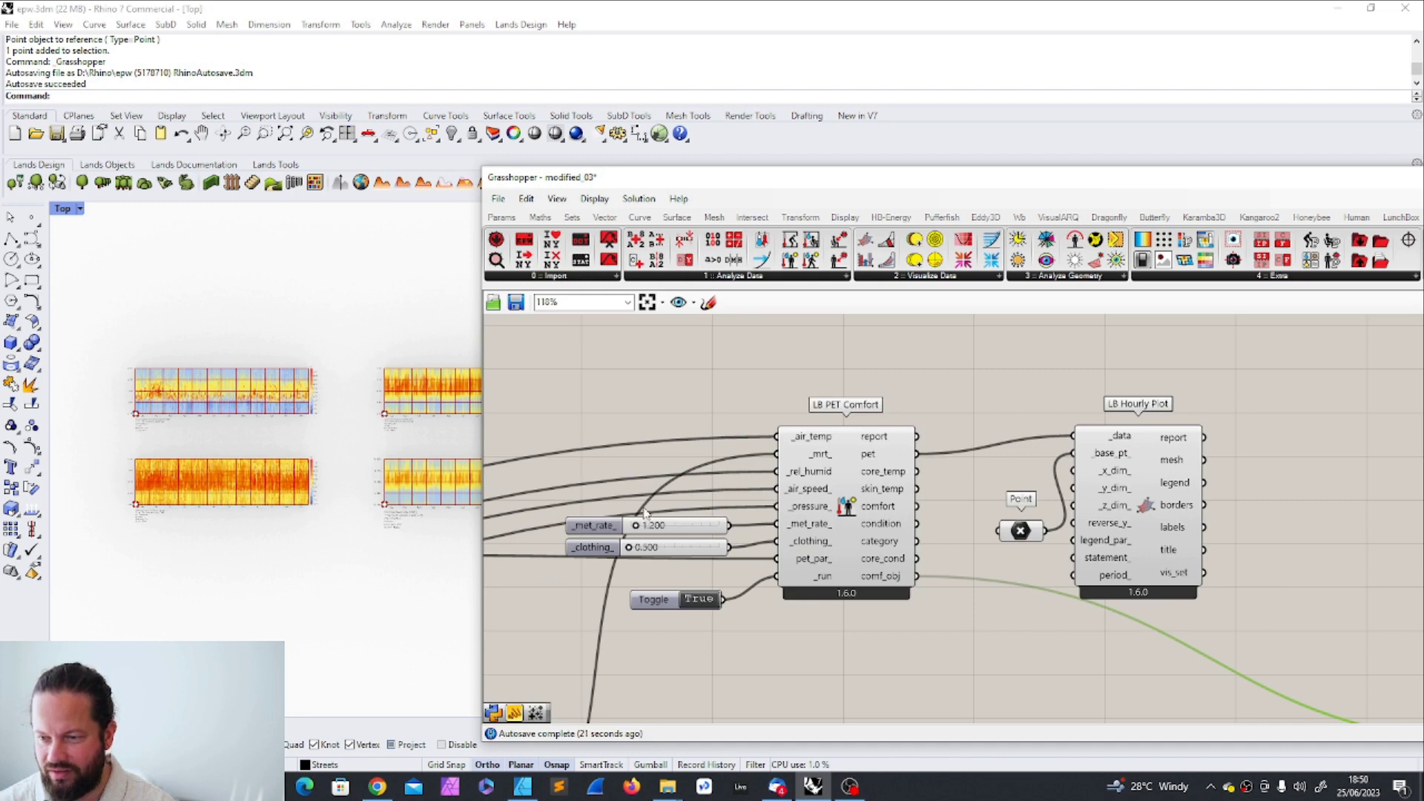
left_click_drag(597, 533, 593, 531)
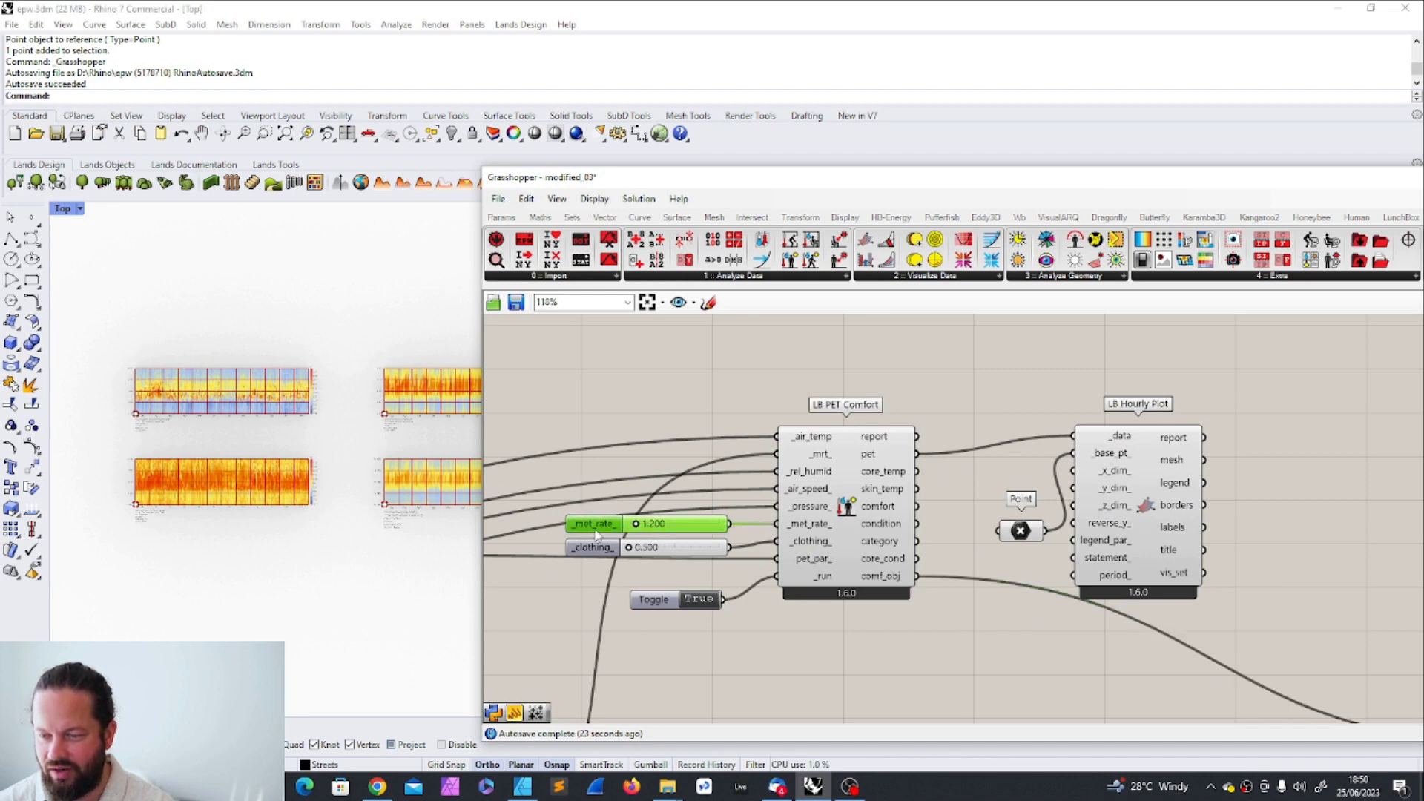
left_click(591, 548)
left_click(669, 601)
left_click_drag(669, 601, 660, 602)
left_click_drag(620, 555, 622, 570)
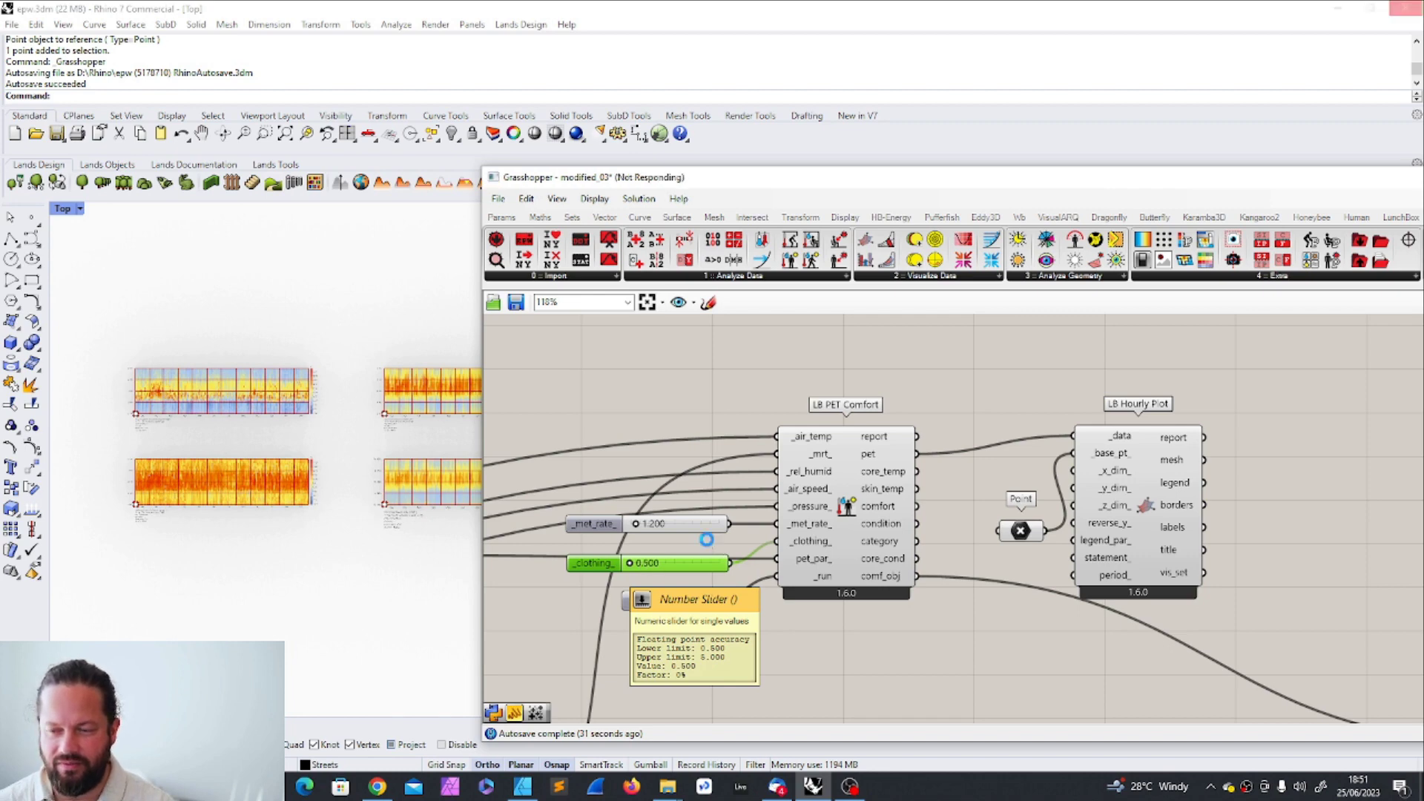
- Replace the clothing slider of LB PET Comfort with the clo output of LB Clothing by Temperature, routed through a relay
scroll(706, 540, "down", 10)
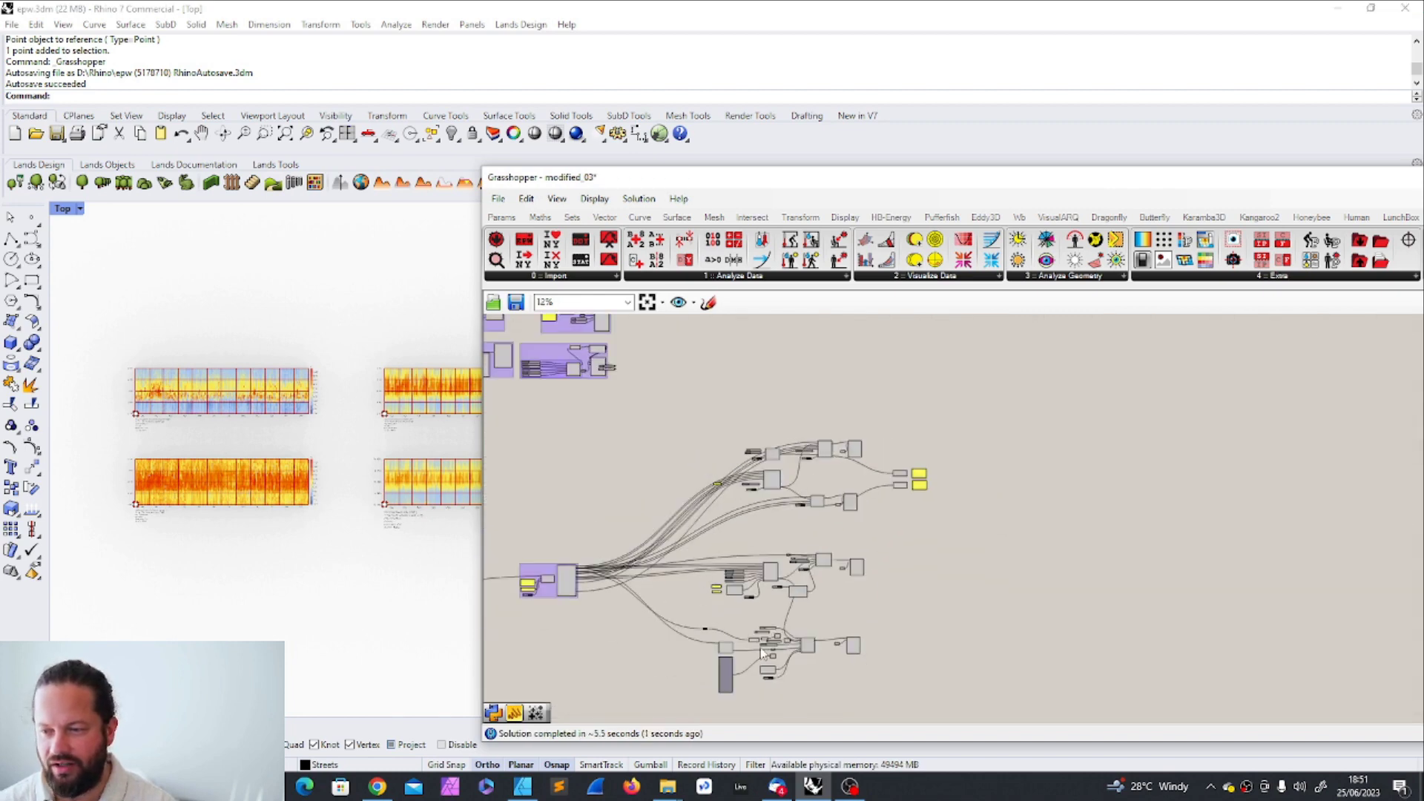
scroll(767, 662, "up", 5)
left_click(683, 593)
scroll(705, 585, "up", 3)
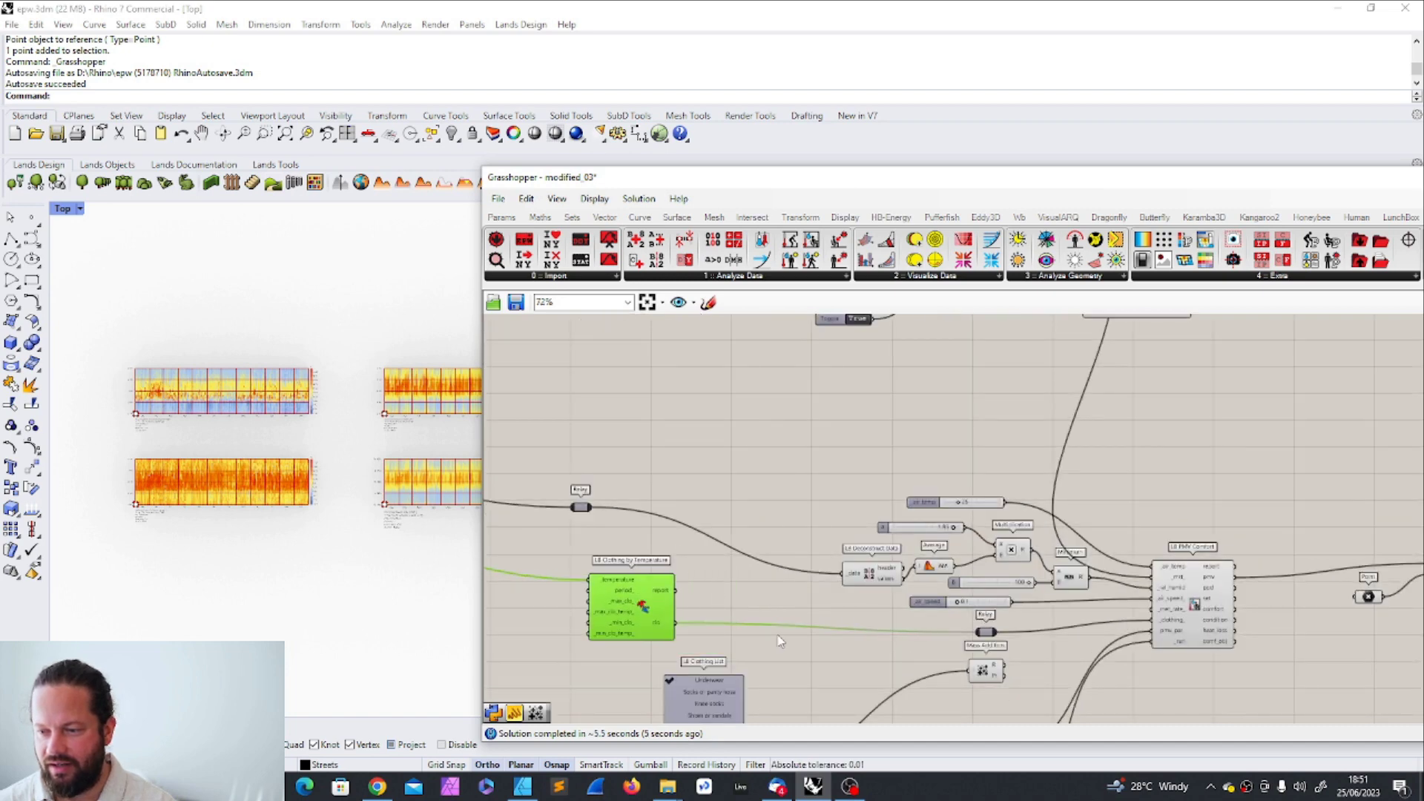
scroll(779, 642, "down", 6)
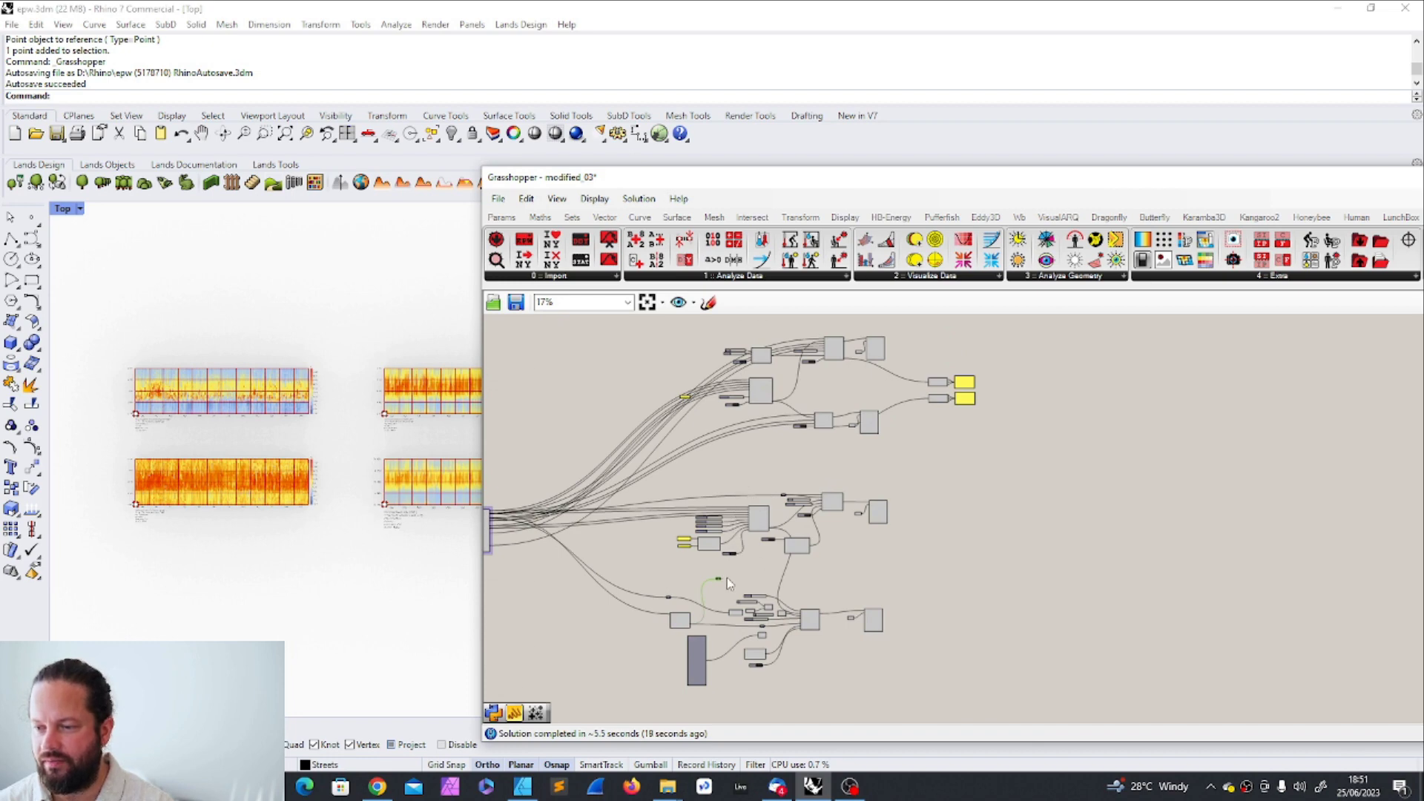
scroll(727, 577, "up", 8)
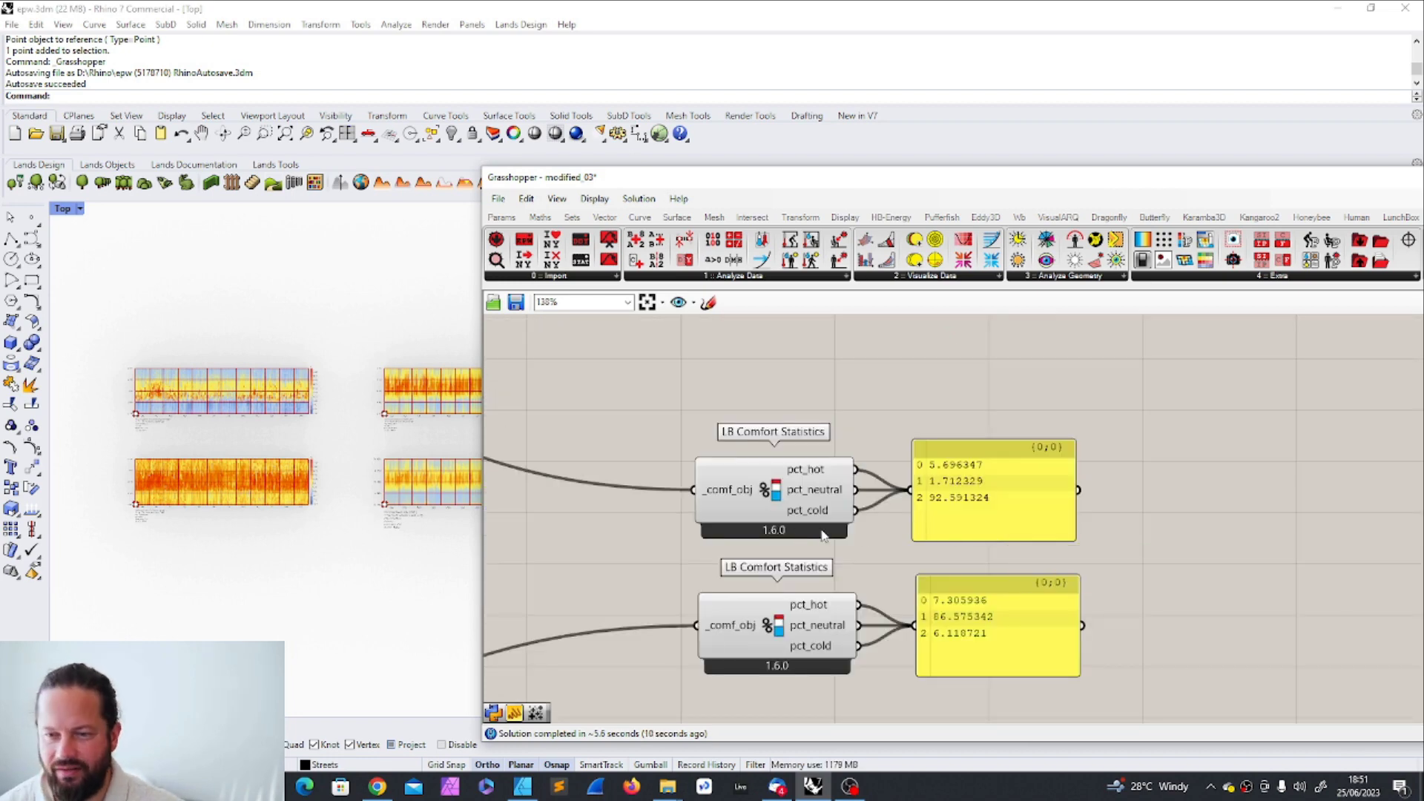
- Set the met_rate slider of LB PET Comfort to 2.4 and inspect the updated hourly plots in the Rhino viewport
scroll(994, 496, "down", 4)
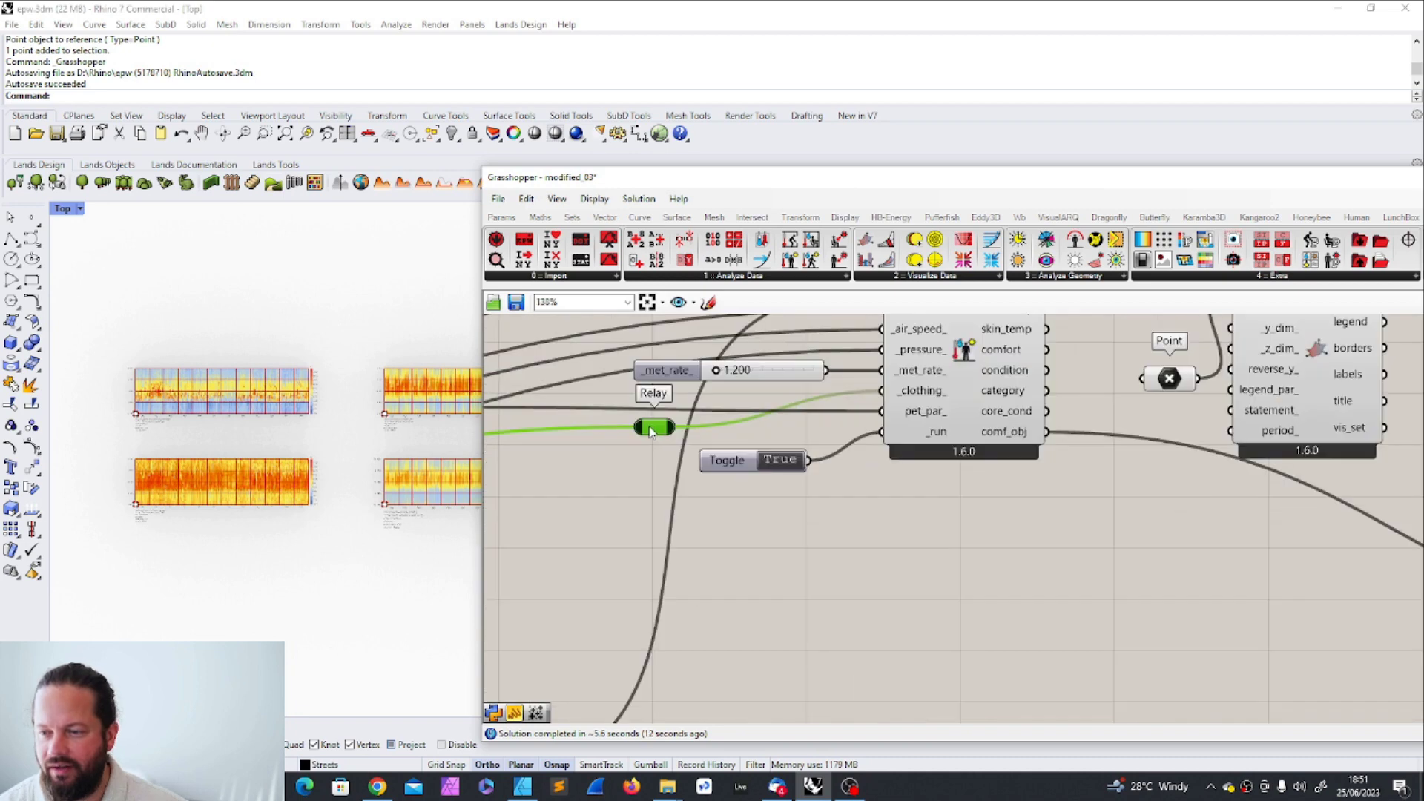
left_click(671, 373)
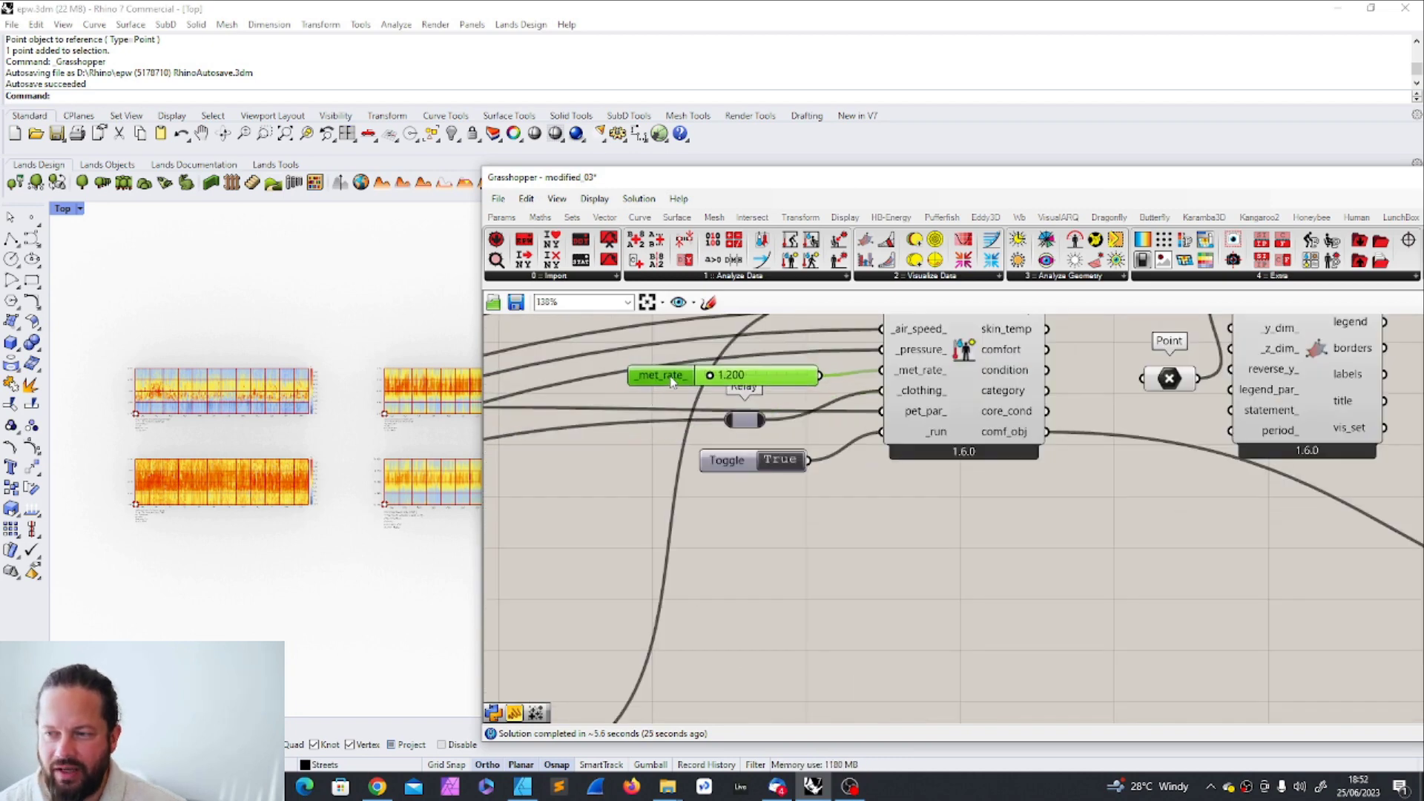
right_click_drag(888, 473, 861, 551)
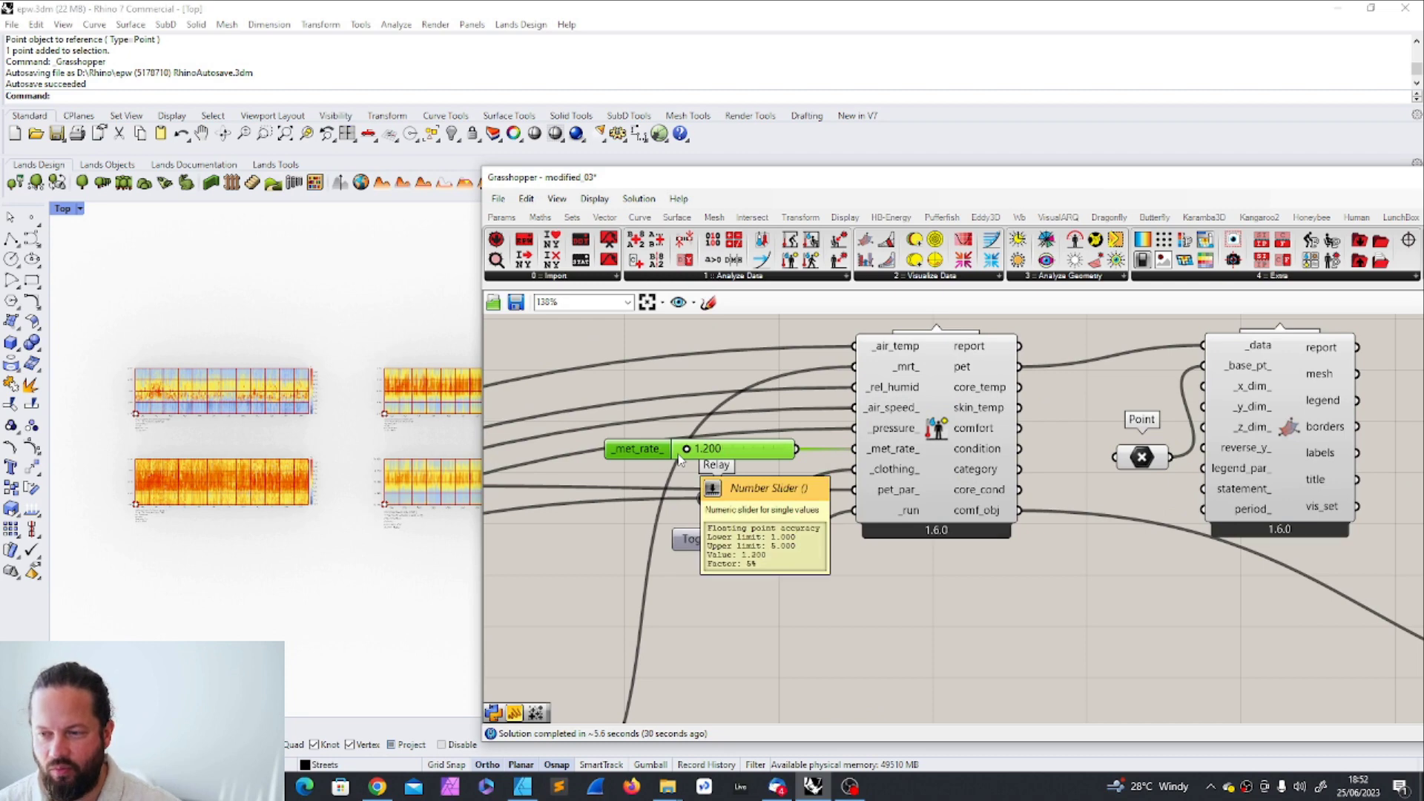
mouse_move(898, 454)
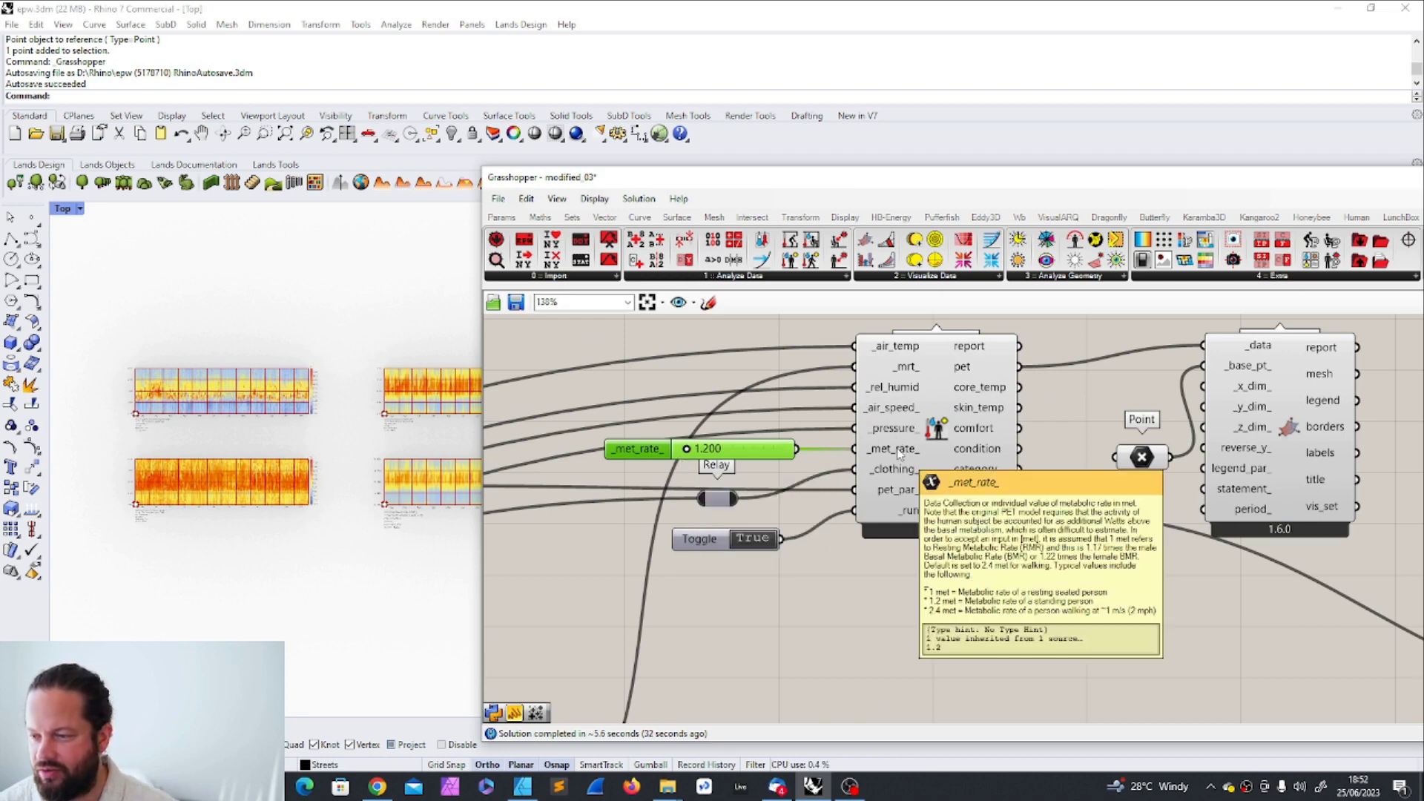
double_click(719, 449)
type("2")
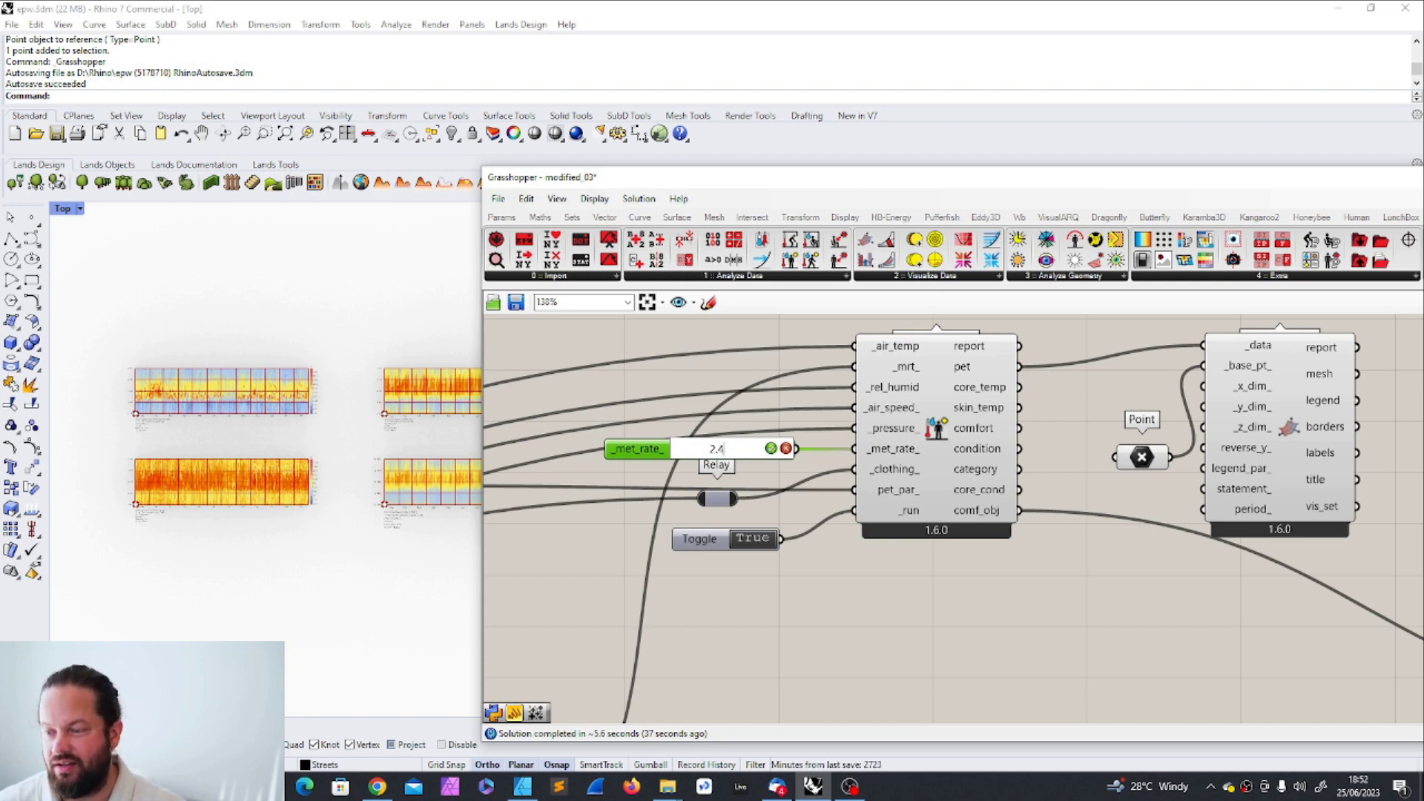
type(".4")
key("Return")
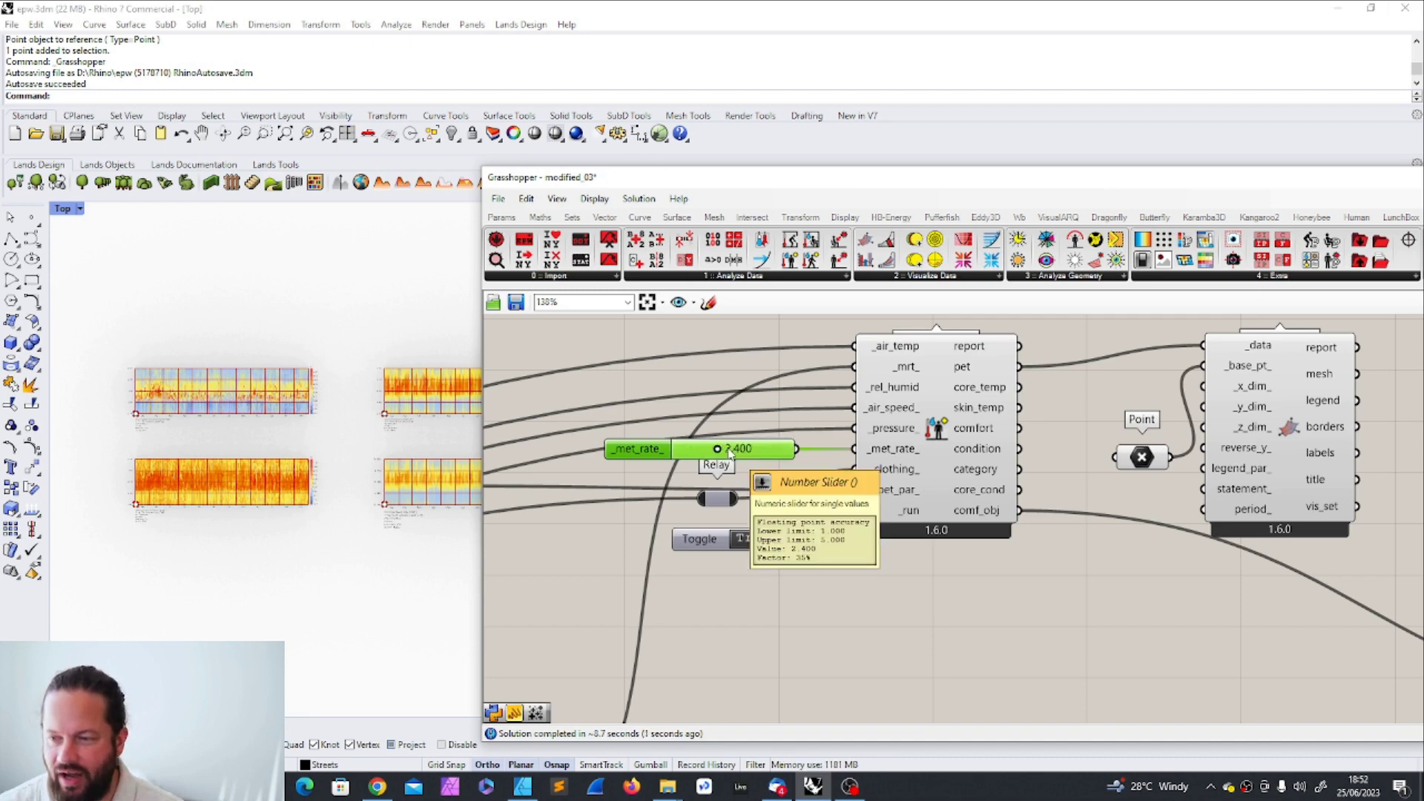
scroll(216, 467, "up", 3)
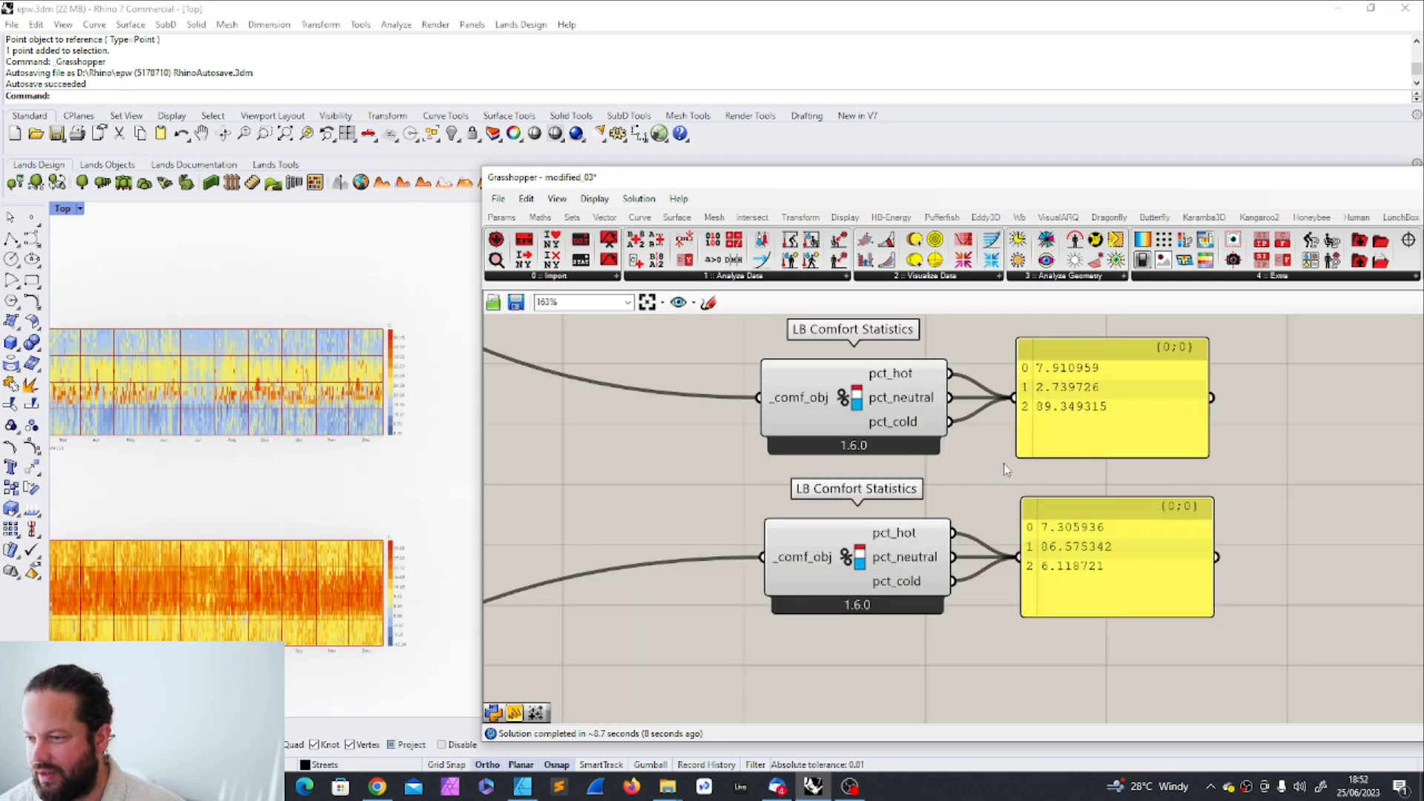
scroll(1003, 464, "down", 2)
scroll(1001, 445, "up", 3)
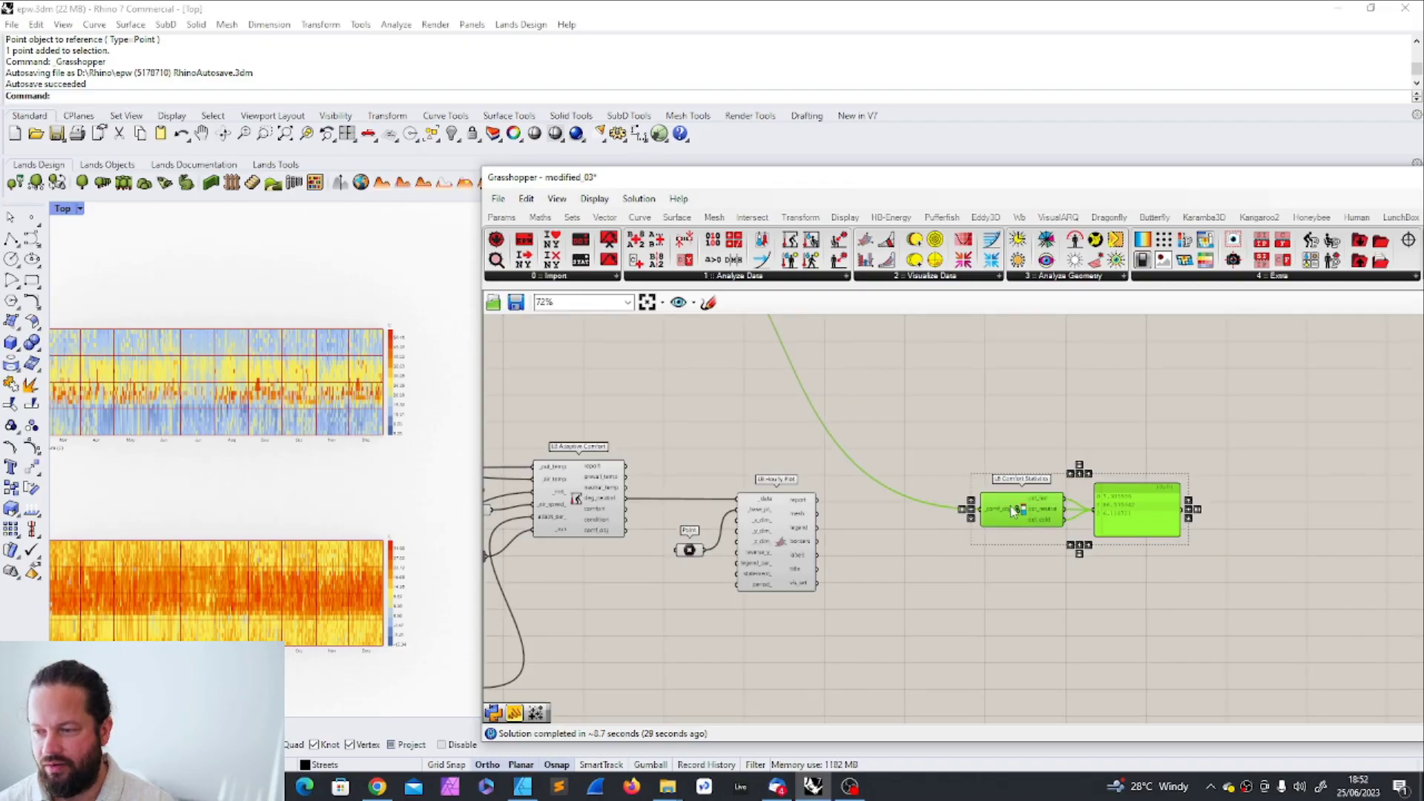
- Place a copy of LB Comfort Statistics and its panel above the LB Hourly Plot fed by LB Adaptive Comfort
left_click_drag(1012, 512, 815, 442)
right_click_drag(697, 443, 743, 450)
scroll(591, 463, "up", 1)
scroll(323, 432, "down", 4)
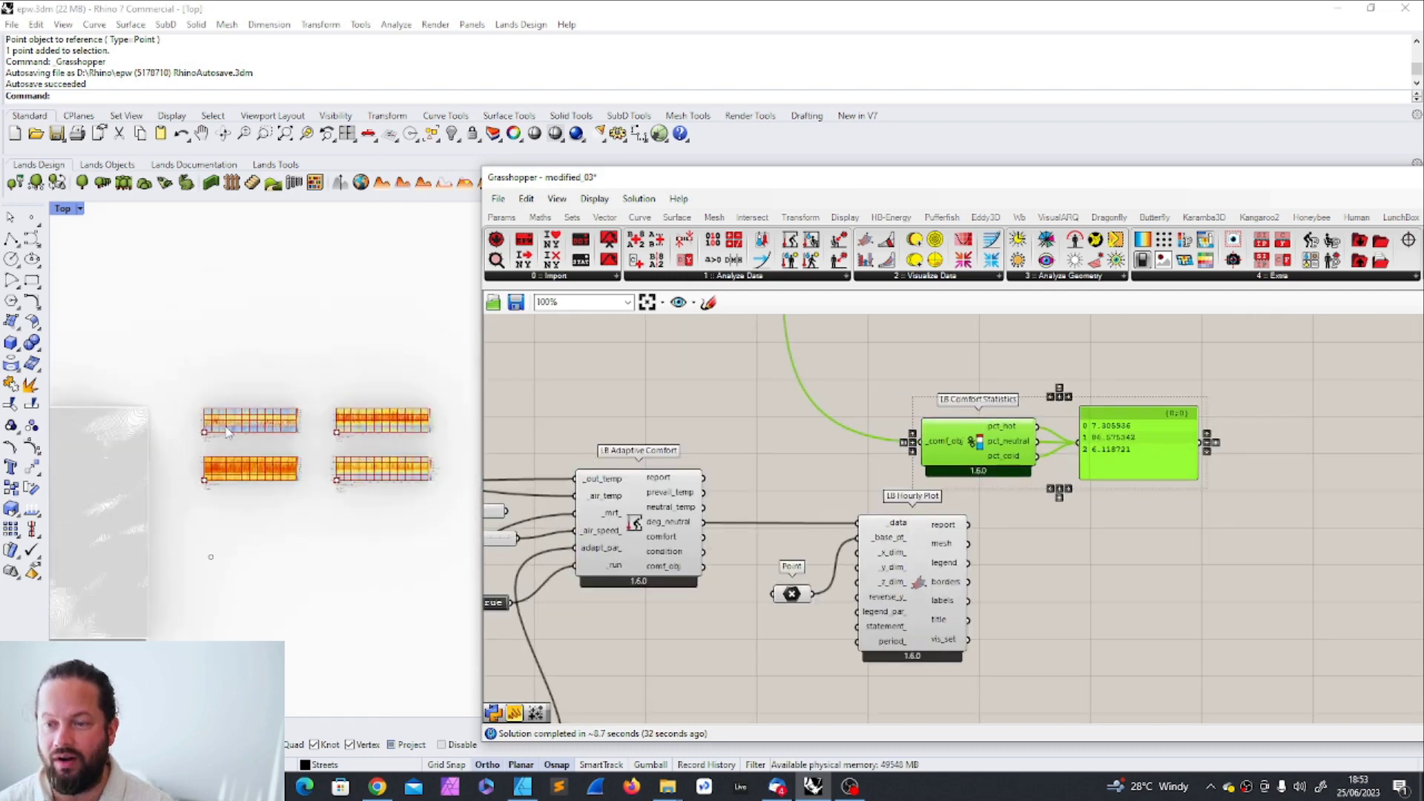
- Inspect the adaptive comfort hourly plot, and connect the comf_obj output of LB Adaptive Comfort to the LB Comfort Statistics copy
scroll(323, 431, "up", 5)
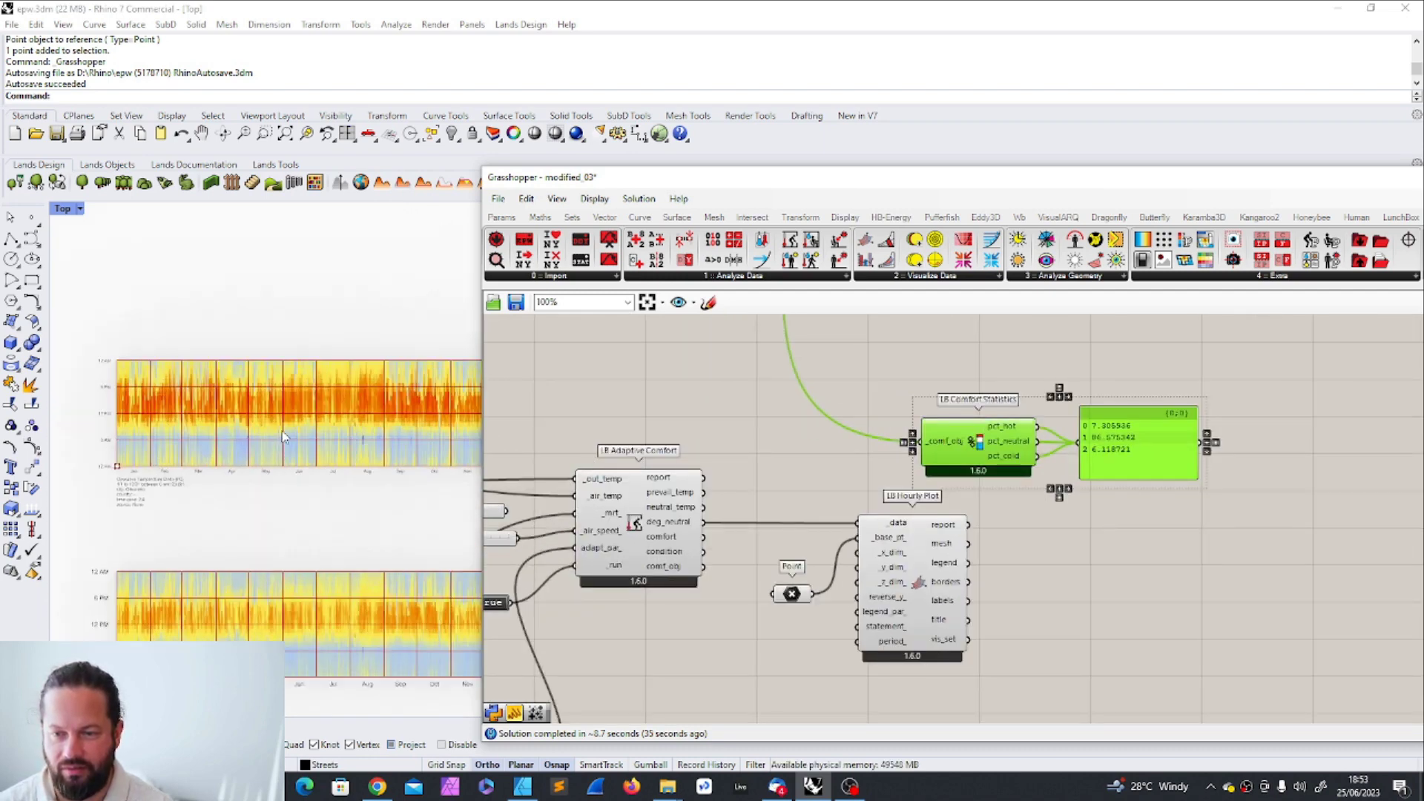
left_click(287, 419)
scroll(289, 420, "up", 4)
scroll(297, 421, "down", 6)
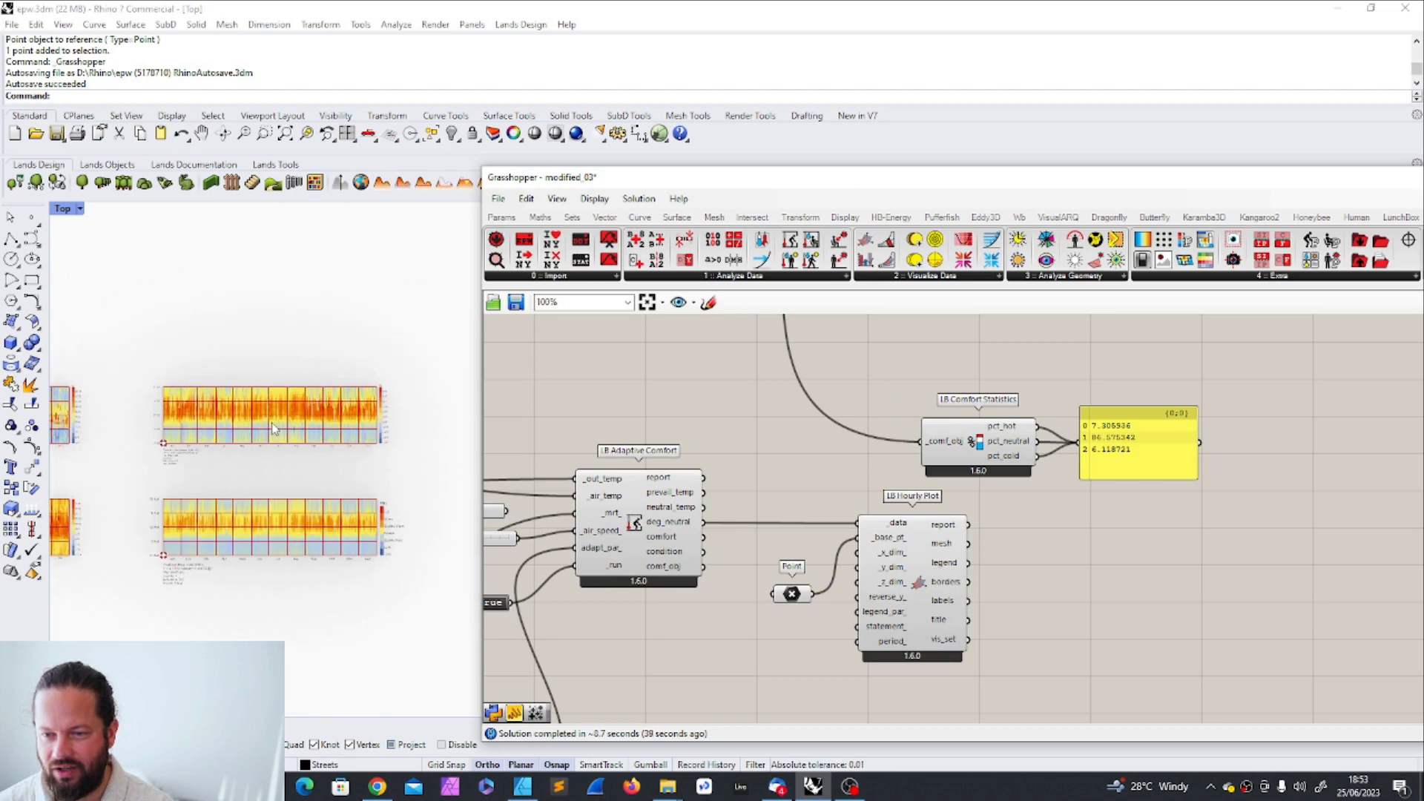
scroll(296, 424, "up", 6)
scroll(375, 424, "up", 3)
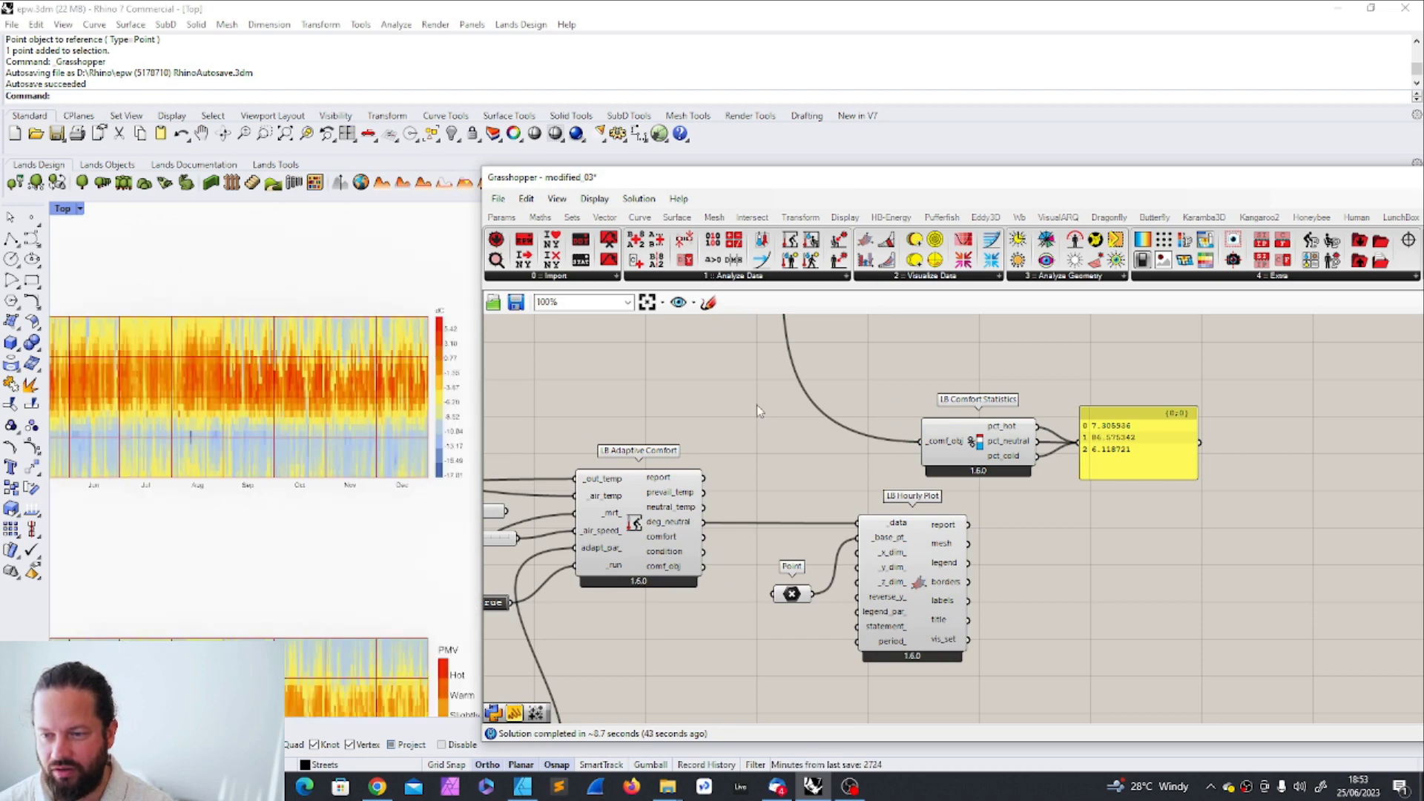
left_click_drag(704, 568, 920, 441)
scroll(1030, 460, "up", 2)
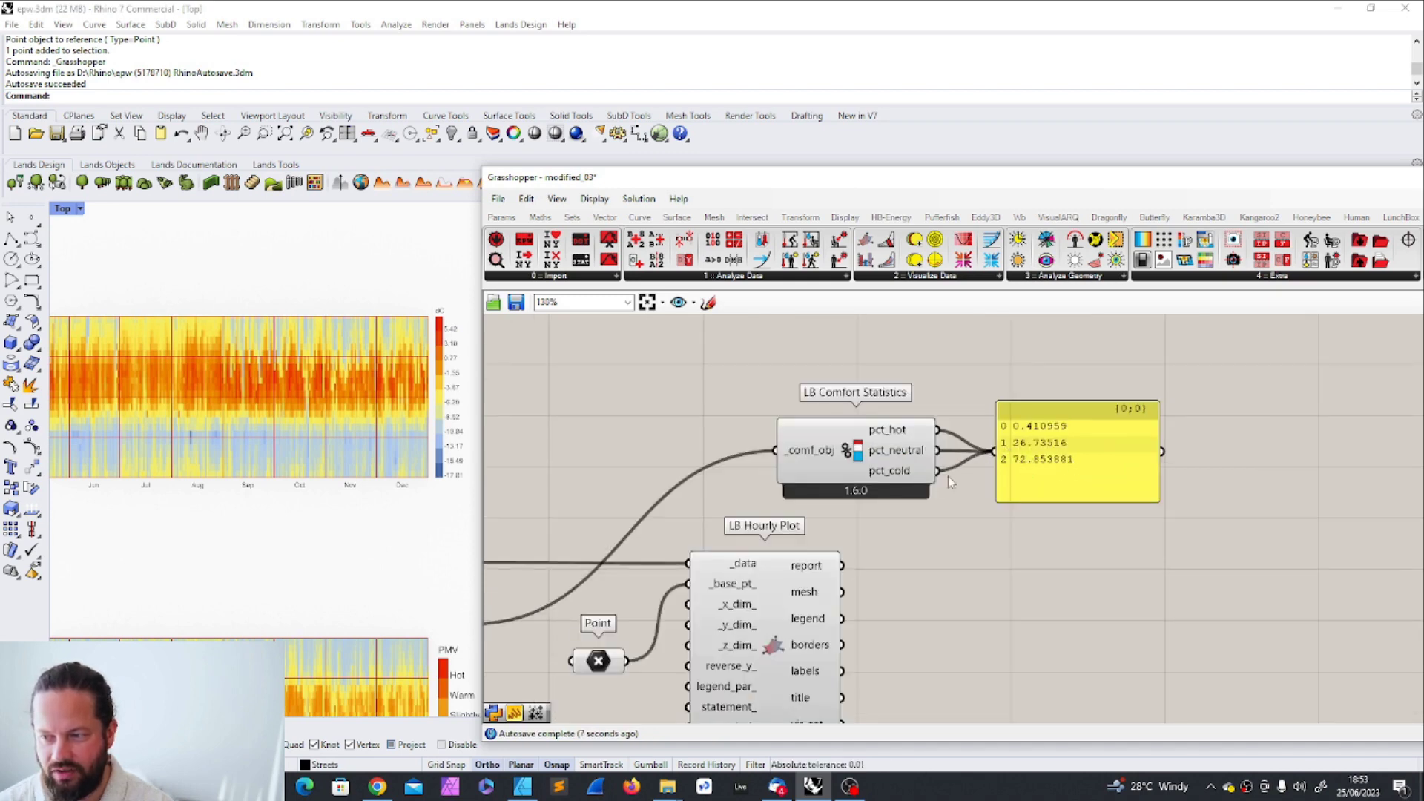
- Place another copy of LB Comfort Statistics with its panel near LB PMV Comfort and connect the PMV comf_obj output to it
scroll(957, 471, "down", 5)
scroll(841, 452, "up", 5)
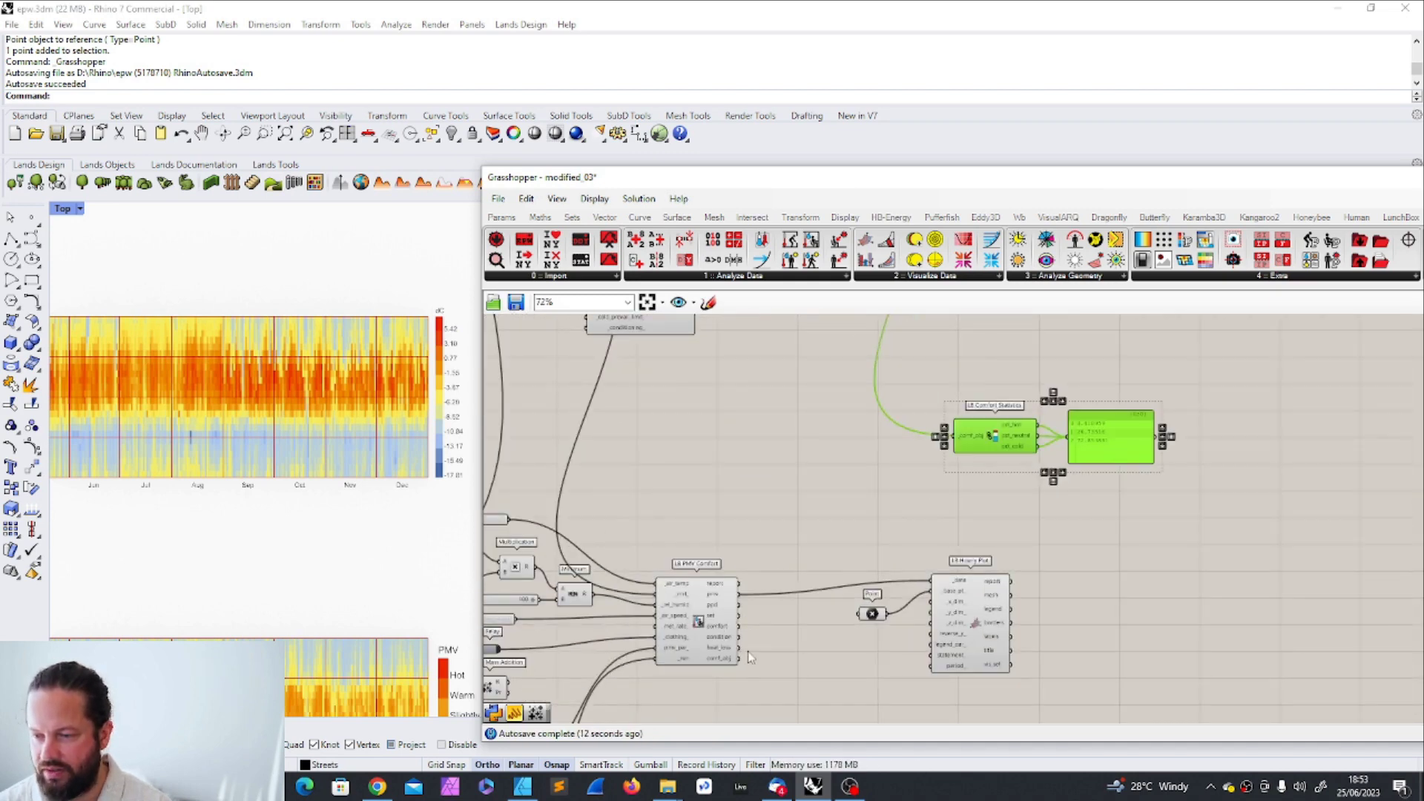
scroll(749, 647, "up", 1)
scroll(699, 618, "down", 3)
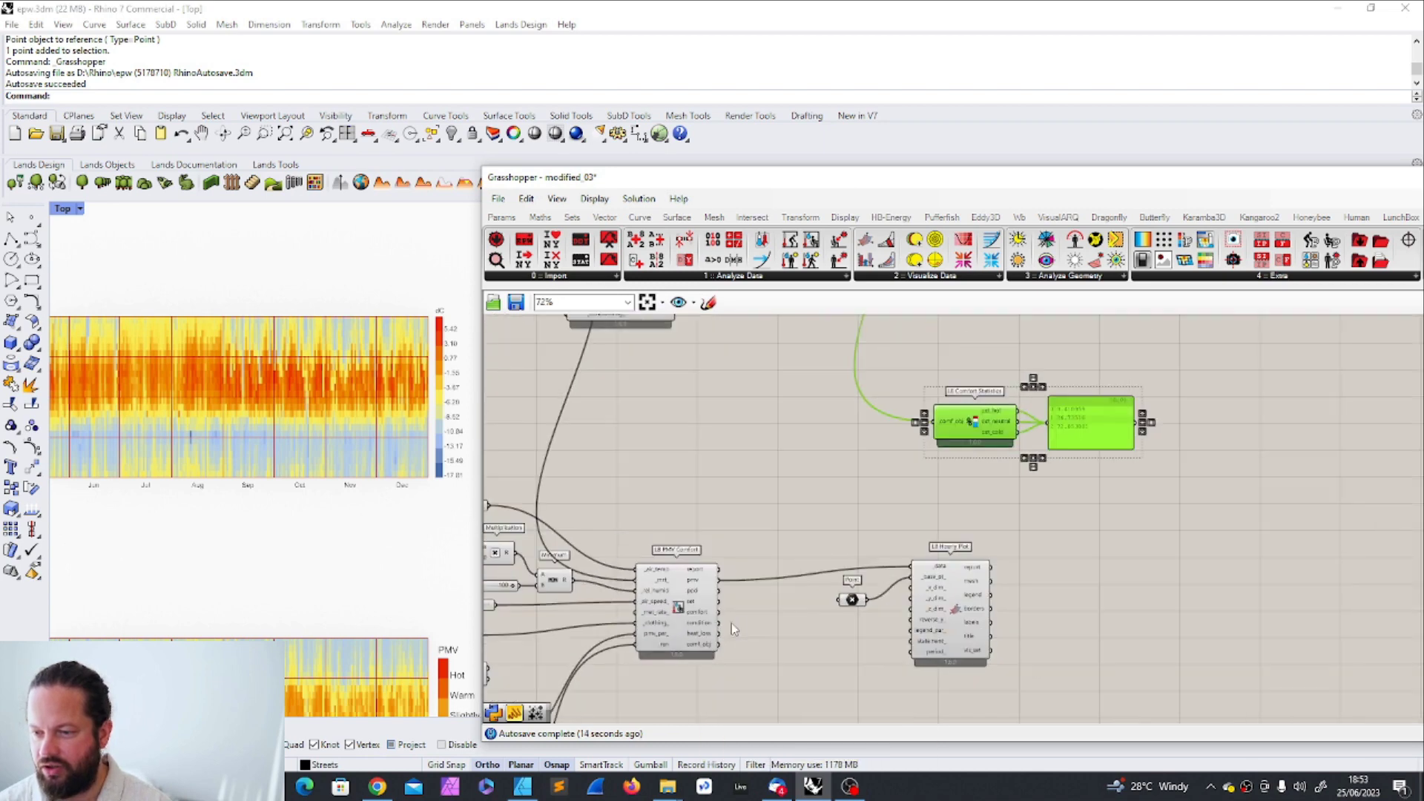
scroll(737, 621, "up", 1)
left_click_drag(717, 623, 787, 613)
left_click_drag(716, 649, 966, 387)
scroll(974, 430, "up", 4)
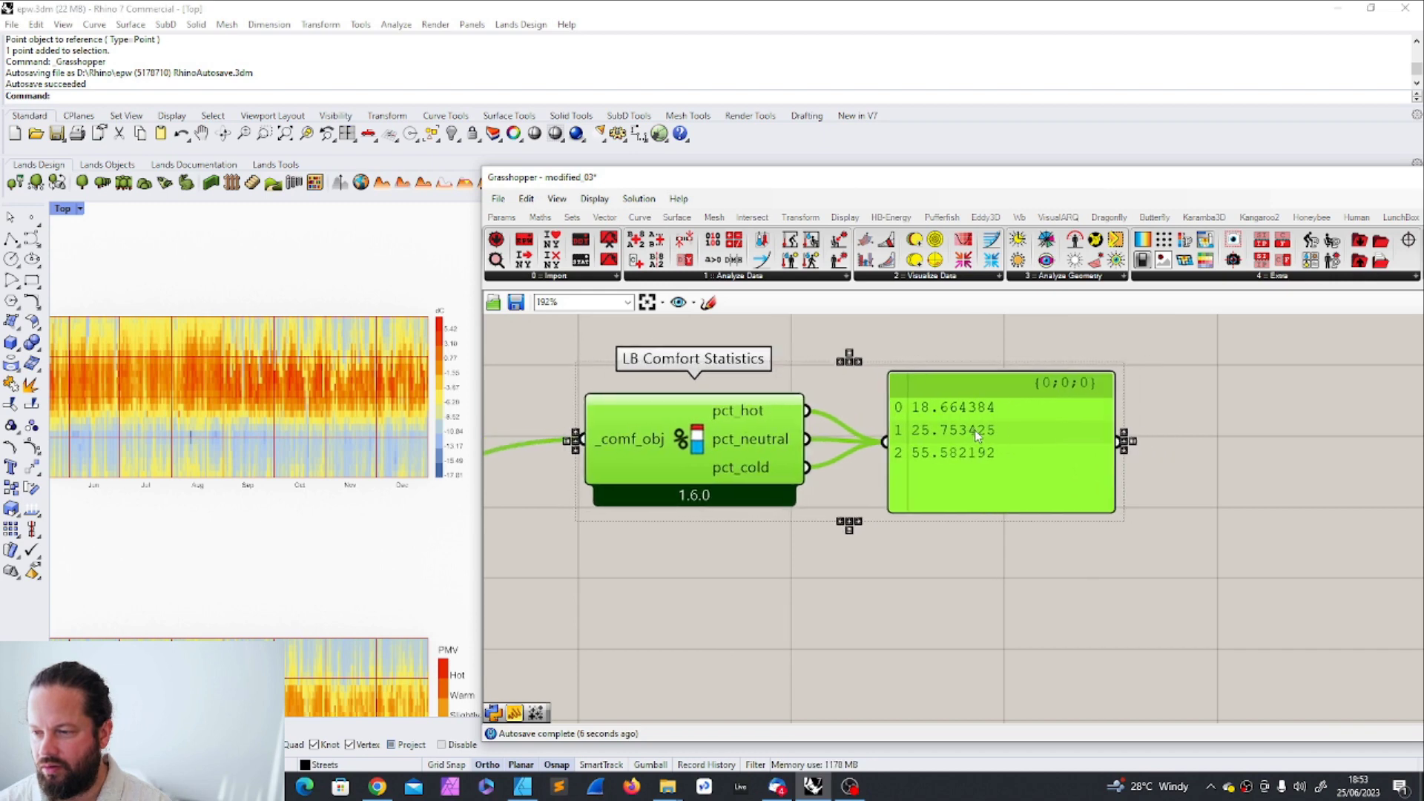
- Nudge the PMV percentages panel, and move it together with LB Comfort Statistics directly above the PMV LB Hourly Plot
left_click(1080, 550)
left_click_drag(956, 456, 926, 456)
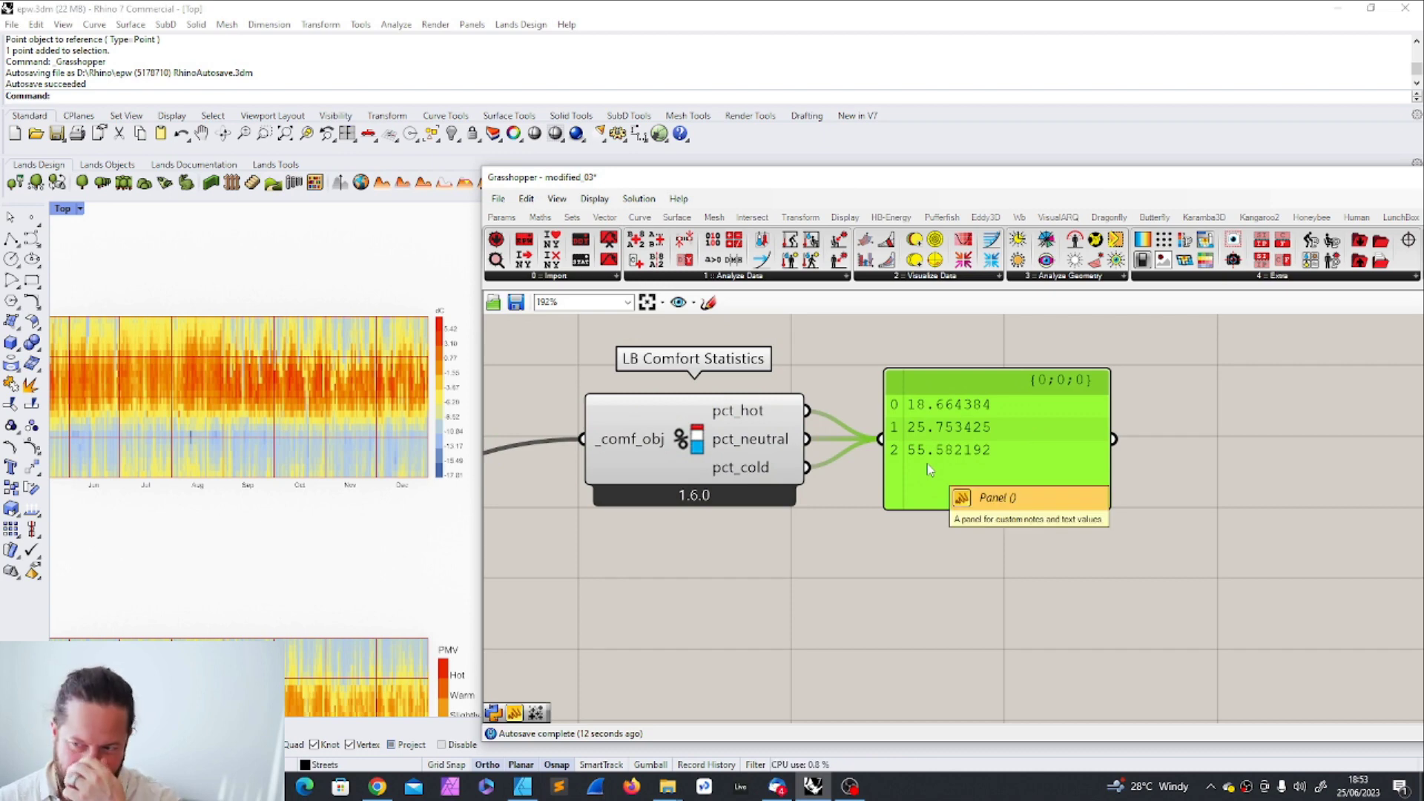
scroll(173, 420, "down", 5)
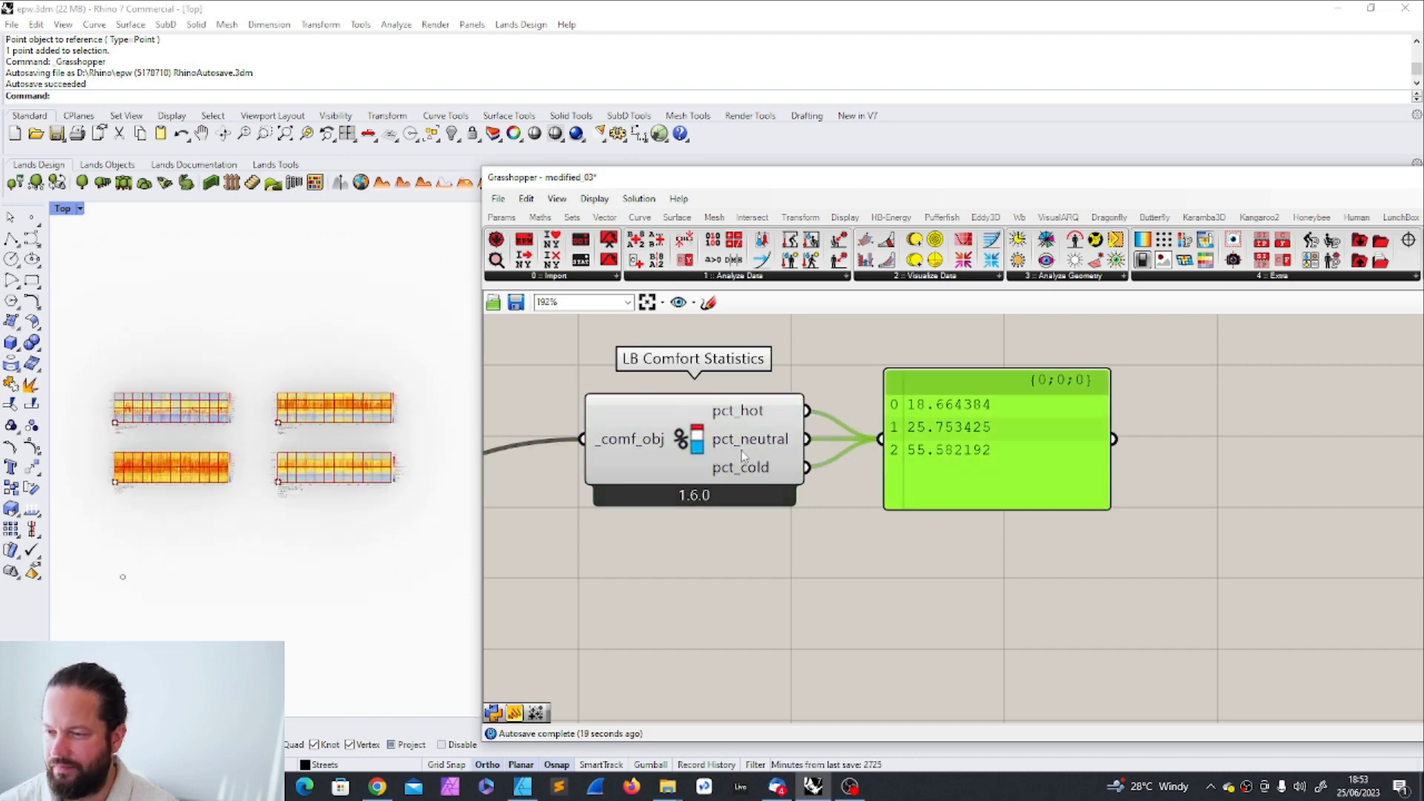
left_click_drag(727, 454, 892, 510)
scroll(742, 500, "down", 8)
left_click_drag(761, 466, 755, 493)
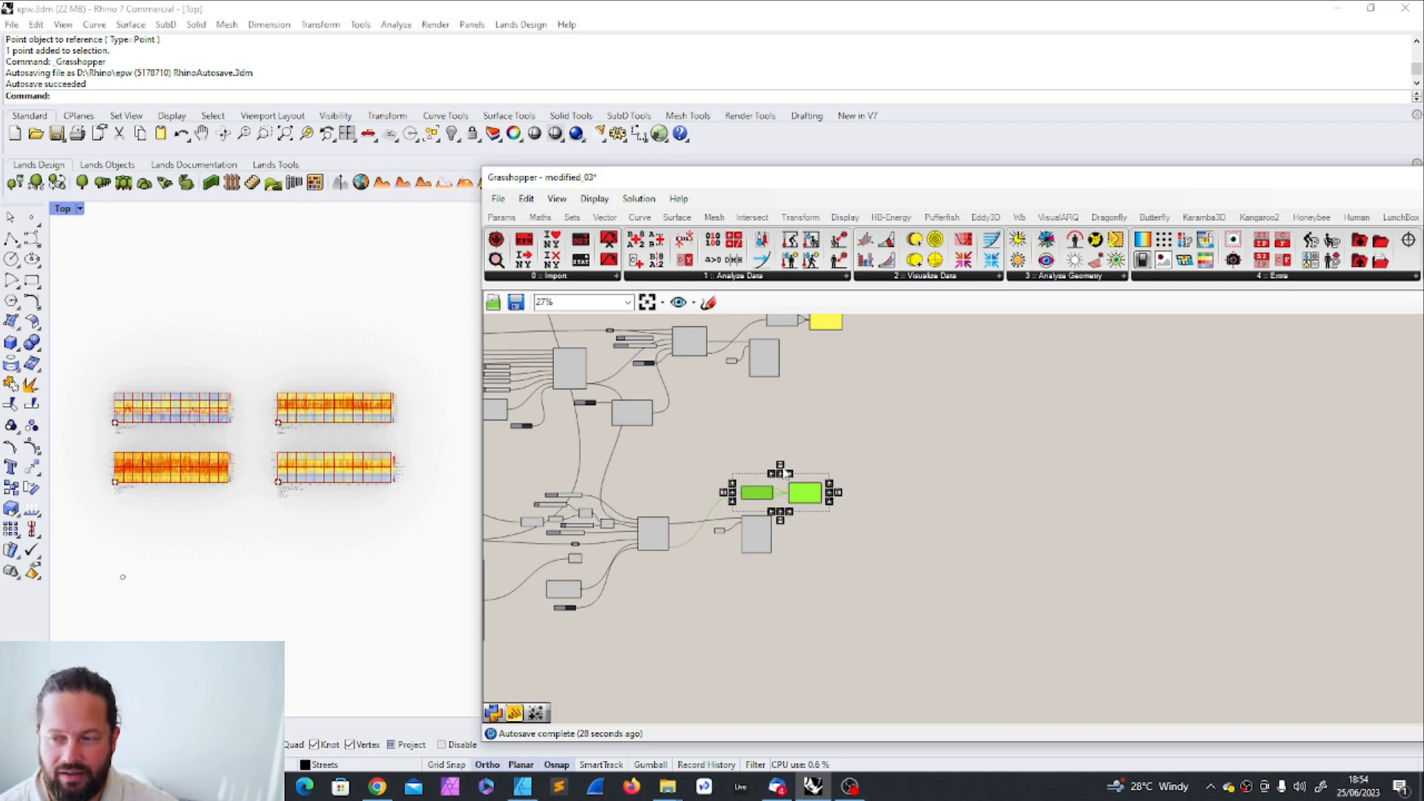
left_click(755, 467)
scroll(713, 516, "up", 2)
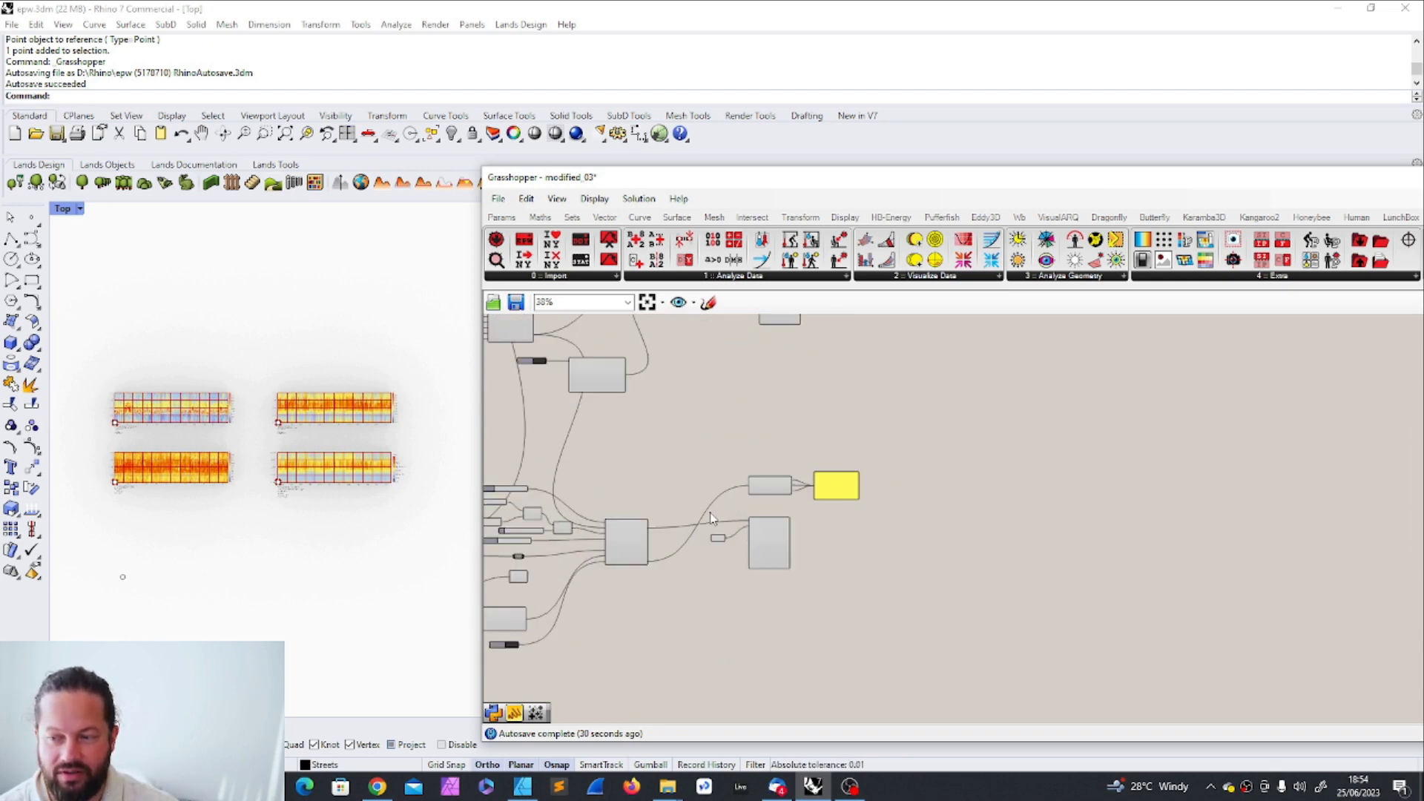
- Arrange the PMV LB Hourly Plot and its Point above LB Comfort Statistics and its panel, all closer to LB PMV Comfort
left_click_drag(710, 518, 836, 615)
left_click_drag(777, 556, 774, 626)
left_click(764, 545)
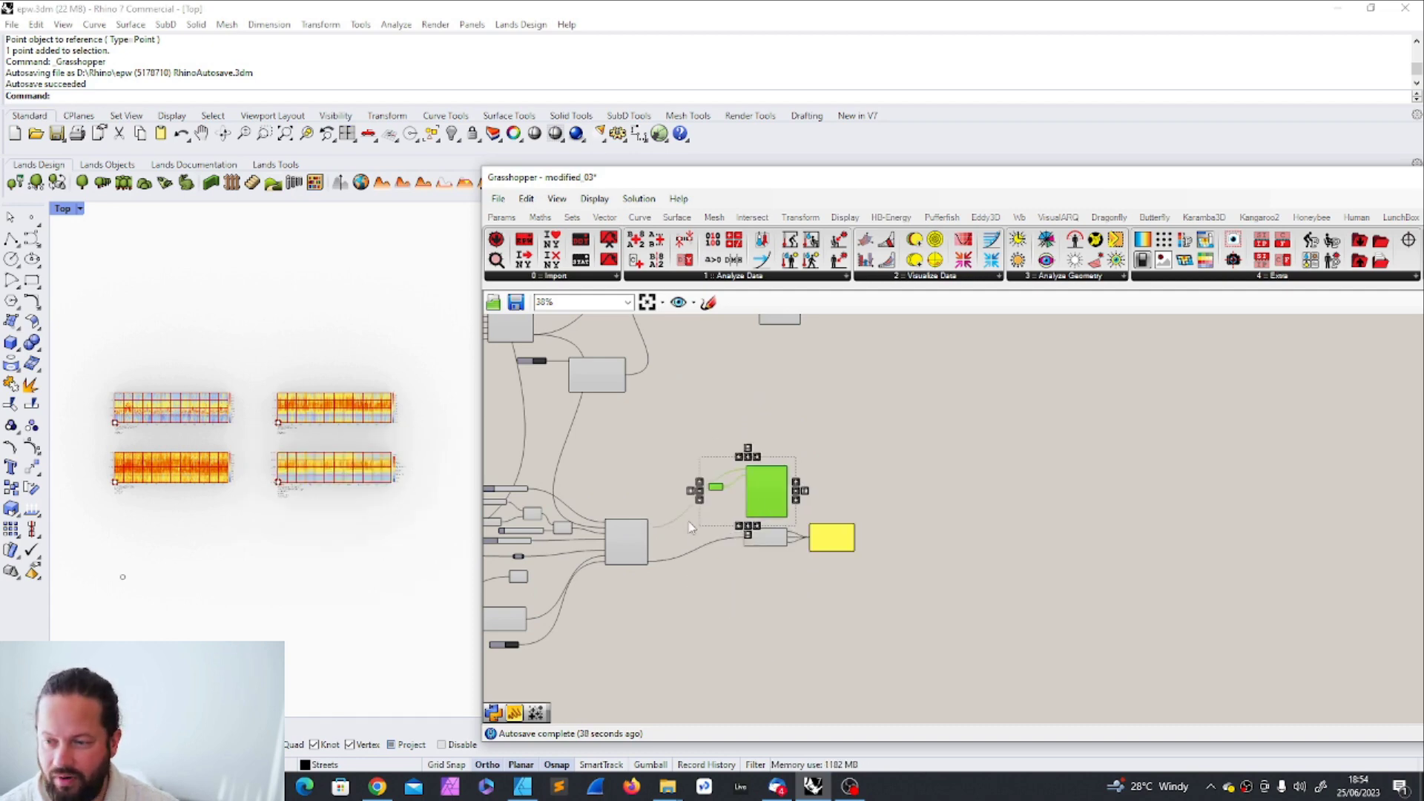
left_click(739, 554)
left_click_drag(717, 524, 898, 582)
left_click_drag(771, 546, 731, 583)
left_click_drag(672, 427, 739, 536)
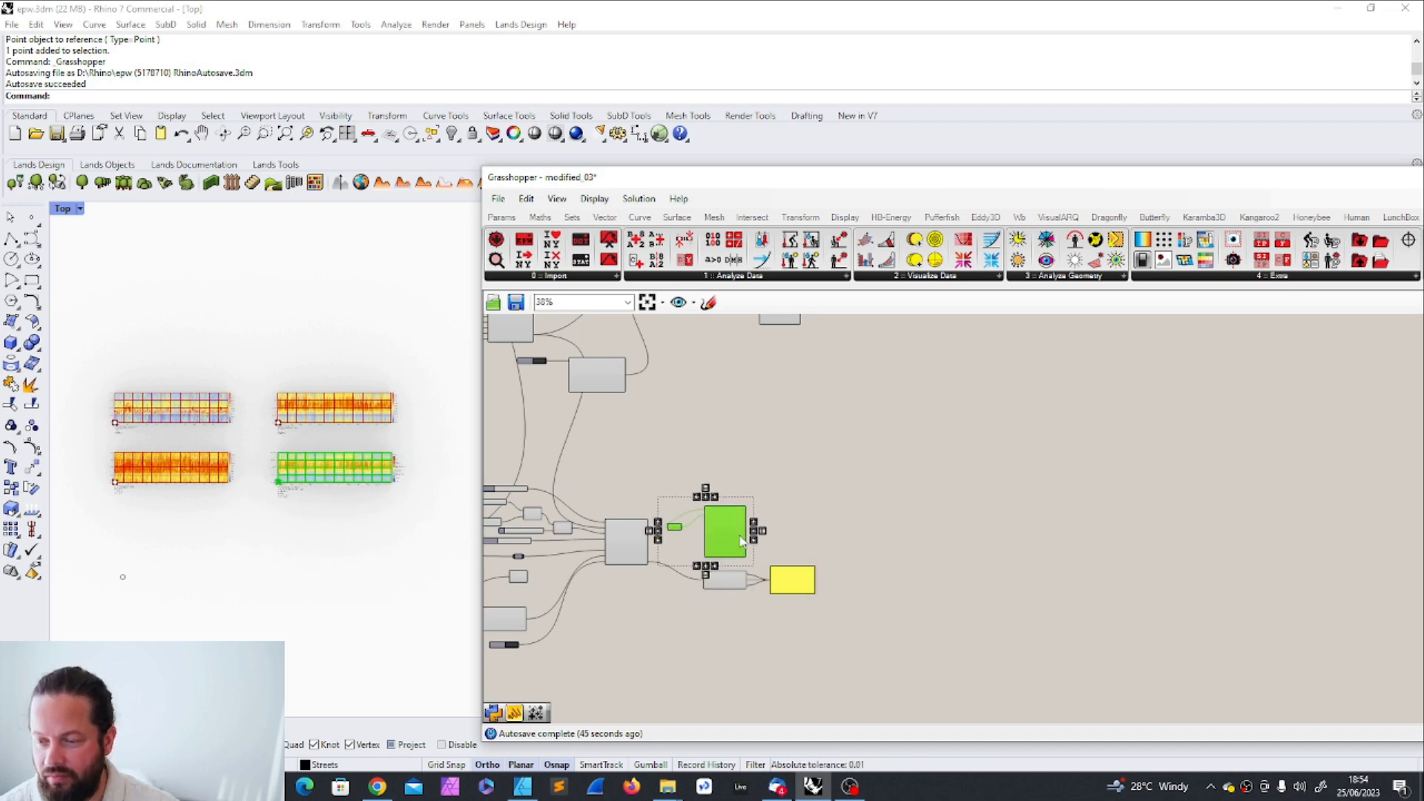
left_click(786, 528)
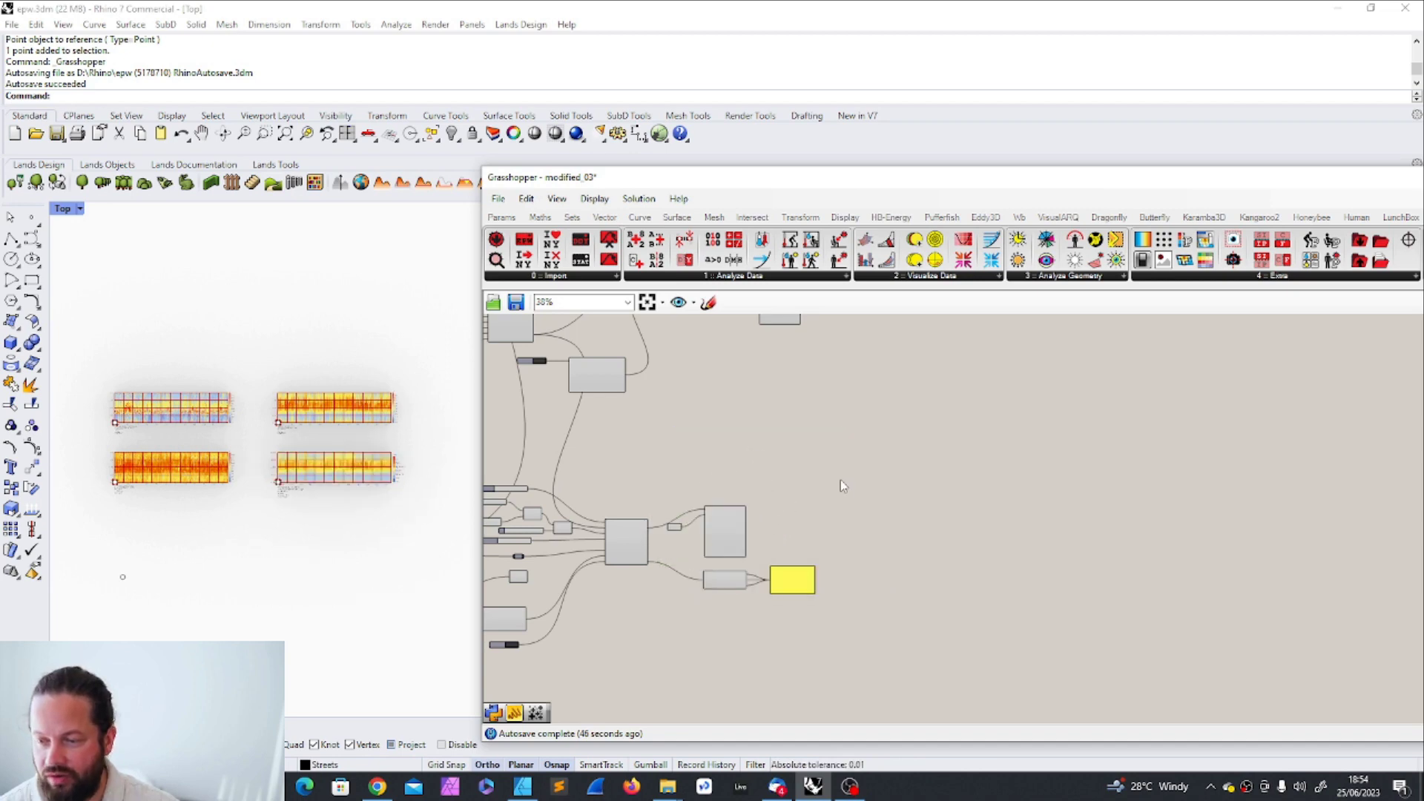
- Place an LB Convert to Timestep component below the EPW import and connect the EPW dry_bulb_temperature output to its _data input
left_click(763, 276)
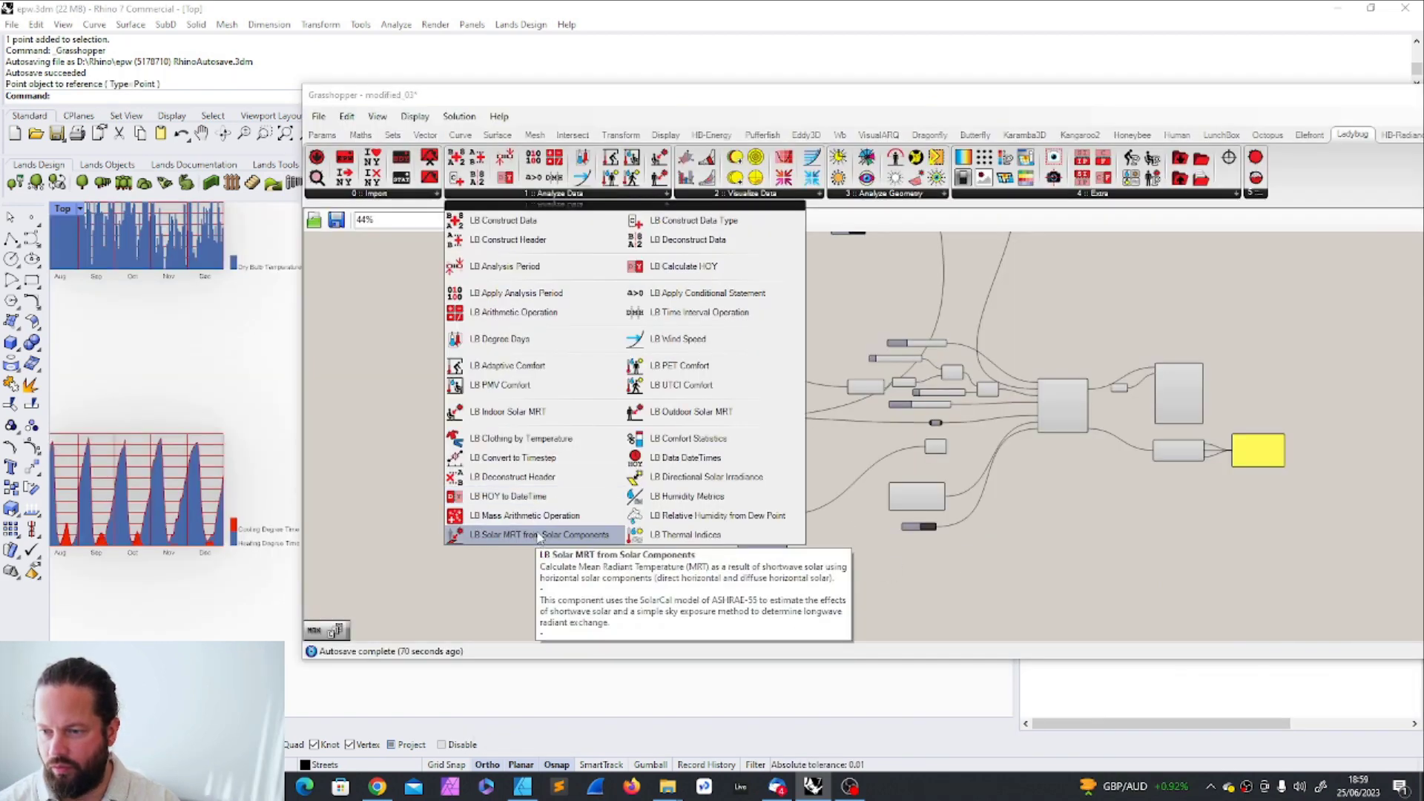
left_click(522, 459)
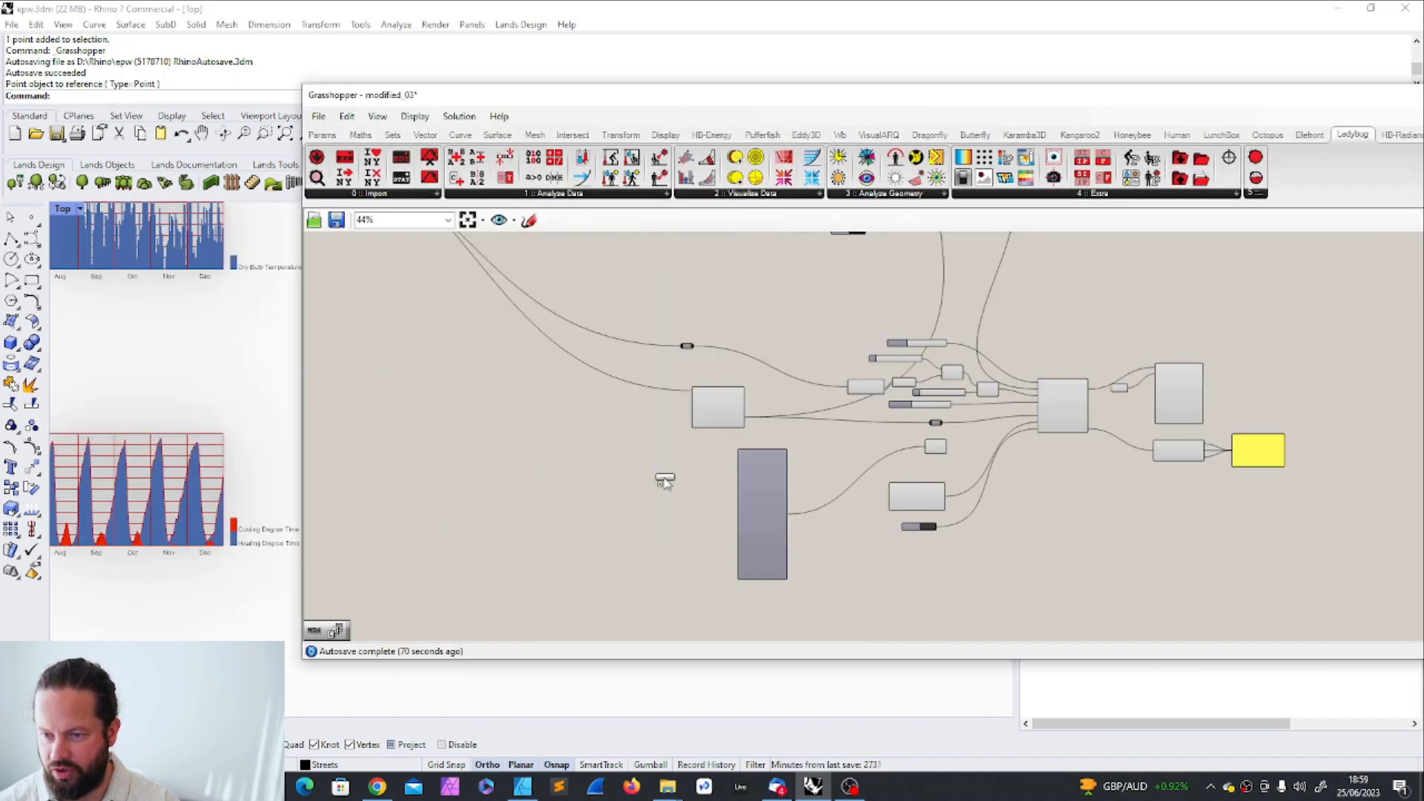
left_click(579, 440)
scroll(578, 441, "up", 5)
scroll(691, 476, "down", 4)
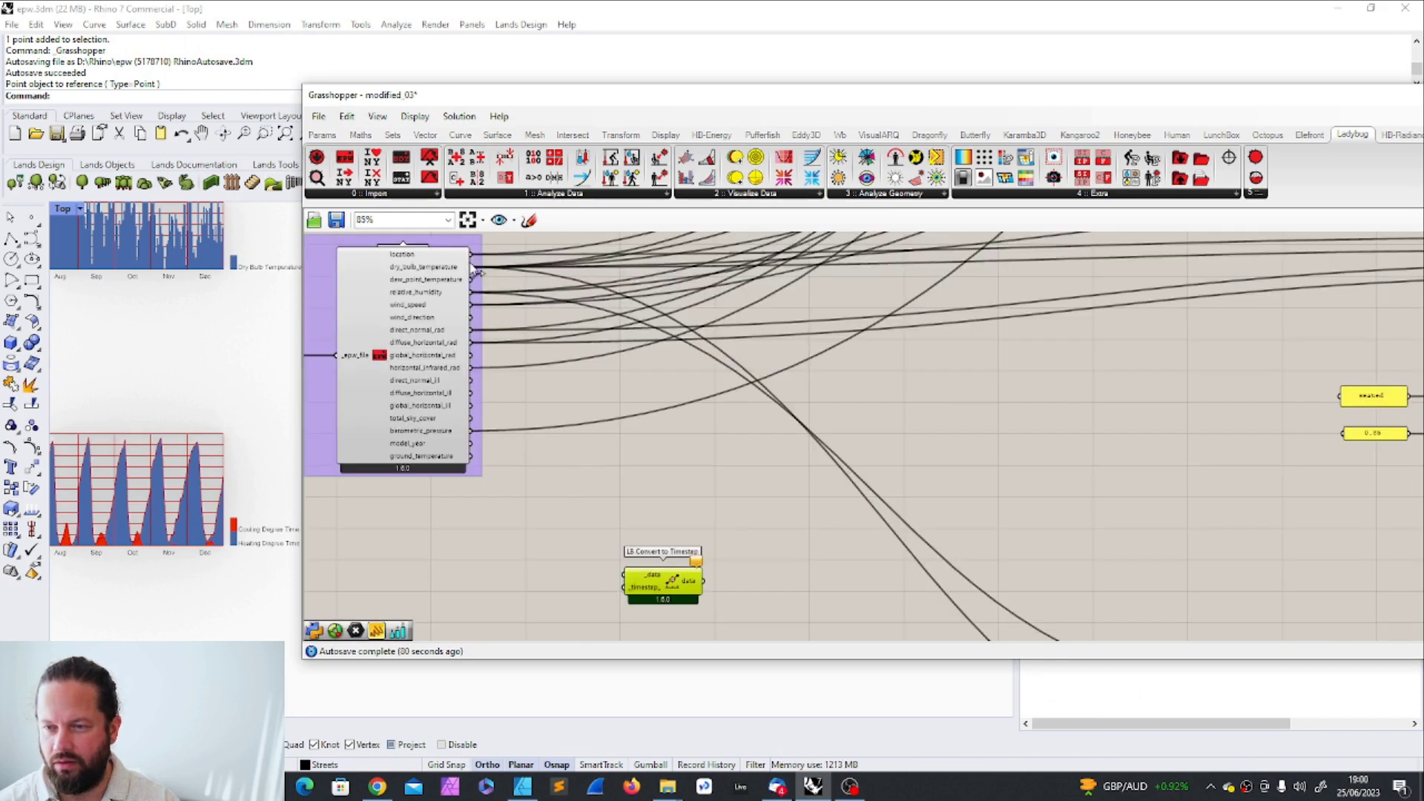
left_click_drag(474, 268, 625, 578)
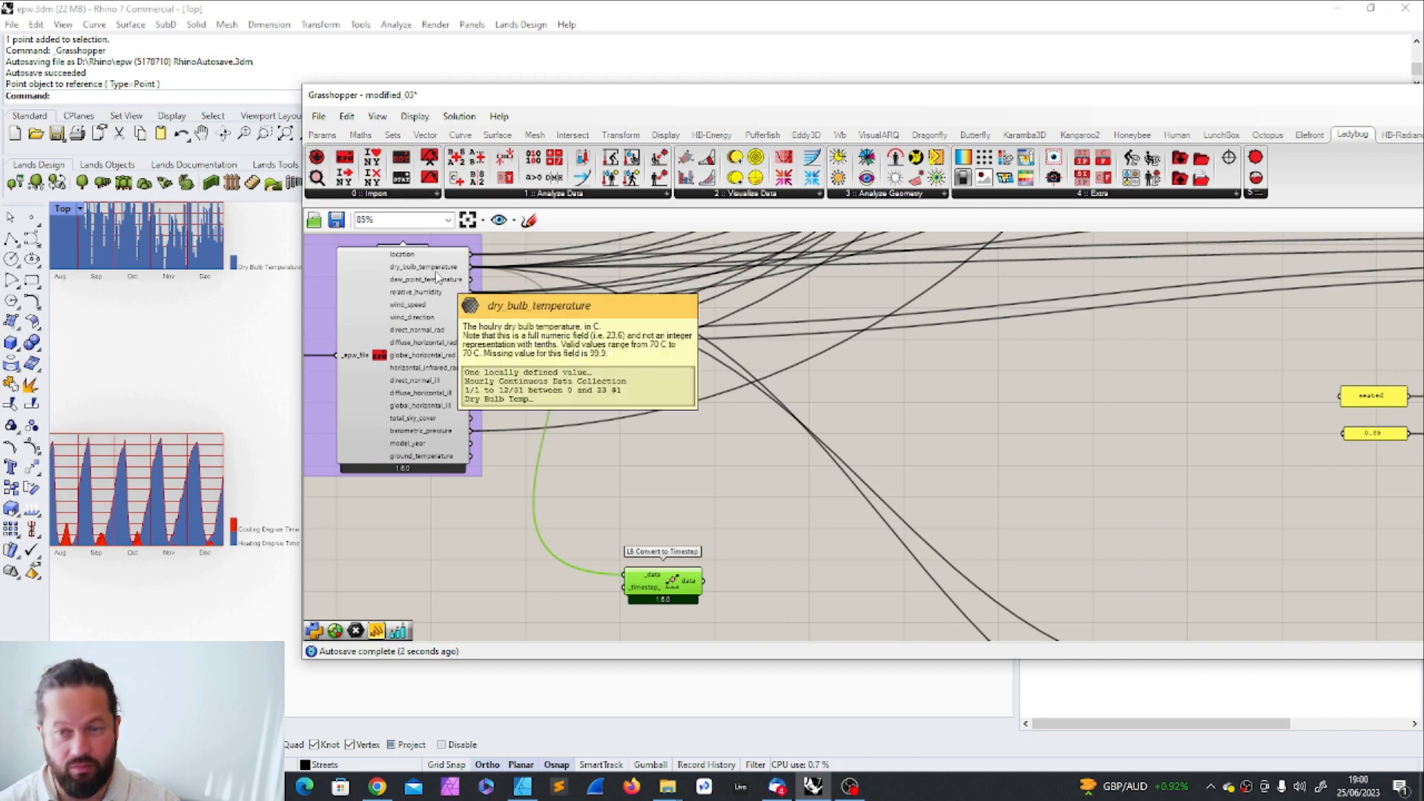
right_click_drag(675, 589, 692, 431)
- Add a panel beside LB Convert to Timestep, connect the data output to it, and widen the panel
scroll(692, 431, "down", 1)
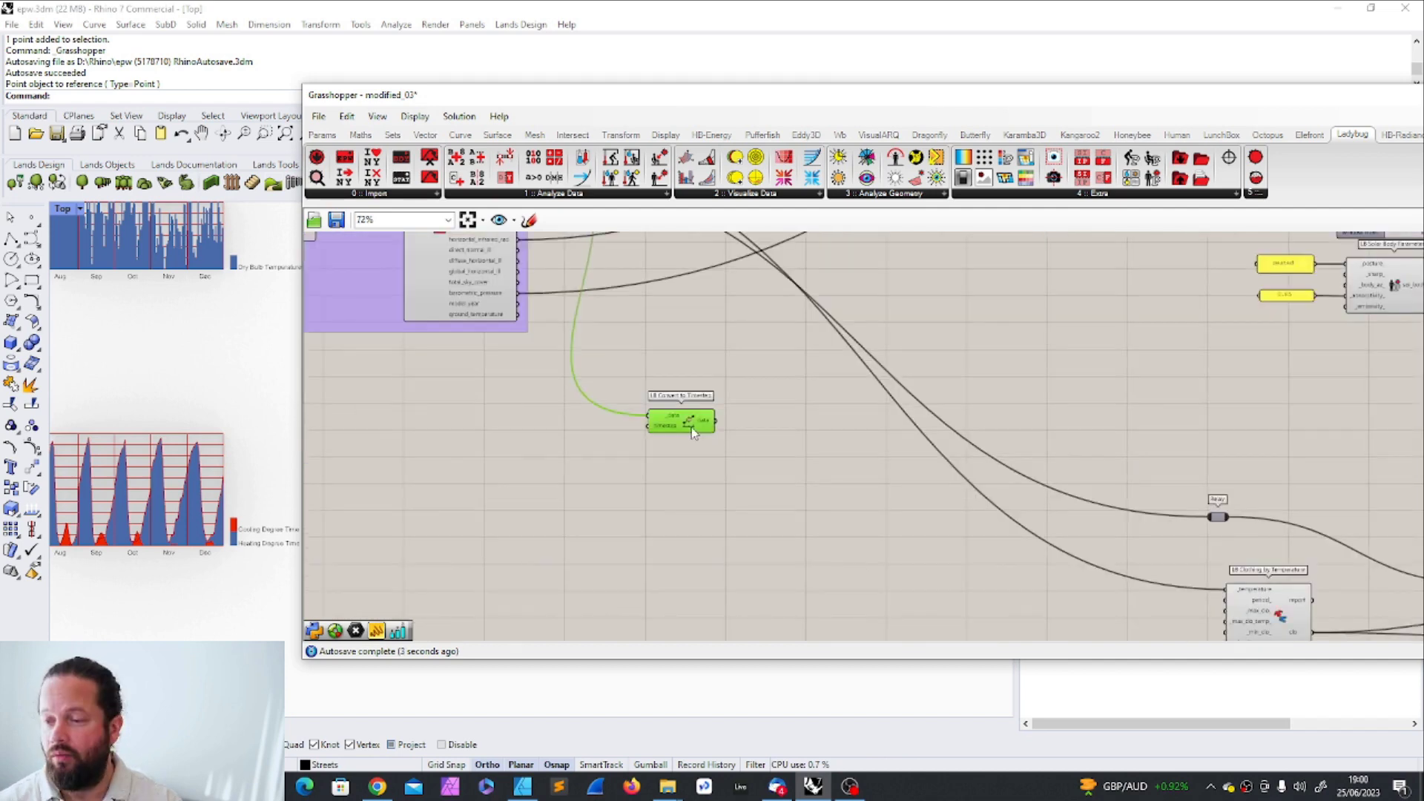
double_click(754, 370)
type("panel")
left_click(753, 334)
left_click_drag(751, 353, 803, 392)
scroll(803, 392, "up", 4)
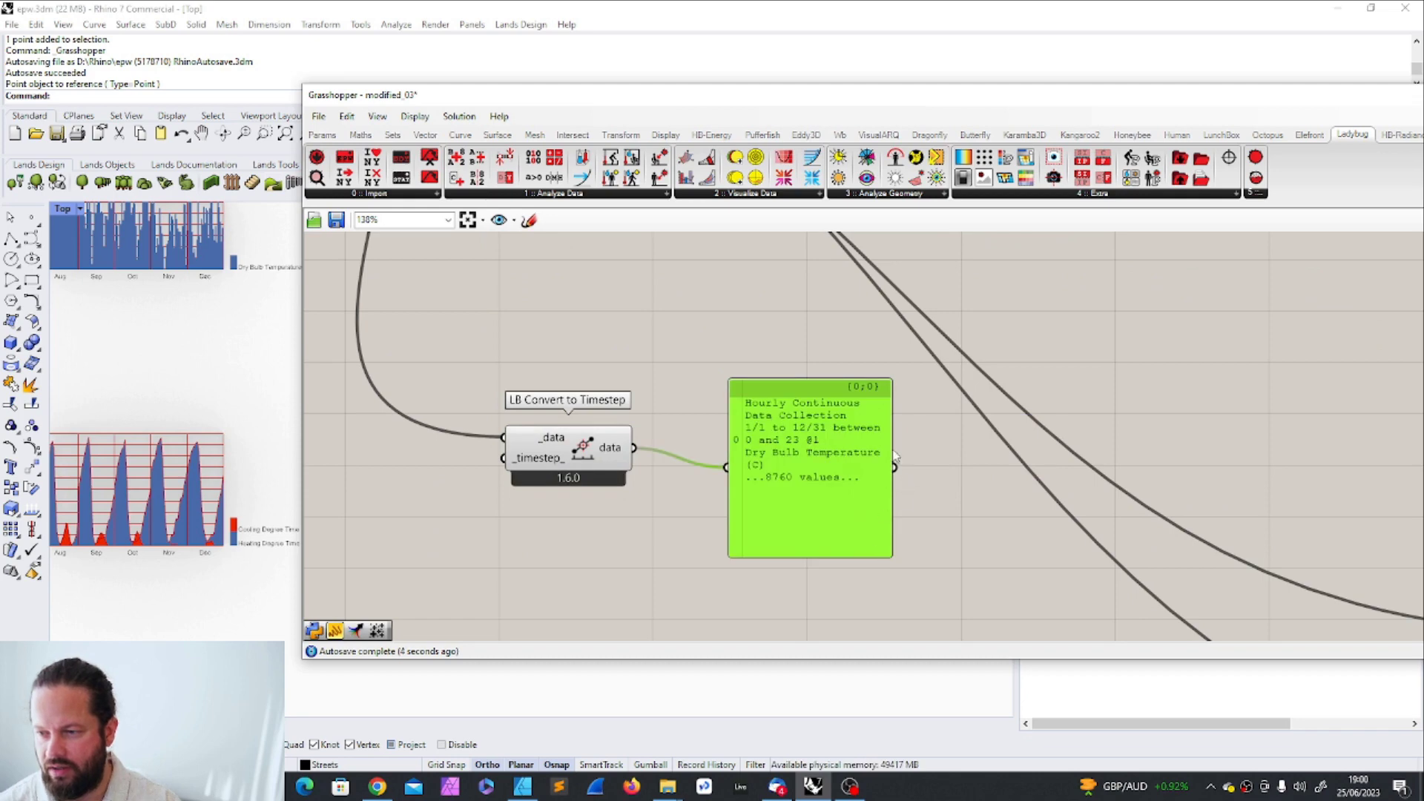
left_click_drag(894, 451, 1042, 448)
- Create a number slider with value 2, connect it to the _timestep_ input, and nudge the data panel slightly
double_click(560, 315)
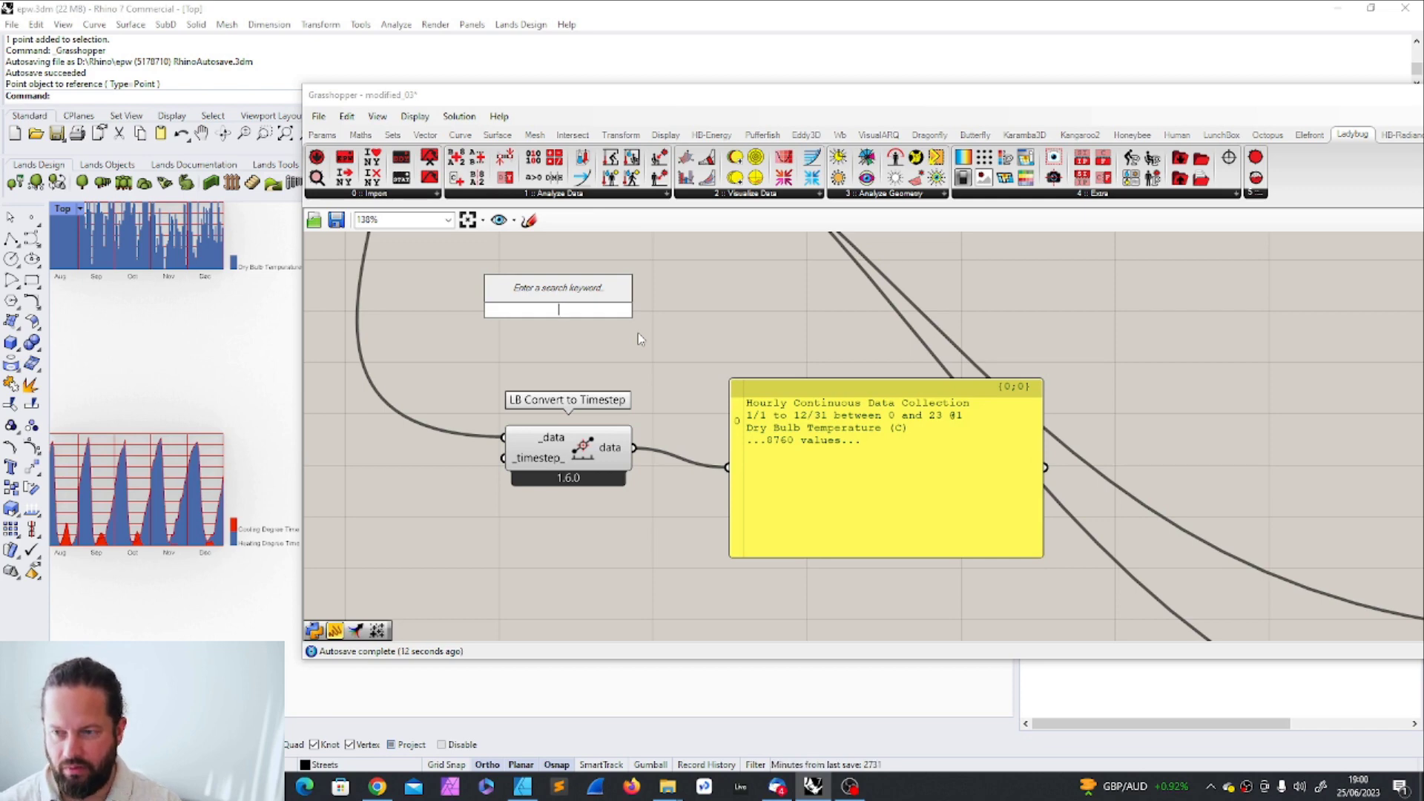
type("2")
key("Return")
left_click_drag(472, 460, 494, 462)
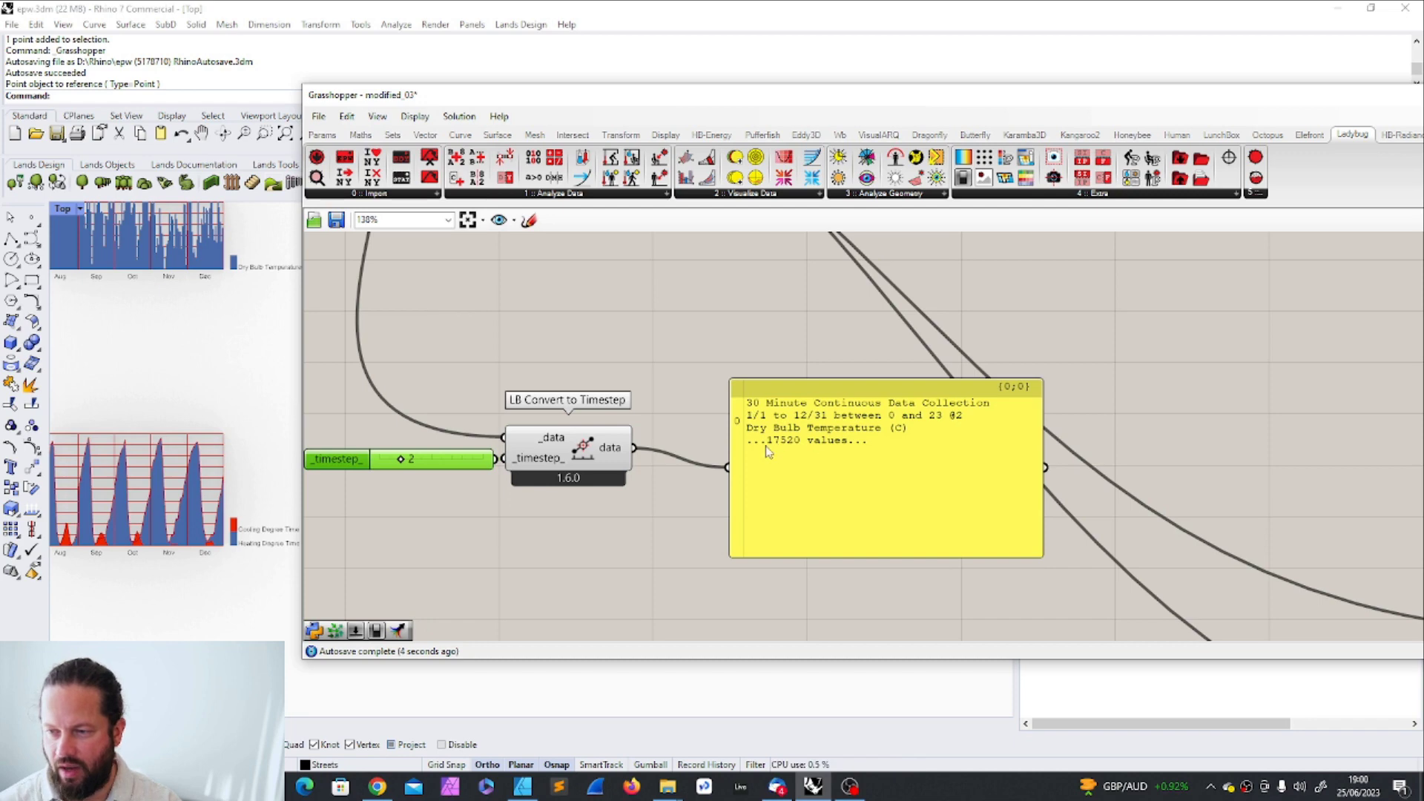
mouse_move(780, 385)
left_mouse_down()
mouse_move(794, 347)
mouse_move(783, 376)
left_mouse_up()
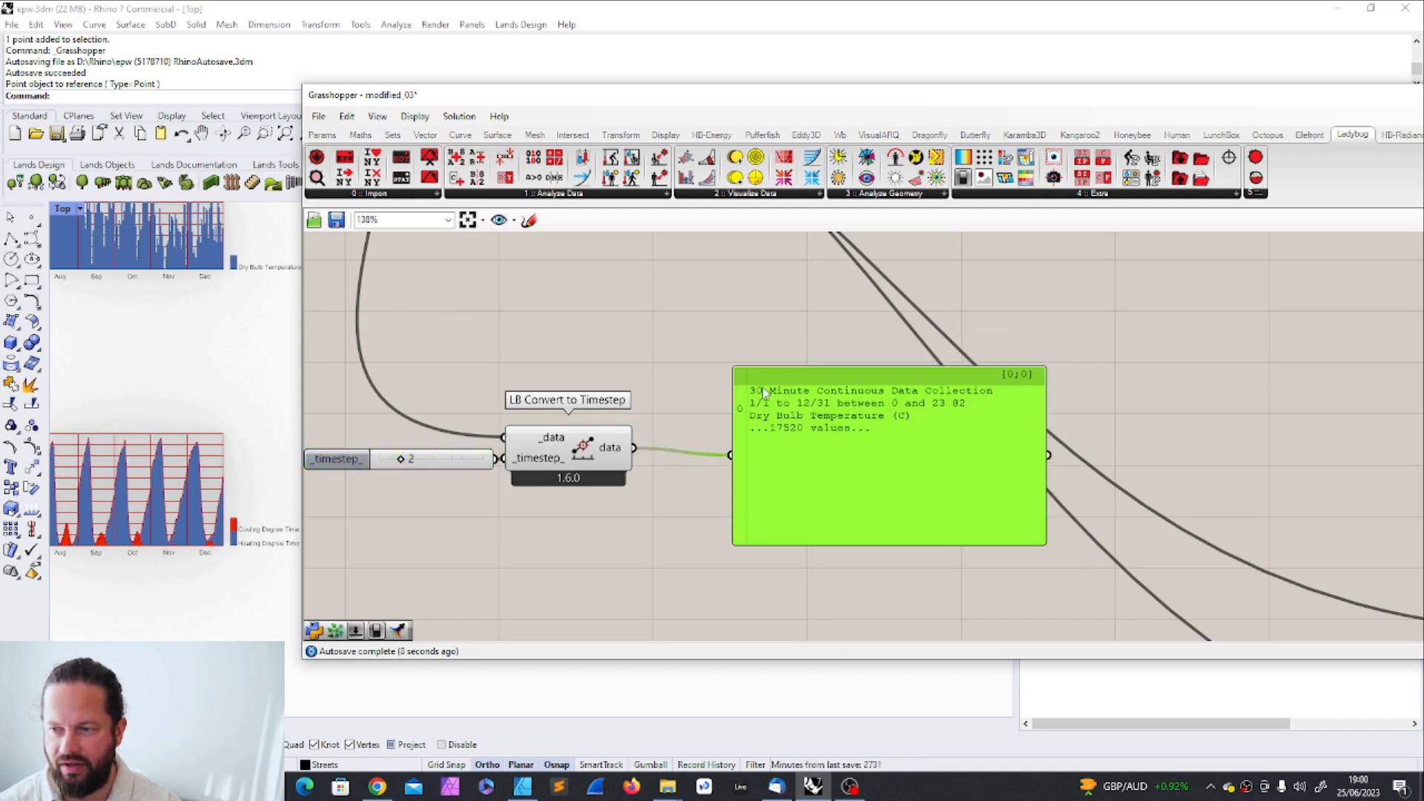
- Switch the _timestep_ slider to real numbers with three decimals and try a value of 0.5
double_click(426, 458)
type("0.5")
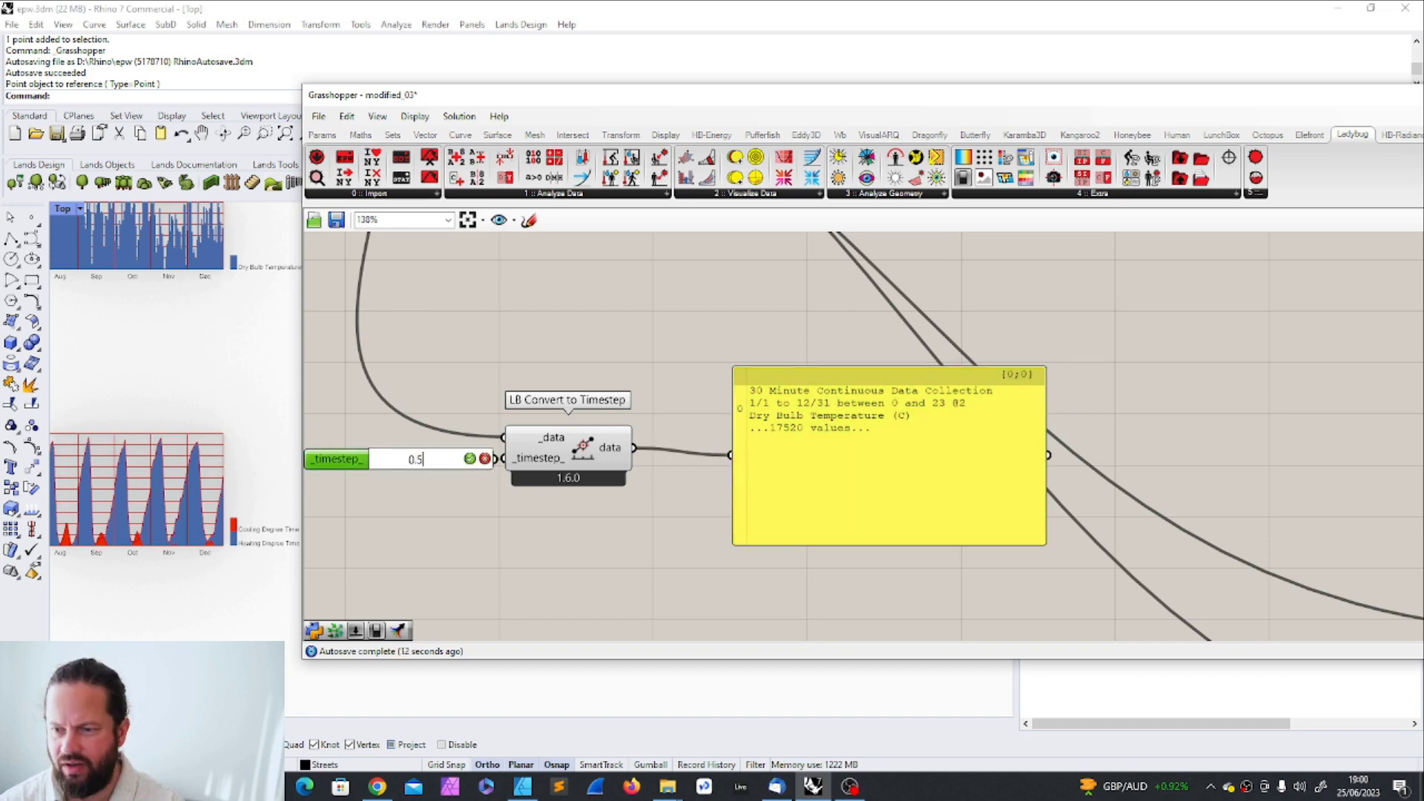
key("Return")
double_click(337, 458)
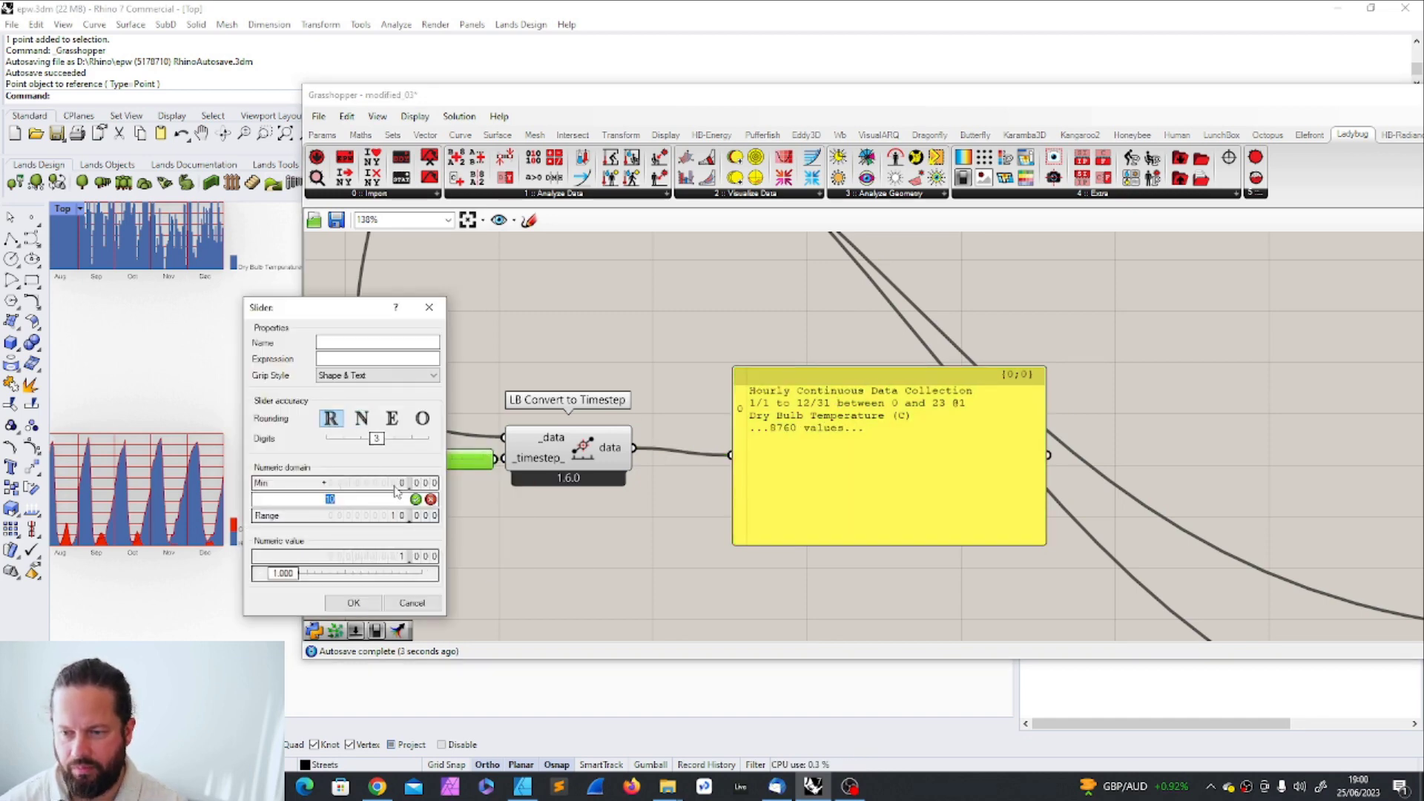
double_click(399, 498)
left_click(563, 462)
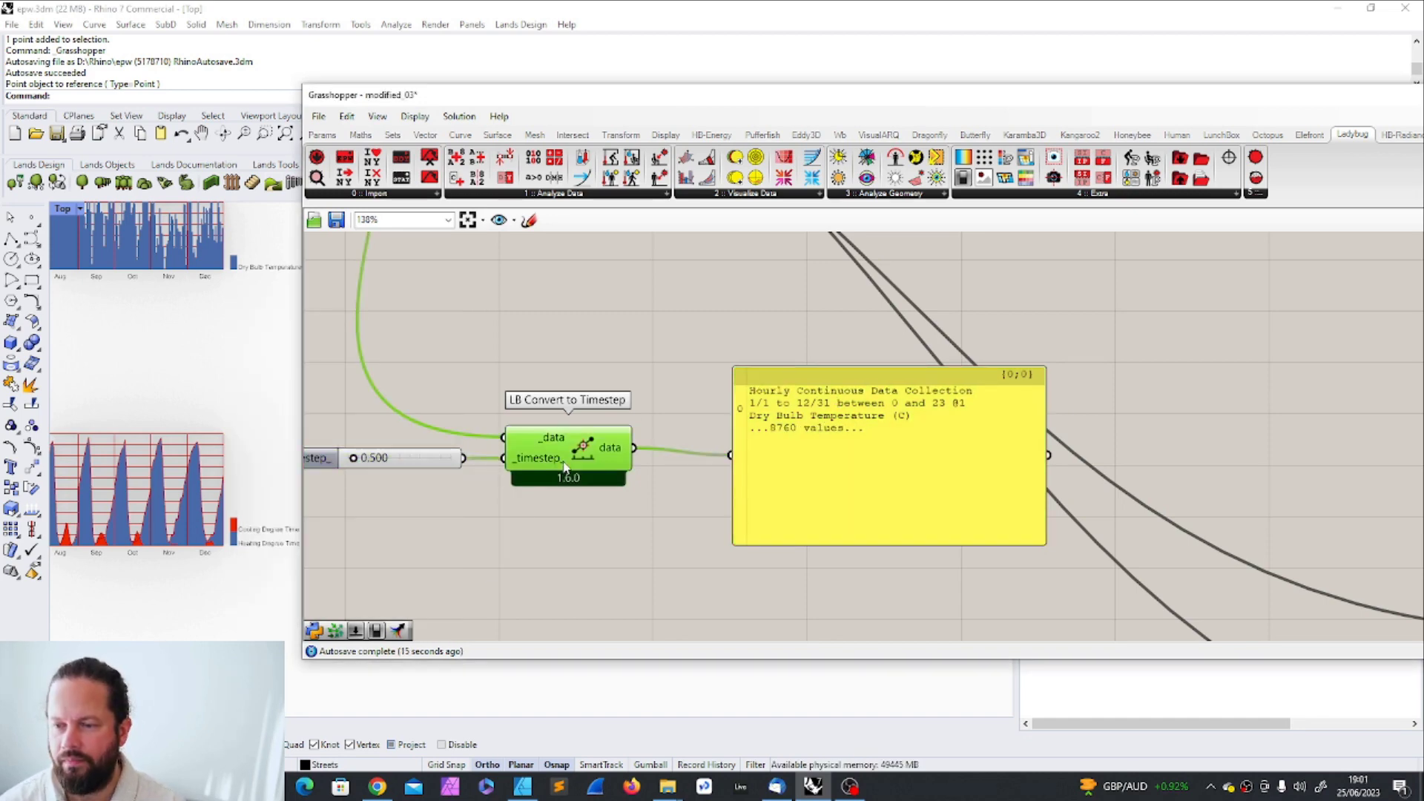
scroll(544, 454, "down", 3)
scroll(436, 457, "up", 4)
left_click(485, 450)
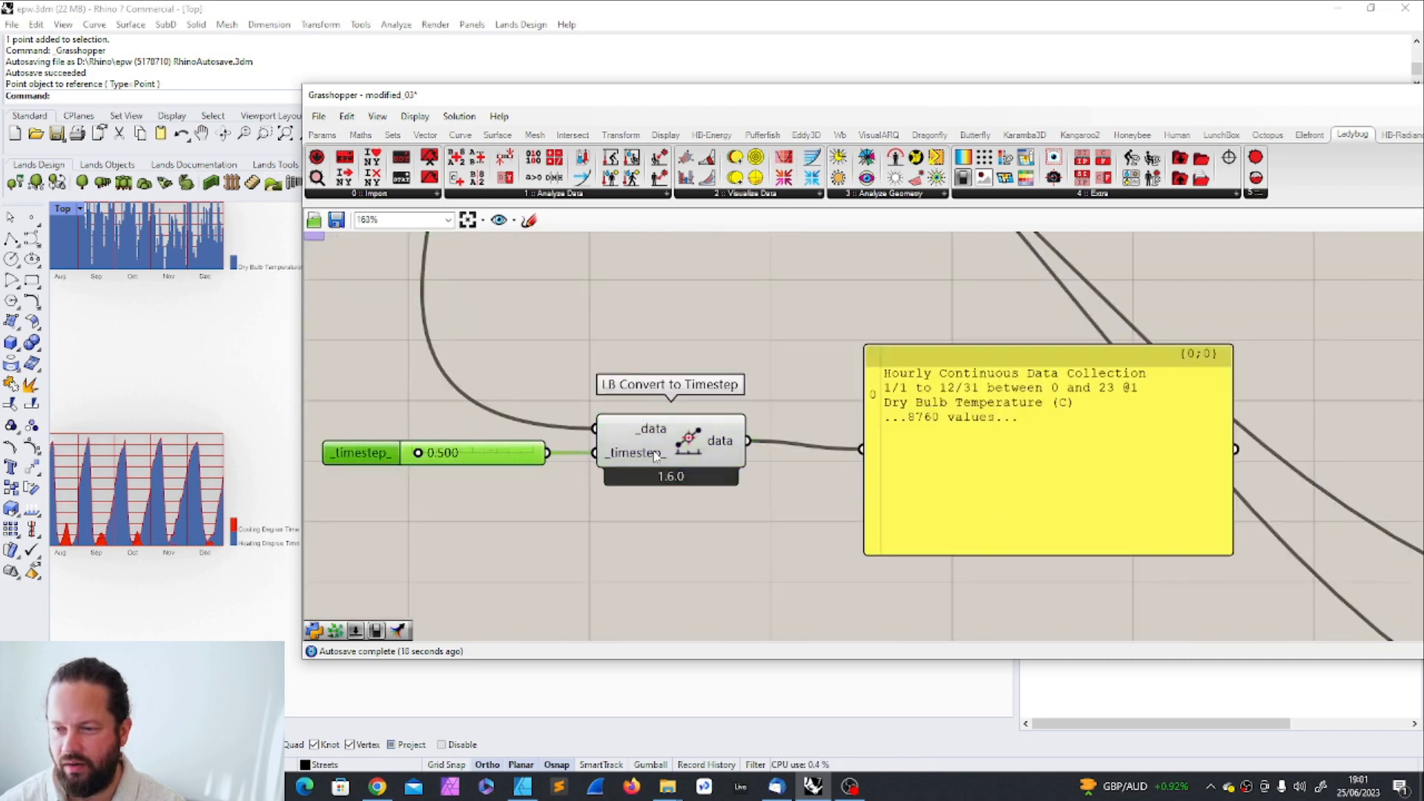
- Set the _timestep_ slider to 3 and widen the data panel further
scroll(697, 438, "down", 1)
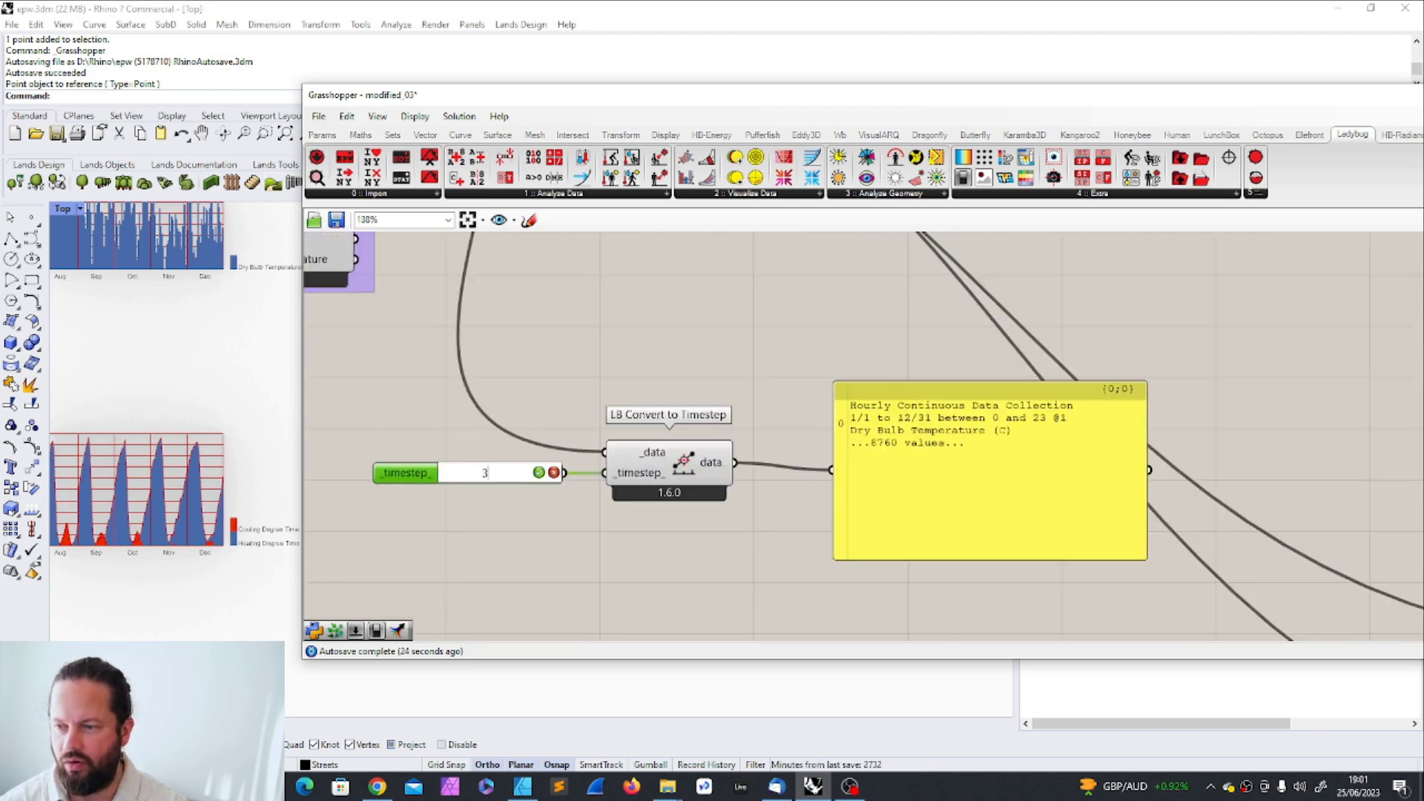
left_click_drag(446, 473, 480, 473)
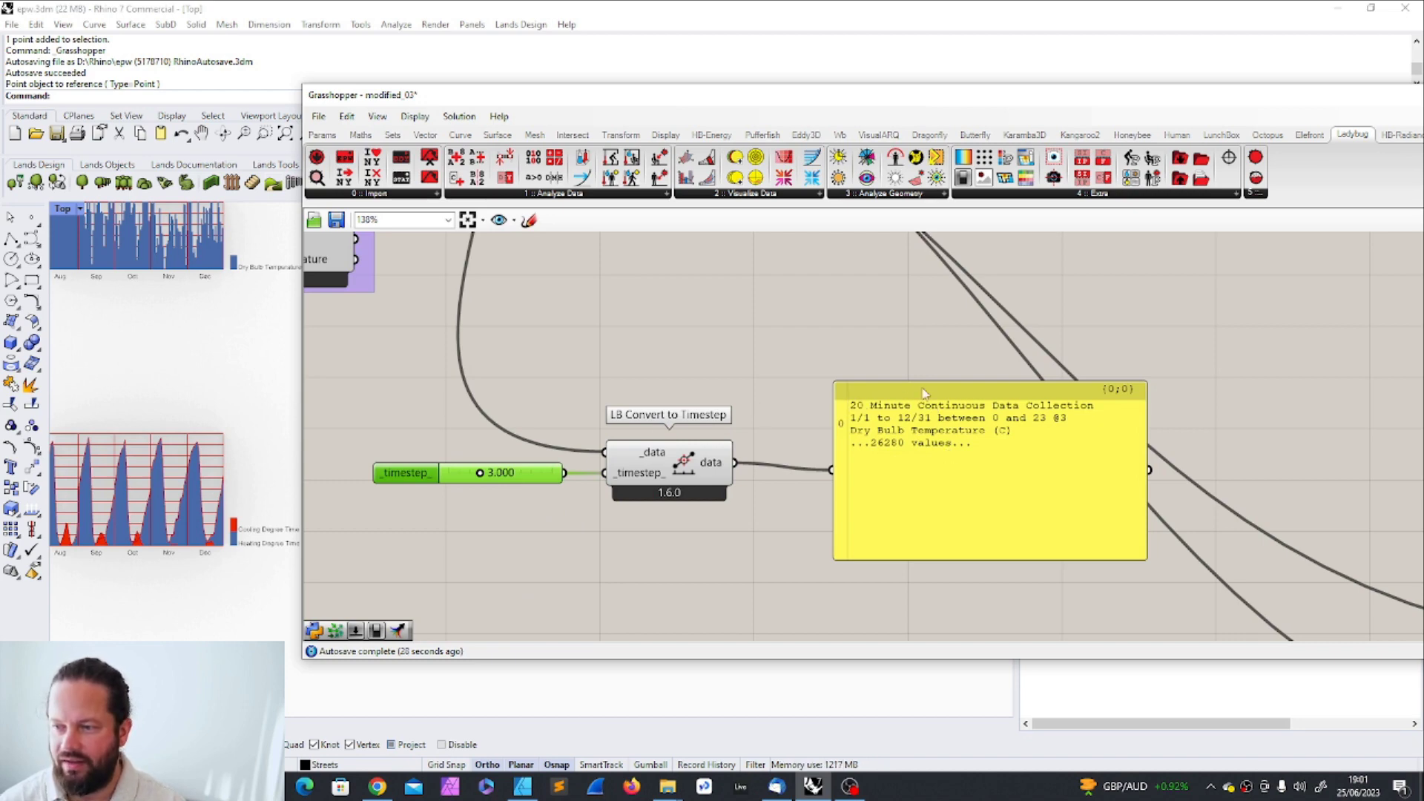
left_click_drag(924, 393, 892, 392)
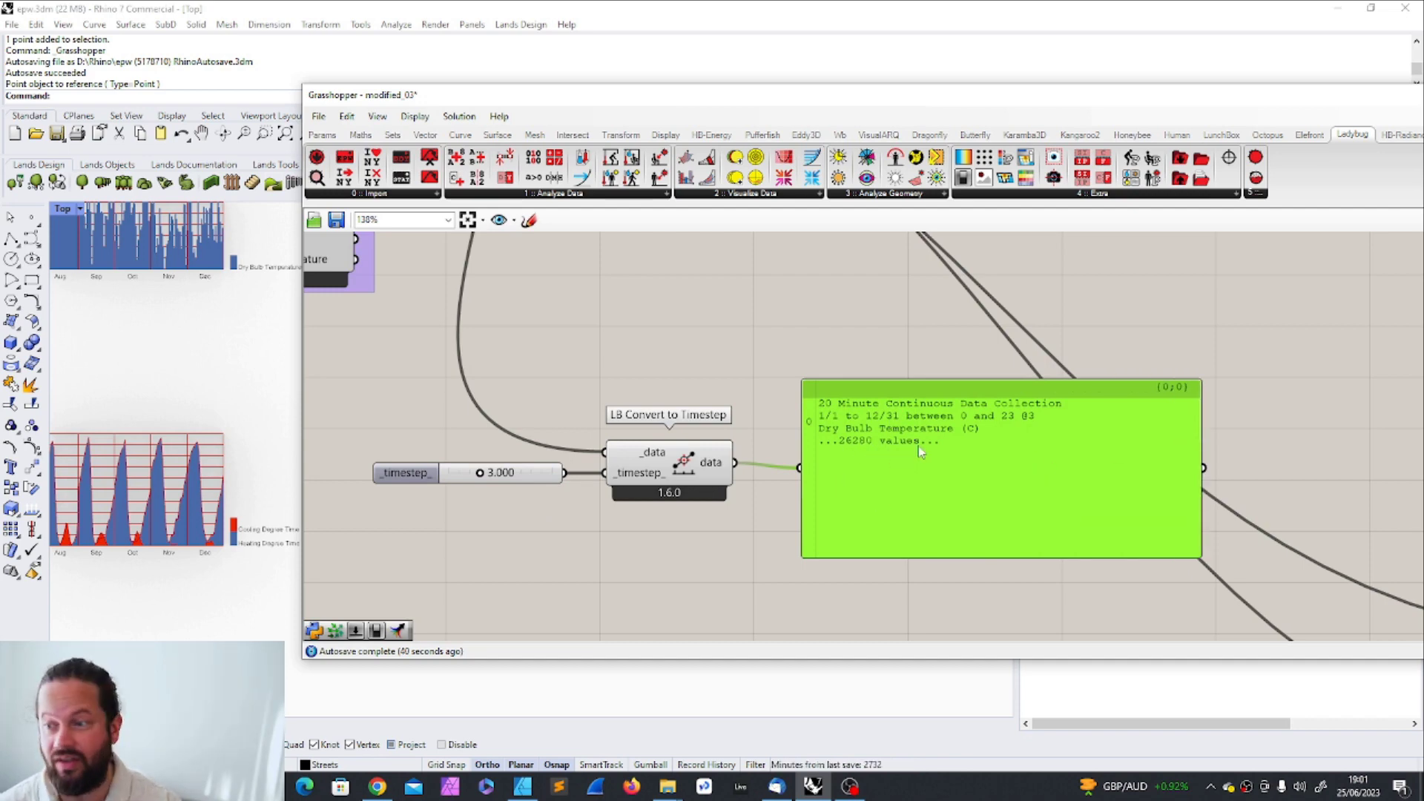
left_click(784, 322)
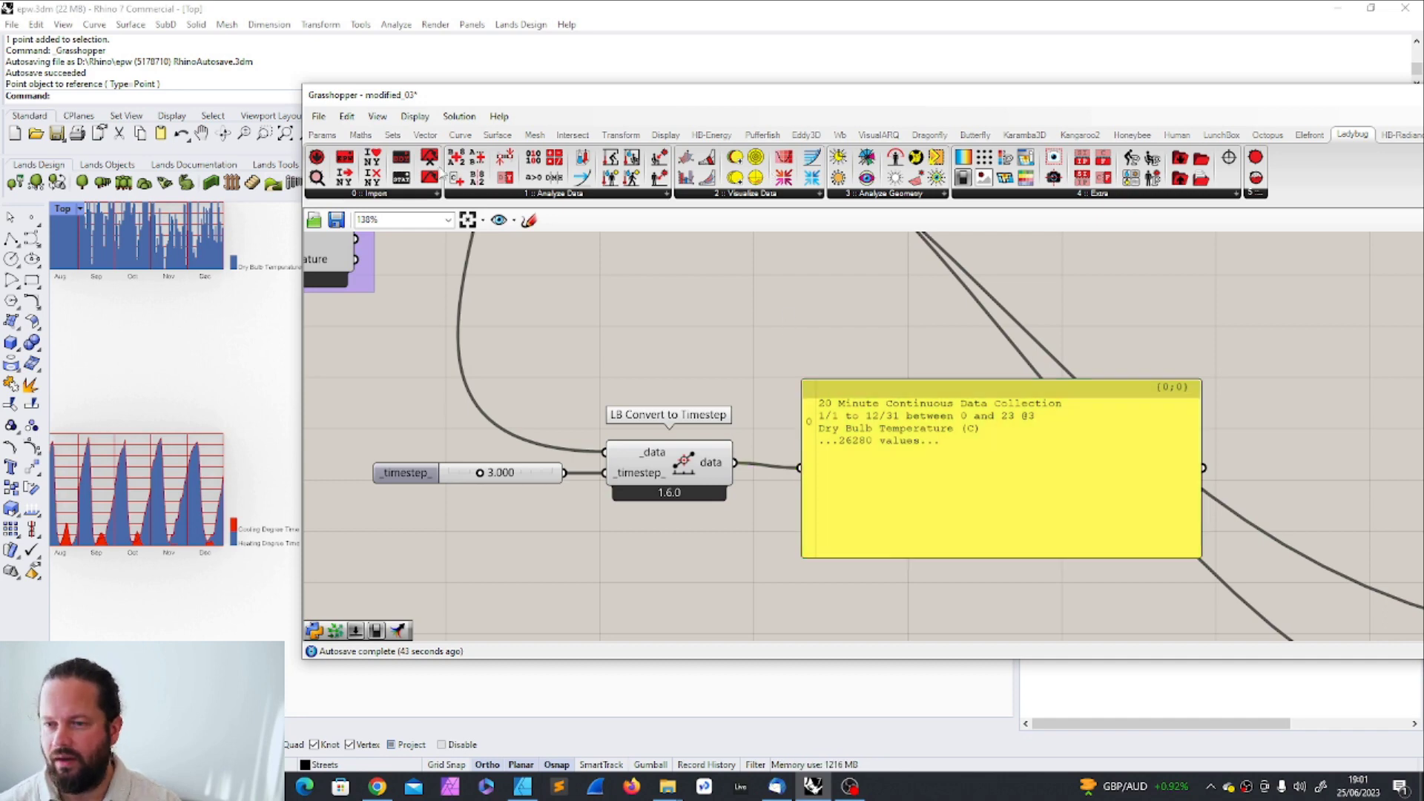
- Add an LB Deconstruct Data component, feed it the LB Convert to Timestep data, and connect its values output to the panel
left_click(483, 183)
left_click(832, 346)
scroll(776, 318, "down", 3)
scroll(815, 347, "up", 3)
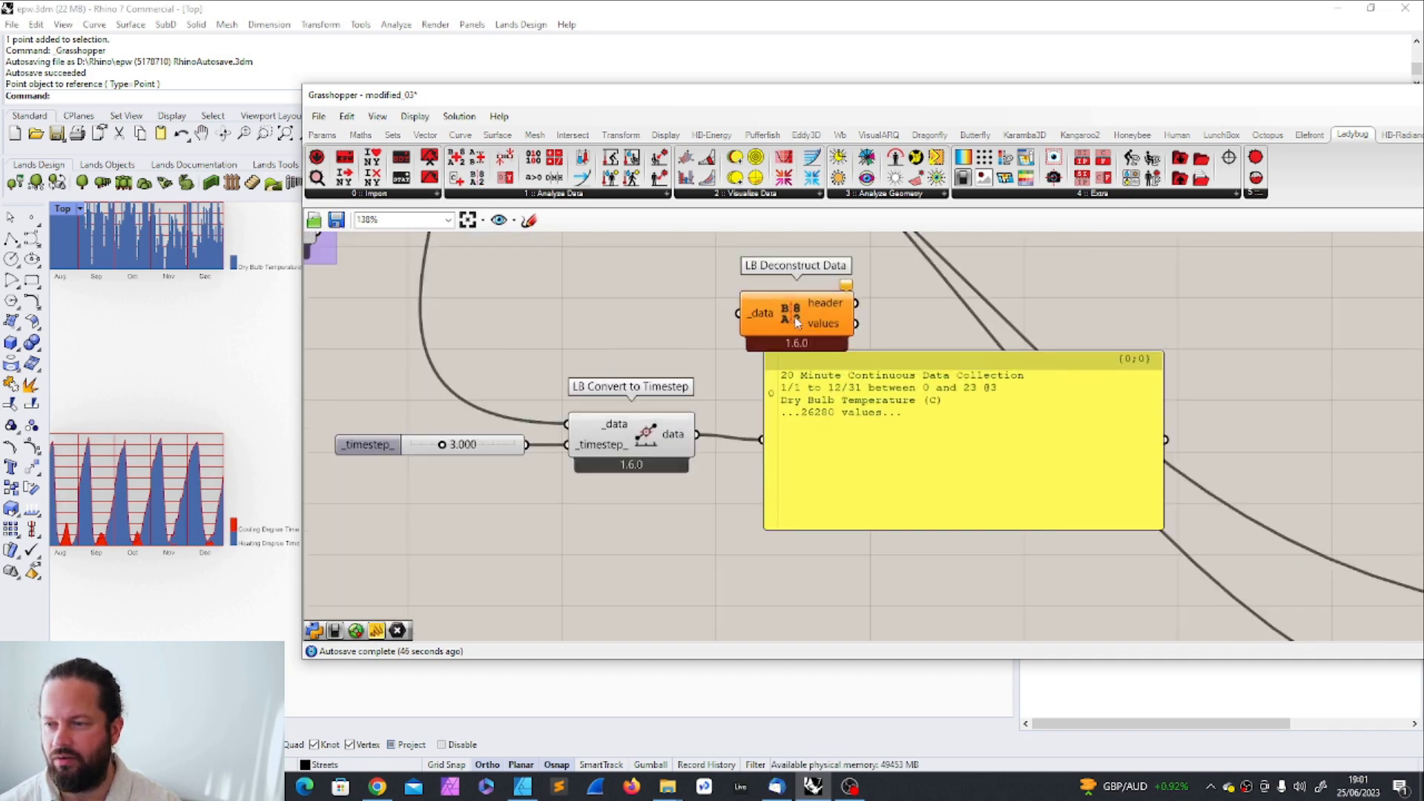
left_click_drag(812, 344, 769, 590)
left_click_drag(699, 443, 695, 558)
scroll(744, 508, "down", 3)
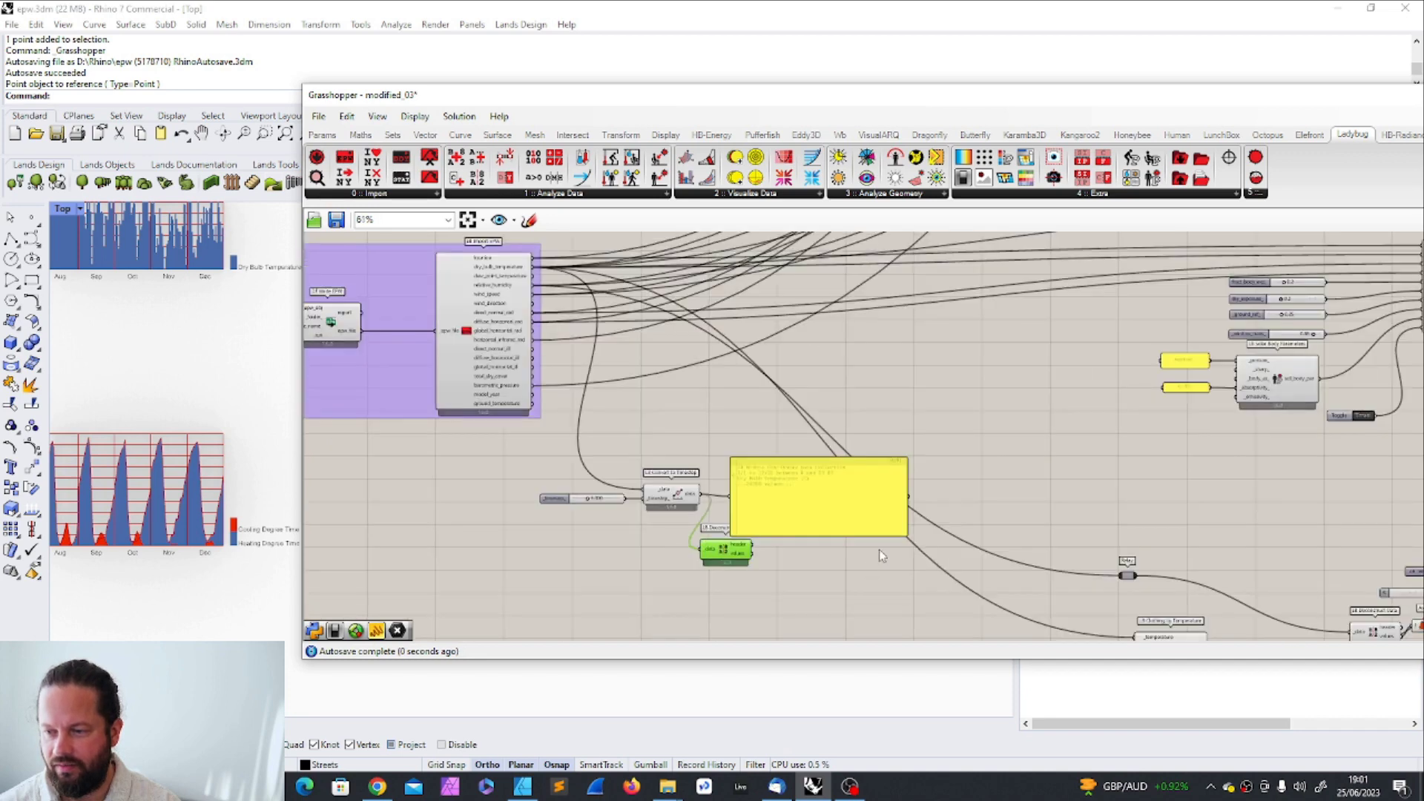
scroll(744, 508, "up", 2)
left_click_drag(742, 503, 908, 475)
left_click(631, 569)
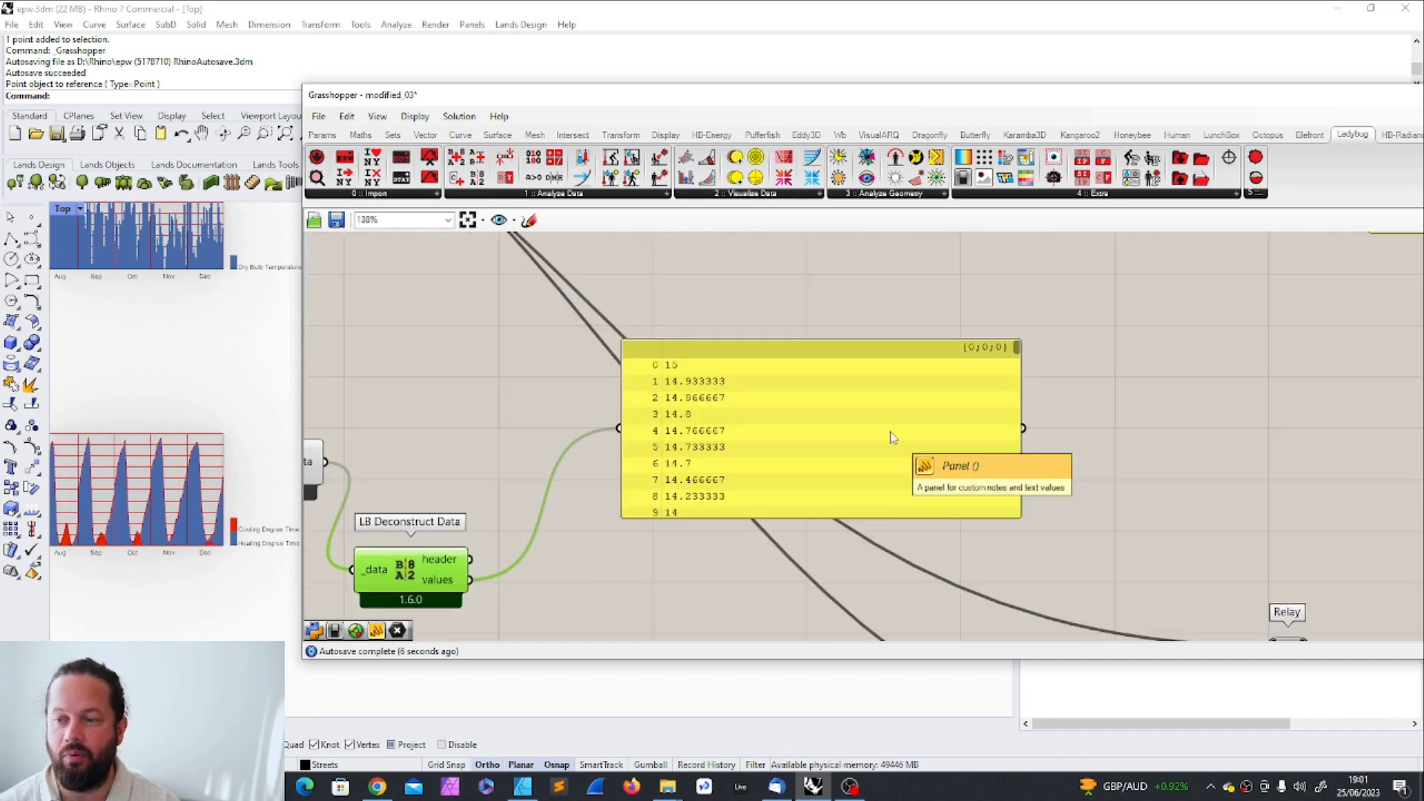
- Make the values panel taller and place LB Deconstruct Data between LB Convert to Timestep and the panel
left_click(892, 437)
scroll(844, 262, "down", 4)
scroll(586, 405, "up", 2)
left_click(620, 445)
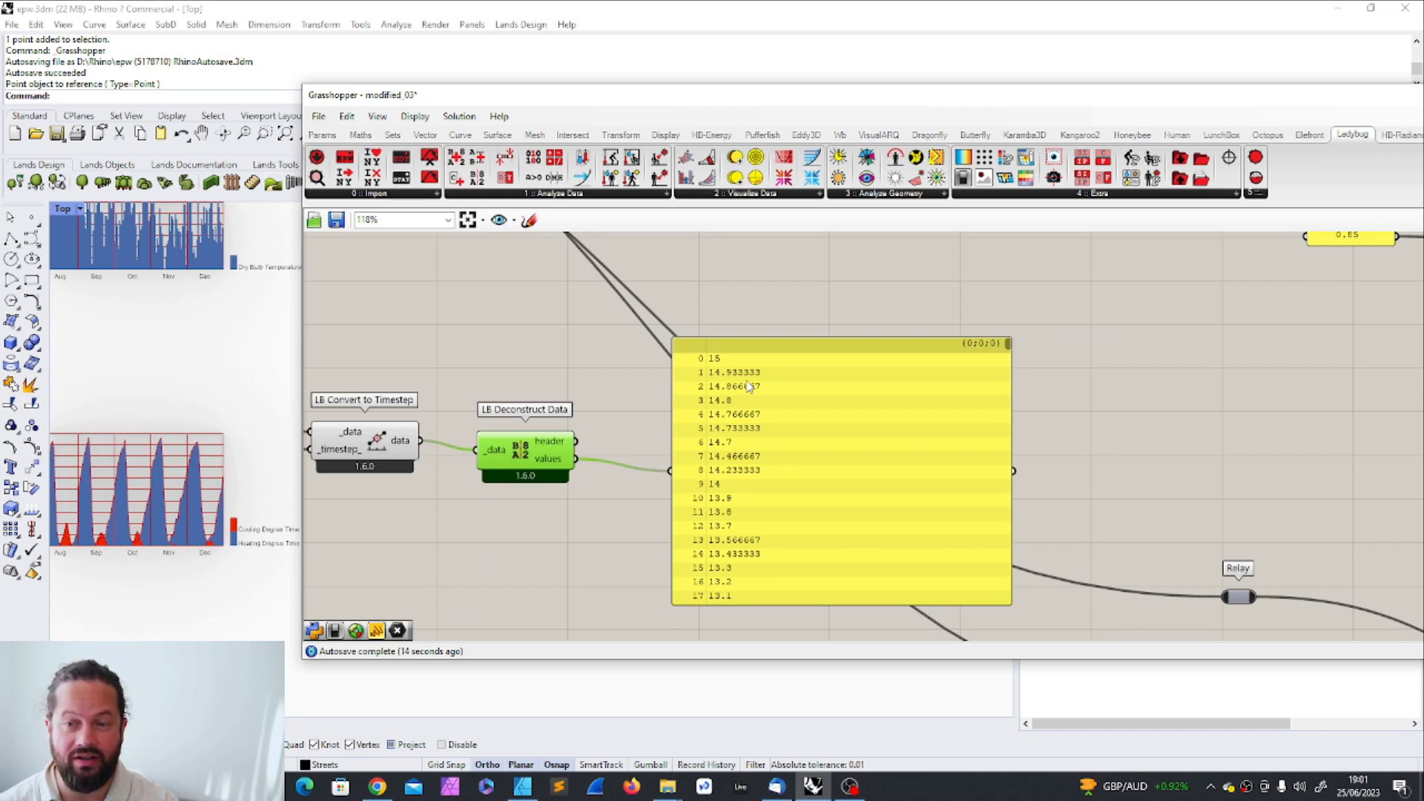
scroll(748, 387, "down", 1)
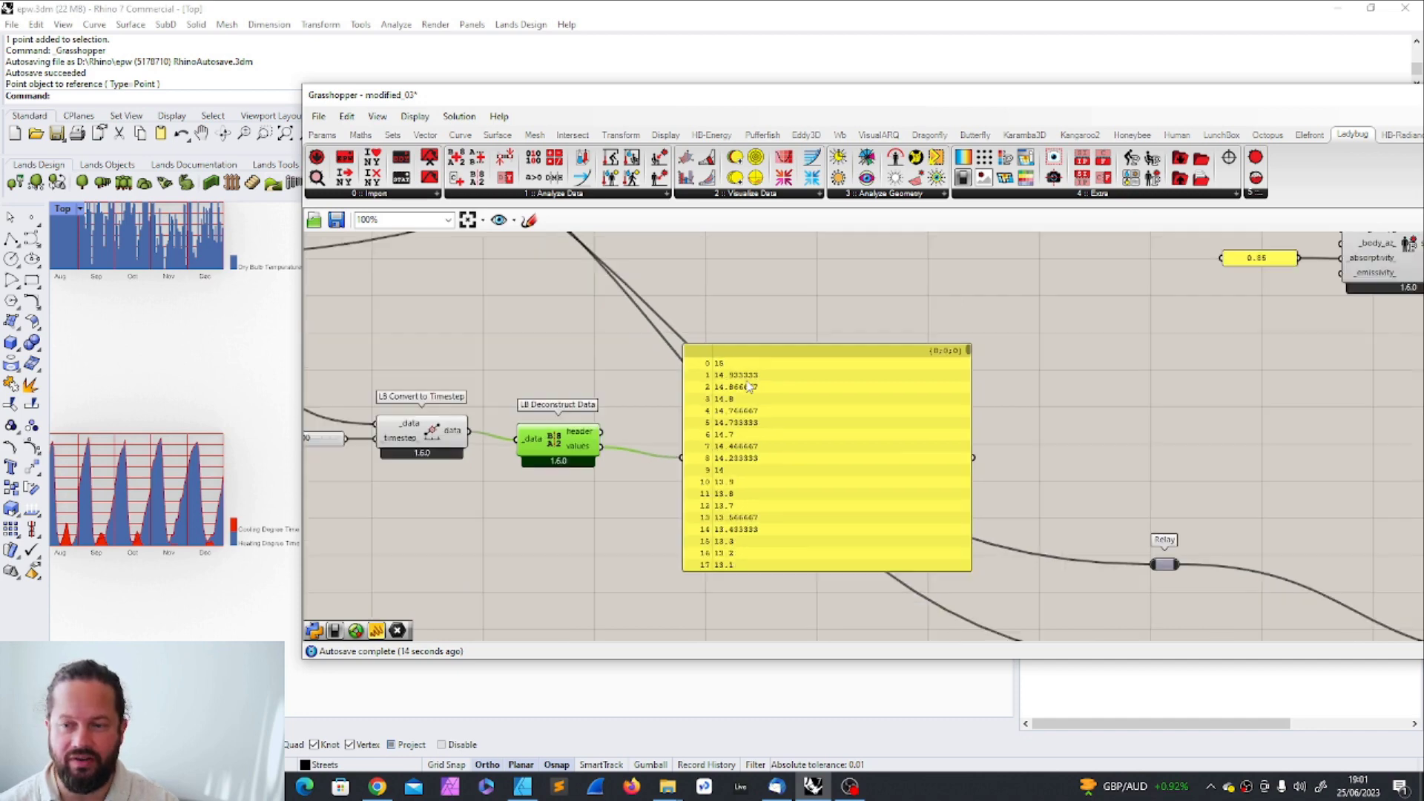
- Examine the interpolated temperature values against the timestep slider, and read the description of LB Convert to Timestep
scroll(751, 384, "down", 3)
scroll(531, 402, "up", 3)
scroll(531, 402, "up", 2)
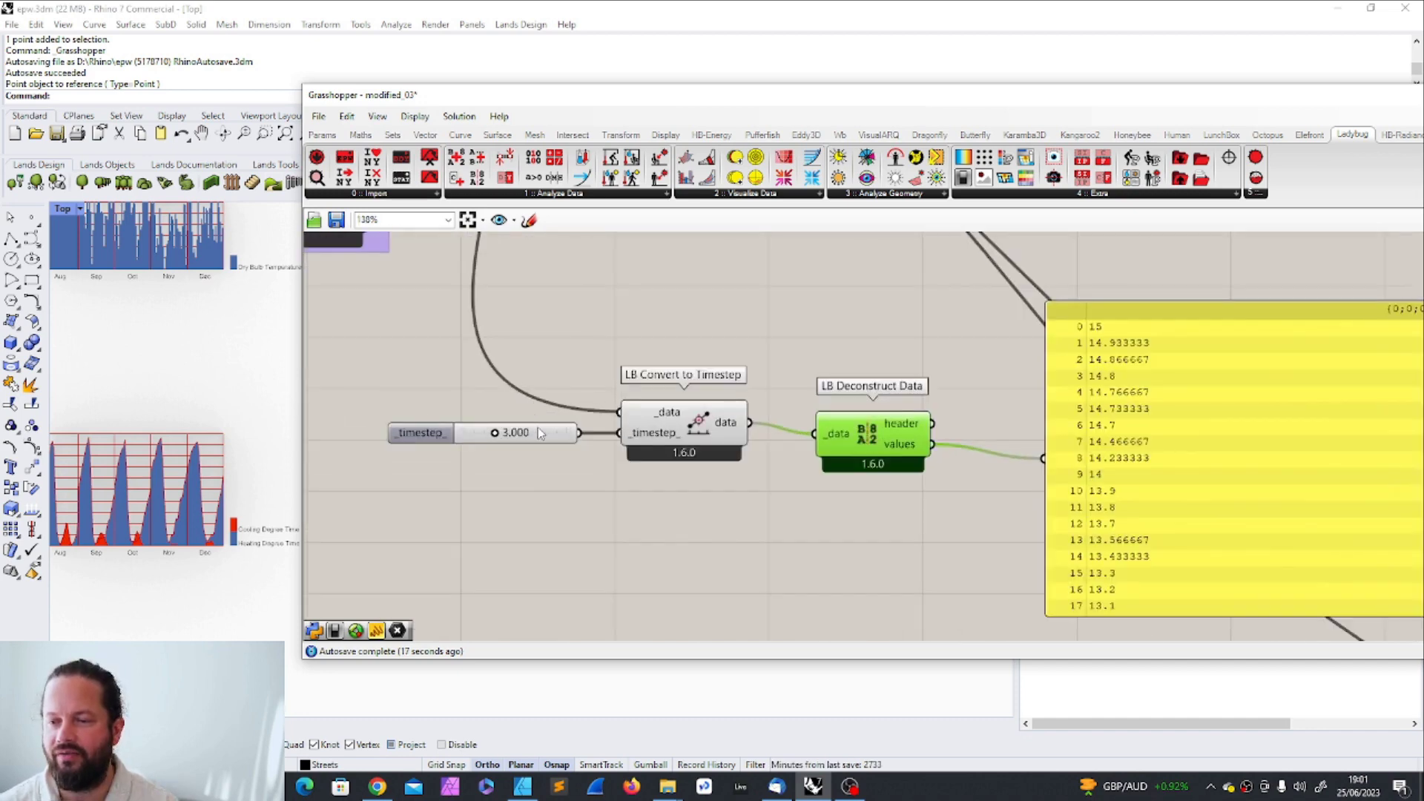
mouse_move(689, 421)
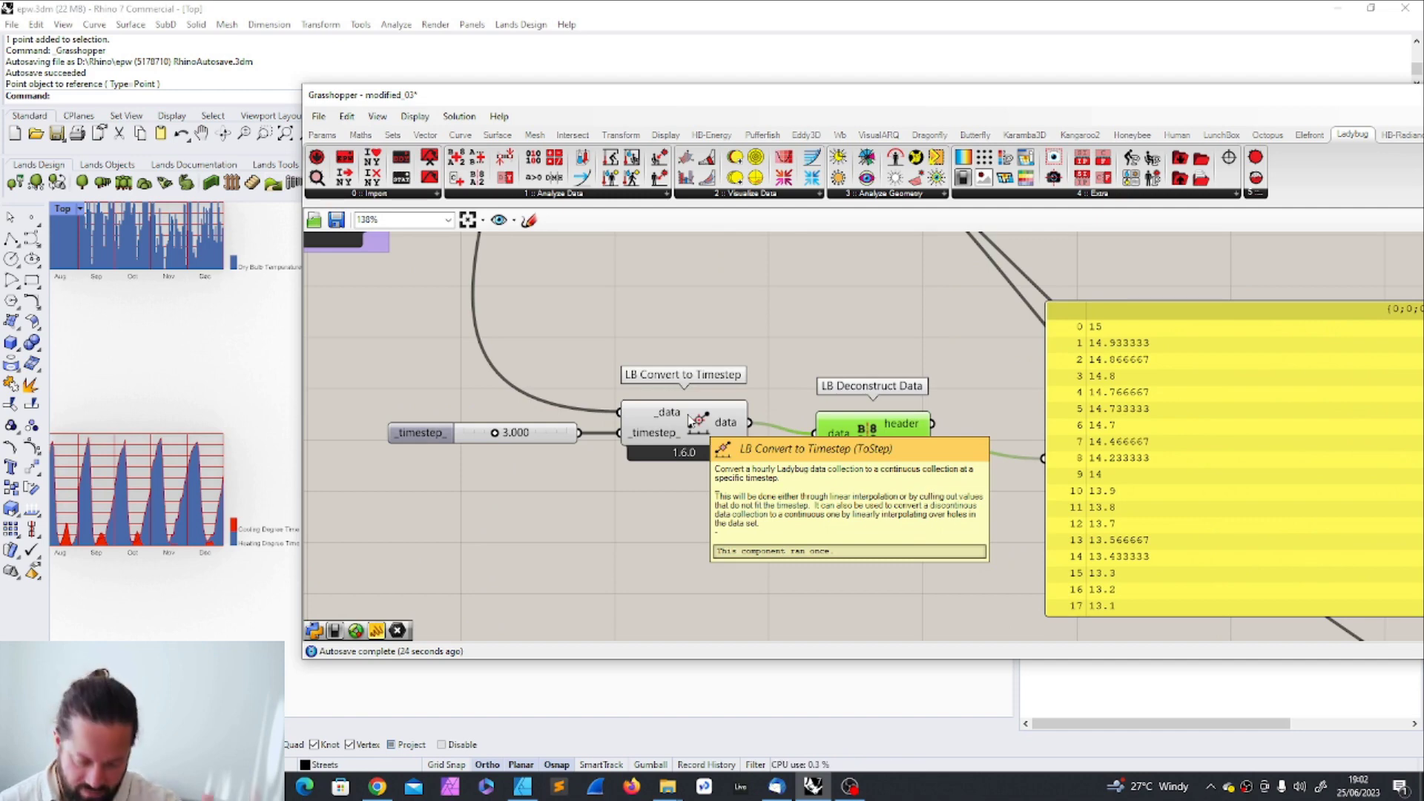
left_click(772, 299)
scroll(653, 390, "down", 3)
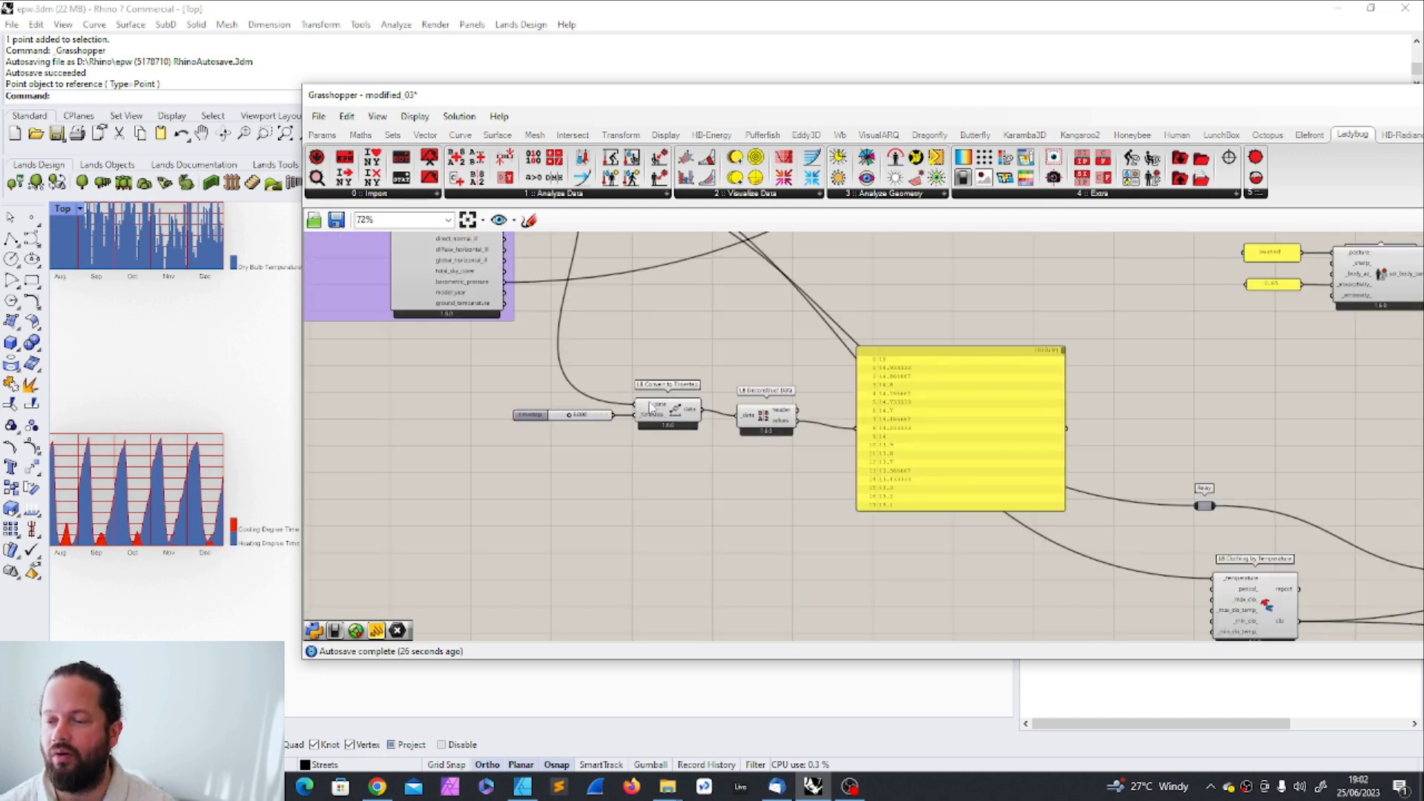
scroll(916, 339, "up", 3)
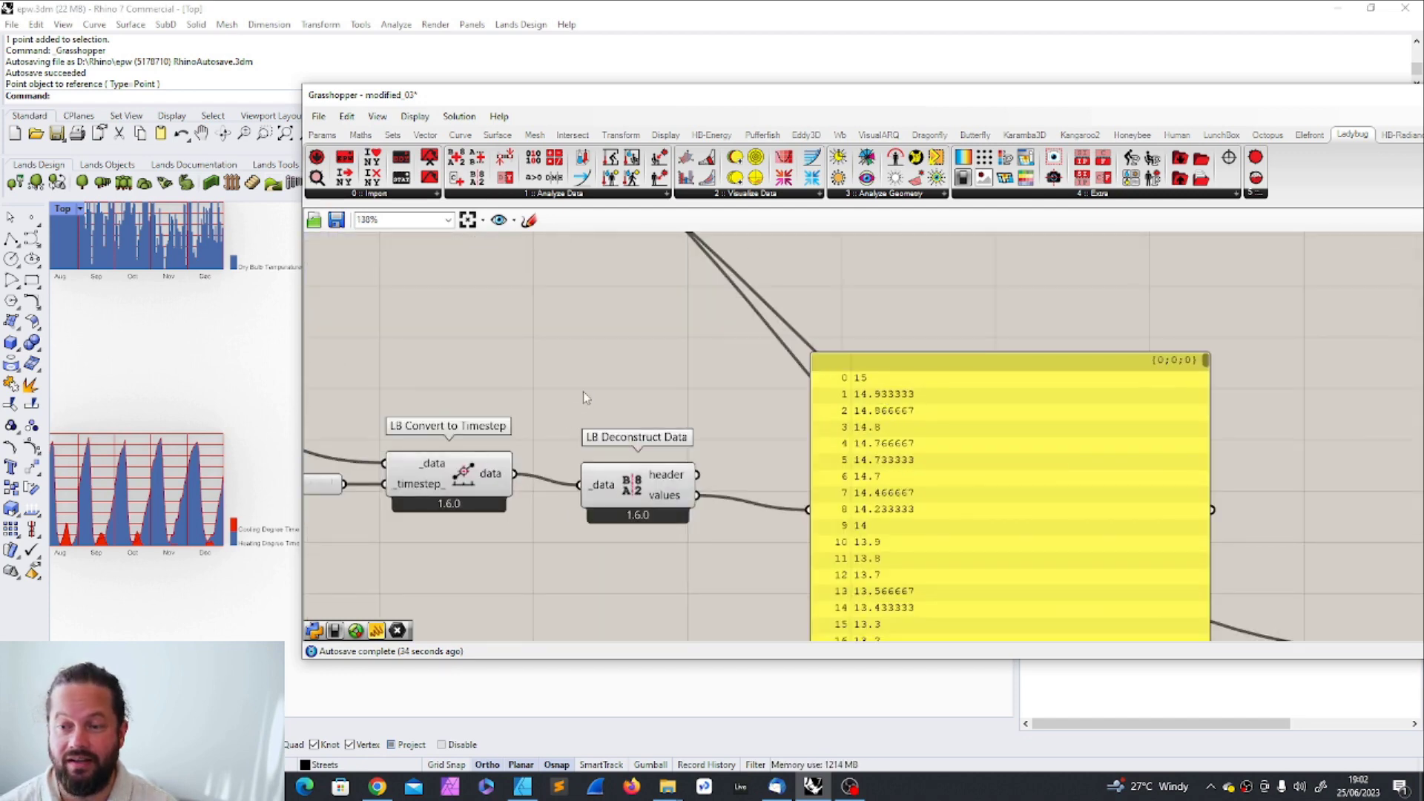
- Nudge the values panel and LB Deconstruct Data into line with LB Convert to Timestep
left_click_drag(981, 416, 981, 365)
scroll(823, 413, "down", 4)
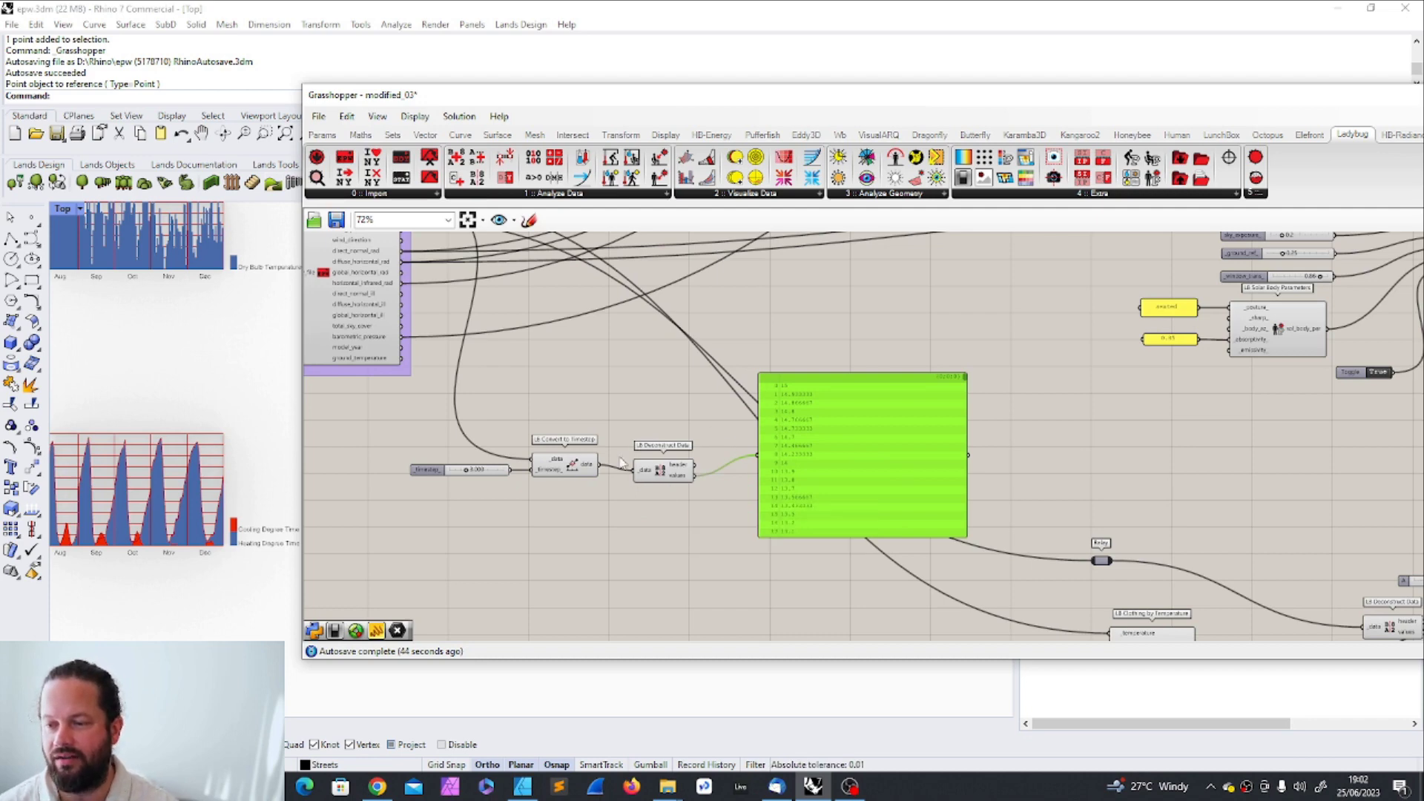
left_click_drag(659, 471, 661, 466)
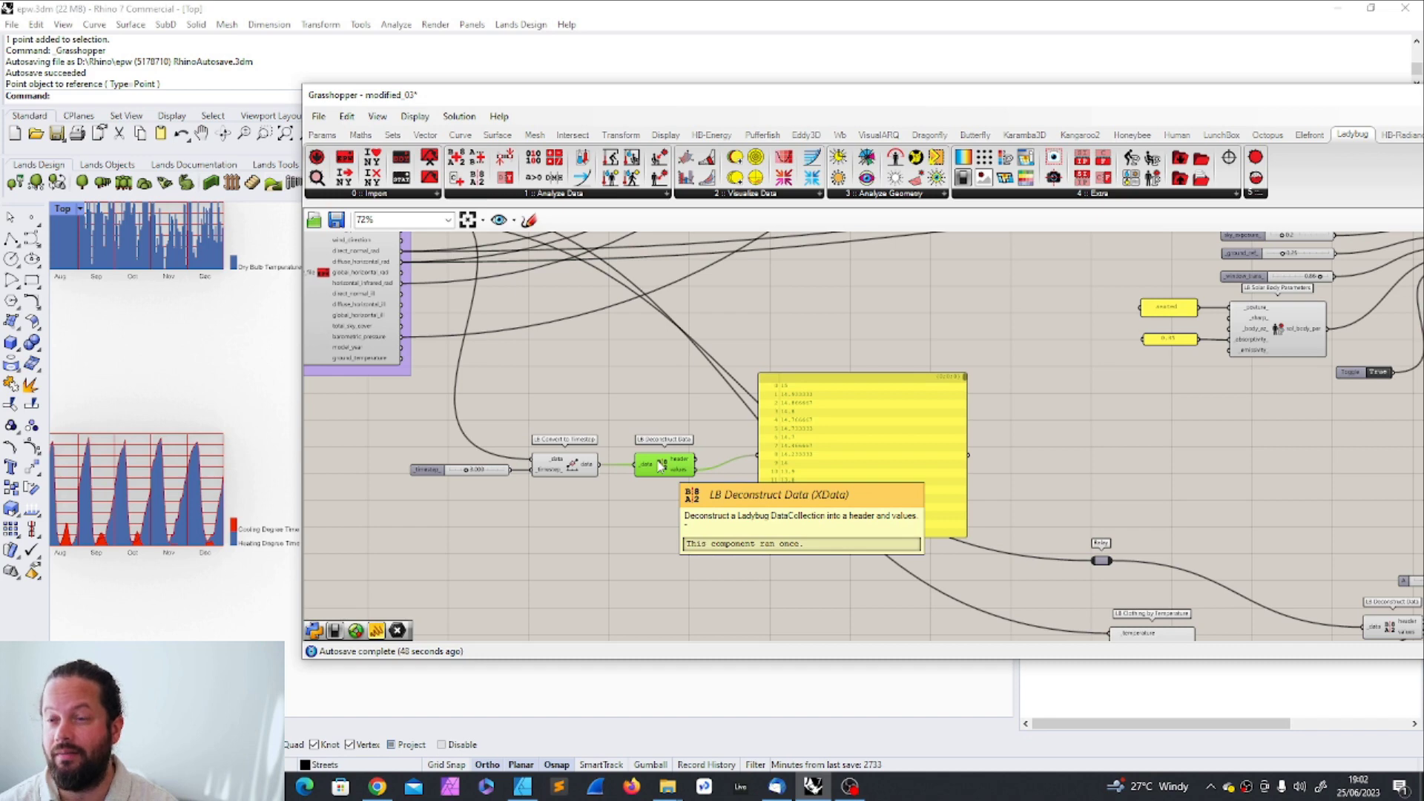
left_click(840, 290)
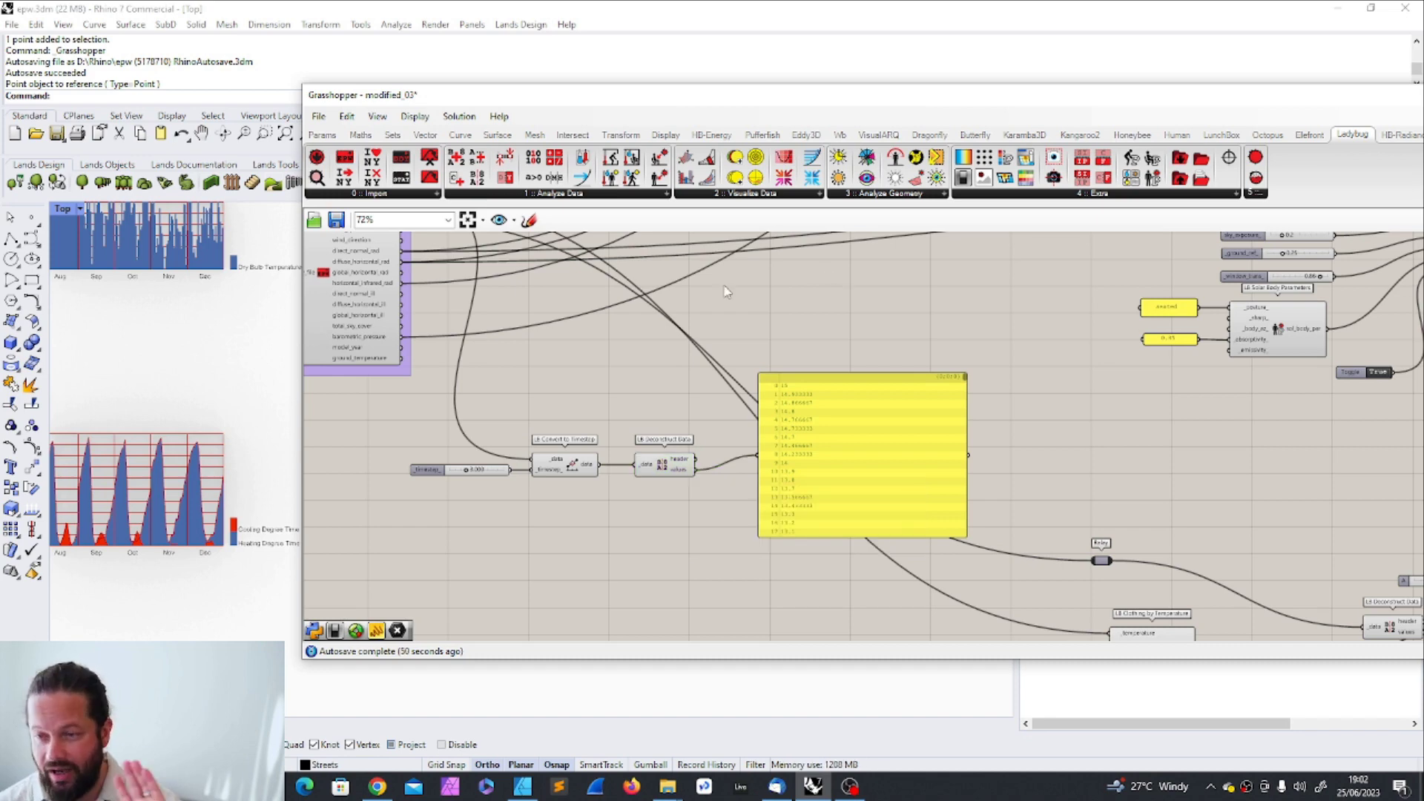
- Place an LB Data DateTimes component below LB Convert to Timestep and connect an hourly data output of the EPW import to it
left_click(591, 196)
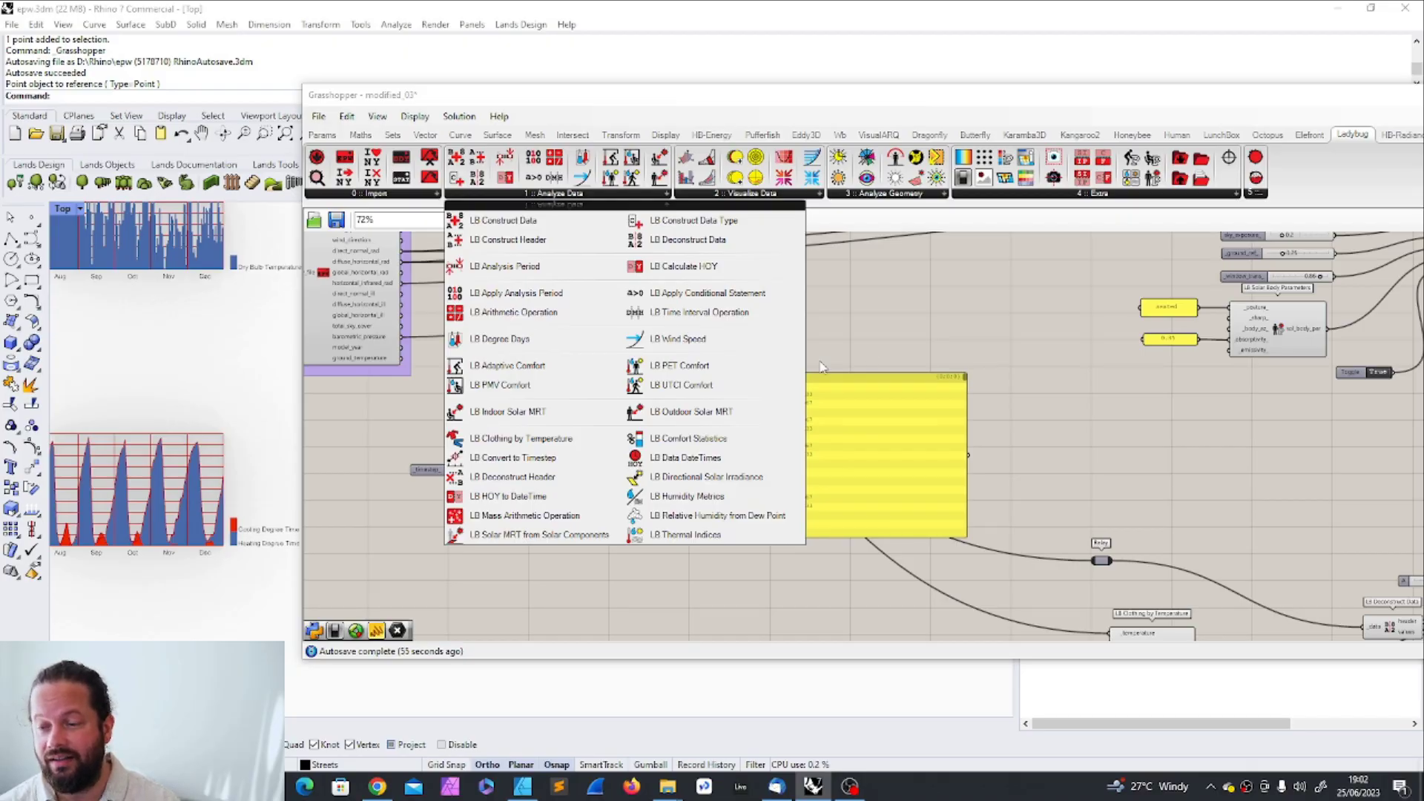
left_click_drag(704, 458, 741, 499)
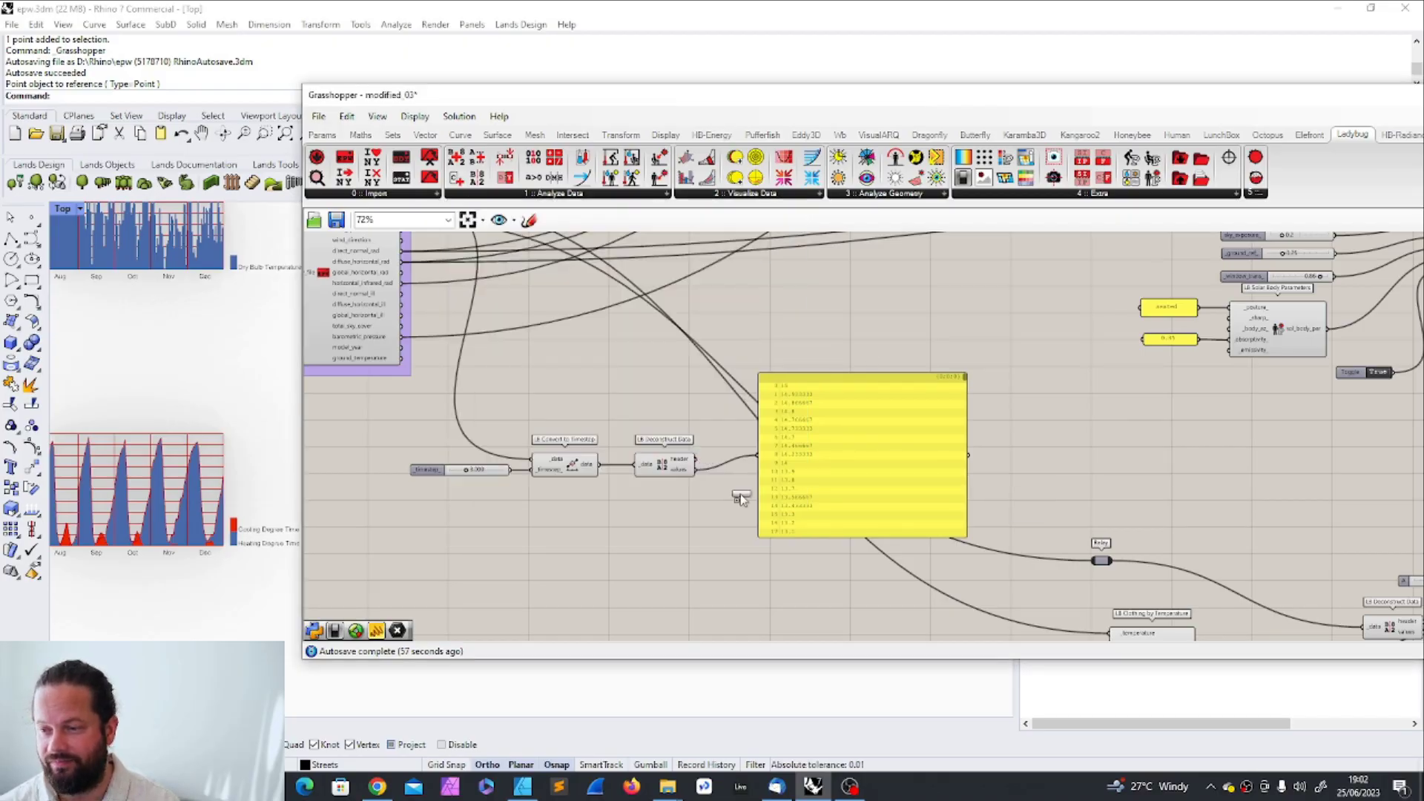
left_click(589, 527)
scroll(656, 517, "down", 3)
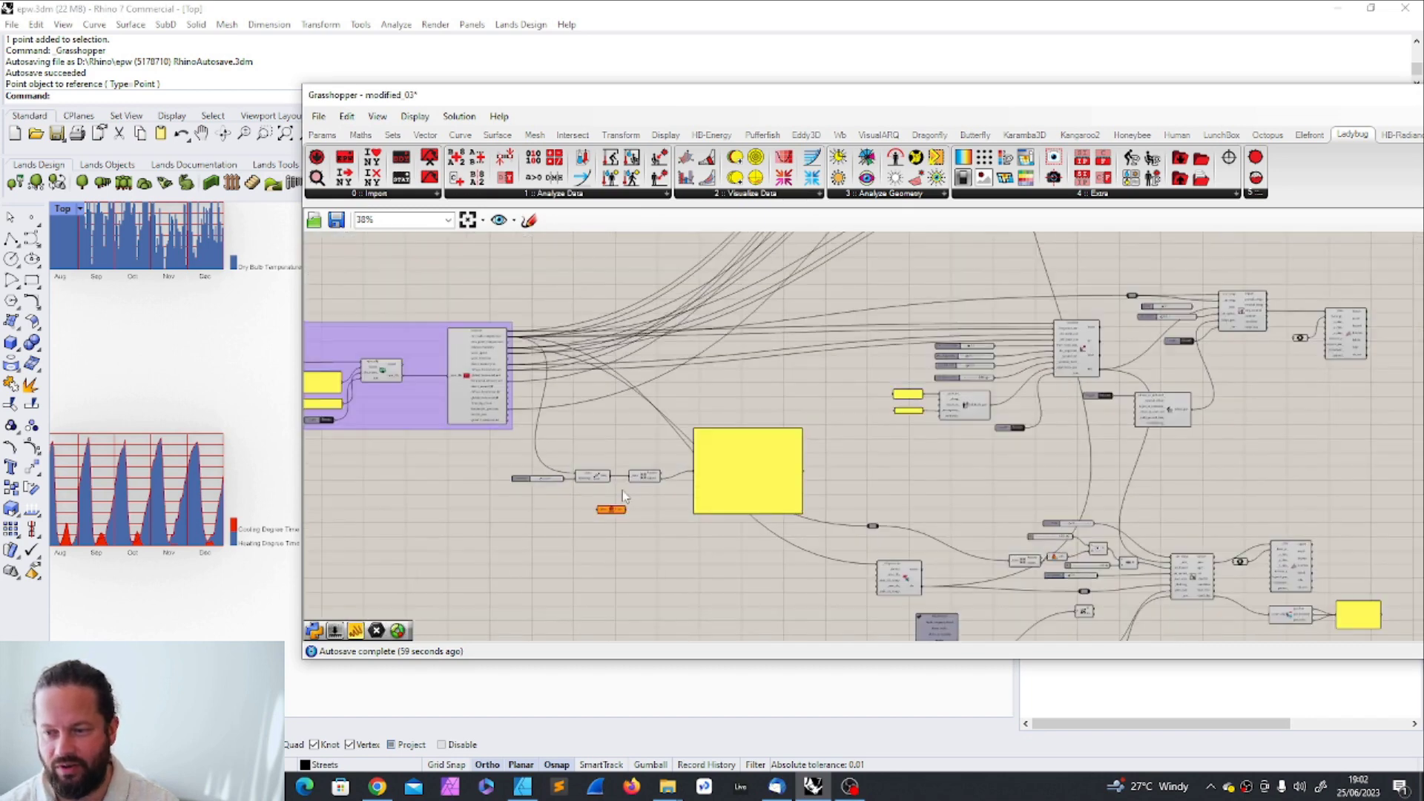
scroll(656, 517, "up", 4)
scroll(703, 548, "down", 2)
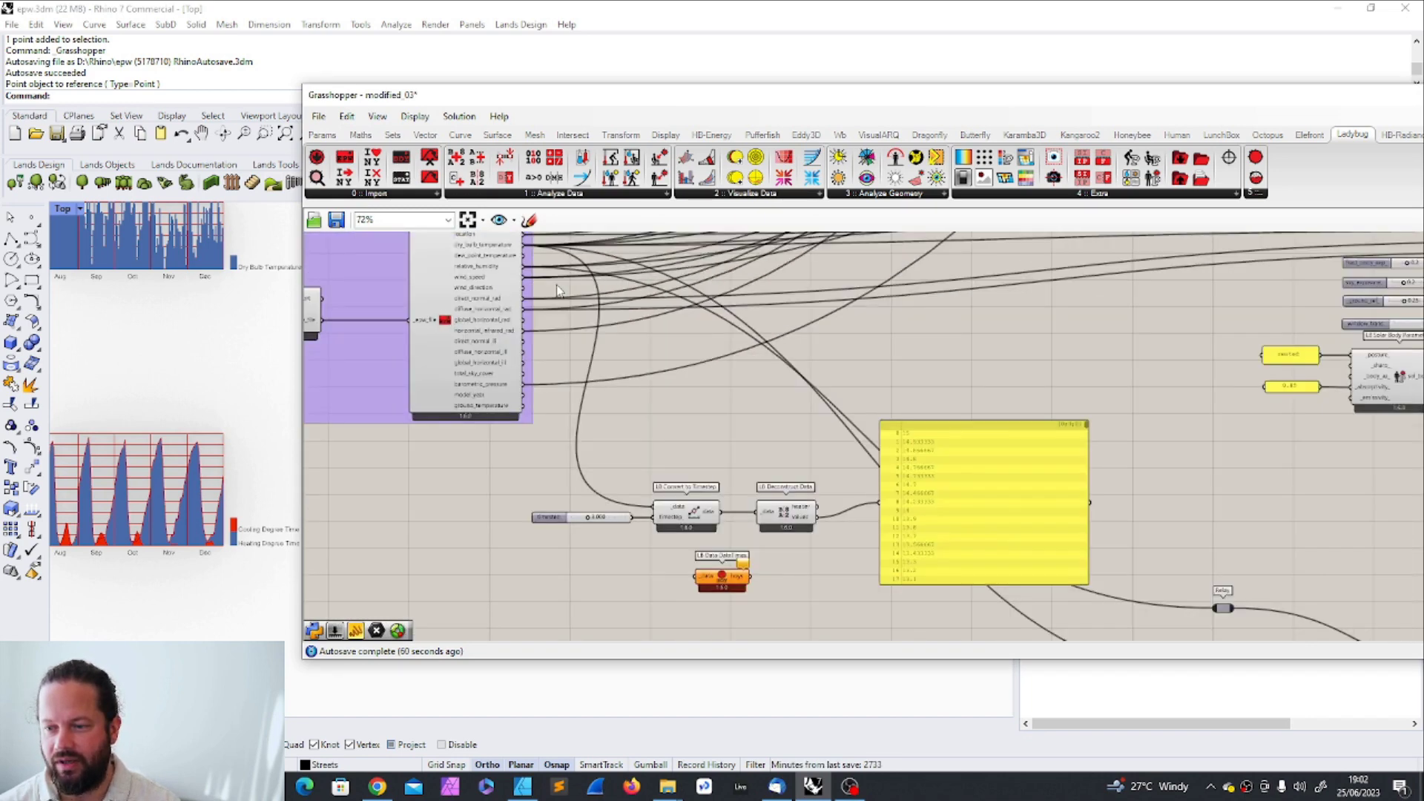
scroll(726, 595, "up", 3)
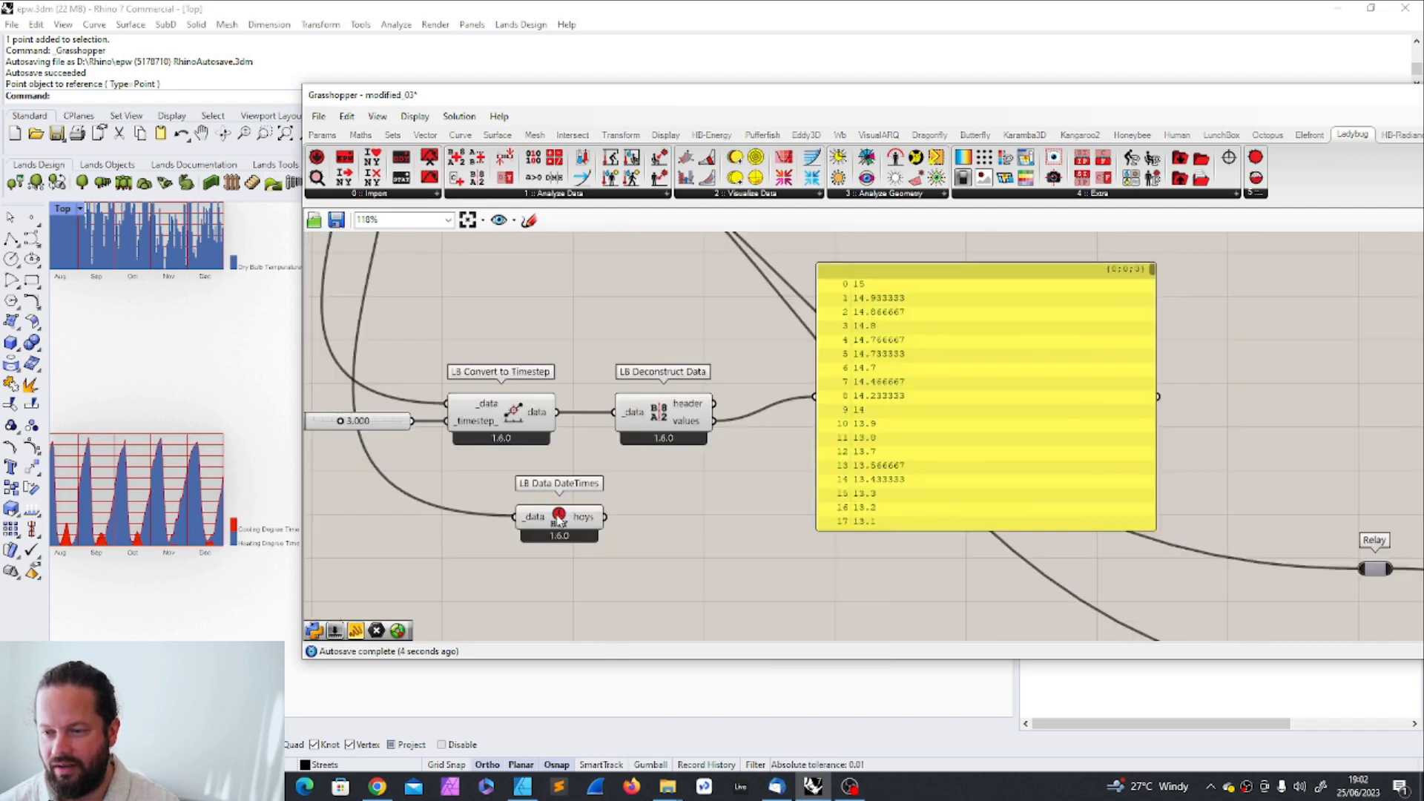
- Move LB Data DateTimes further below LB Convert to Timestep and read its description
left_click(565, 523)
scroll(567, 534, "down", 5)
scroll(568, 533, "up", 4)
left_click_drag(574, 485, 527, 542)
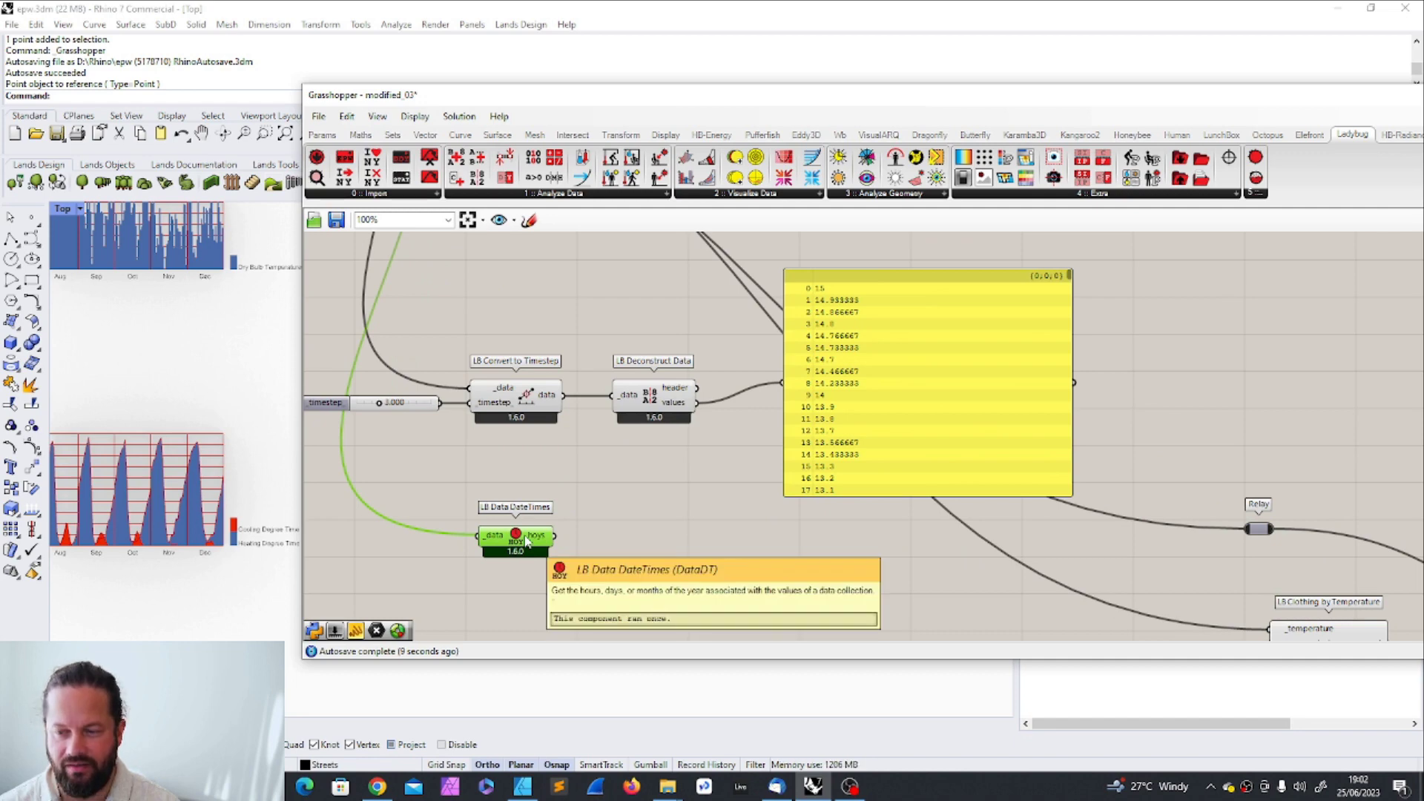
left_click(645, 491)
- Place a copy of the values panel beside LB Data DateTimes, connect the hoys output to it and examine the listed hours
scroll(645, 490, "down", 4)
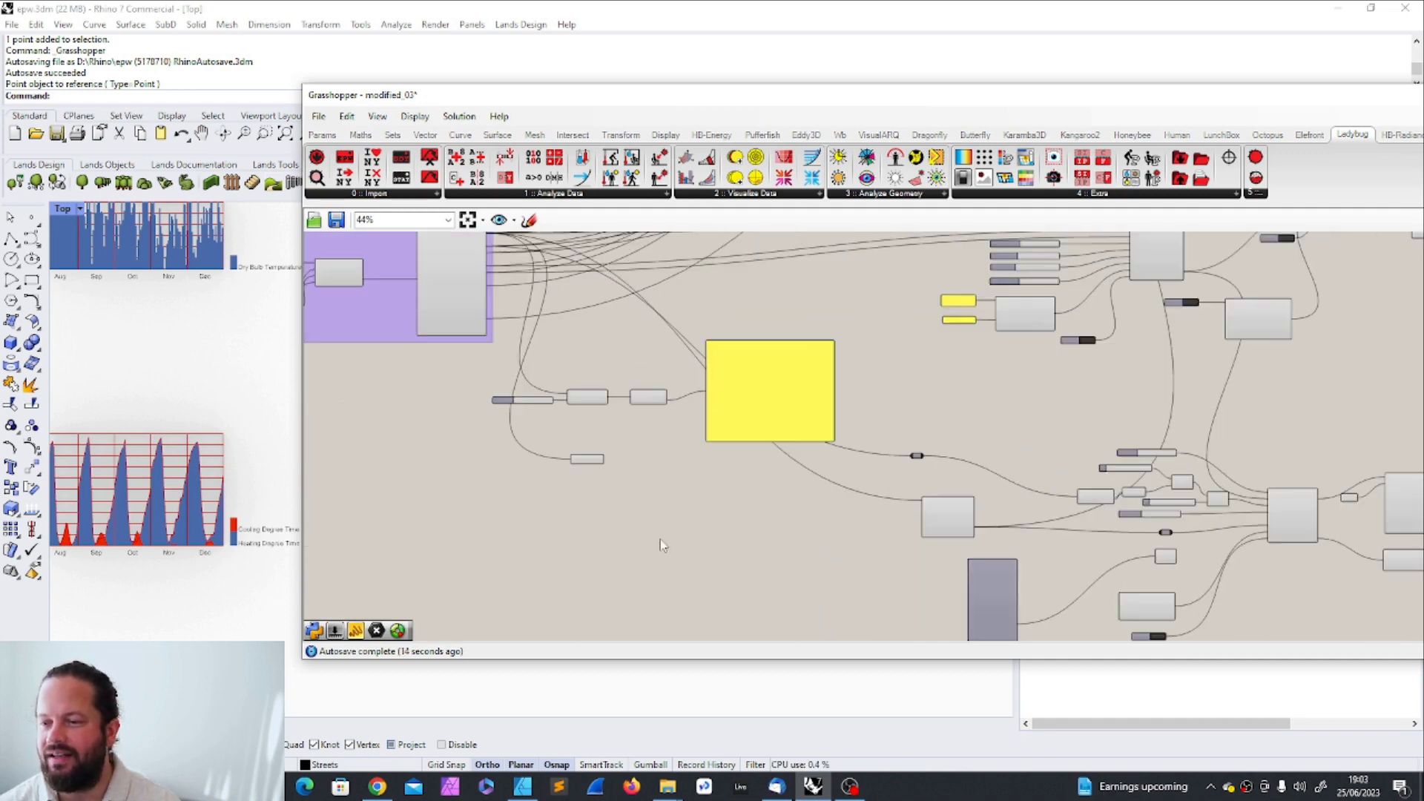
scroll(712, 397, "up", 2)
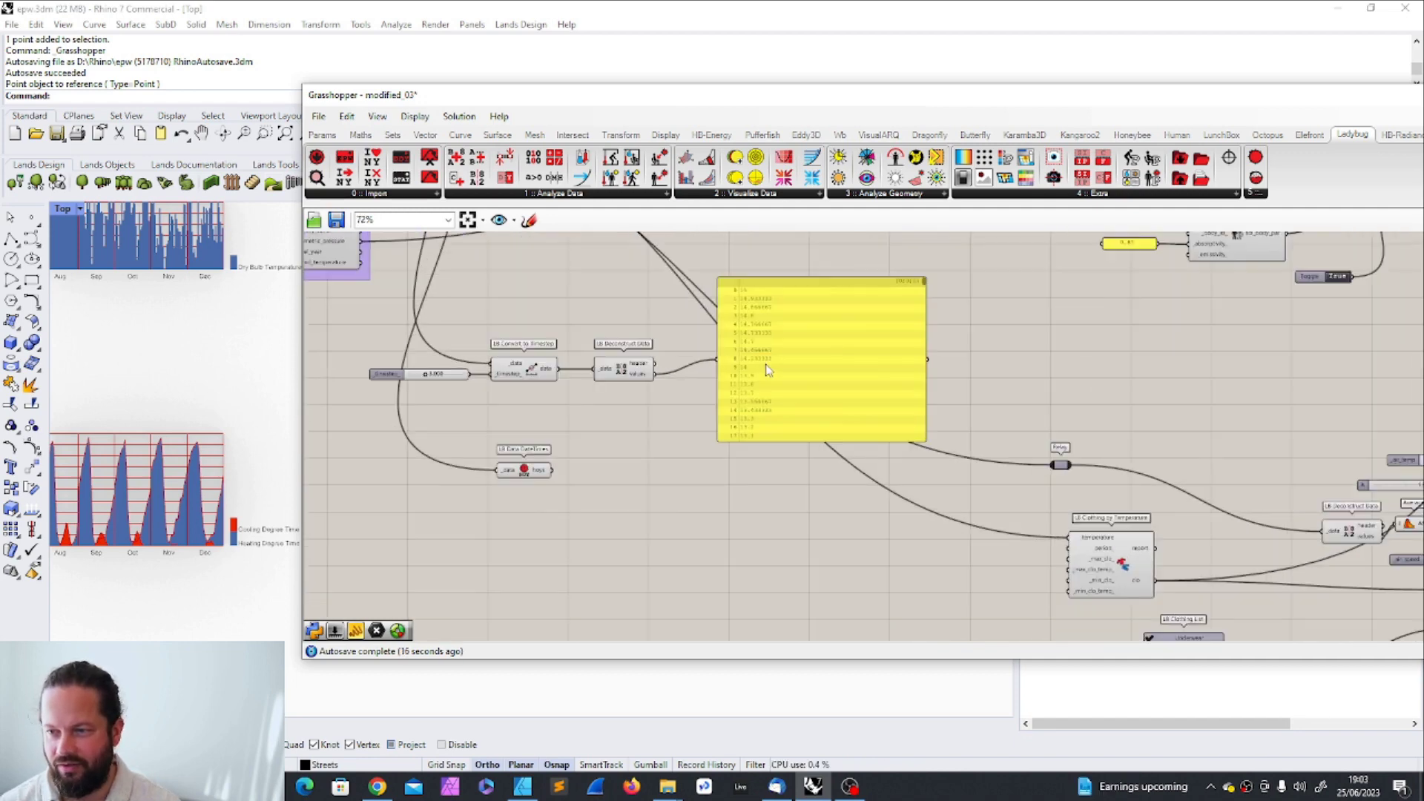
left_click(765, 363)
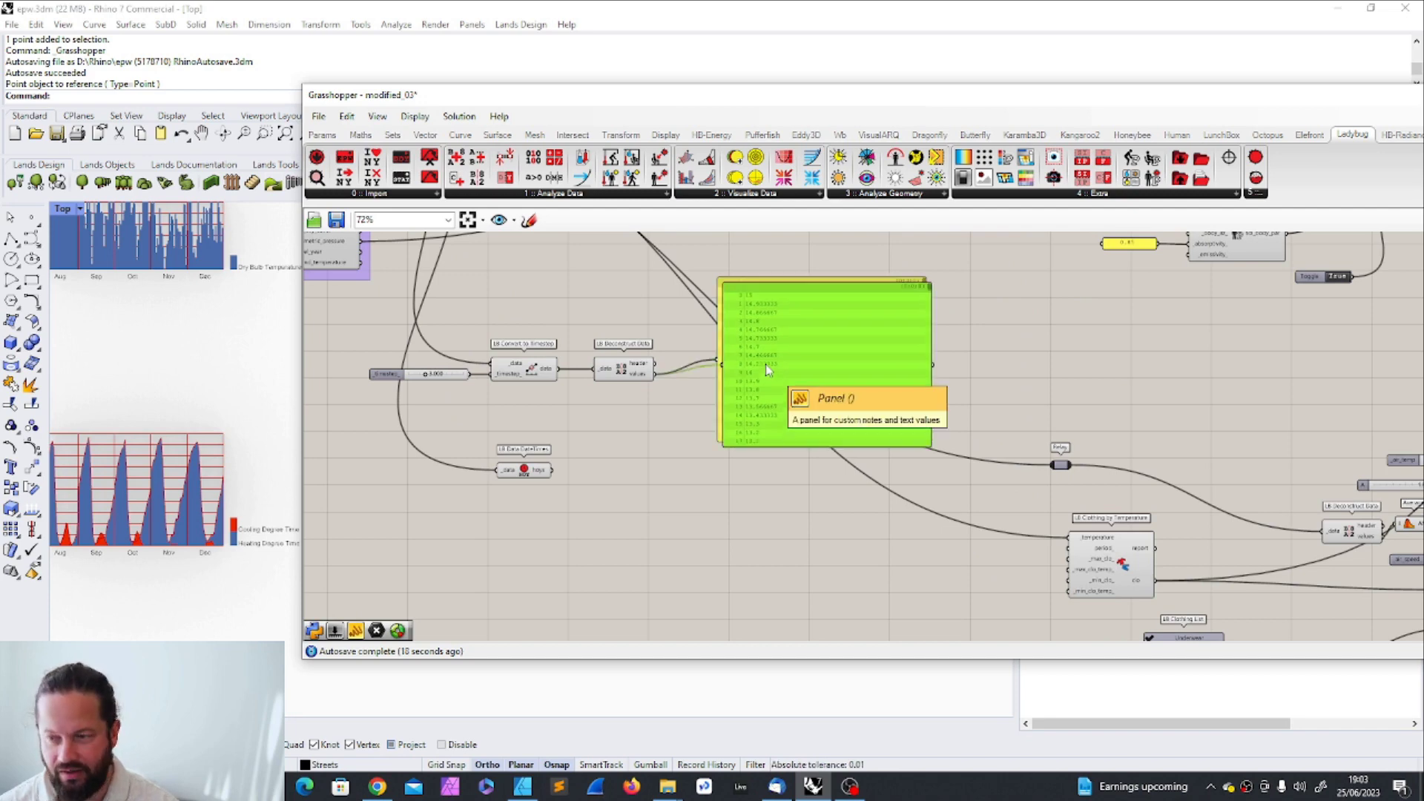
left_click_drag(765, 363, 672, 483, "alt")
scroll(628, 486, "up", 4)
left_click_drag(482, 454, 710, 421)
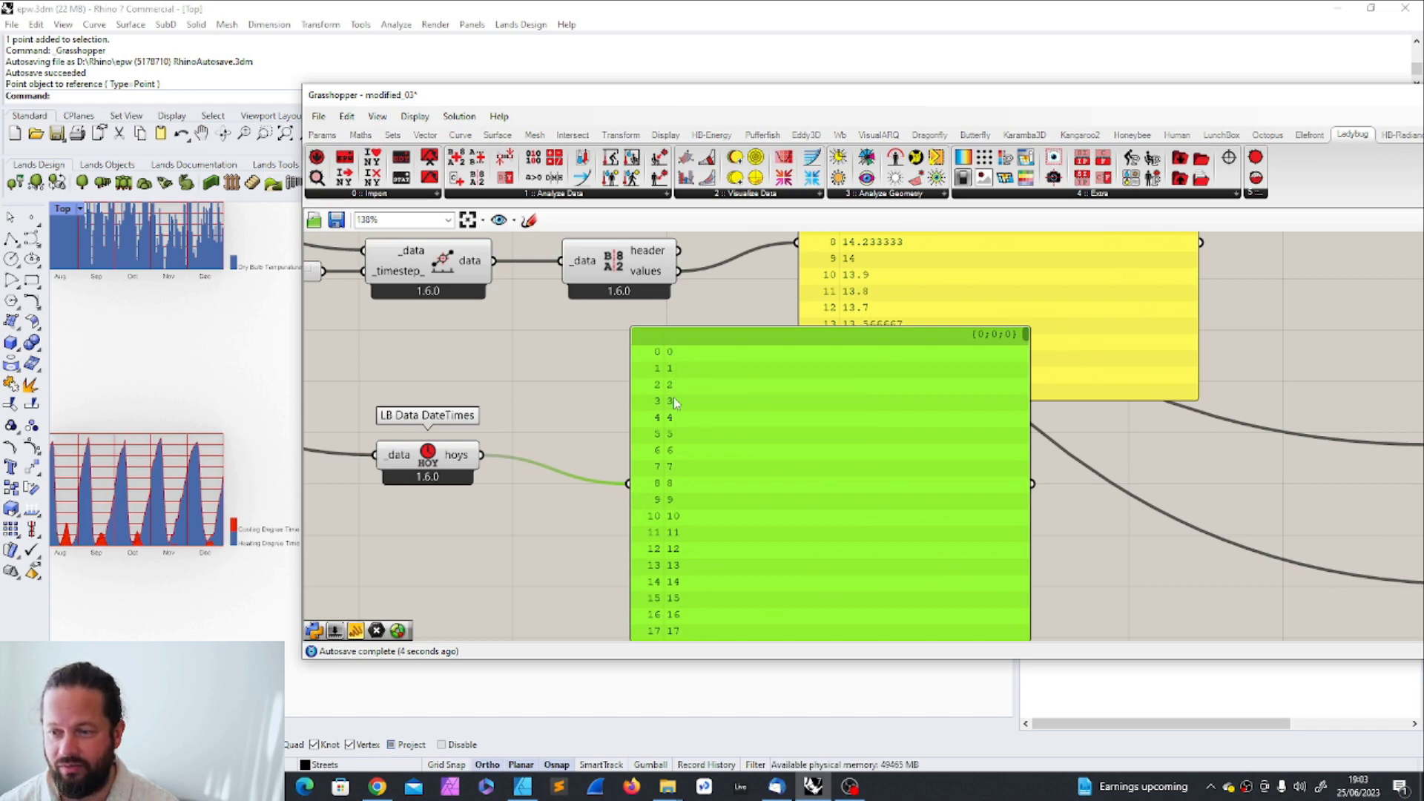
scroll(557, 371, "down", 3)
scroll(519, 415, "up", 3)
left_click(478, 458)
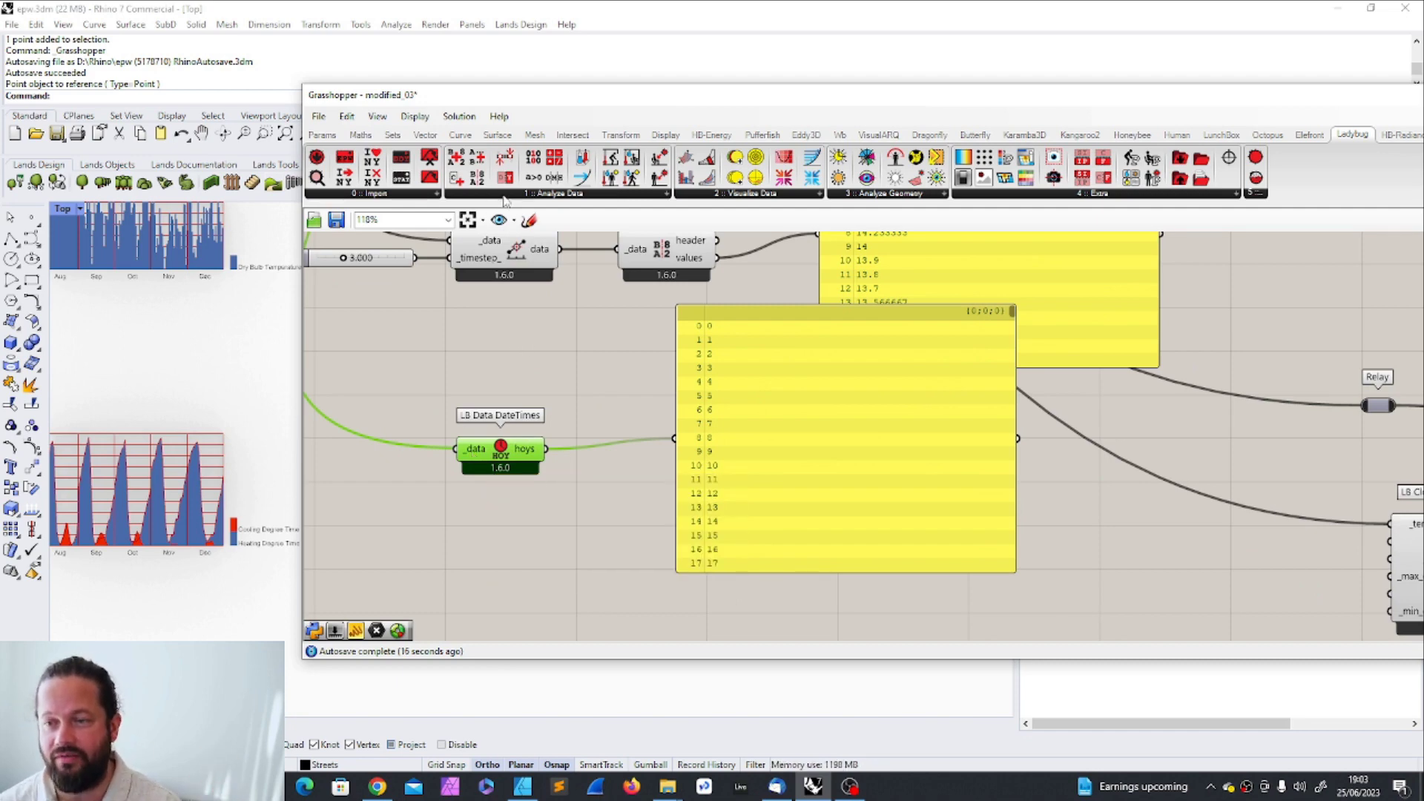
left_click_drag(505, 157, 517, 376)
scroll(593, 404, "down", 6)
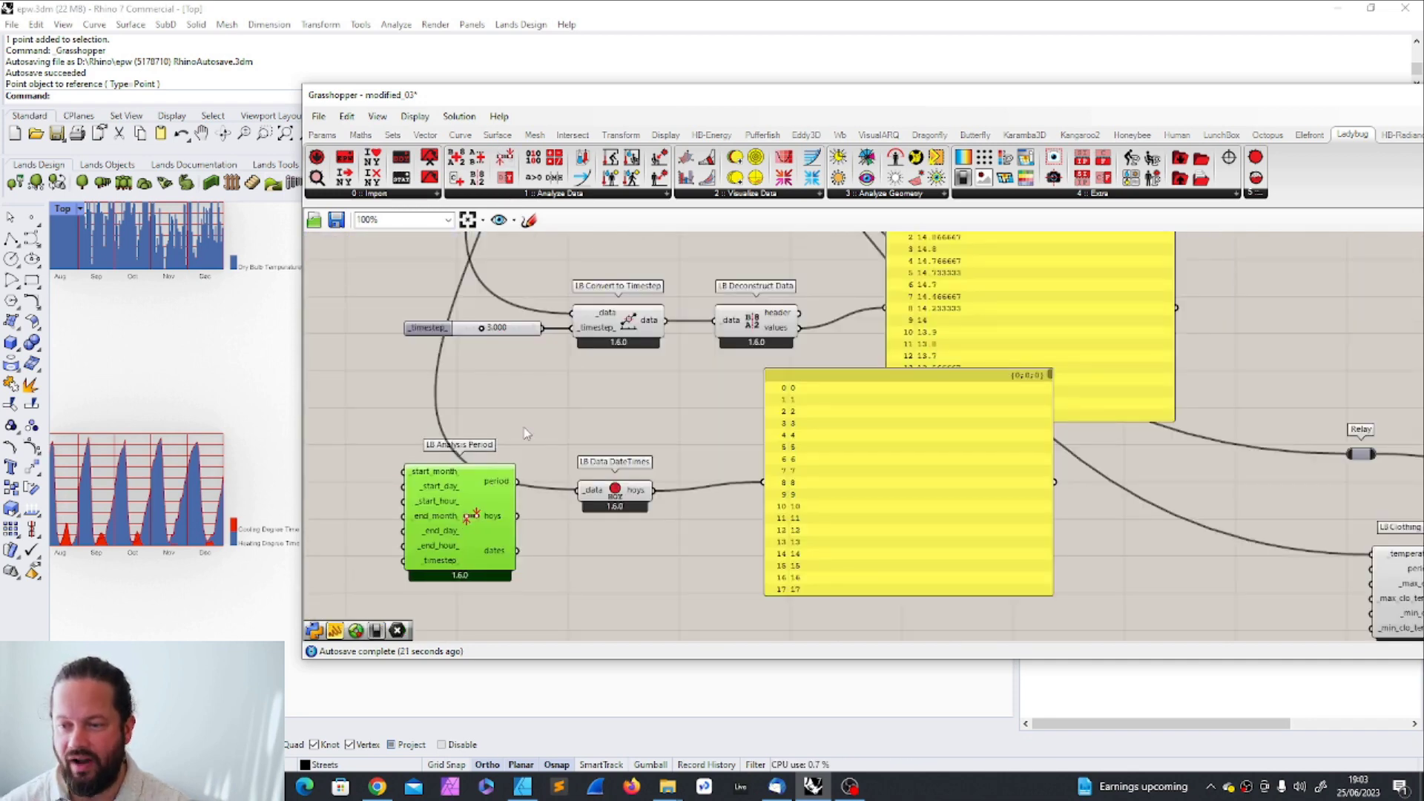
left_click(520, 435)
left_click(474, 512)
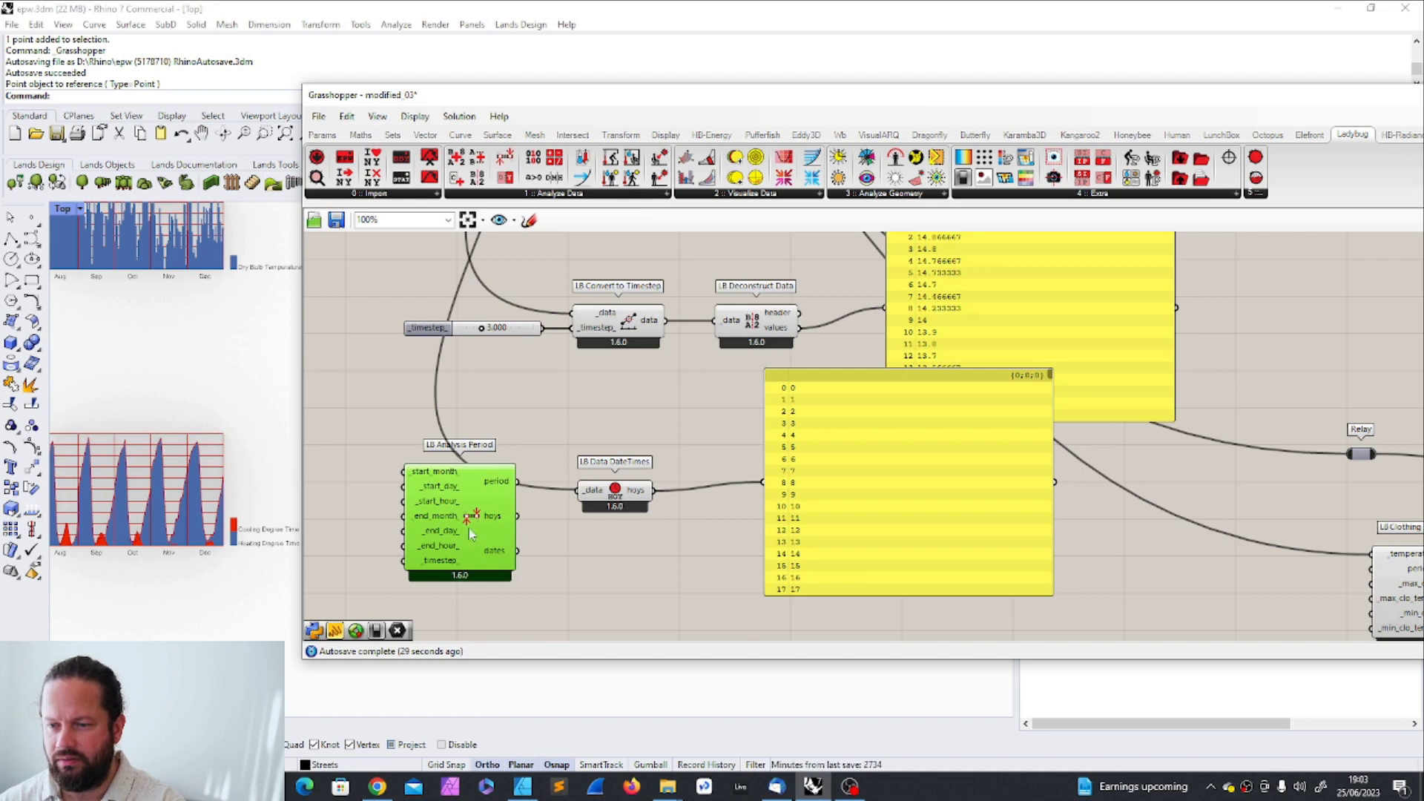
- Place LB Apply Analysis Period below LB Data DateTimes, feed it an EPW data output and connect its data output to LB Data DateTimes
left_click(561, 196)
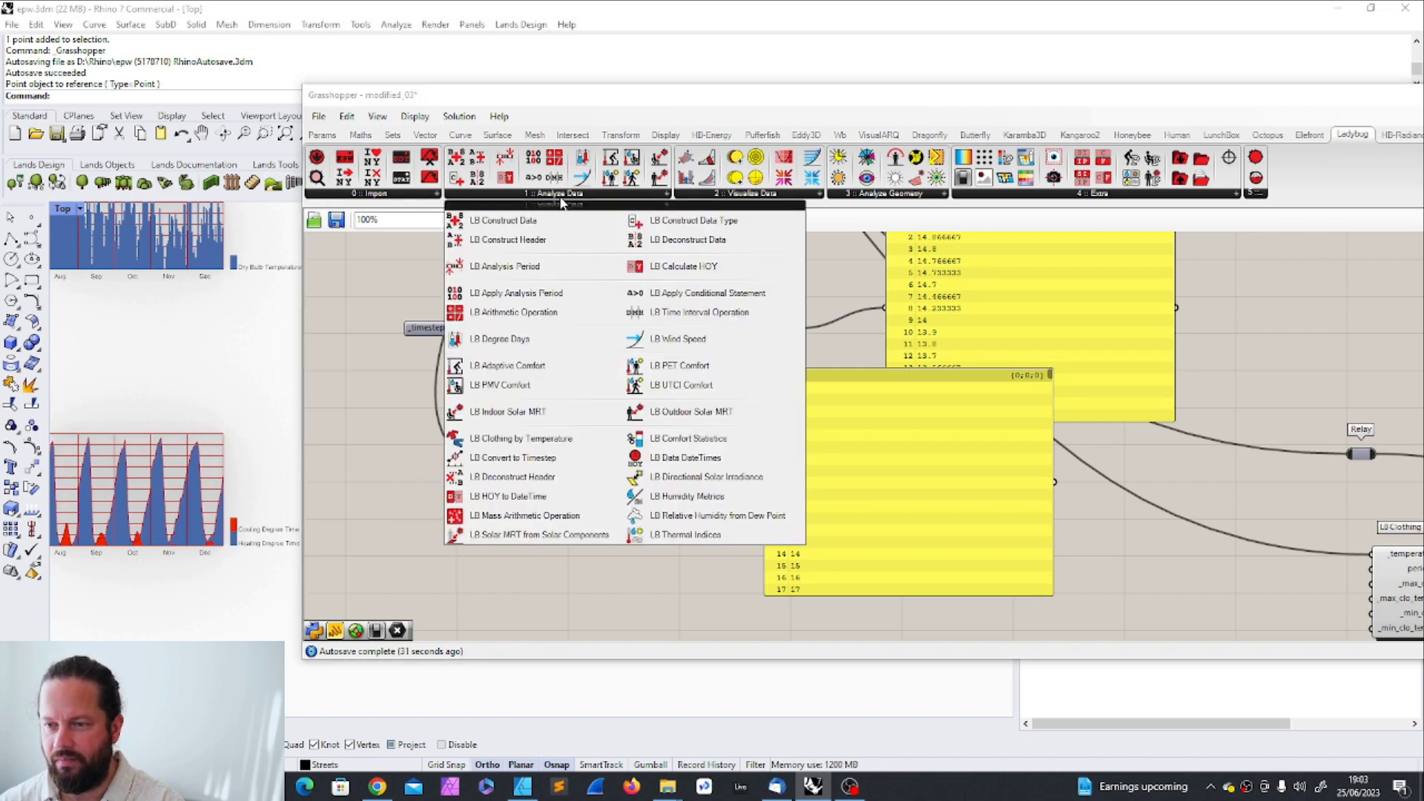
left_click(510, 294)
left_click(509, 528)
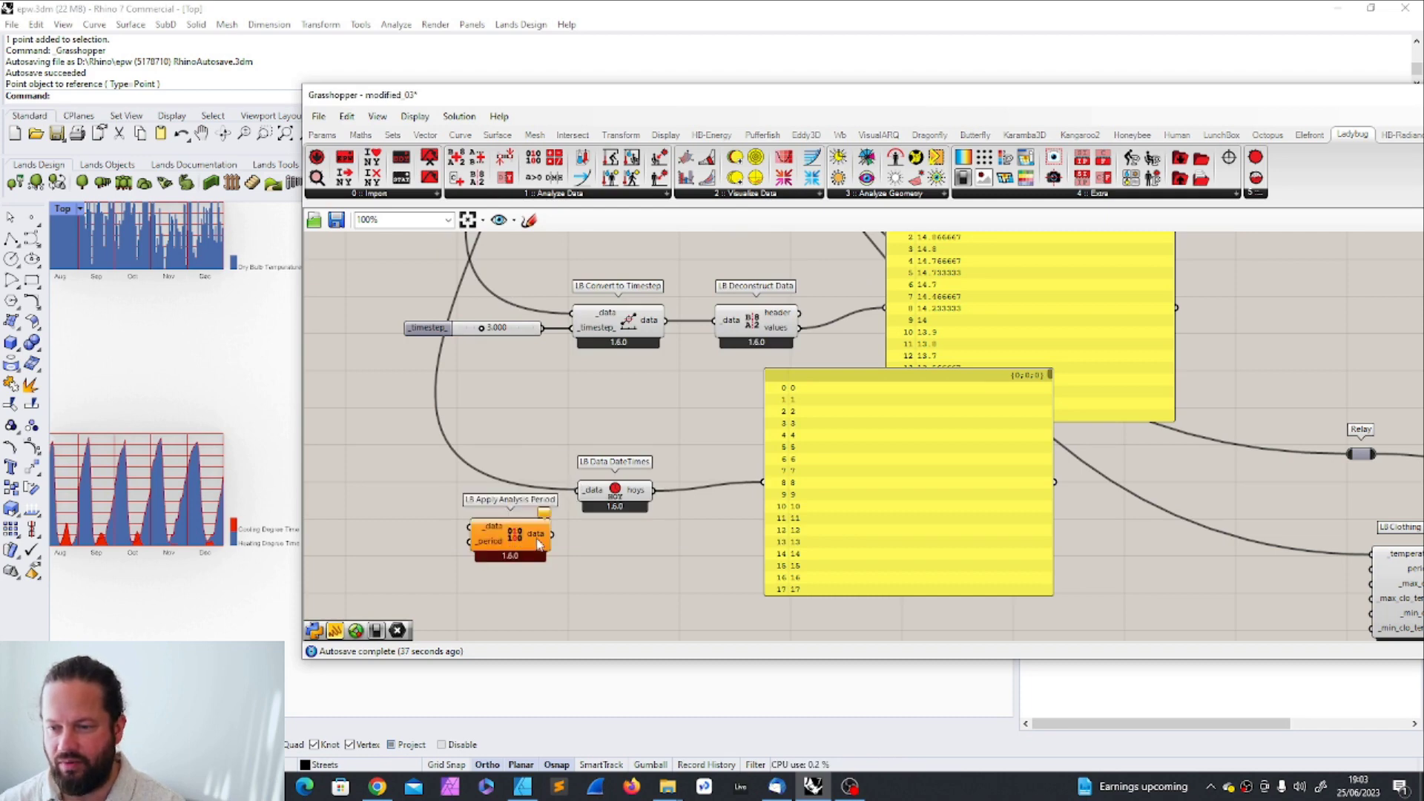
left_click_drag(538, 532, 522, 570)
scroll(508, 430, "down", 8)
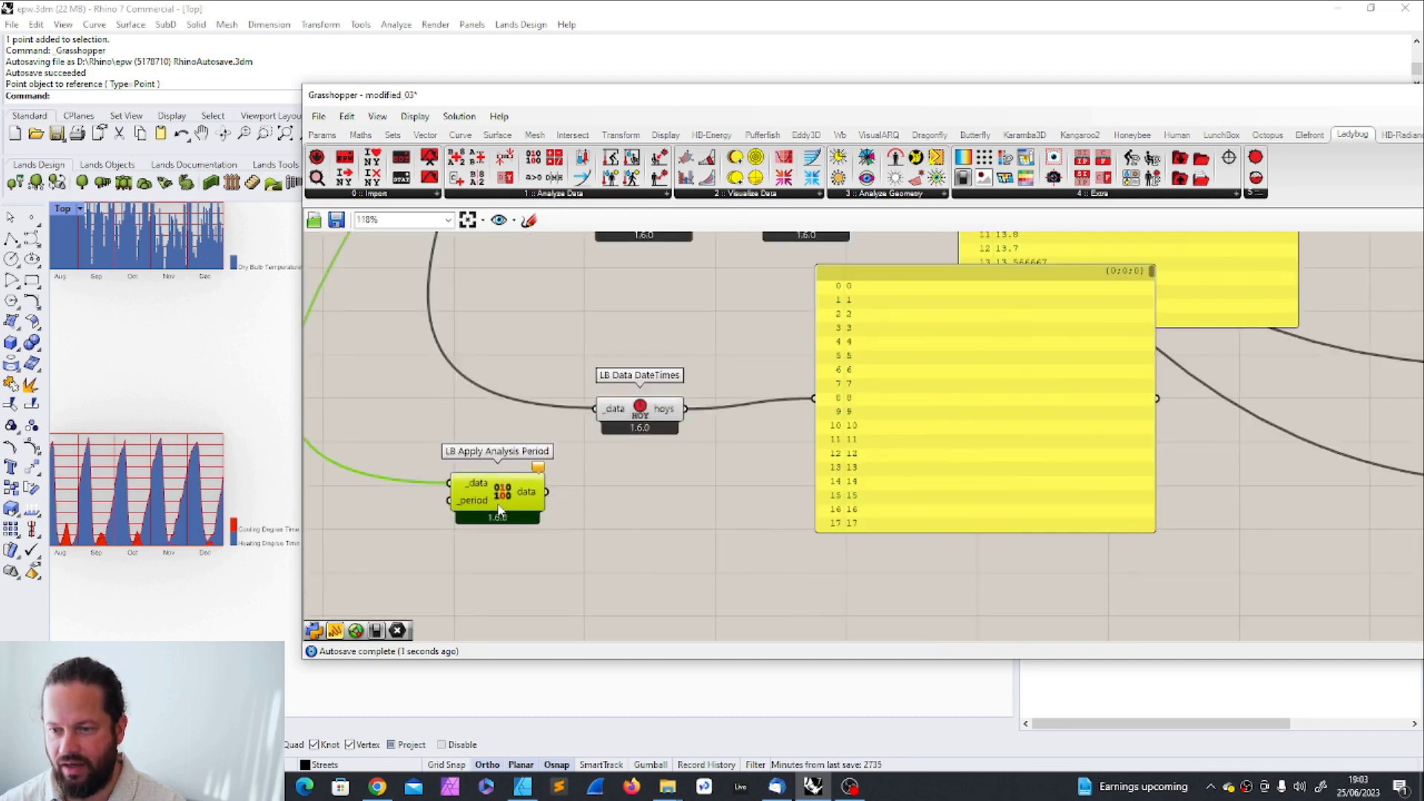
left_click_drag(495, 513, 583, 562)
scroll(549, 549, "down", 5)
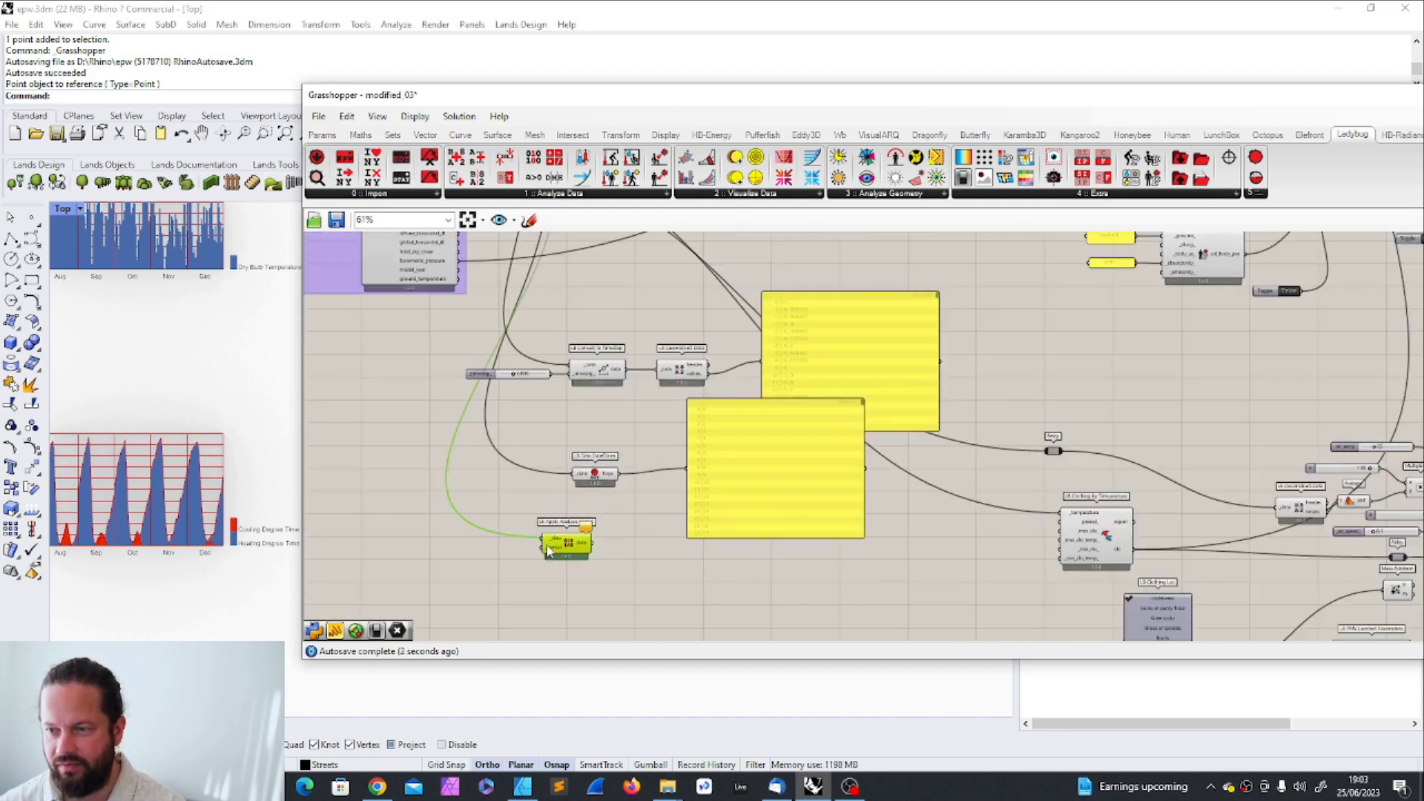
scroll(795, 441, "up", 2)
scroll(775, 436, "up", 5)
scroll(683, 458, "down", 4)
right_click_drag(678, 445, 571, 639)
scroll(651, 284, "up", 6)
- Copy the existing LB Analysis Period with its six sliders next to LB Apply Analysis Period and connect its period output
scroll(656, 298, "down", 4)
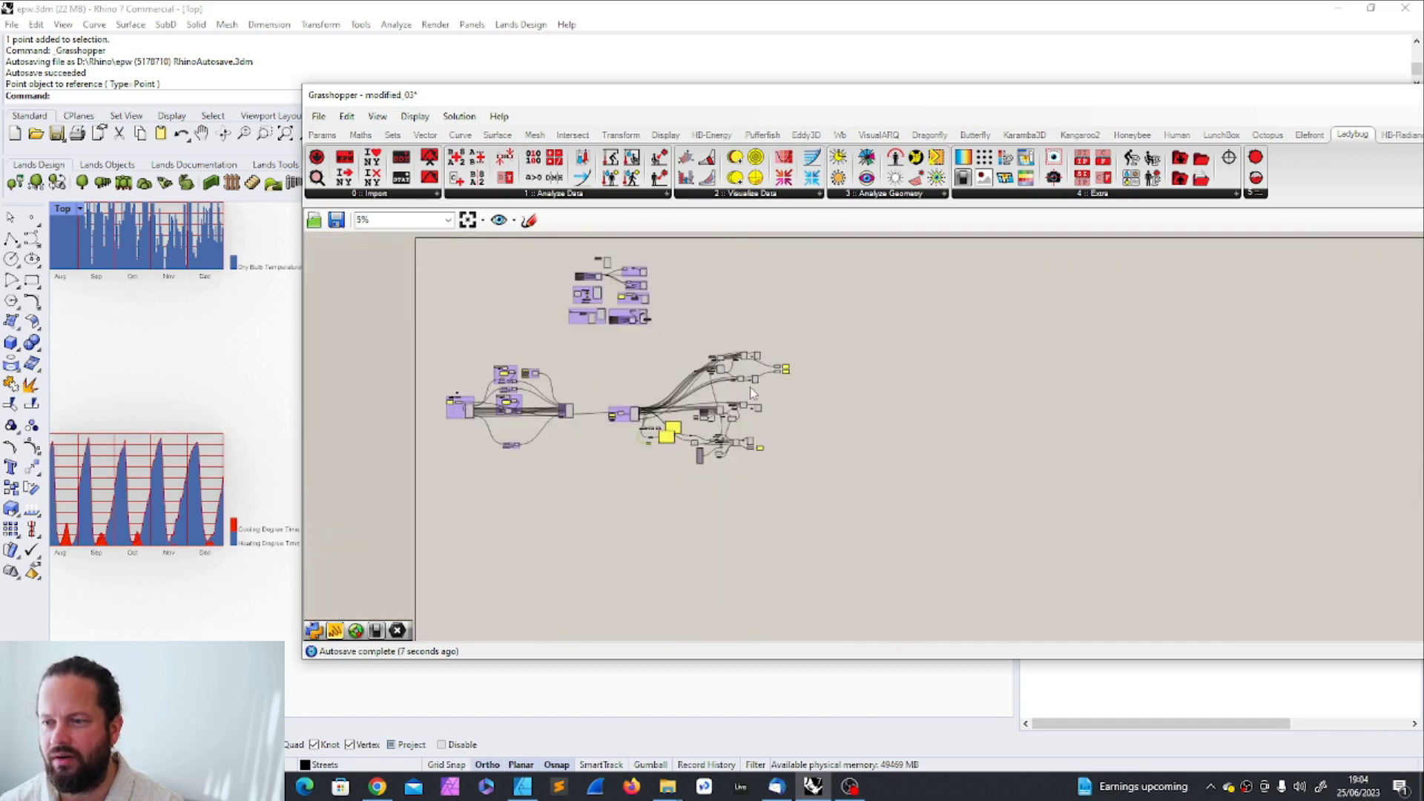
scroll(749, 388, "up", 4)
left_click(771, 426)
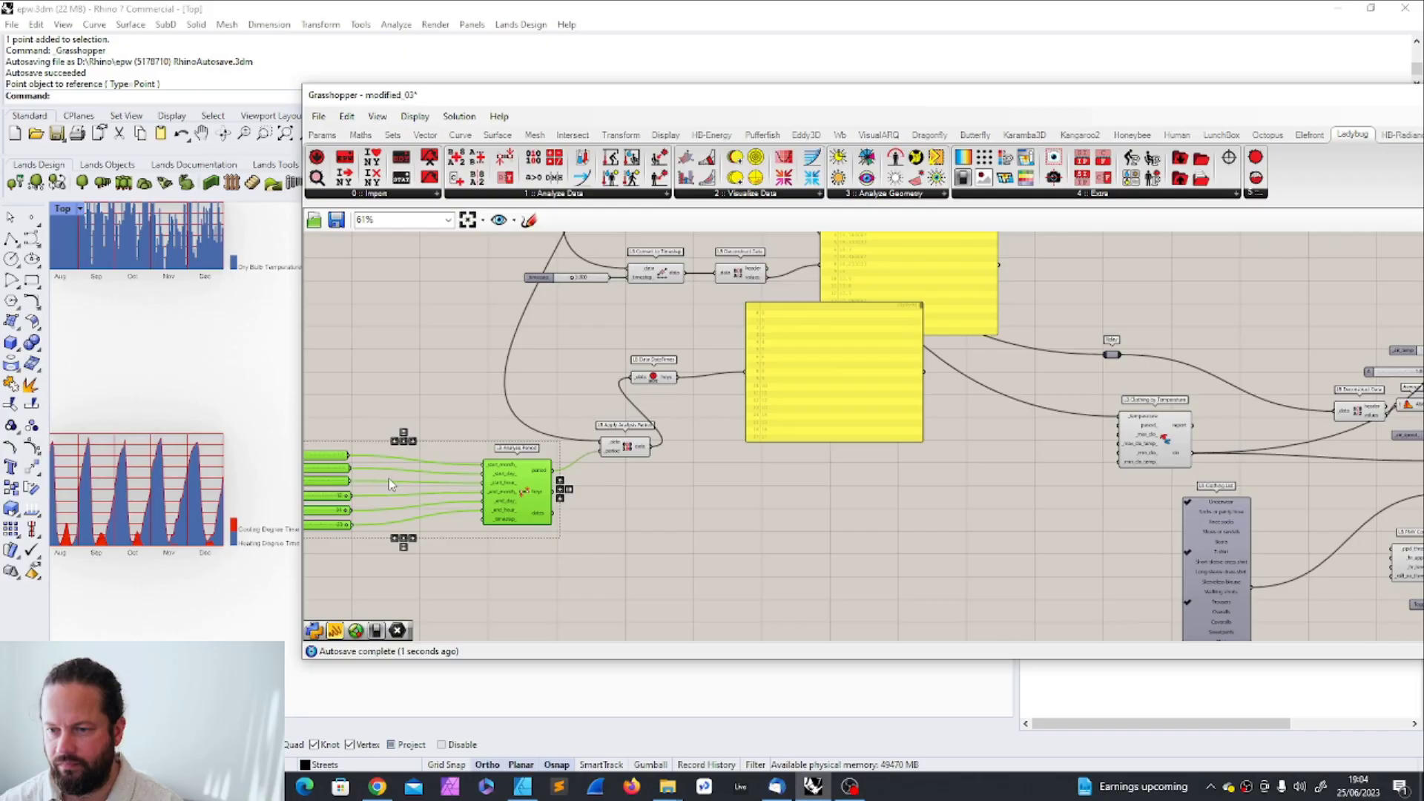
scroll(388, 478, "down", 2)
scroll(501, 426, "up", 5)
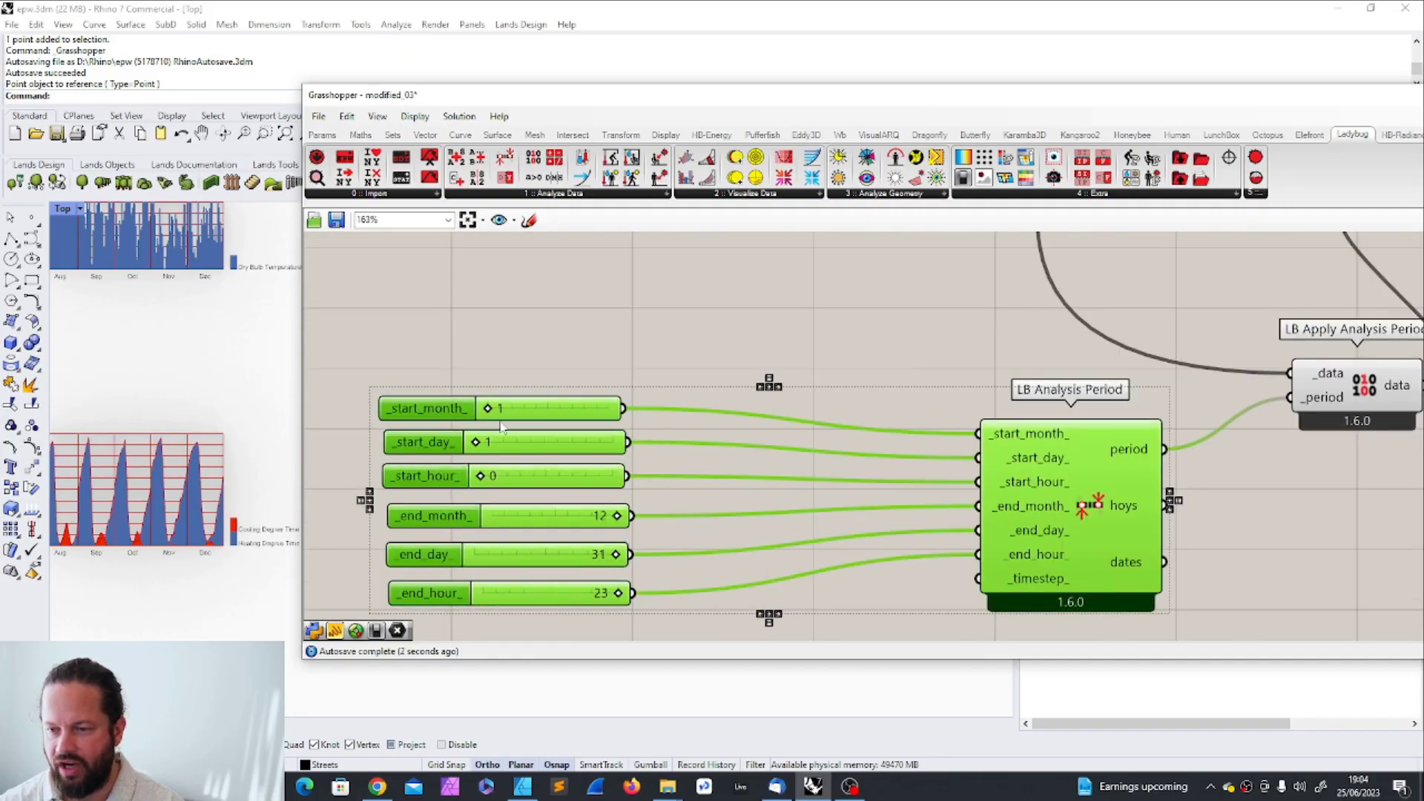
- Set the start month of the copied analysis period to 6
double_click(524, 409)
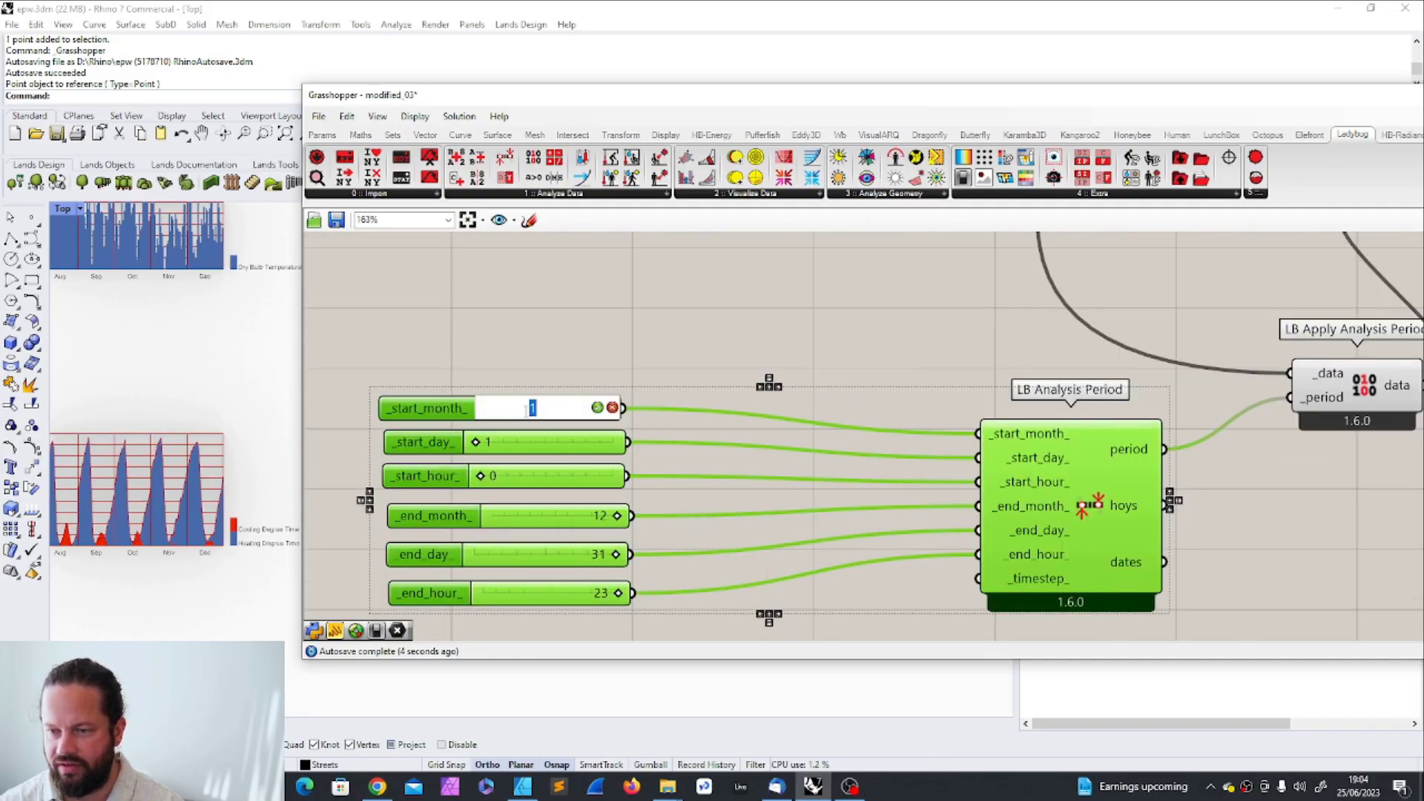
type("6")
key("Return")
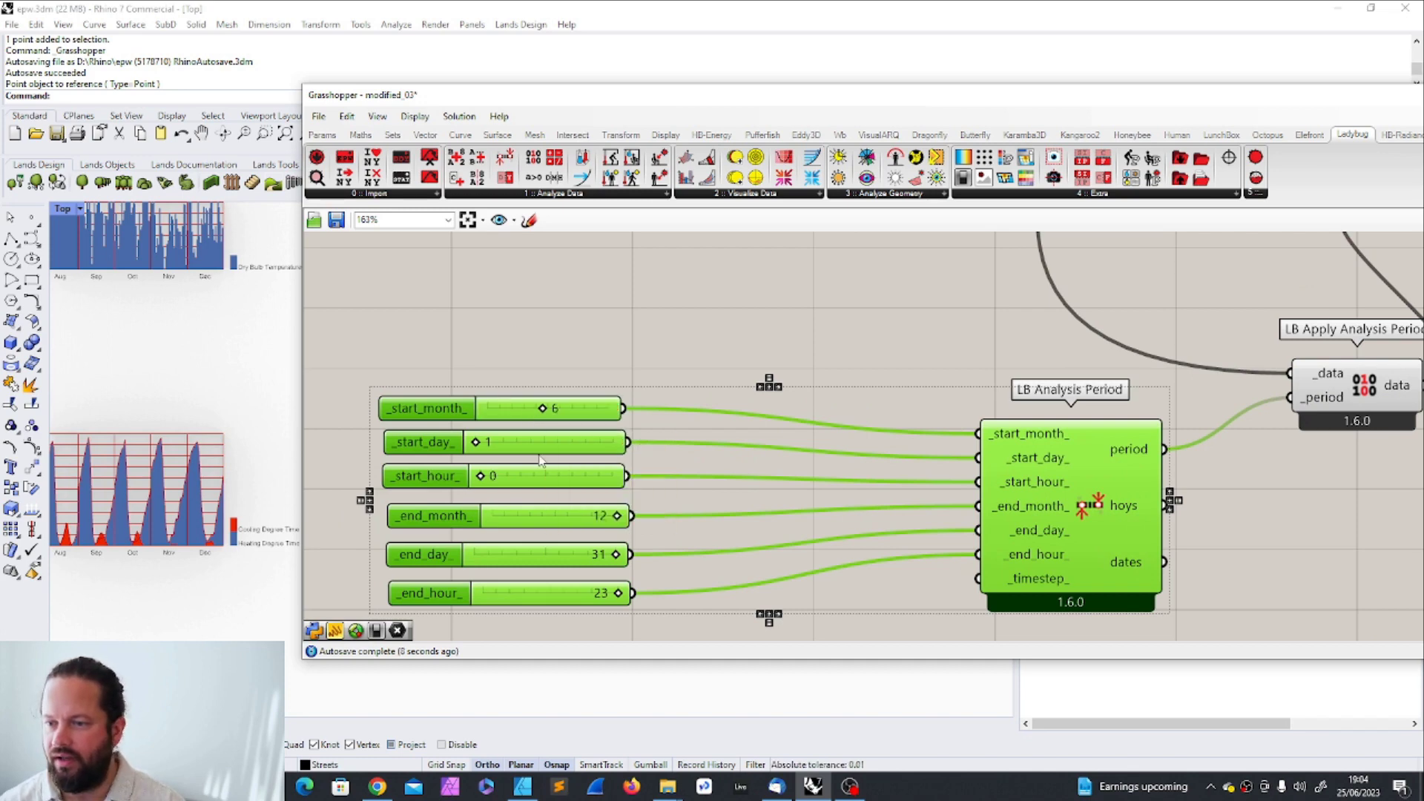
- Examine the hours of the year in the panel and move LB Data DateTimes close beside LB Apply Analysis Period
scroll(527, 375, "down", 5)
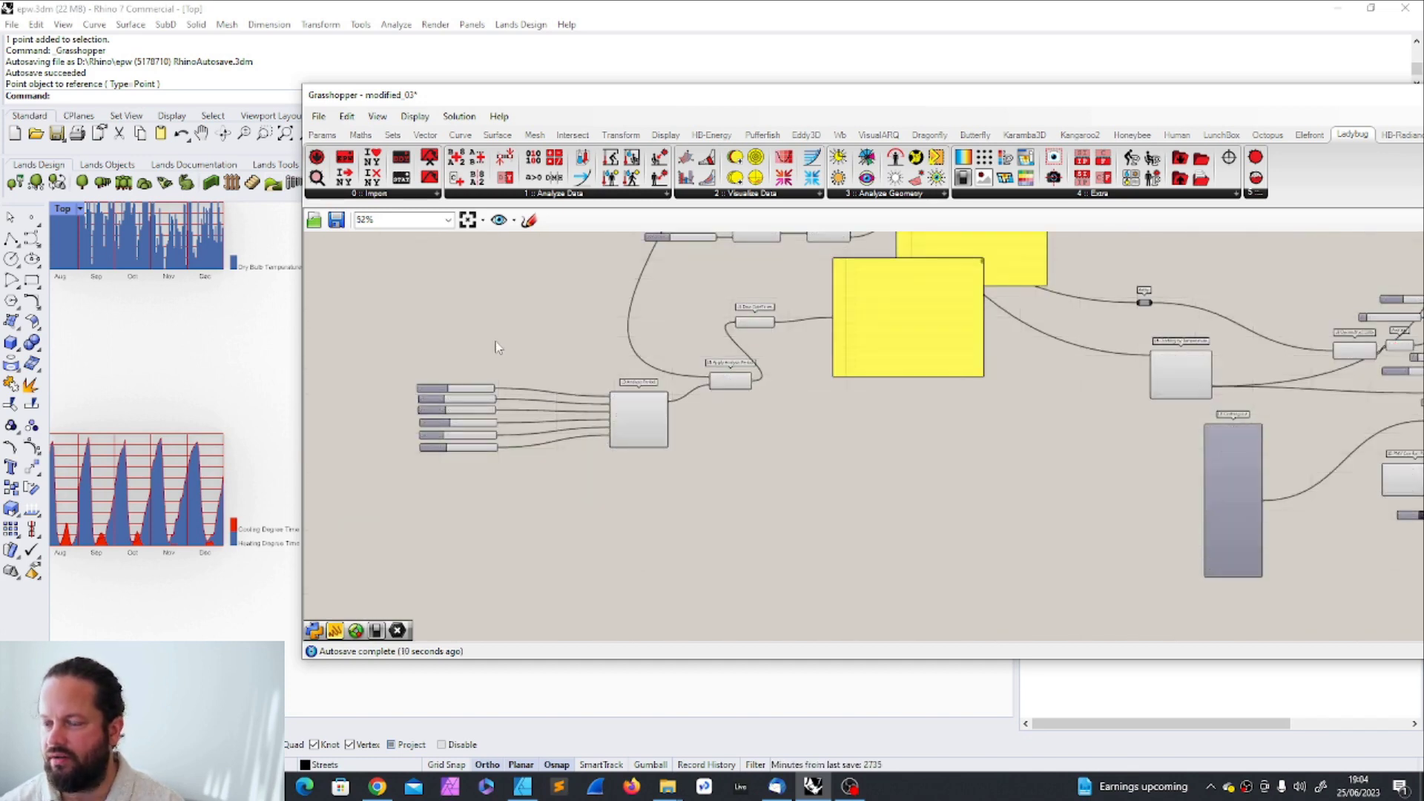
scroll(860, 371, "up", 5)
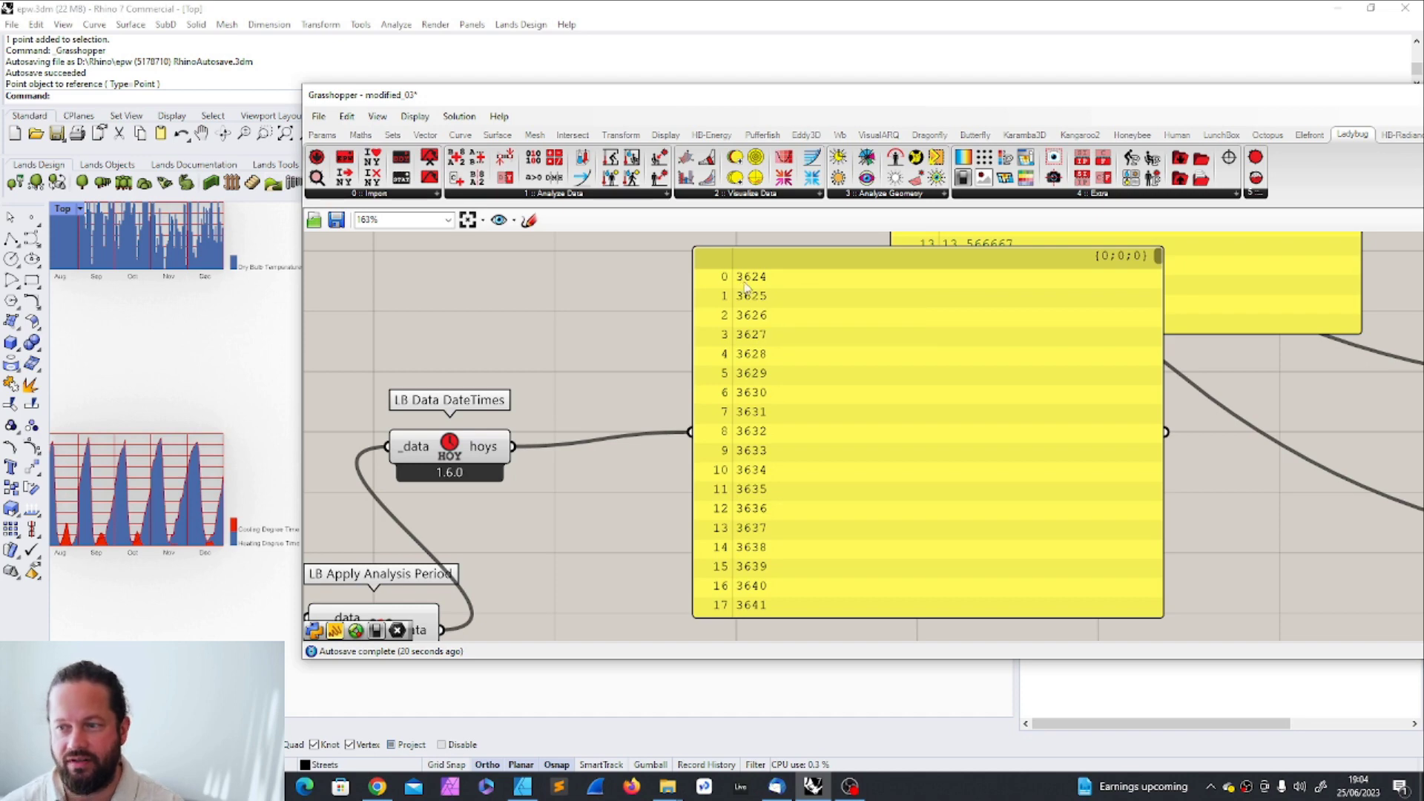
scroll(414, 406, "down", 4)
scroll(413, 405, "up", 2)
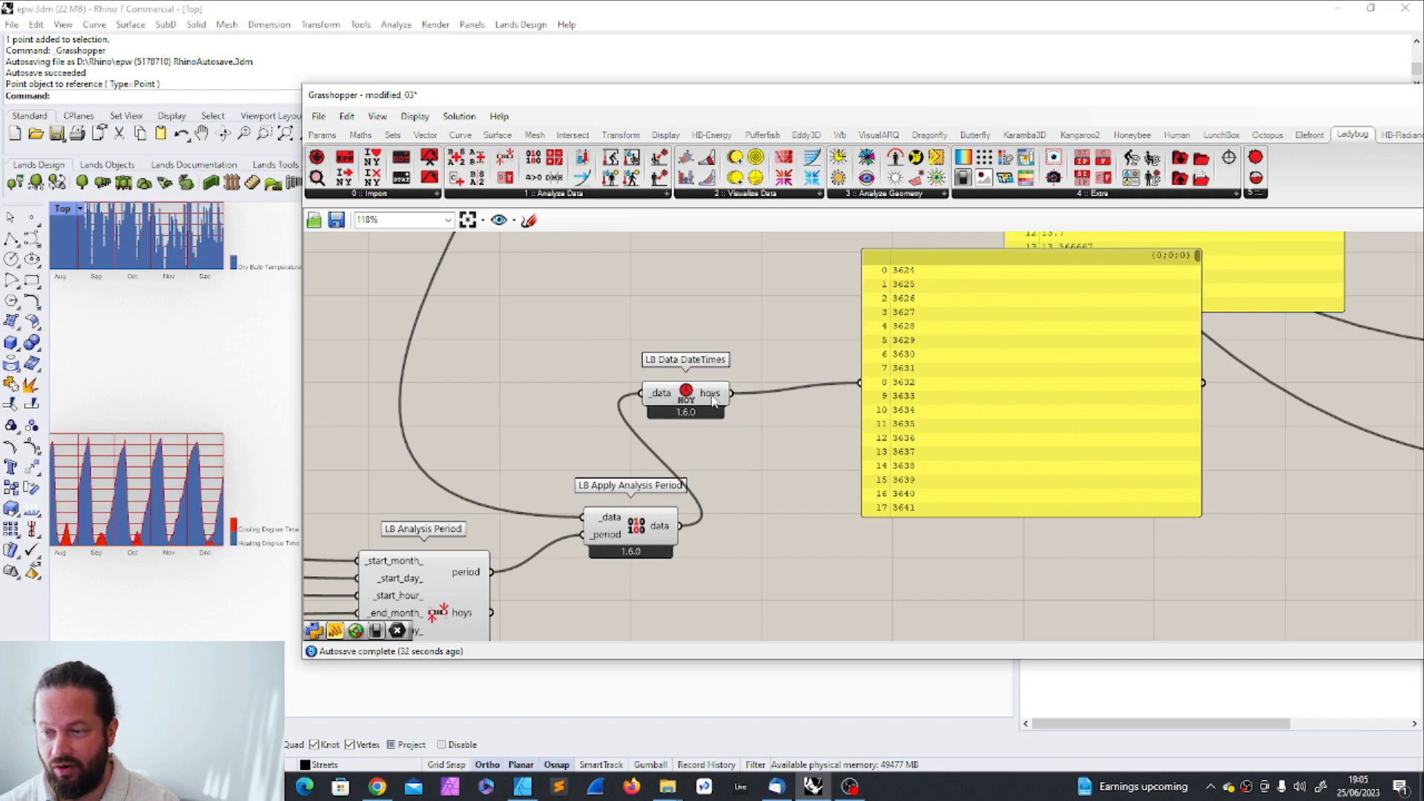
left_click(711, 396)
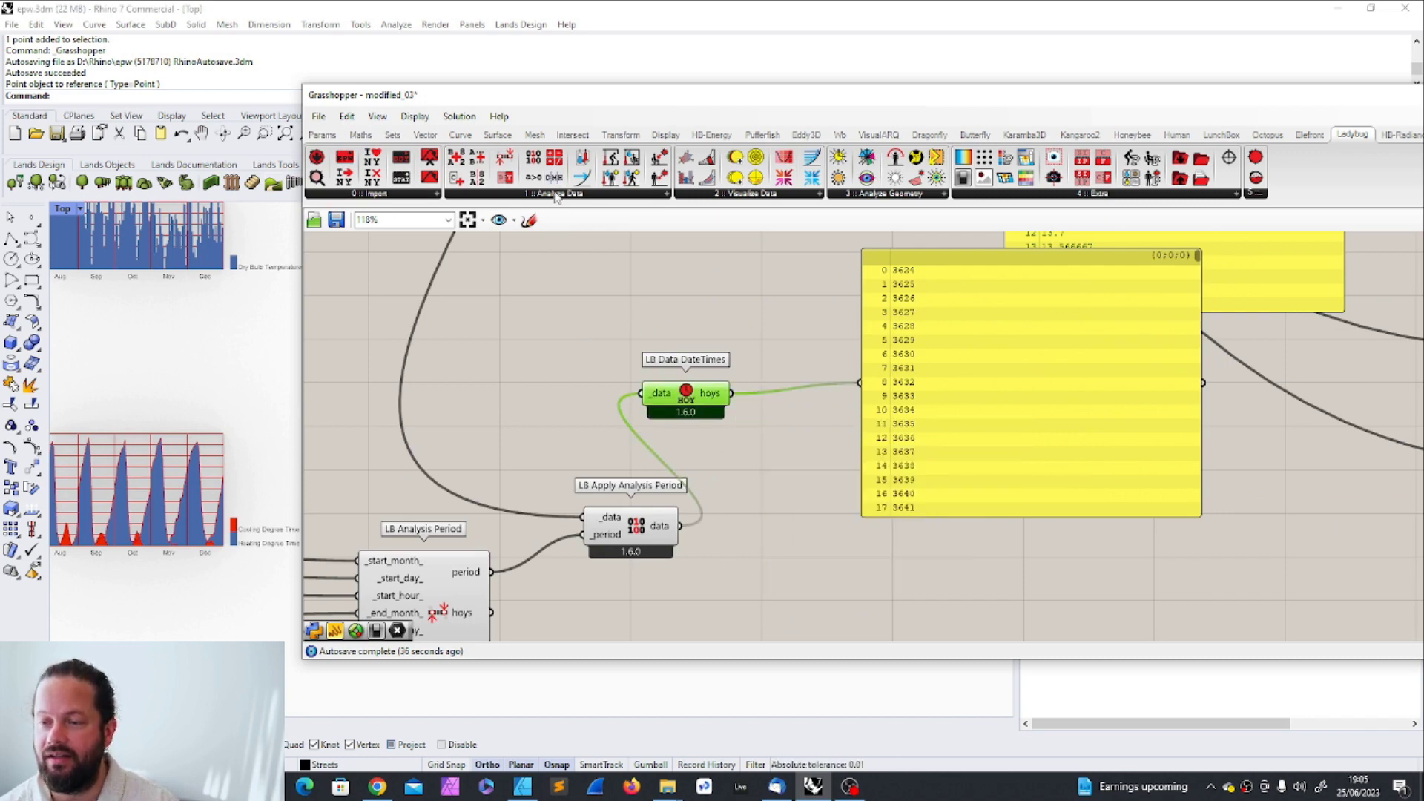
left_click_drag(718, 406, 754, 494)
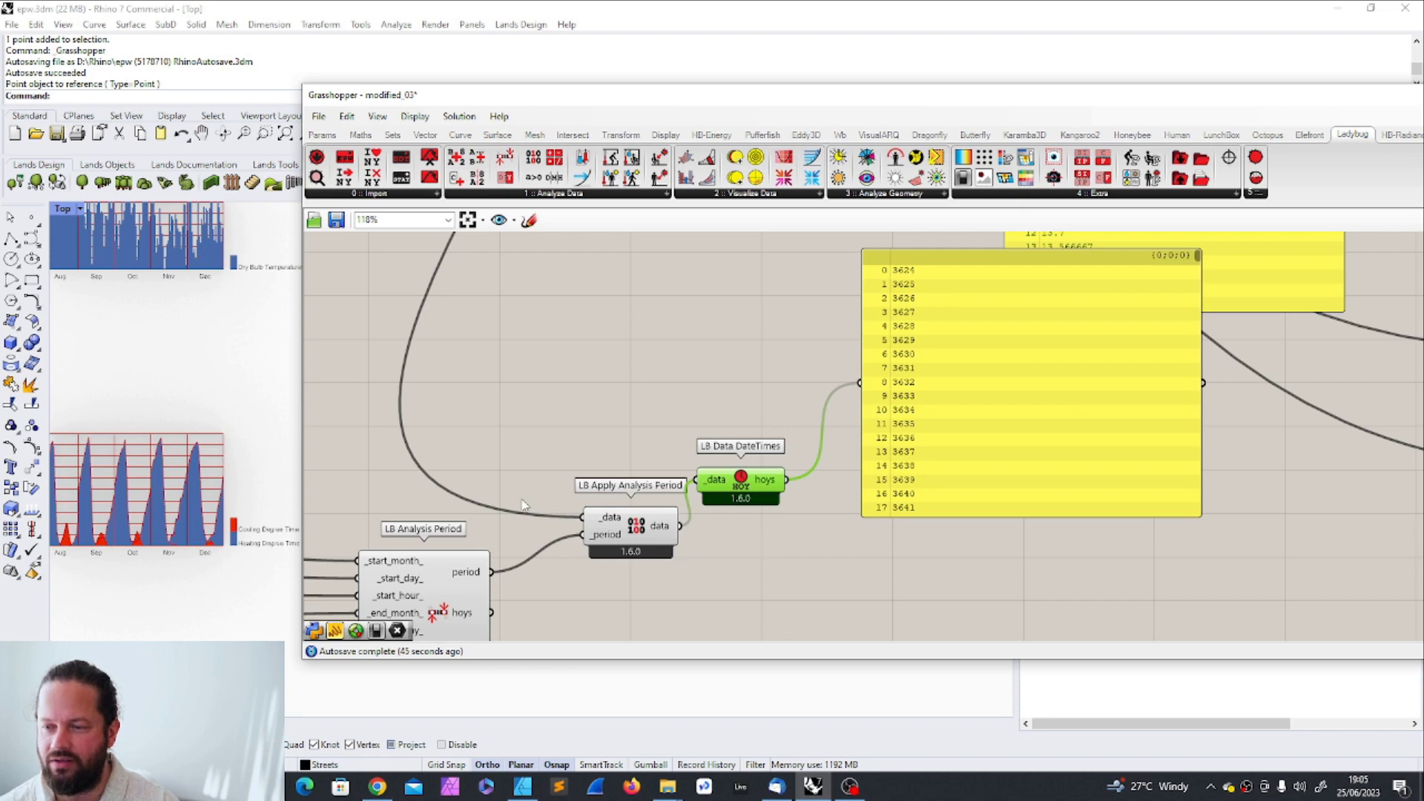
- Place an LB Deconstruct Header component above LB Apply Analysis Period and connect an EPW data output to its header input
left_click(567, 194)
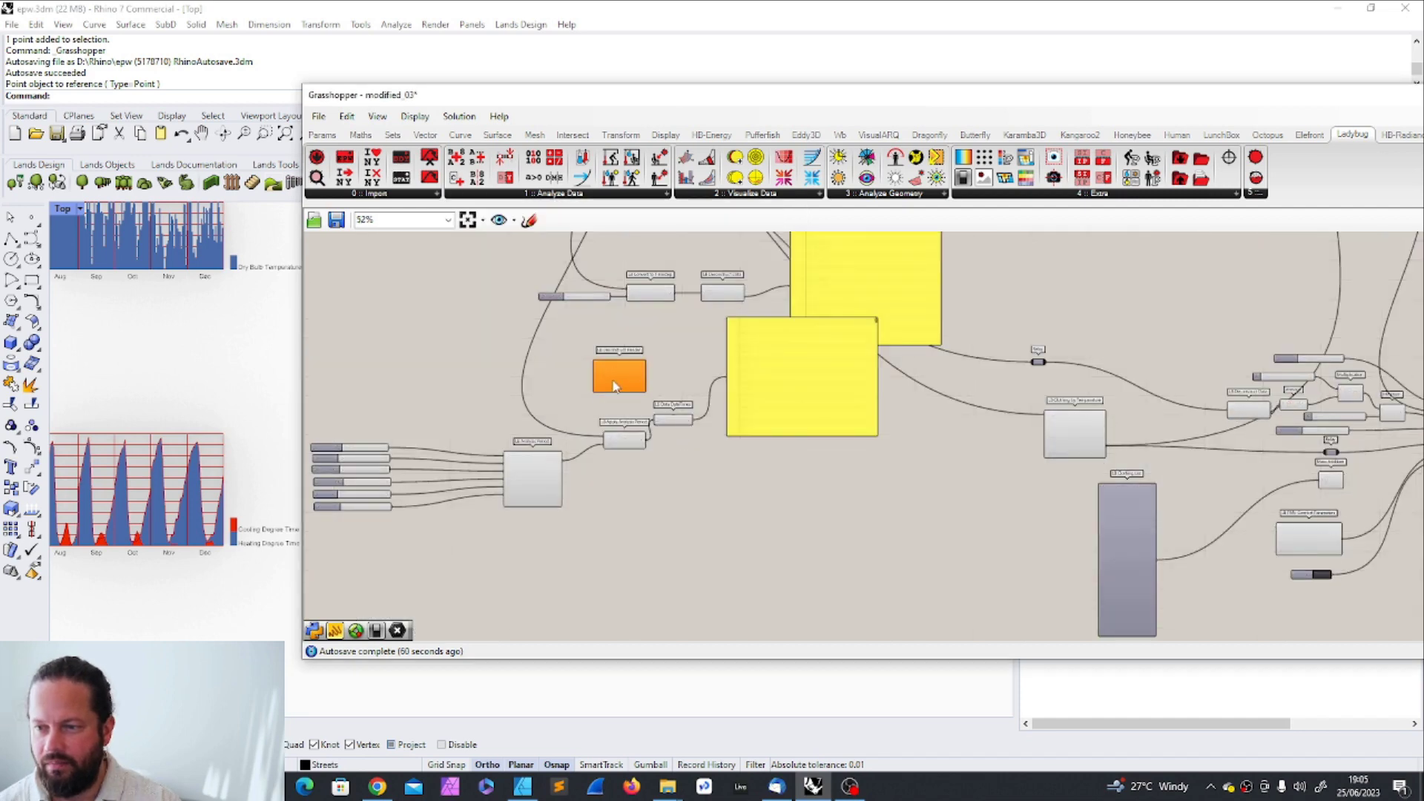
scroll(613, 385, "down", 3)
scroll(598, 300, "up", 5)
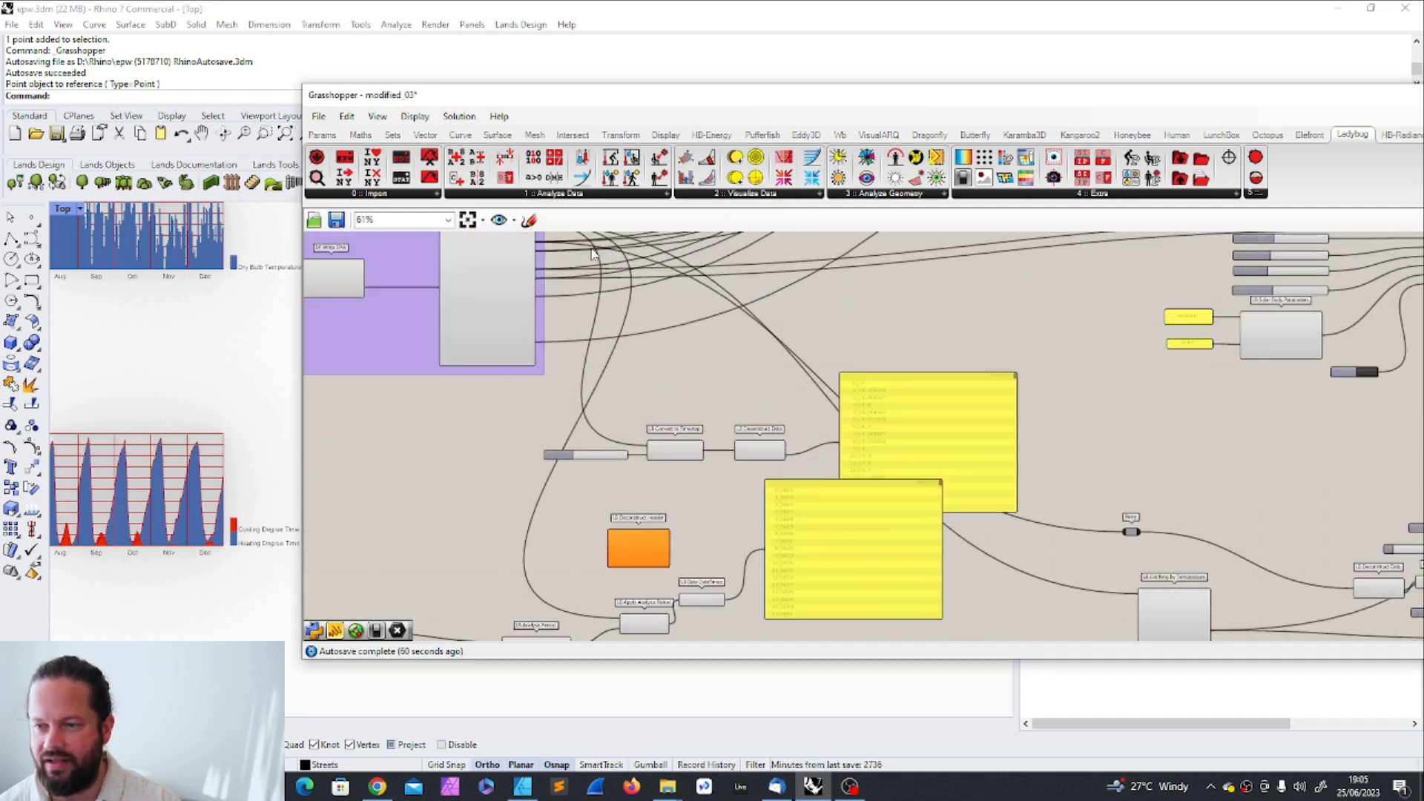
scroll(528, 296, "up", 2)
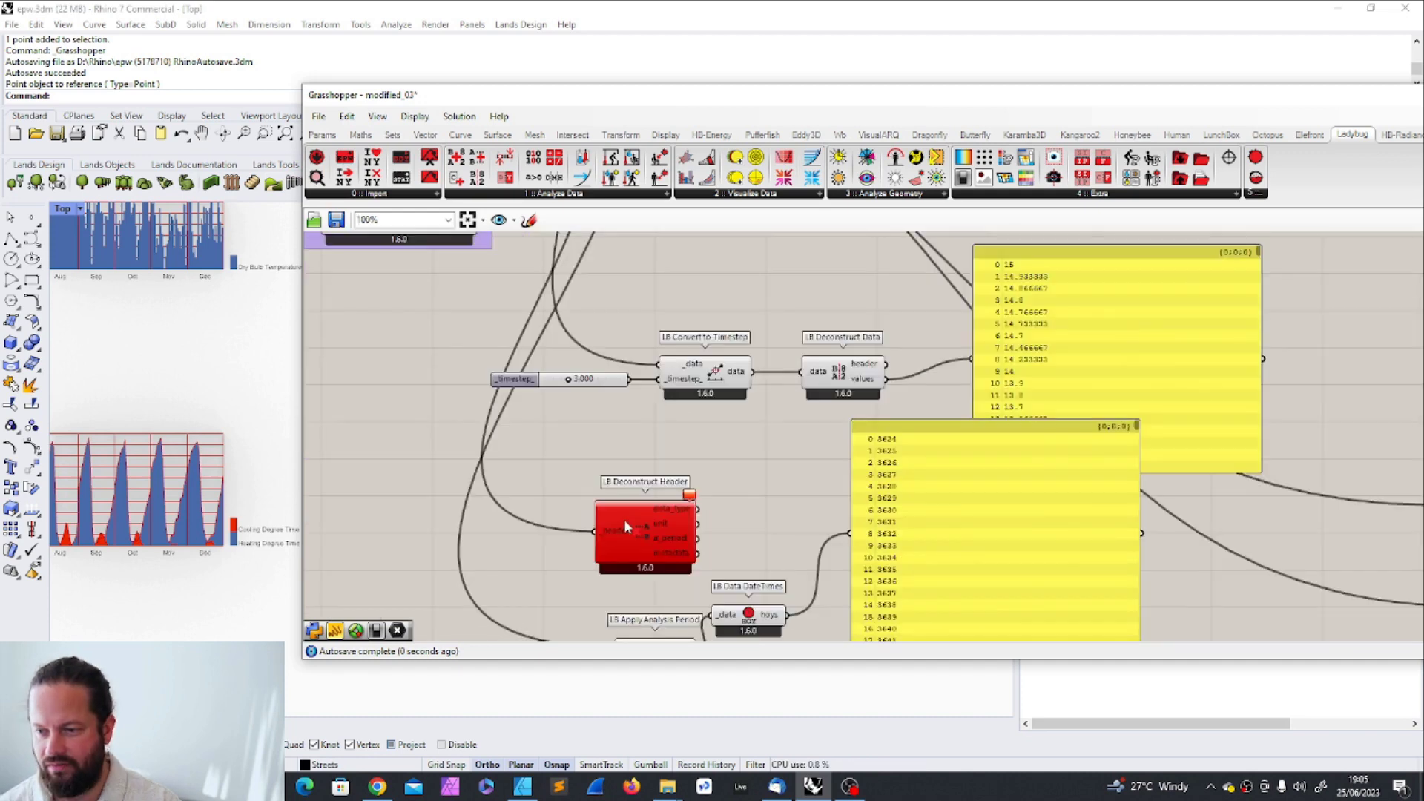
left_click(671, 495)
left_click_drag(672, 494, 674, 493)
- Insert LB Deconstruct Data before LB Deconstruct Header, feeding it the EPW direct normal radiation and passing its header output on
left_click(541, 194)
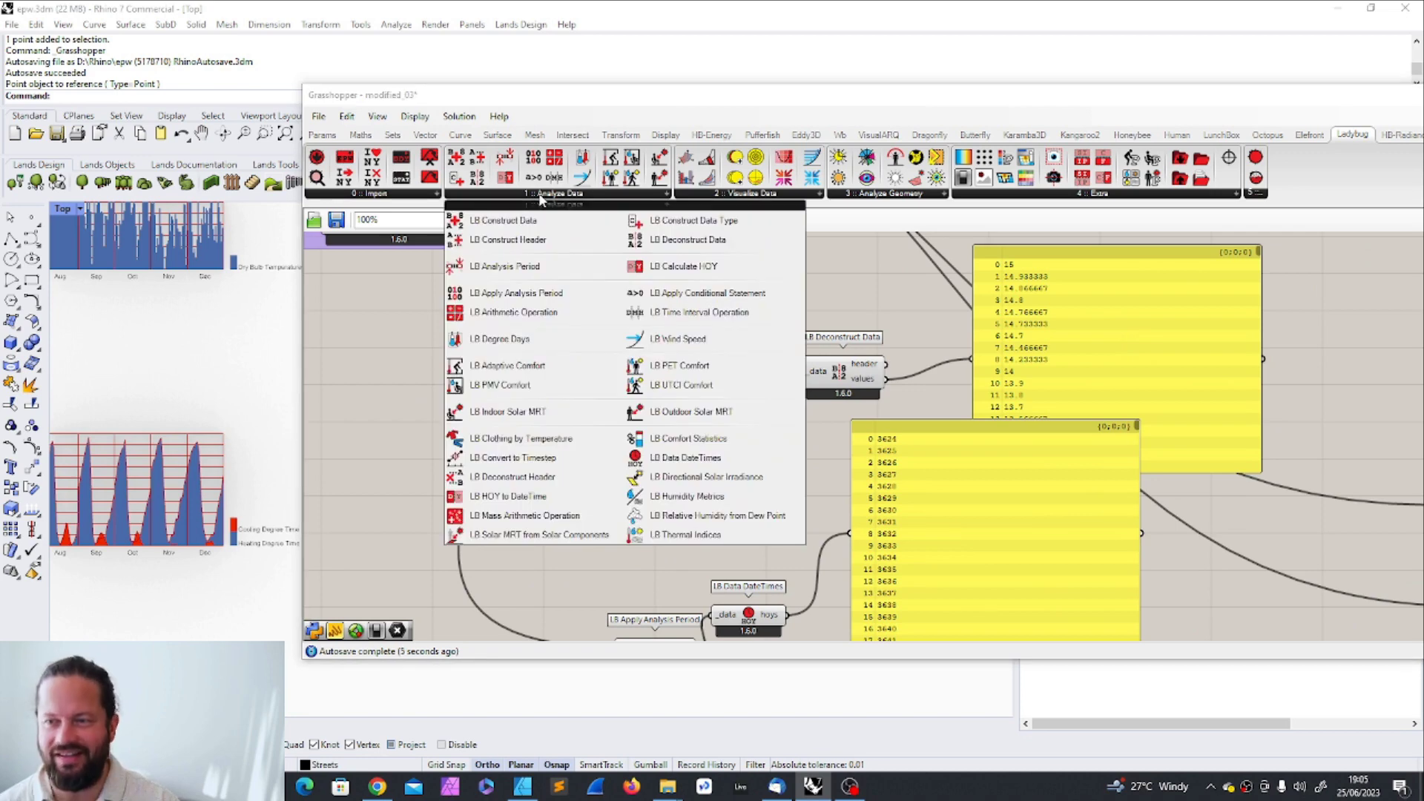
left_click(713, 244)
scroll(639, 371, "down", 5)
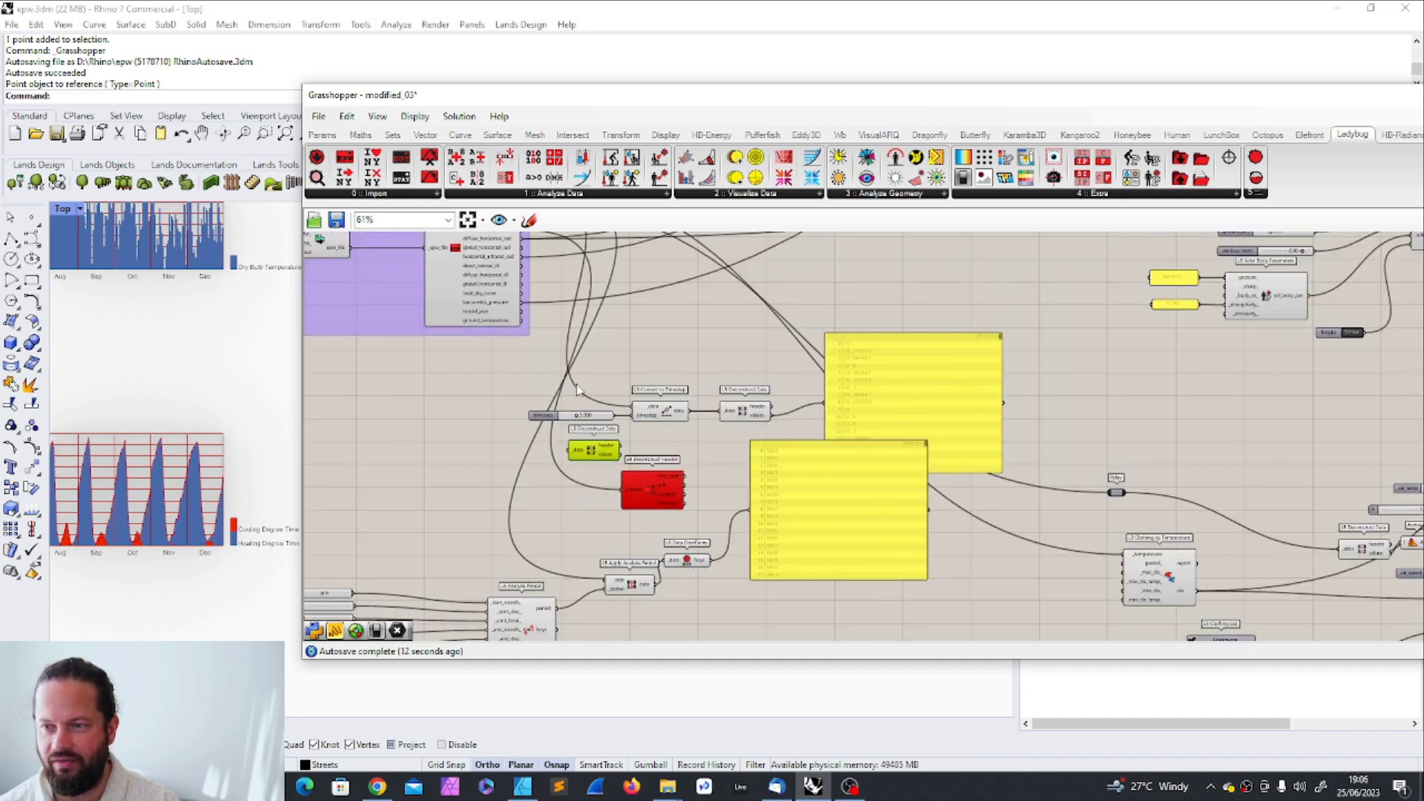
scroll(579, 342, "up", 5)
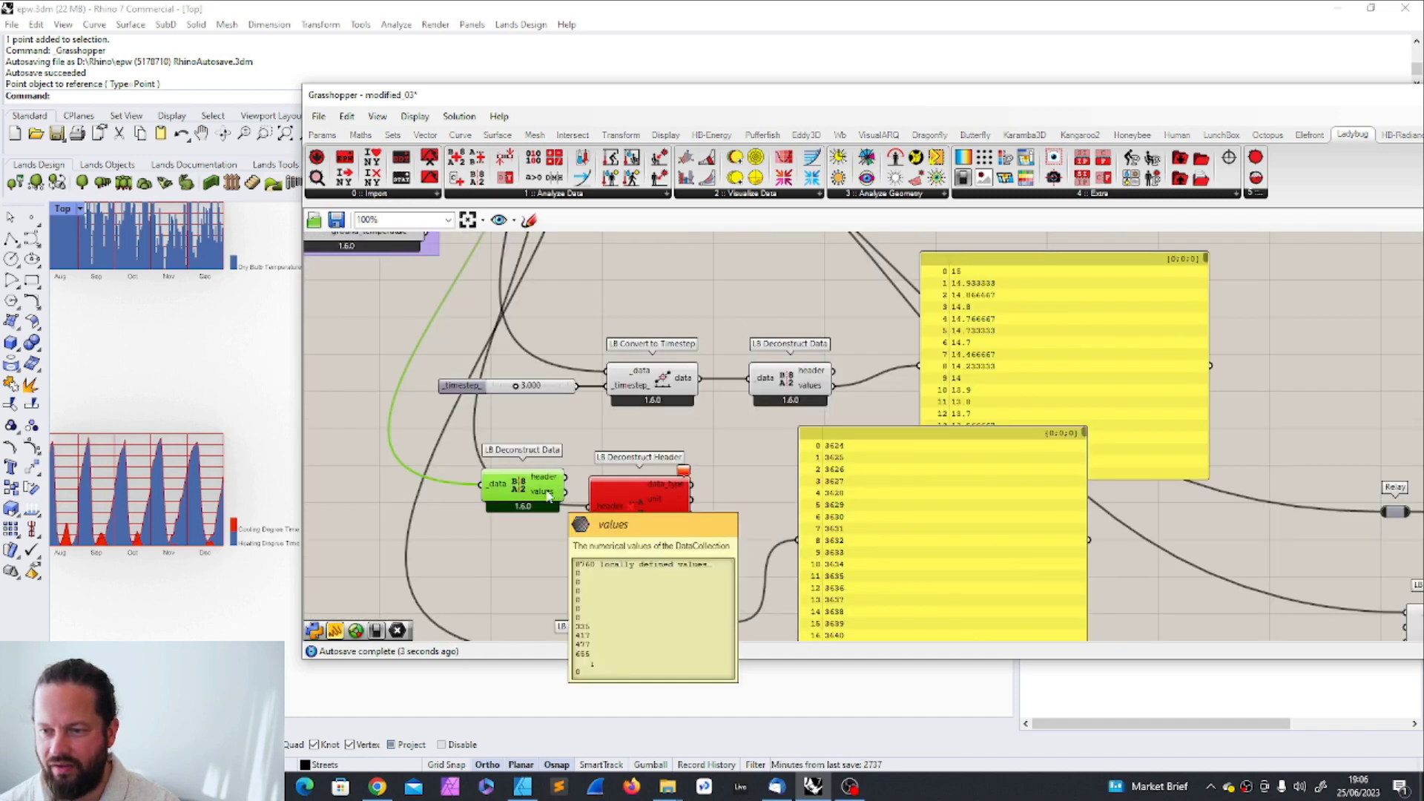
left_click_drag(542, 497, 588, 507)
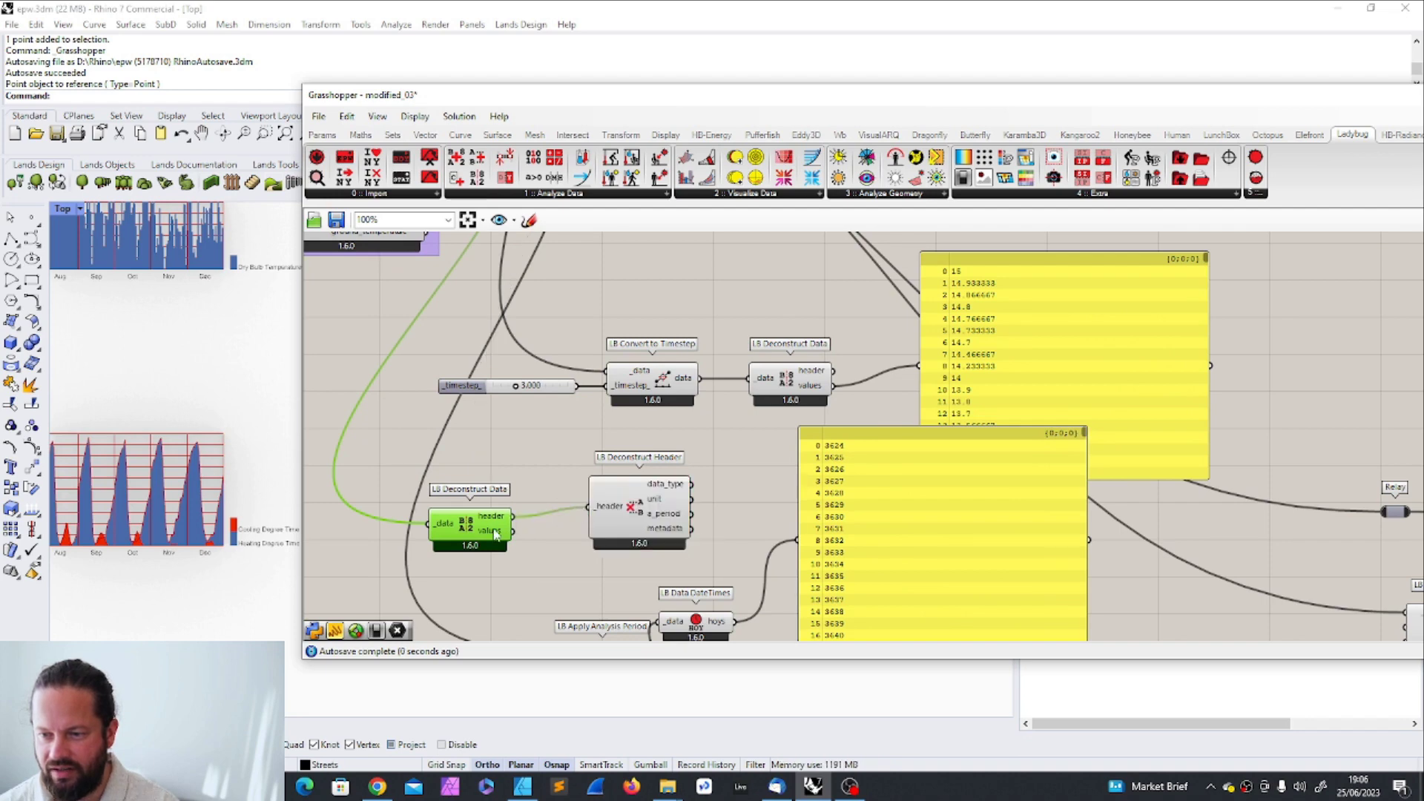
scroll(528, 515, "down", 3)
scroll(599, 500, "up", 5)
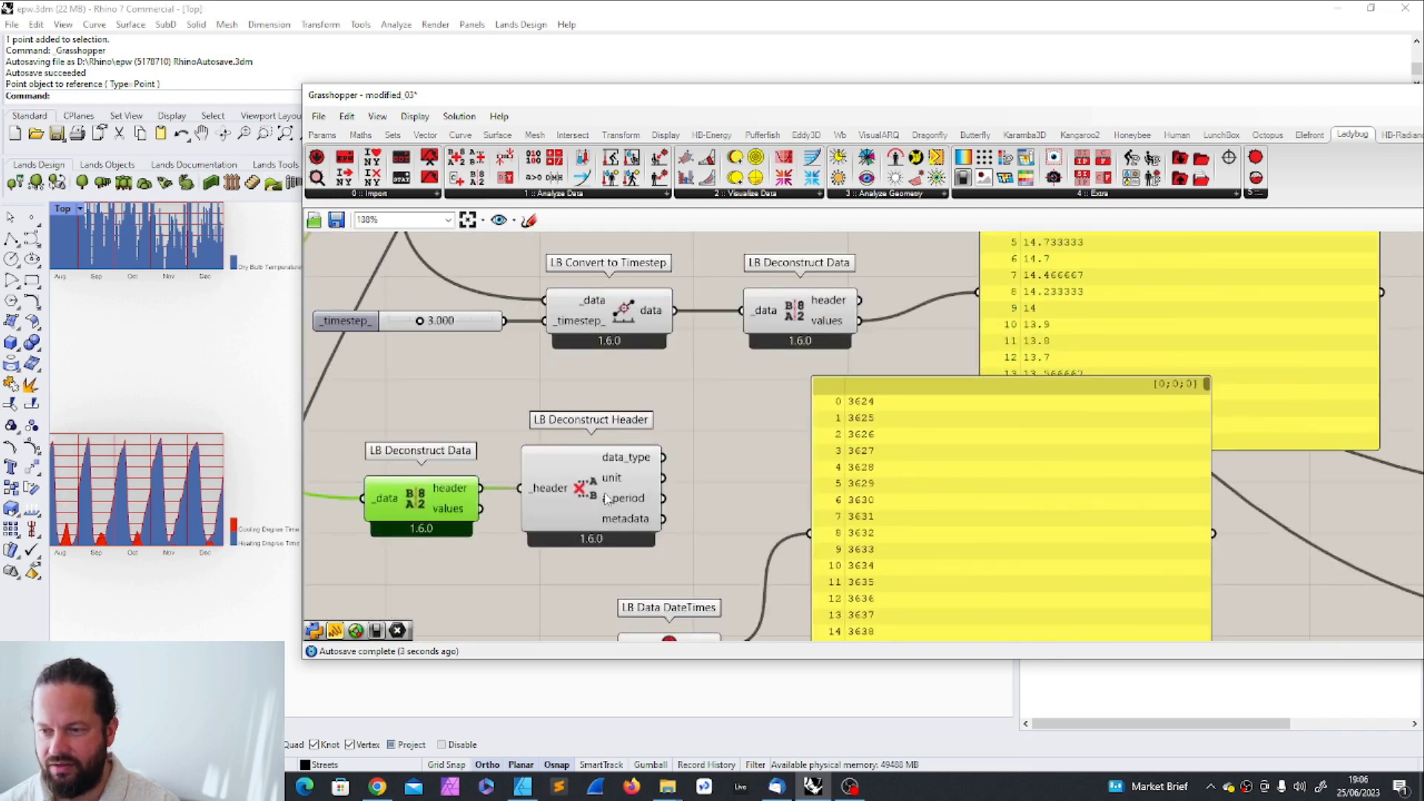
- Connect the data_type, unit, a_period and metadata outputs of LB Deconstruct Header in turn to the lower panel and read each
scroll(598, 419, "down", 2)
left_click_drag(645, 445, 760, 517)
scroll(805, 423, "up", 1)
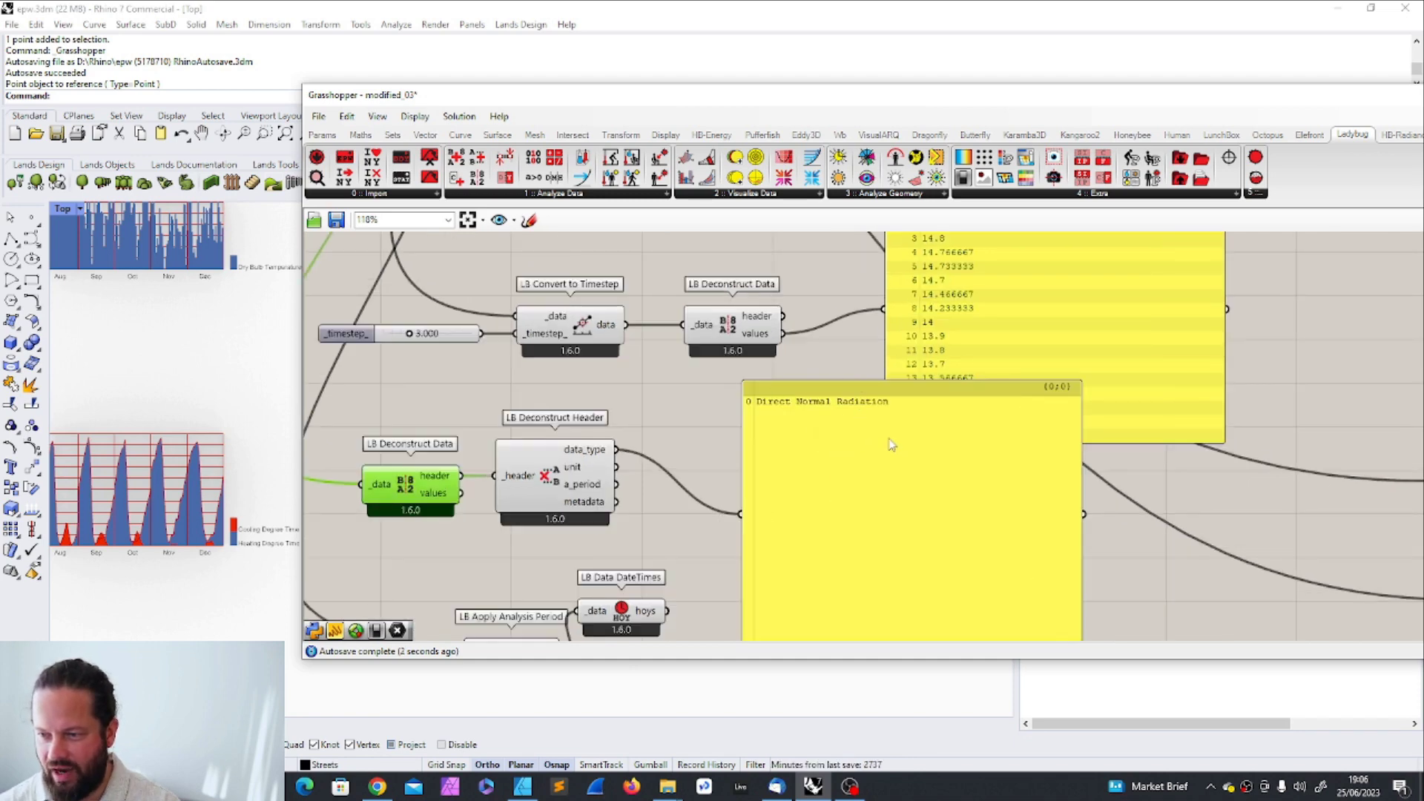
left_click_drag(616, 467, 740, 513)
scroll(771, 411, "up", 2)
left_click_drag(557, 515, 726, 556)
left_click_drag(556, 539, 729, 573)
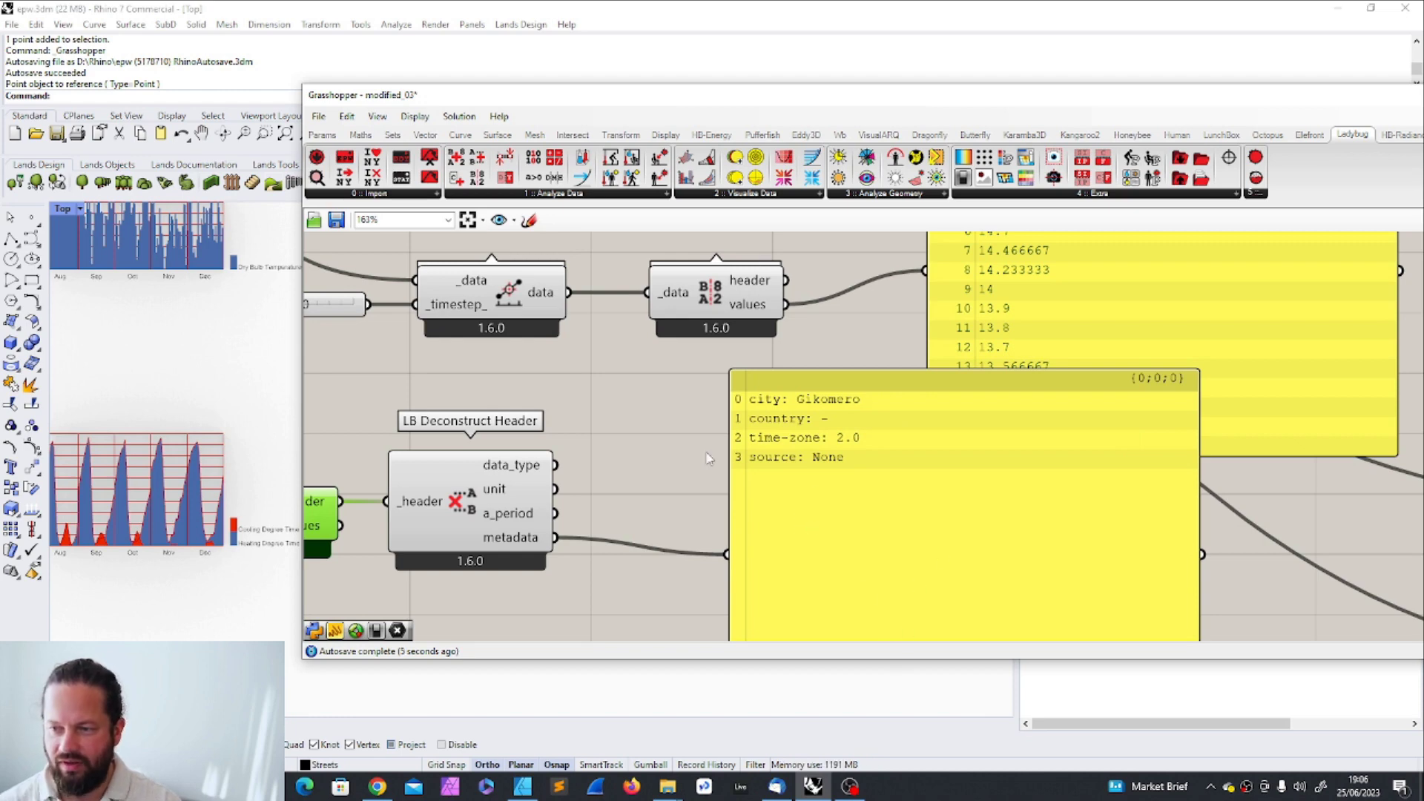
scroll(674, 442, "down", 2)
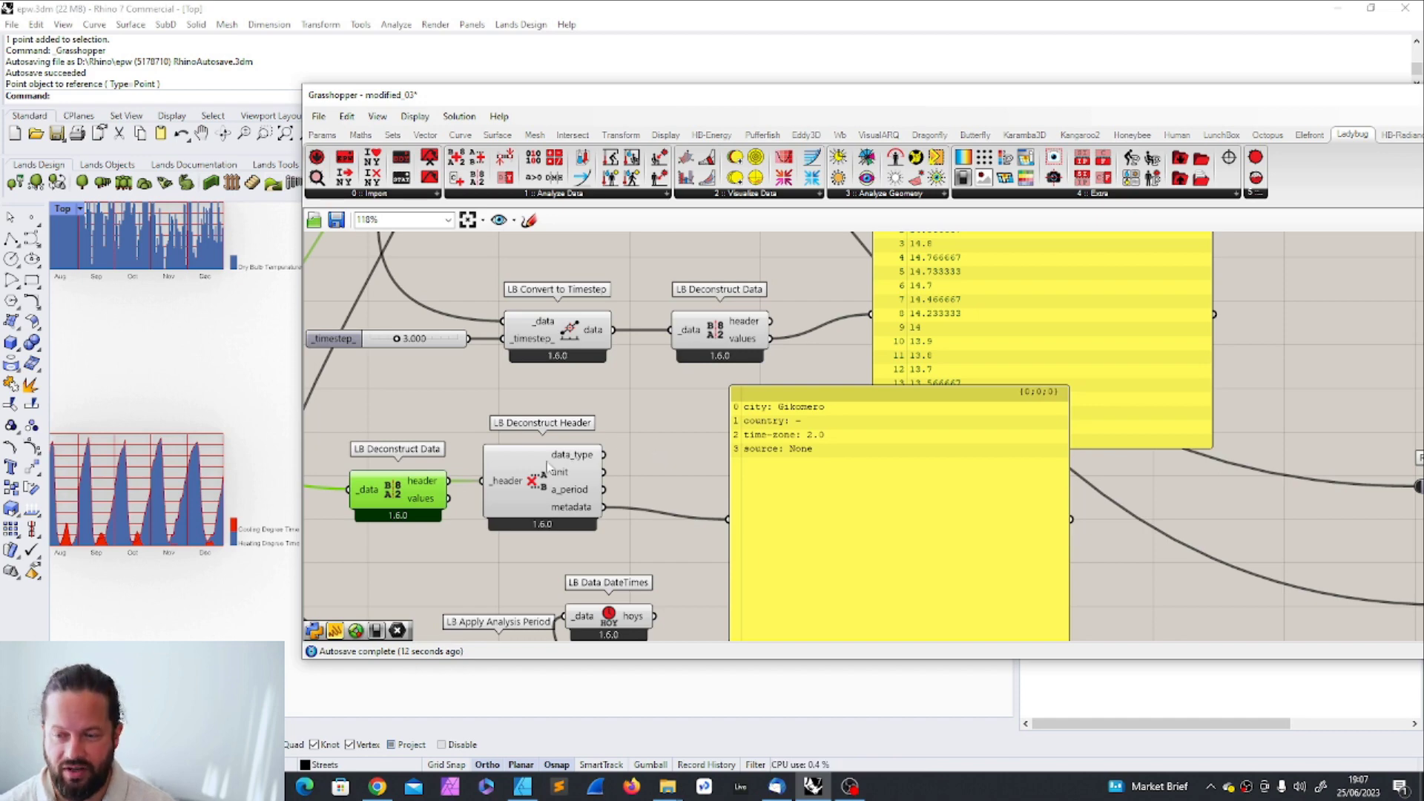
- Nudge LB Deconstruct Header closer to its panel and look through the remaining Ladybug data analysis components
left_click_drag(548, 465, 562, 462)
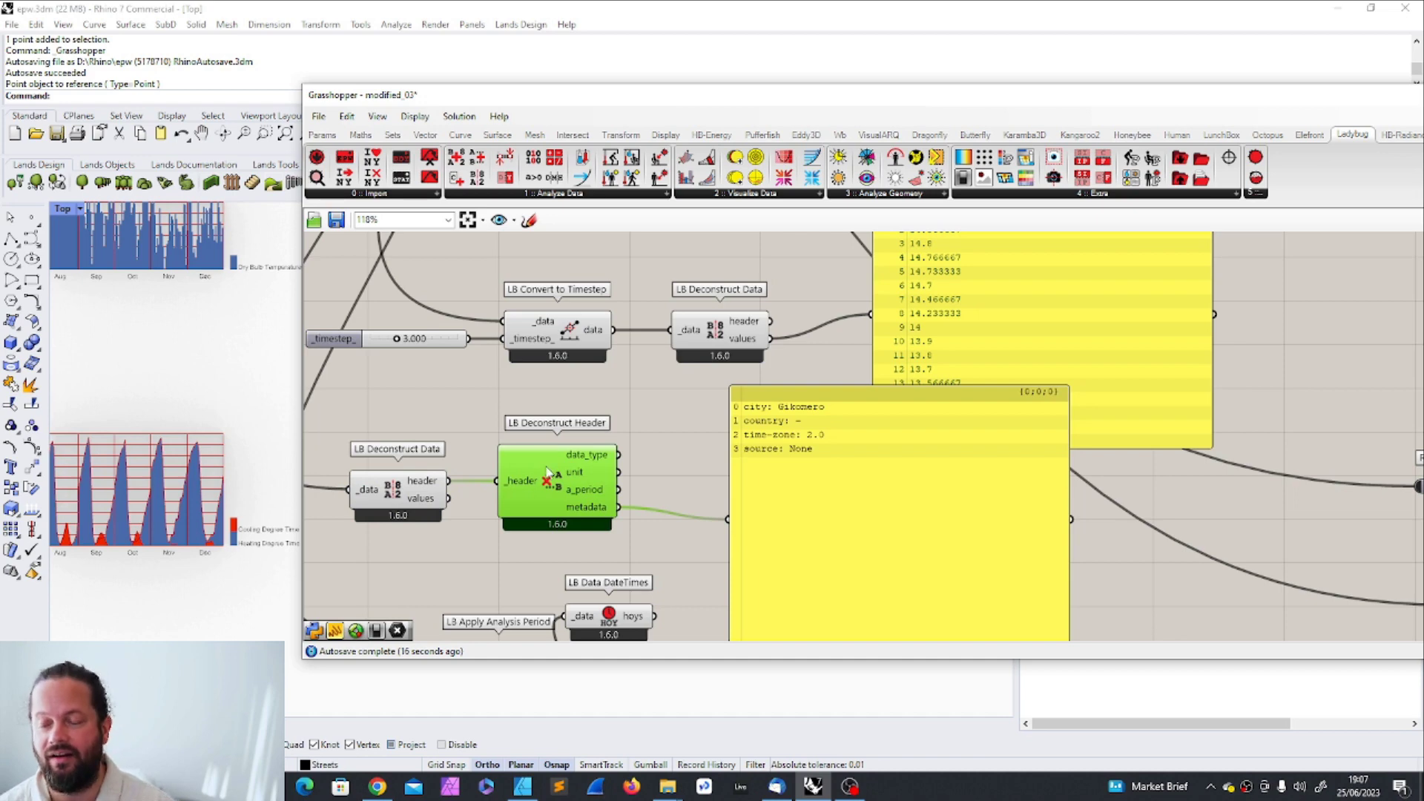
scroll(545, 452, "down", 3)
left_click(629, 193)
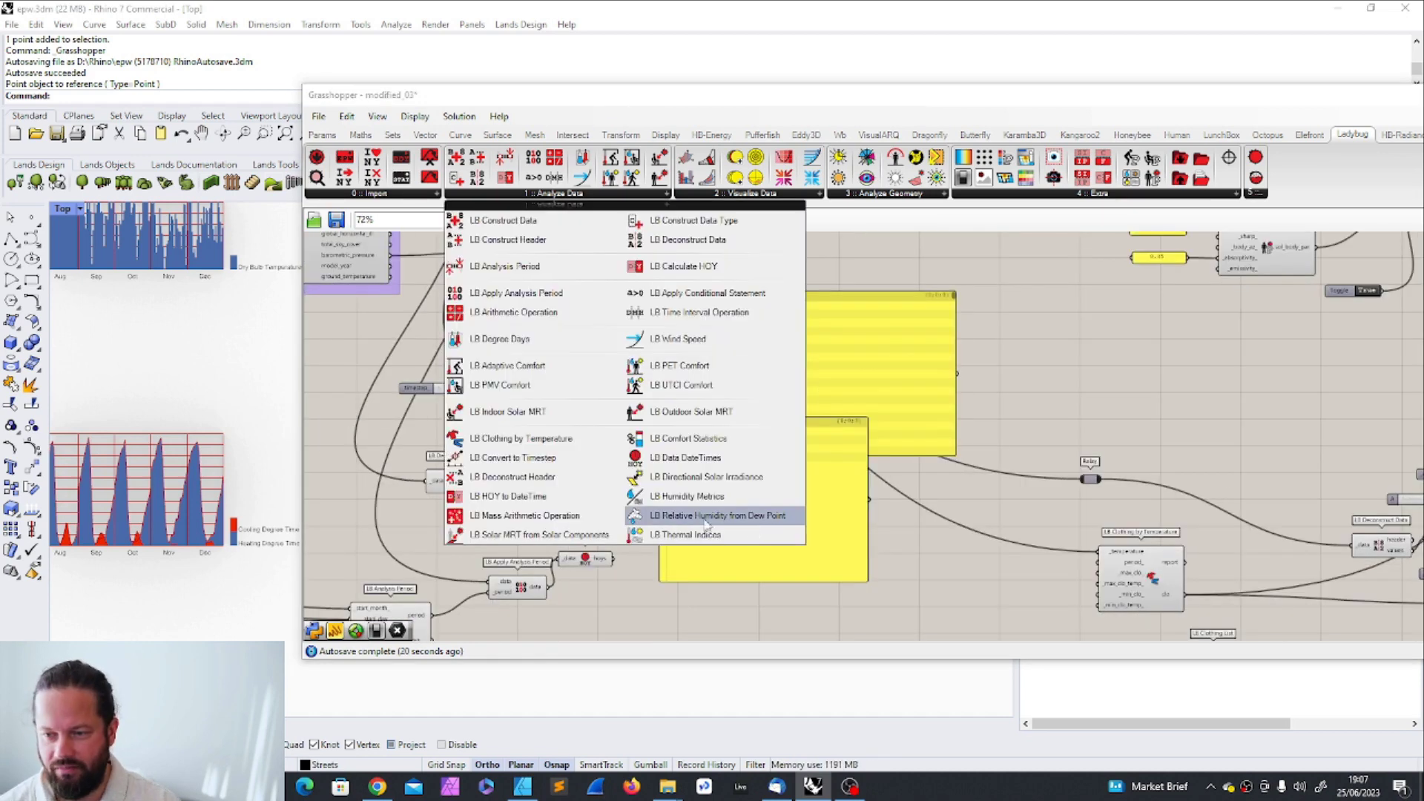